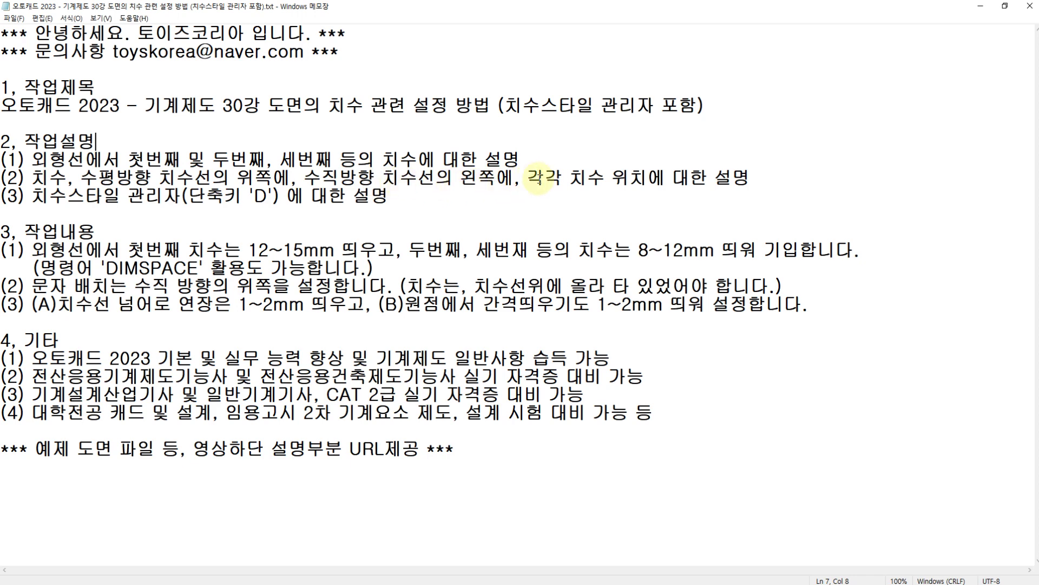
- Review the work description items on dimension text placement and the Dimension Style Manager shortcut in the lesson notes
left_click_drag(570, 178, 706, 178)
left_click(125, 196)
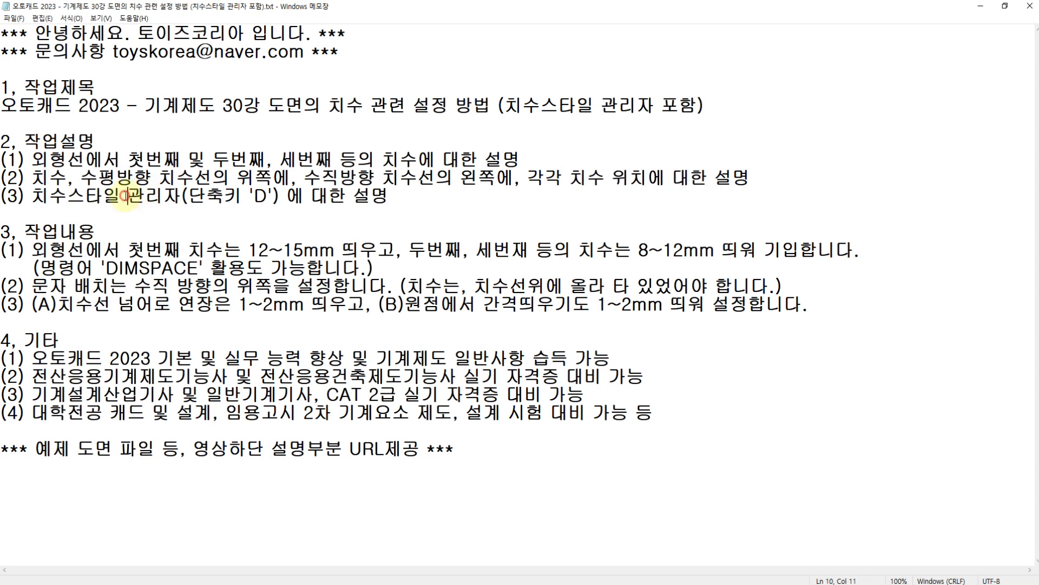
left_click_drag(187, 196, 279, 196)
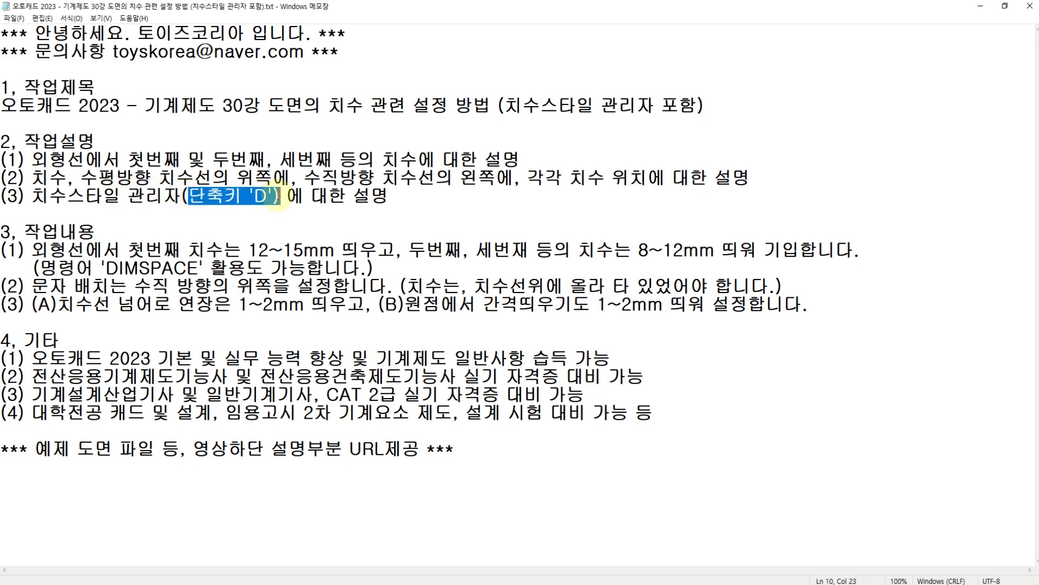
left_click(405, 196)
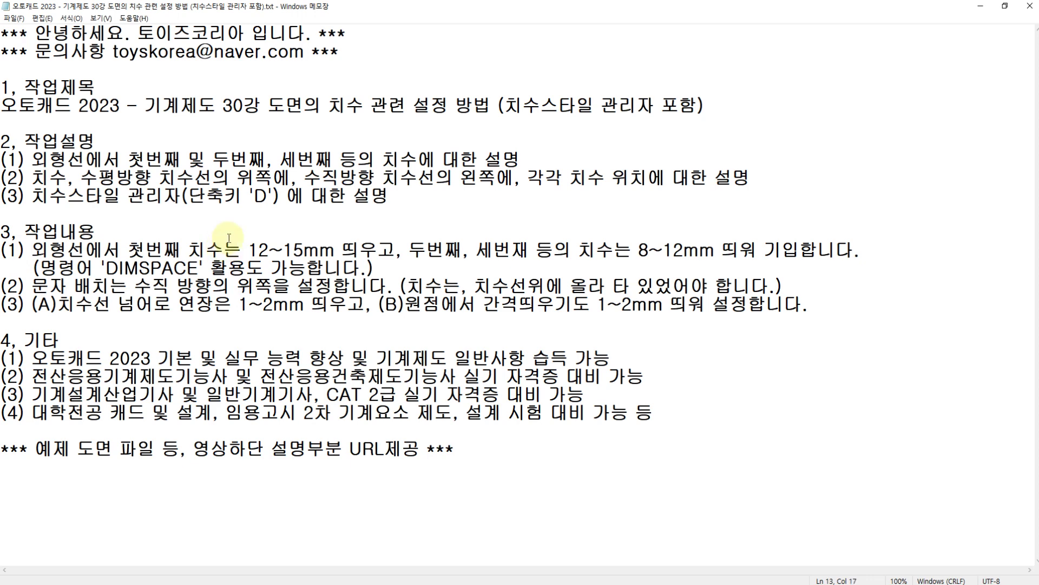
- Insert "(선)" after "치수" in the first item of the "작업내용" section
type("(ㅅ")
type(")")
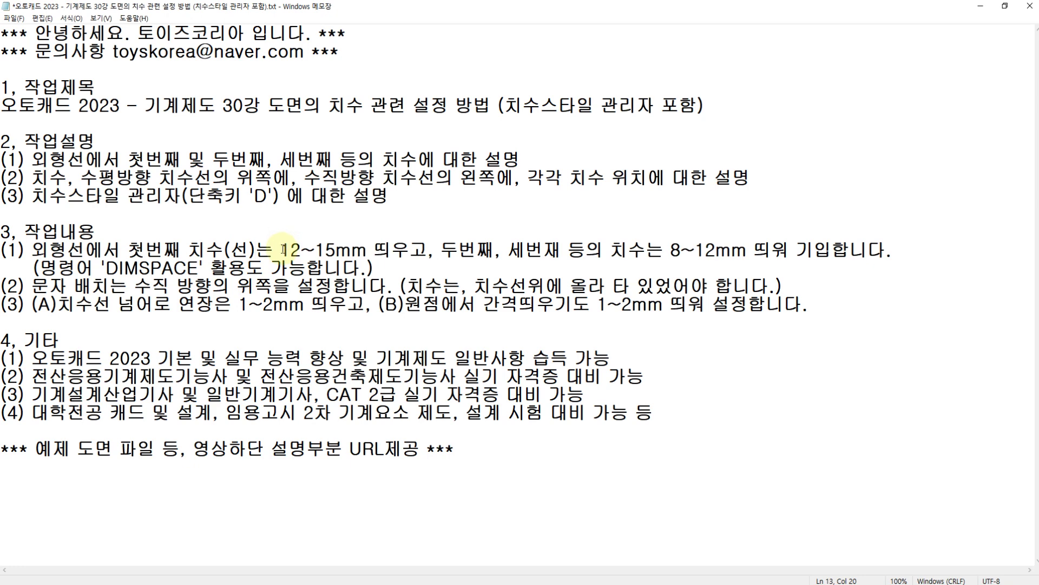
- Review the first work-content item on the spacing of successive dimension lines from the outline and the DIMSPACE command
left_click_drag(280, 250, 368, 249)
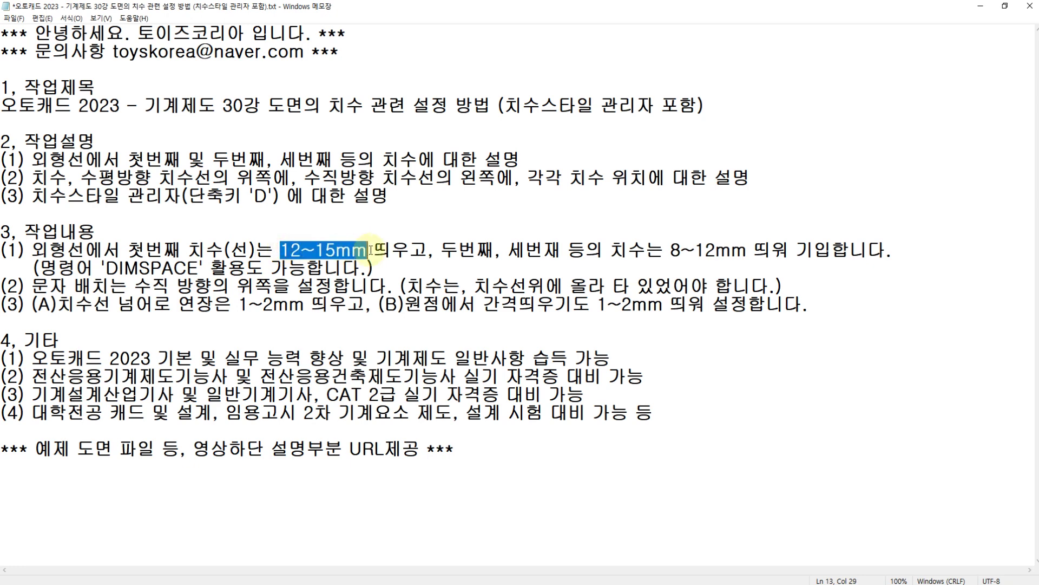
left_click(442, 250)
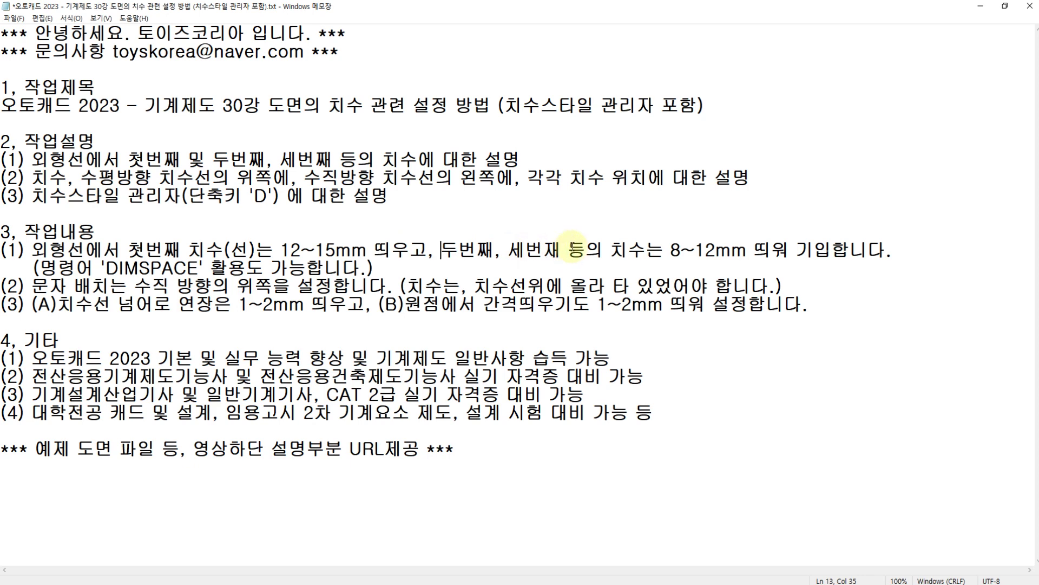
left_click_drag(670, 251, 749, 252)
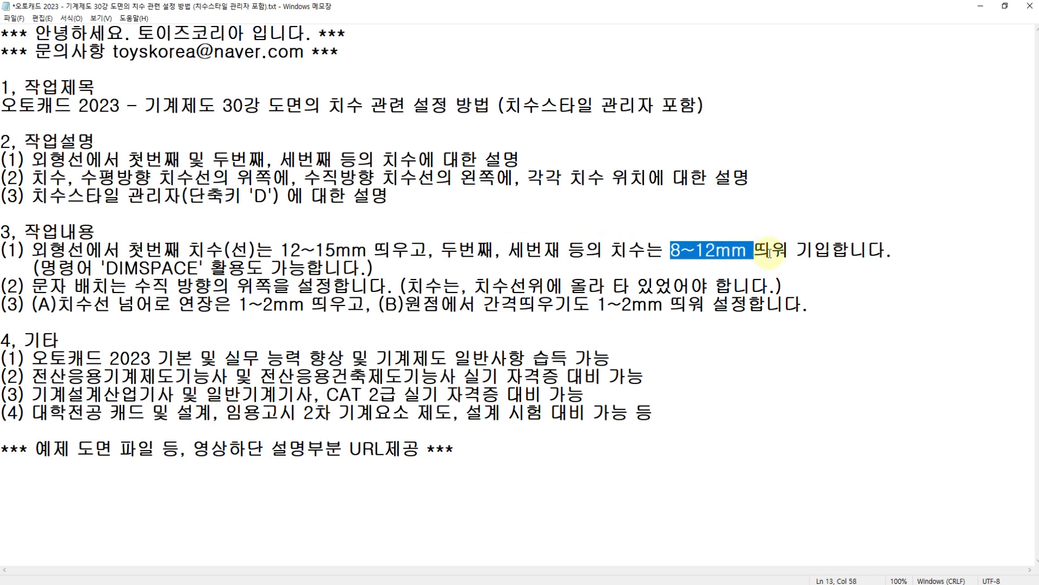
left_click(771, 252)
left_click(753, 254)
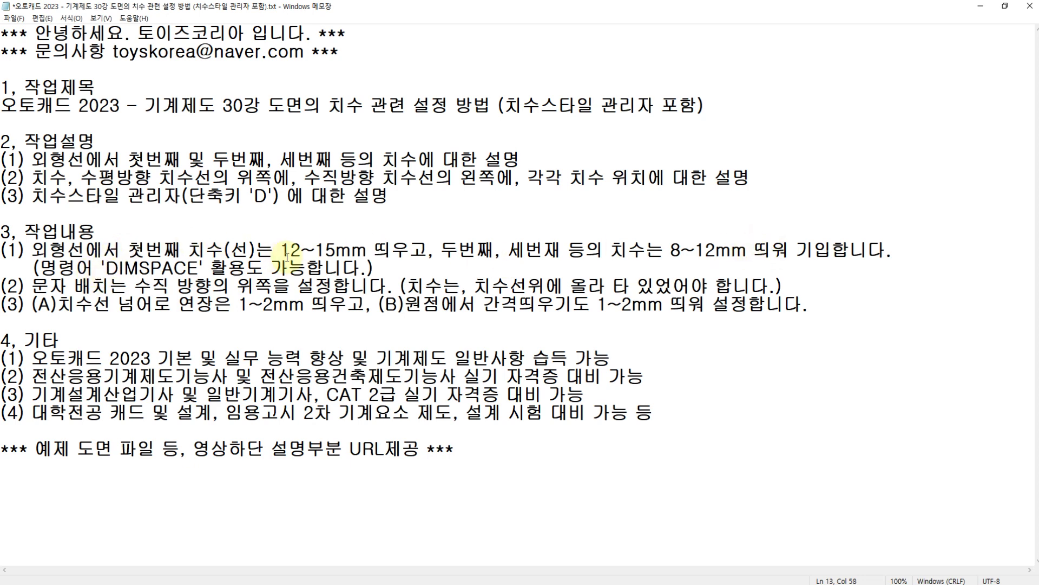
left_click_drag(286, 249, 336, 250)
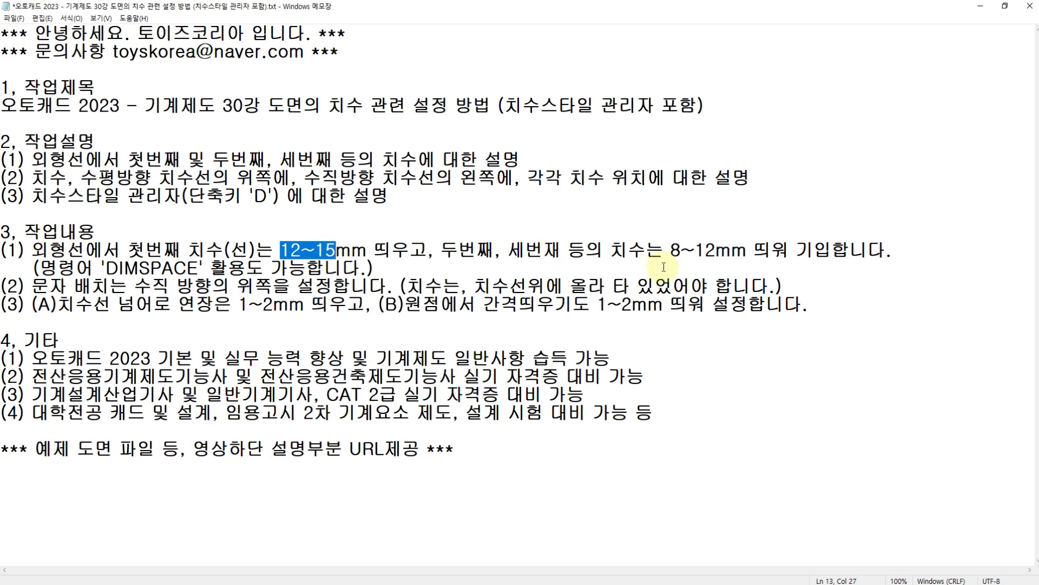
left_click_drag(671, 251, 715, 250)
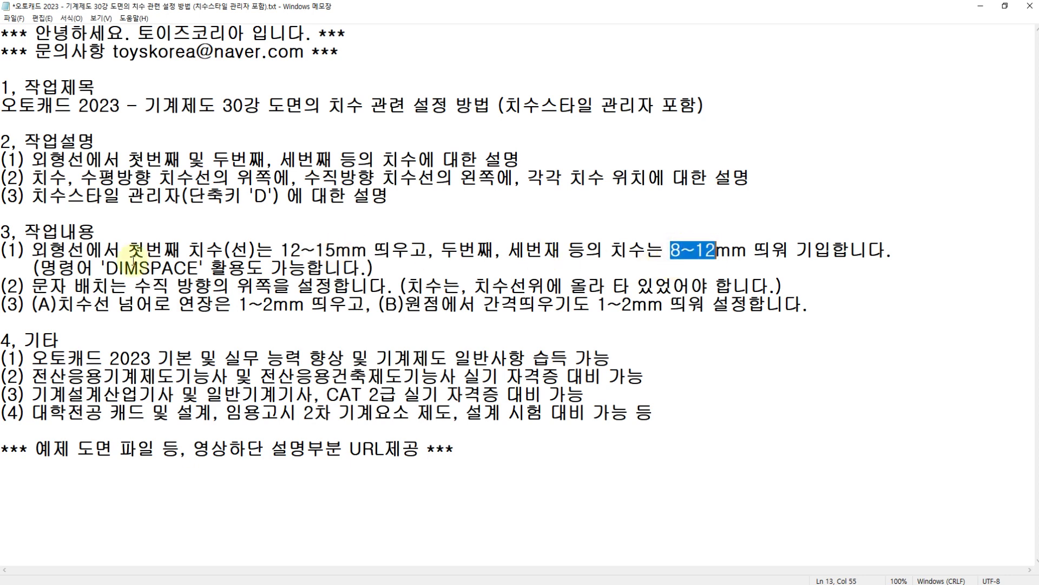
left_click_drag(104, 267, 189, 267)
left_click(195, 267)
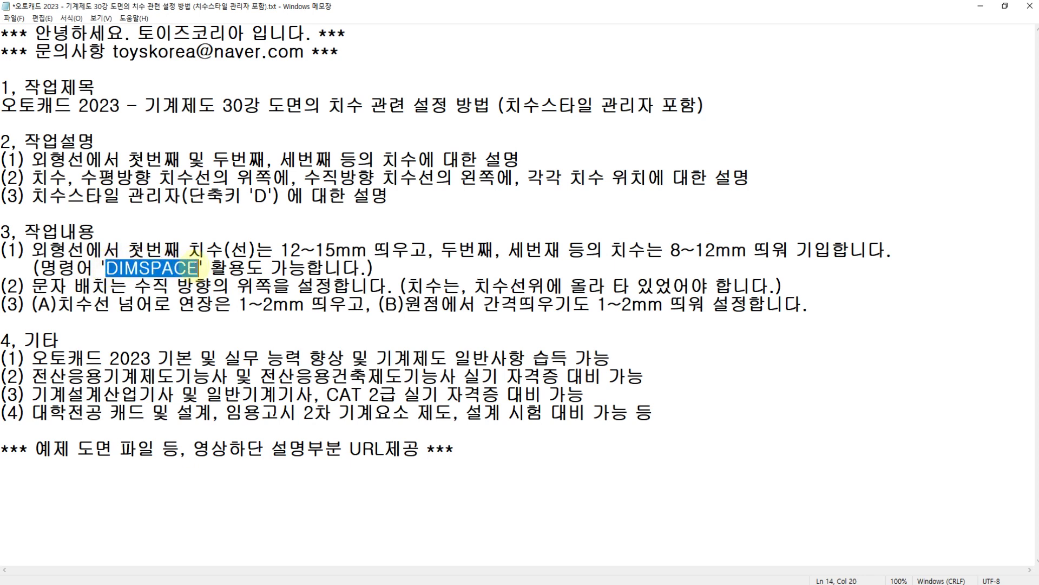
left_click_drag(282, 250, 306, 253)
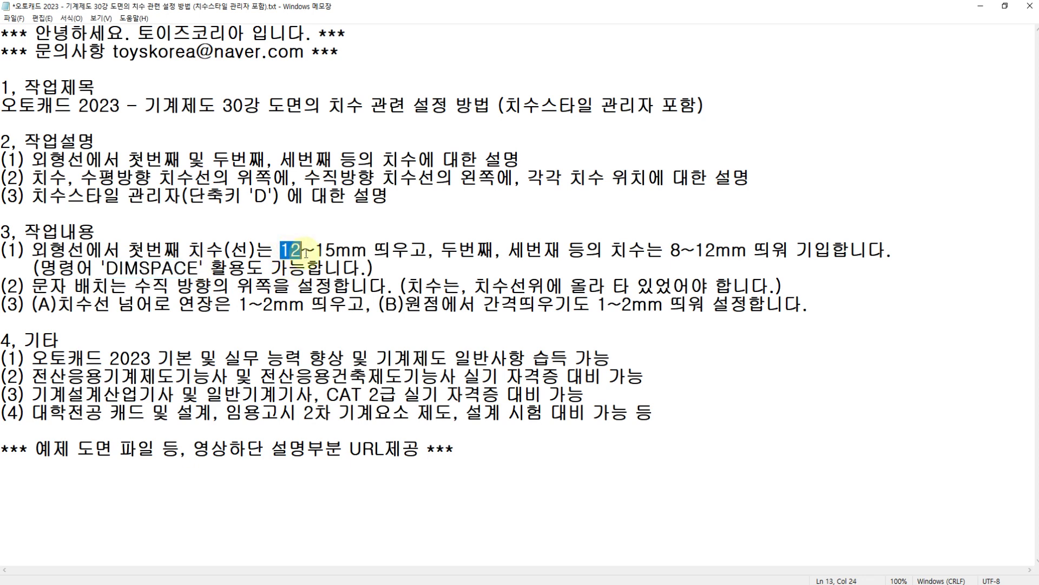
left_click(199, 267)
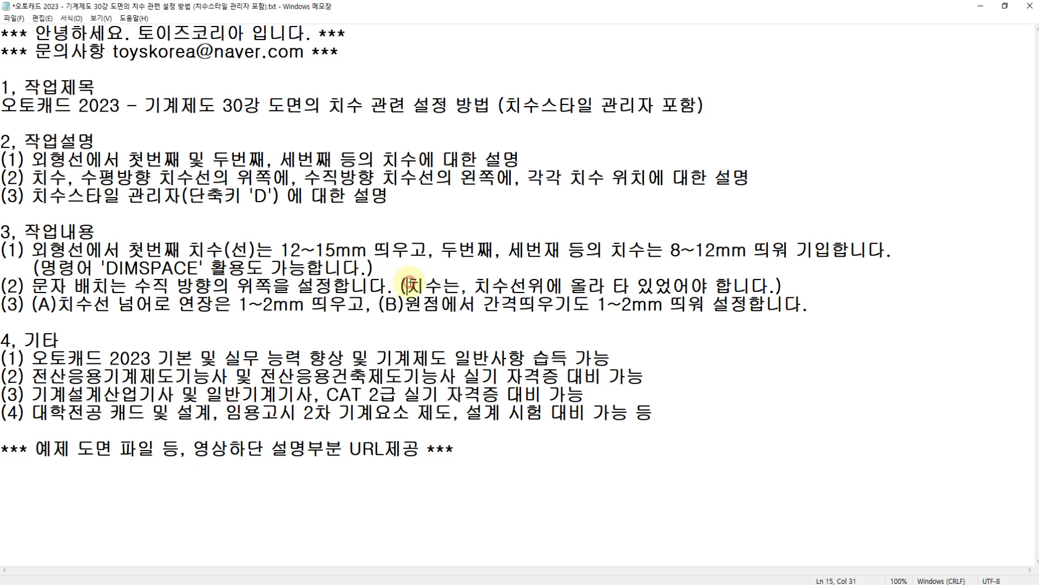
- Review the notes on vertical text placement in the dimension style and on the extension line overshoot and origin offset
left_click_drag(474, 285, 418, 282)
left_click(771, 287)
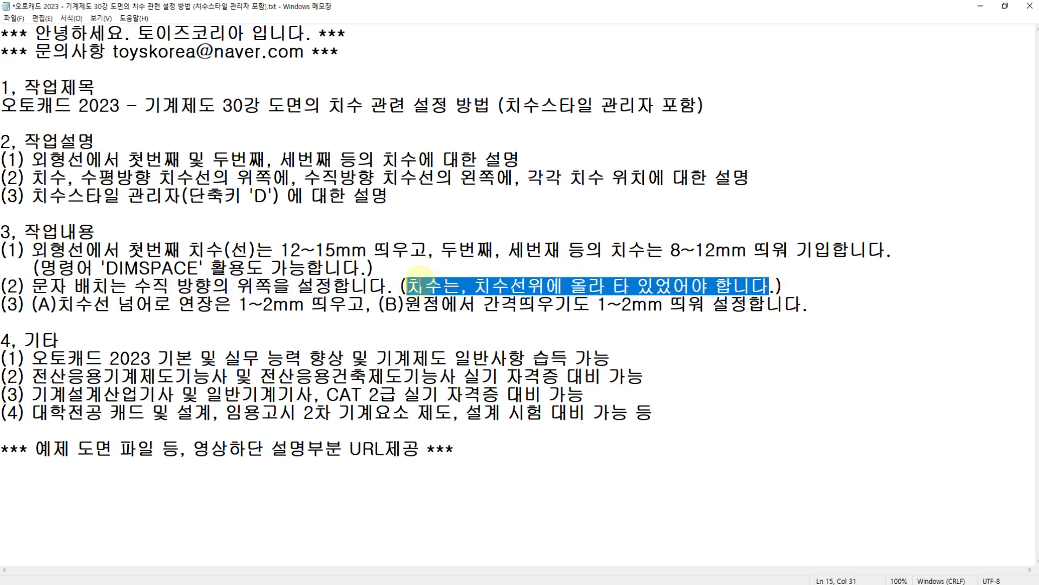
left_click_drag(32, 196, 270, 196)
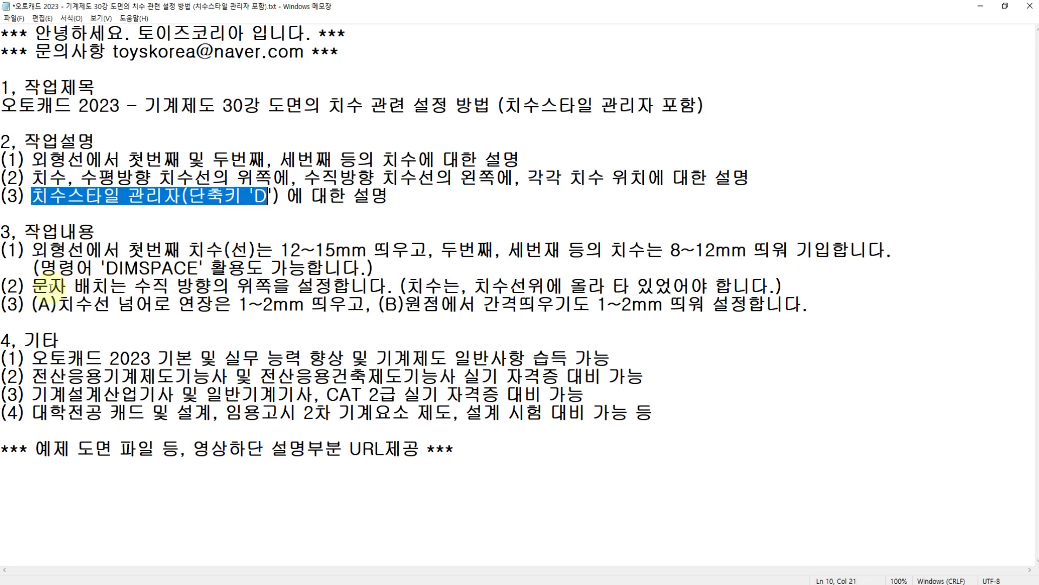
left_click_drag(35, 289, 171, 286)
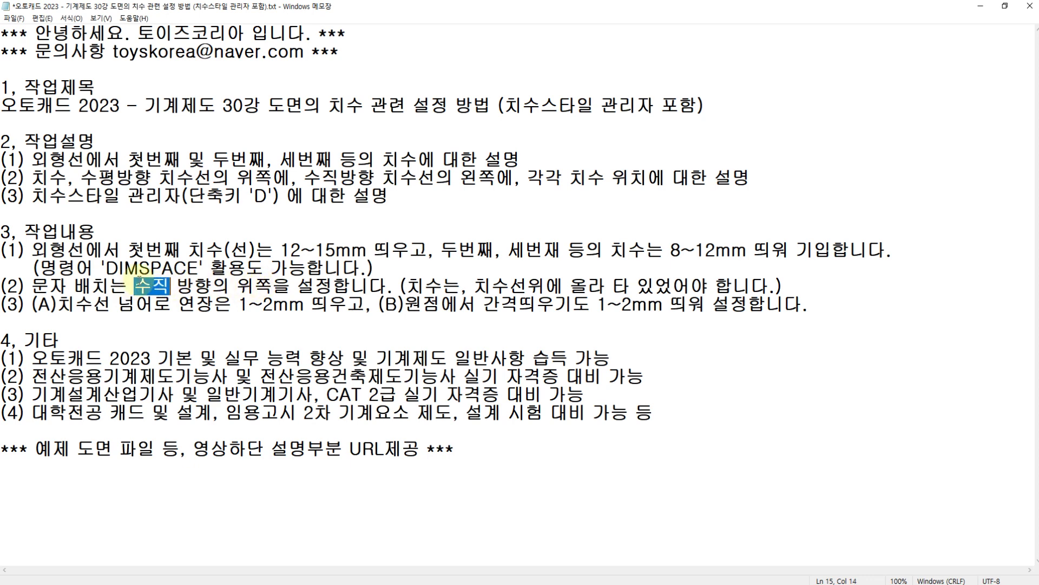
left_click_drag(237, 285, 255, 286)
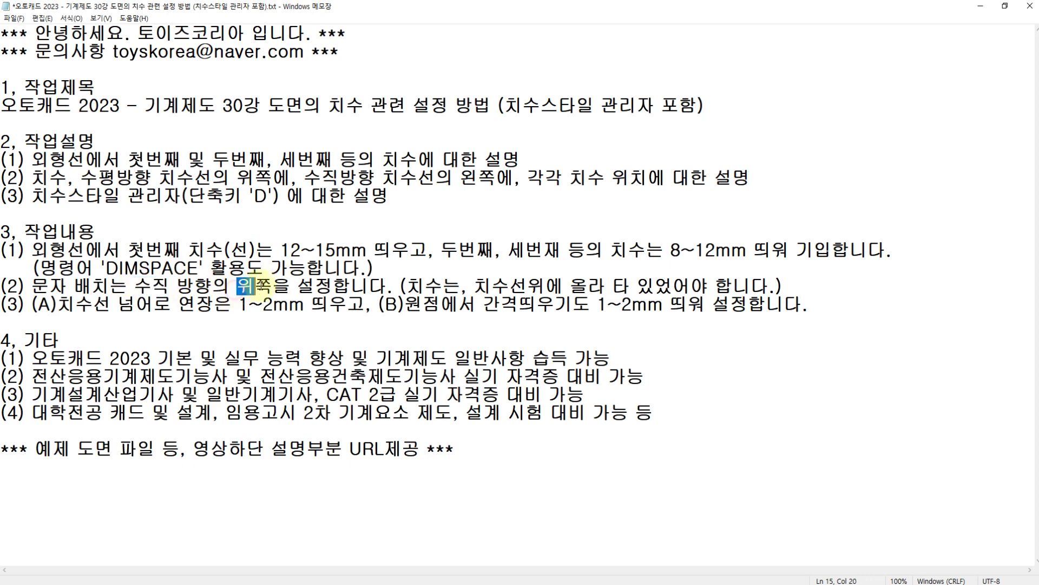
left_click_drag(407, 286, 768, 286)
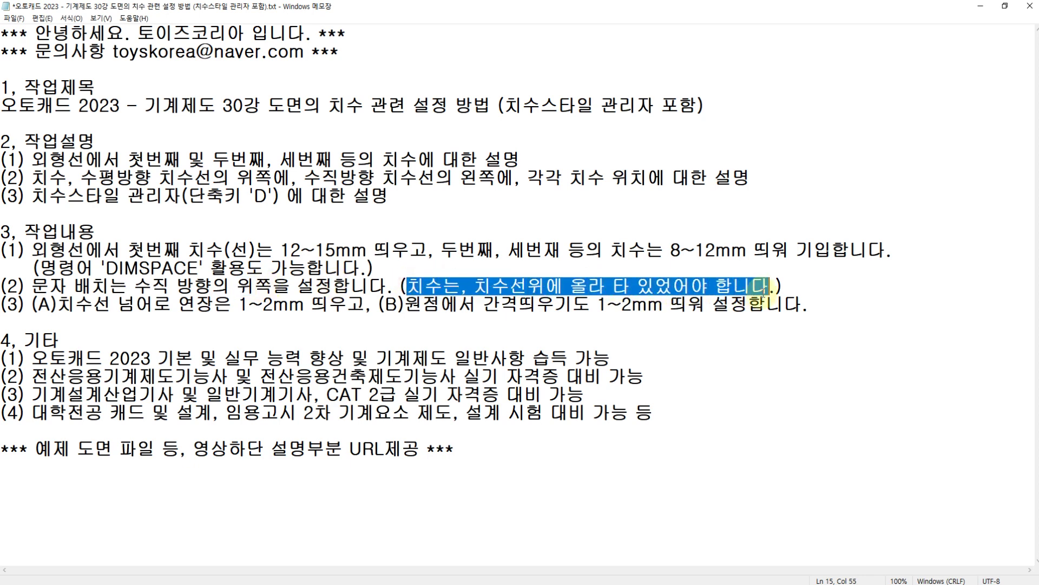
left_click_drag(57, 305, 379, 318)
left_click(397, 311)
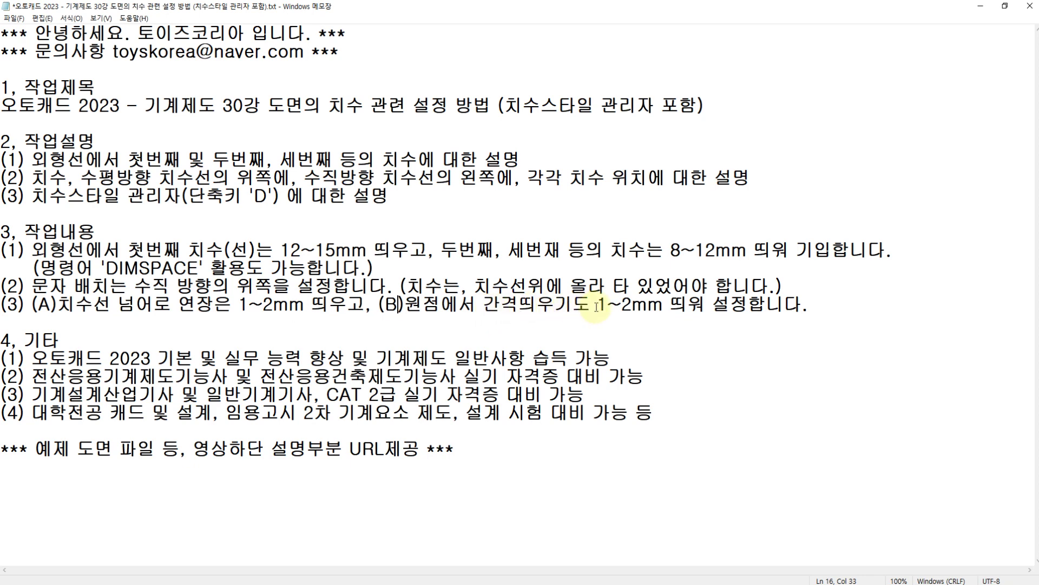
left_click(802, 306)
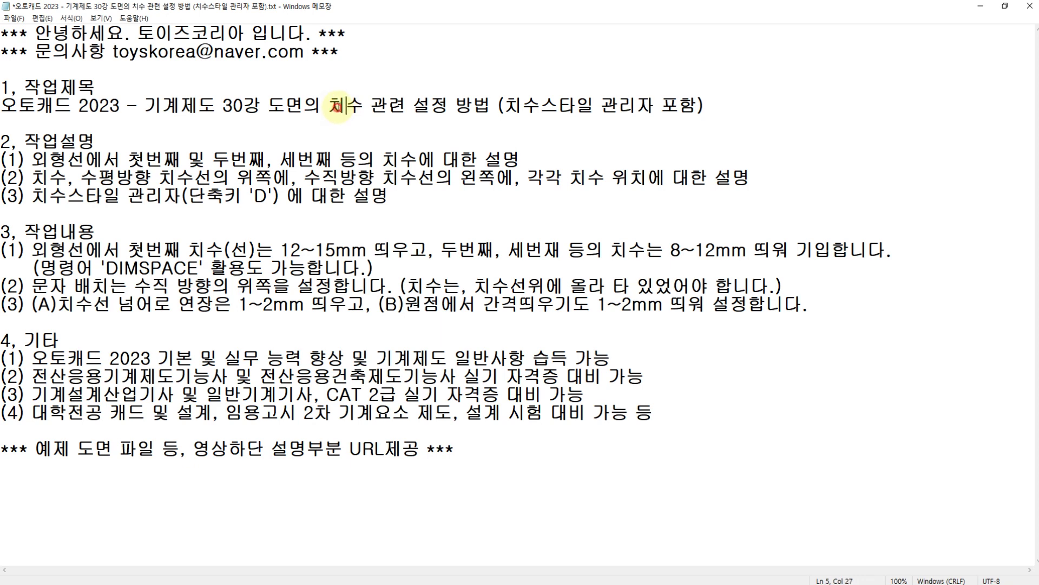
- Review the lesson title and first description item in the notes, switching briefly to the AutoCAD drawing for reference
left_click_drag(336, 106, 691, 107)
left_click(389, 106)
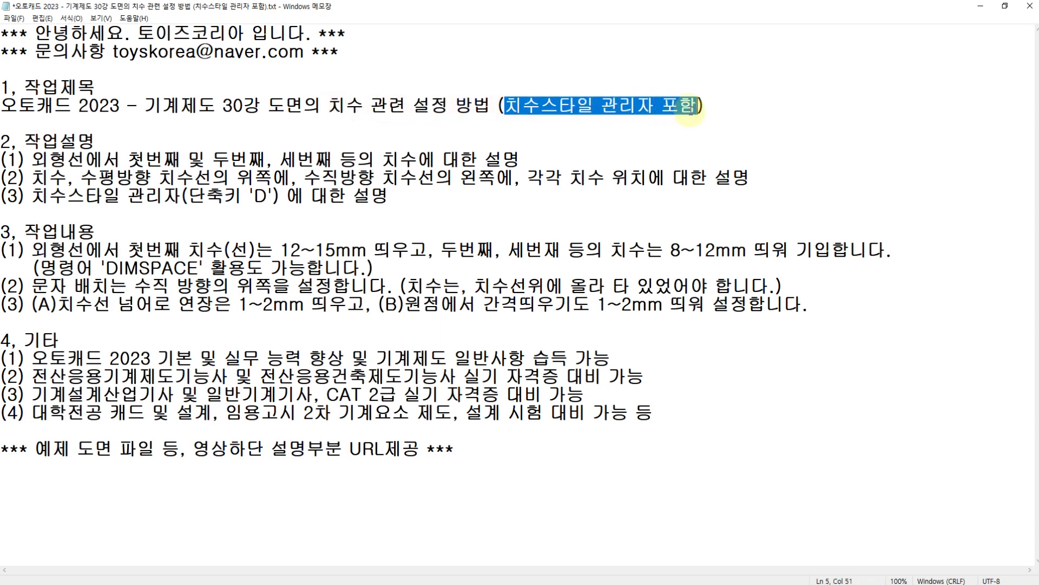
left_click(241, 177)
left_click(125, 94)
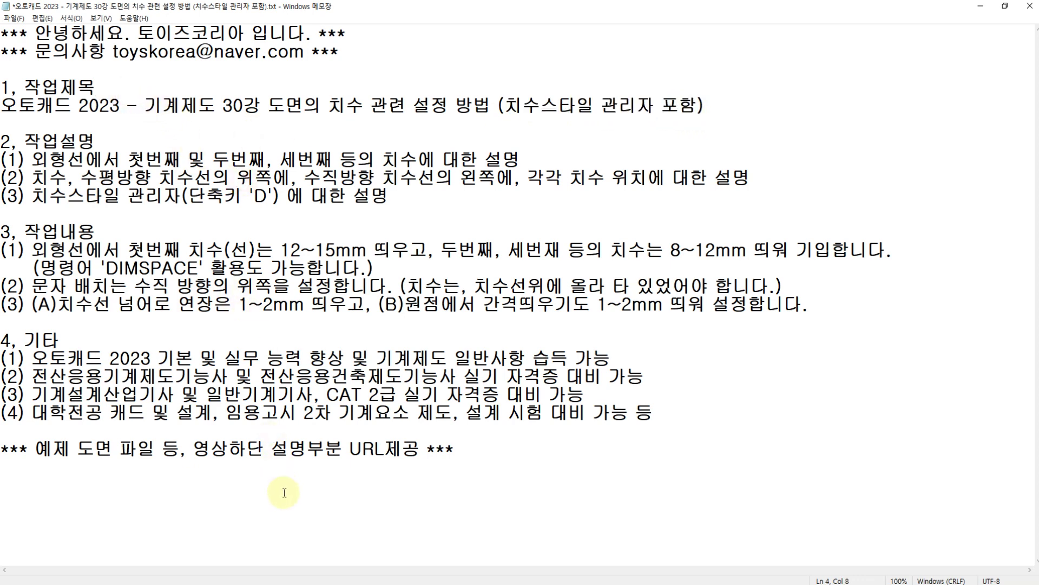
key("alt+Tab")
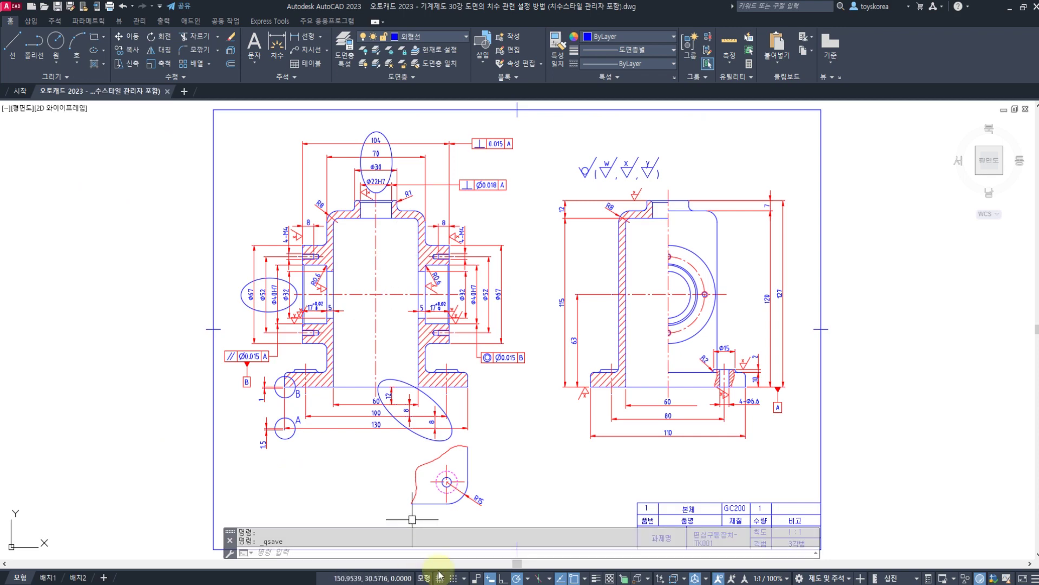
key("alt+Tab")
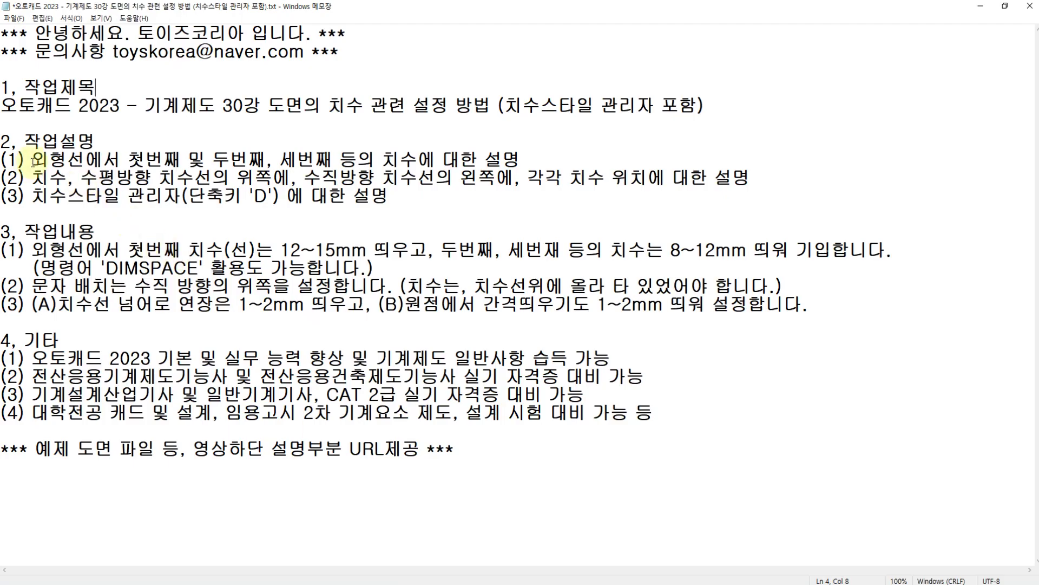
left_click(126, 157)
left_click(204, 158)
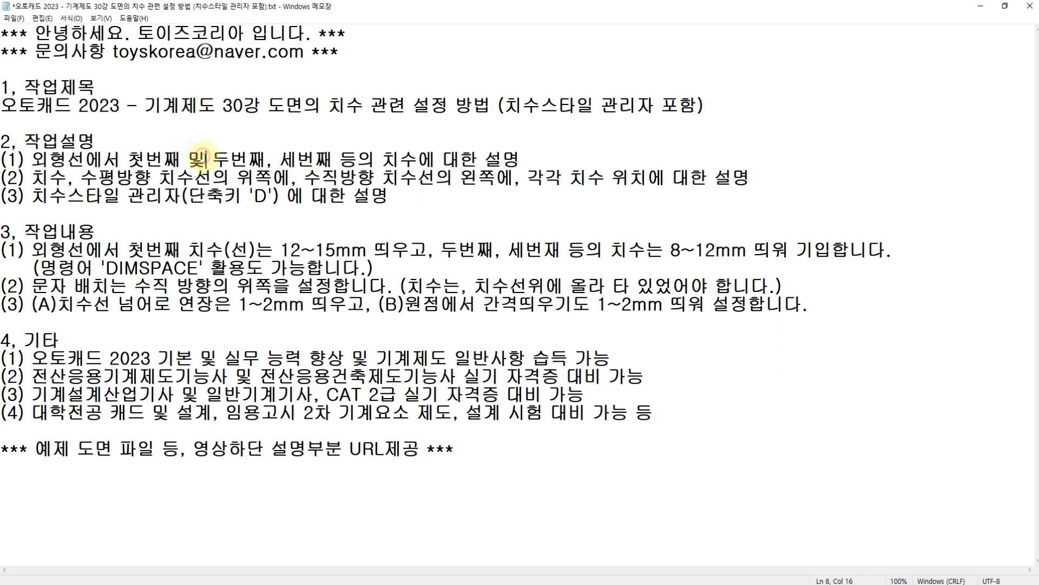
left_click_drag(373, 252, 279, 251)
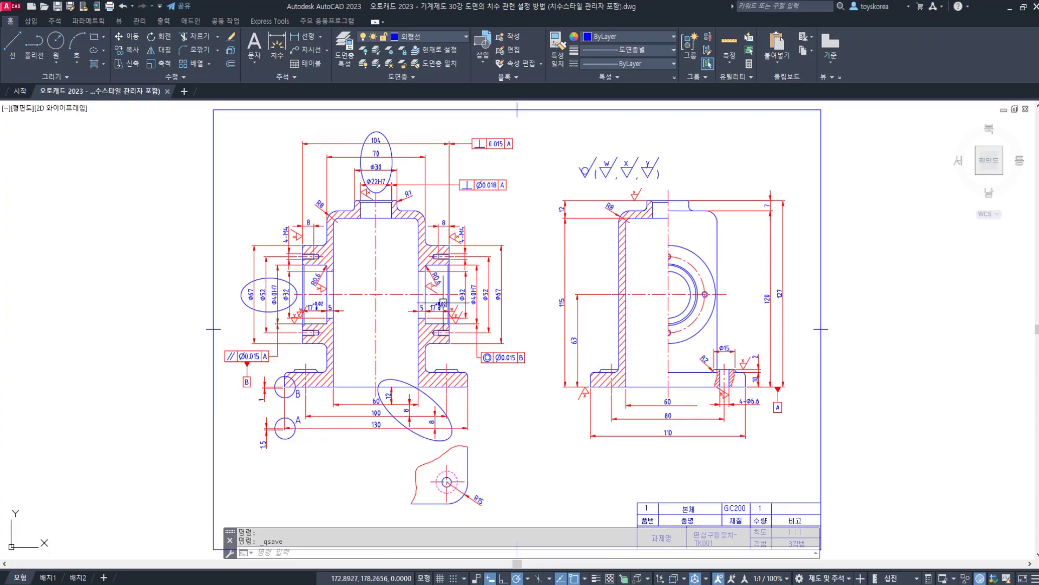
- Examine the gap between the front view's bottom outline and the 60 dimension line, marking a 12 to 15 range beside it
scroll(373, 334, "up", 4)
scroll(403, 382, "up", 2)
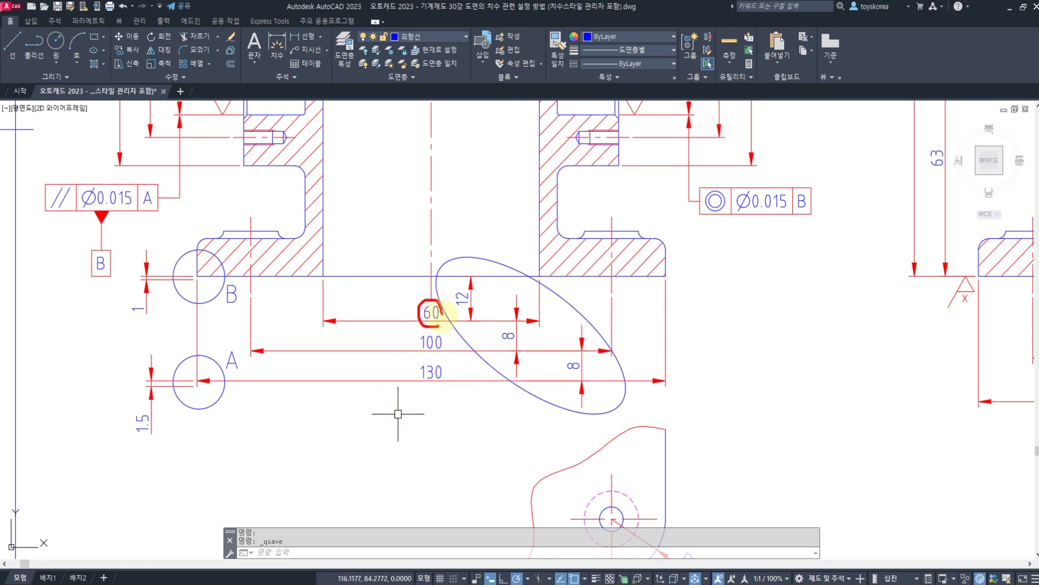
left_click_drag(369, 278, 390, 276)
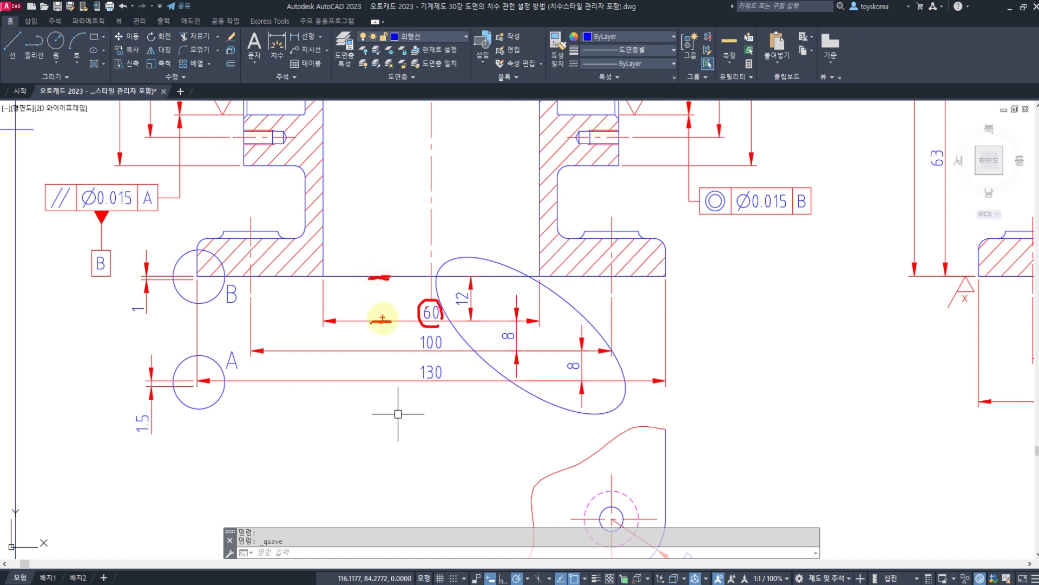
mouse_move(457, 311)
left_mouse_down()
mouse_move(461, 280)
mouse_move(505, 290)
mouse_move(517, 317)
left_mouse_up()
mouse_move(532, 288)
left_mouse_down()
mouse_move(530, 309)
mouse_move(548, 286)
left_mouse_up()
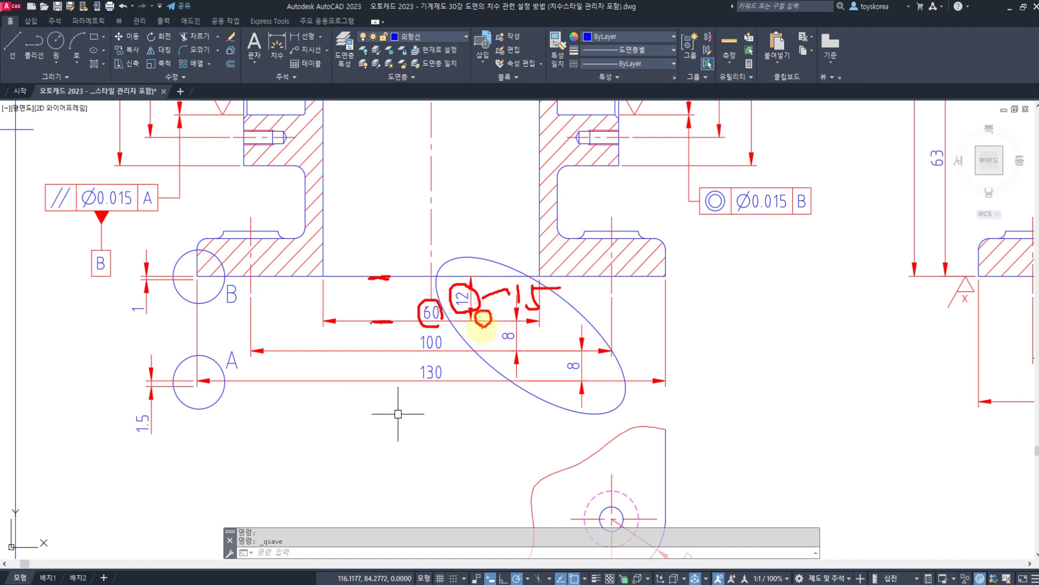
left_click(484, 345)
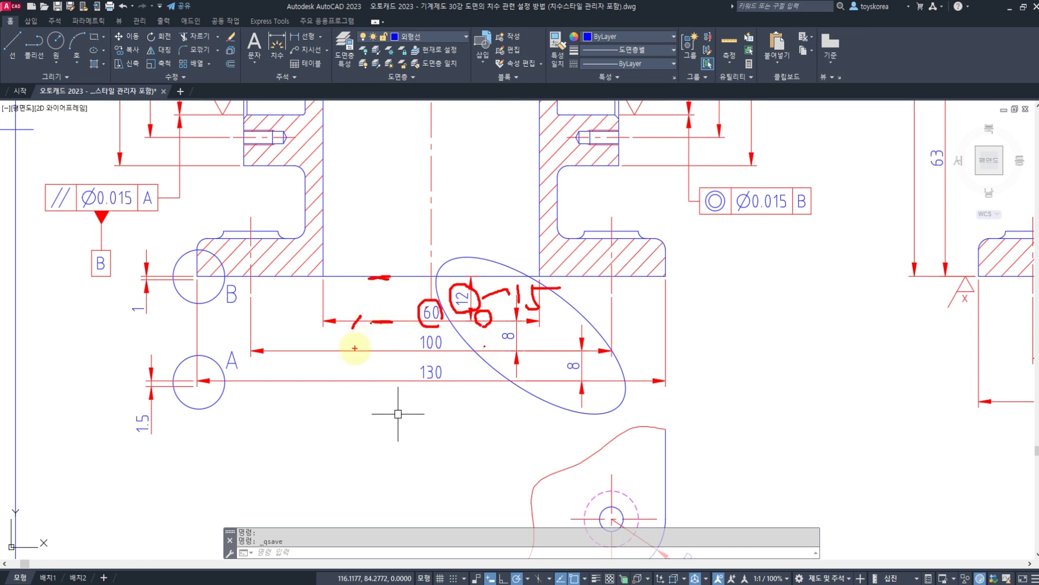
- Examine the spacing of the successive 60, 100 and 130 dimension lines, marking 8 to 12 between them, and clear the marks
mouse_move(344, 374)
left_mouse_down()
mouse_move(361, 383)
mouse_move(346, 398)
mouse_move(359, 433)
mouse_move(342, 476)
mouse_move(361, 486)
mouse_move(354, 502)
mouse_move(378, 421)
left_mouse_up()
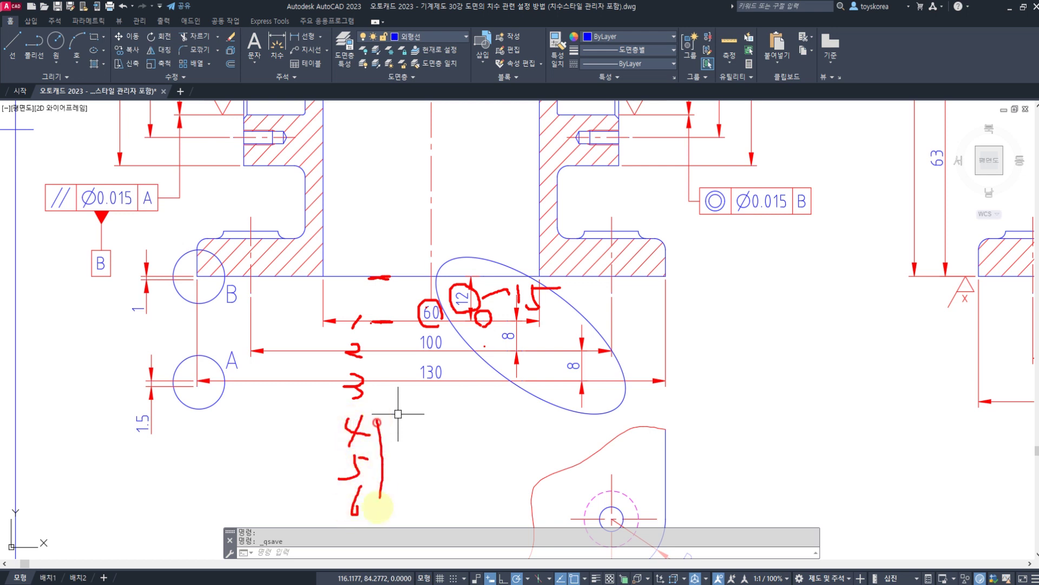
left_click_drag(379, 507, 389, 509)
mouse_move(401, 475)
left_mouse_down()
mouse_move(413, 494)
mouse_move(403, 494)
left_mouse_up()
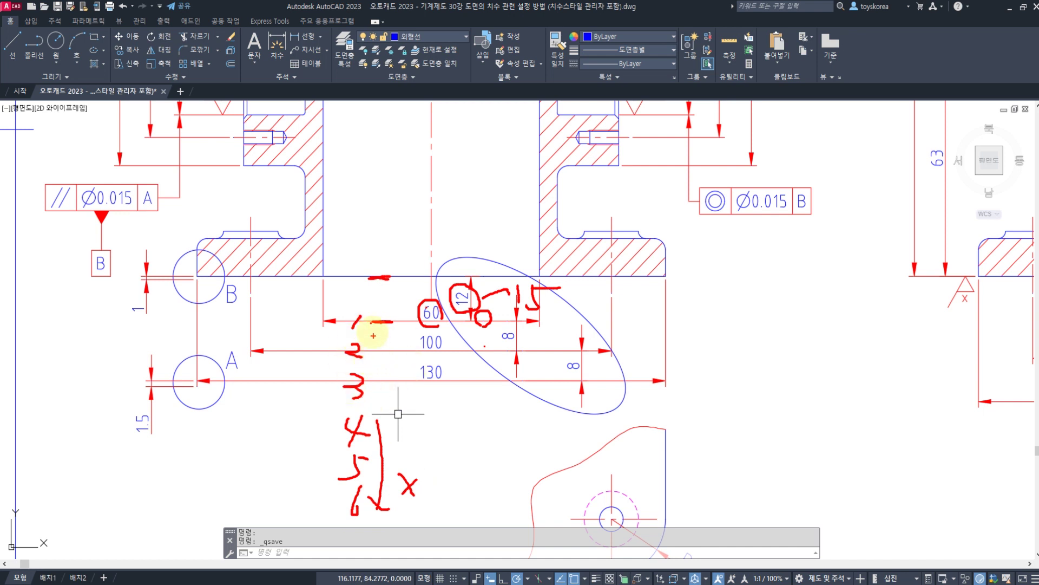
left_click_drag(354, 275, 352, 320)
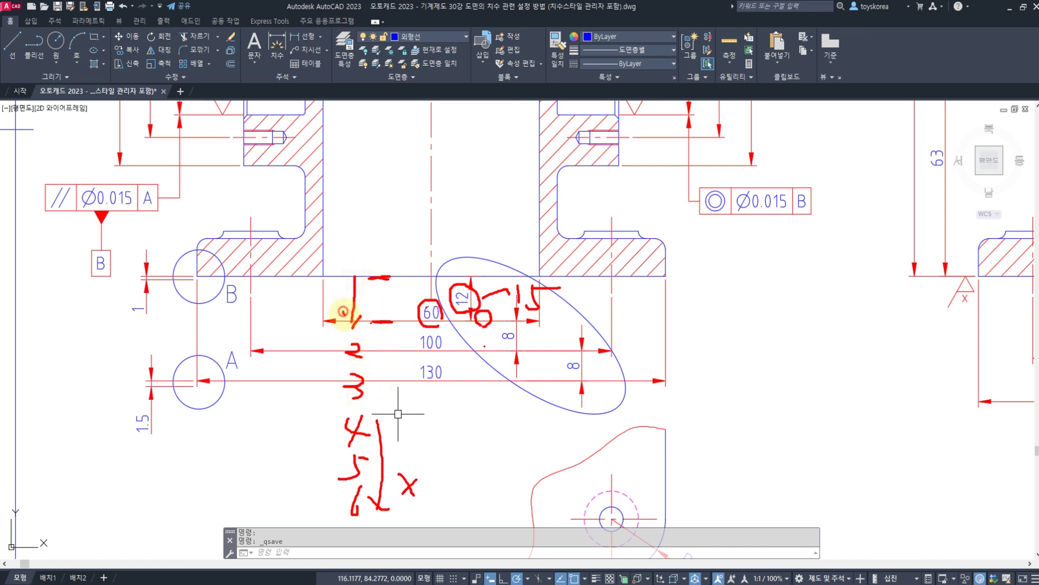
mouse_move(463, 314)
left_mouse_down()
mouse_move(499, 275)
mouse_move(568, 273)
mouse_move(441, 314)
left_mouse_up()
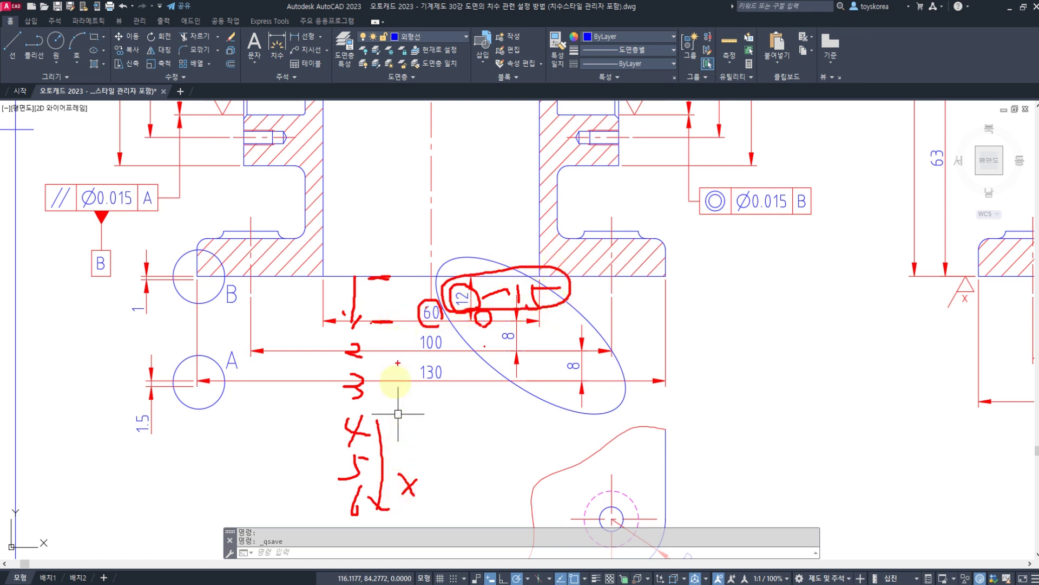
mouse_move(517, 348)
left_mouse_down()
mouse_move(502, 323)
mouse_move(554, 343)
left_mouse_up()
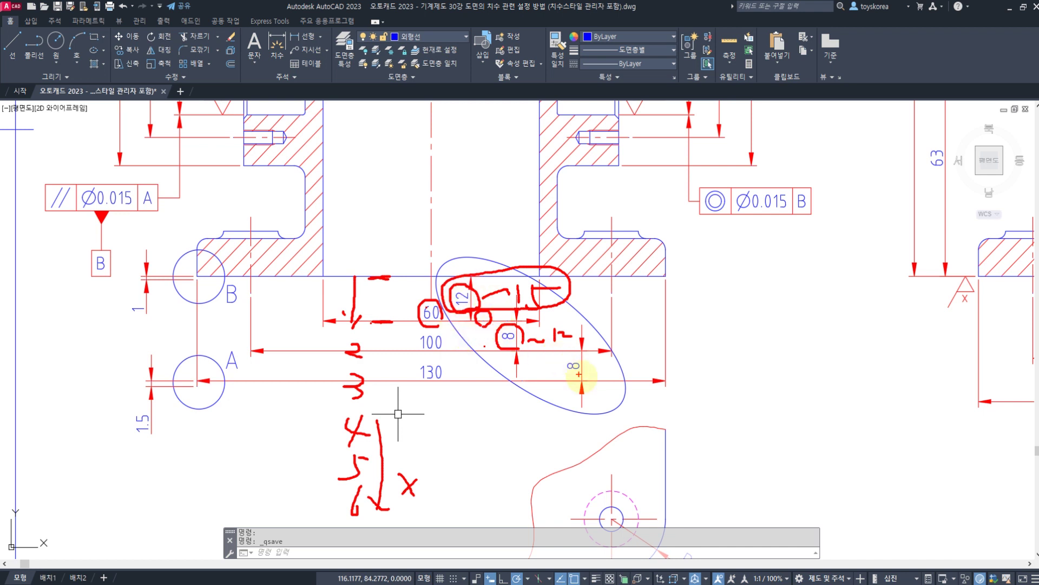
key("Escape")
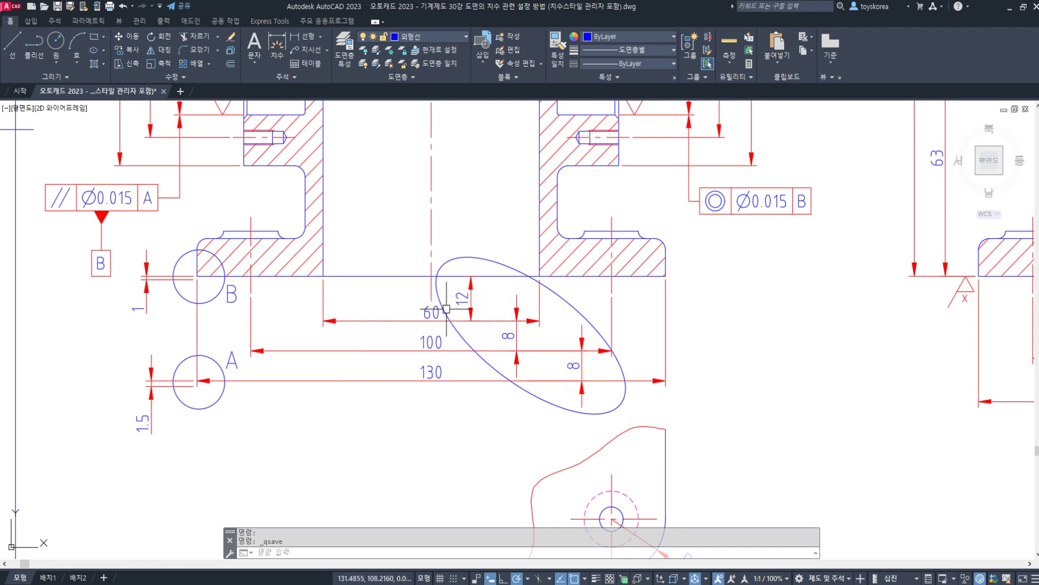
- Erase the slanted ellipse around the 12 and 8 spacing dimensions below the front view
left_click(530, 272)
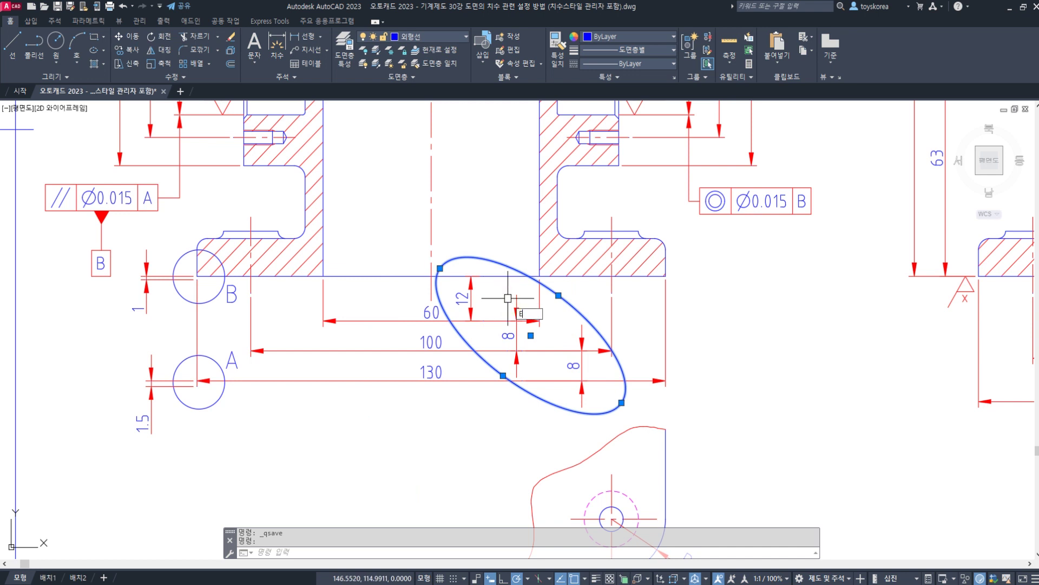
type("e")
key("Return")
- Examine the 12, 8 and 8 spacing dimensions below the front view by circling each value, and clear the marks
scroll(454, 358, "up", 3)
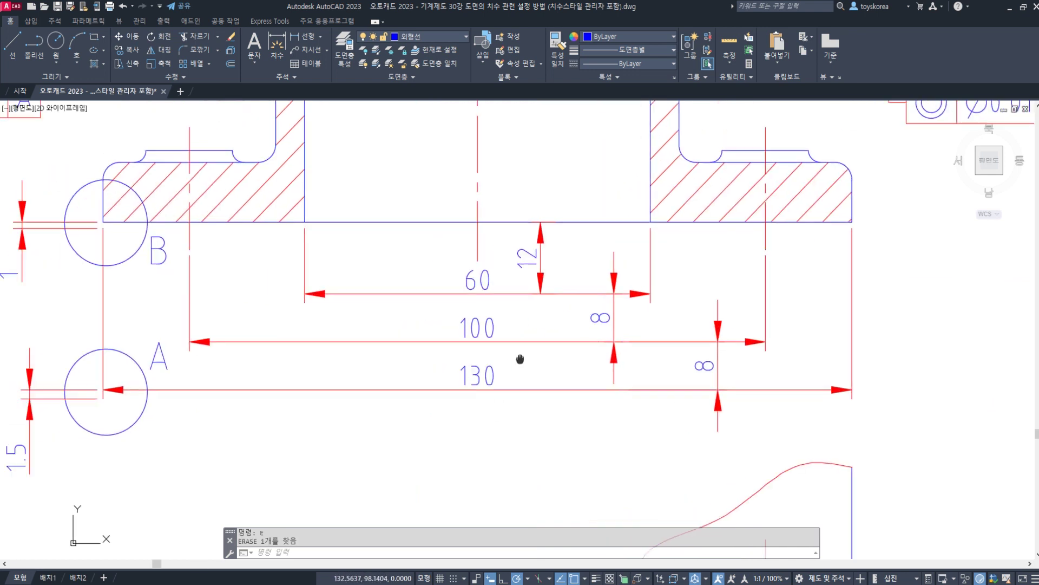
key("ctrl+2")
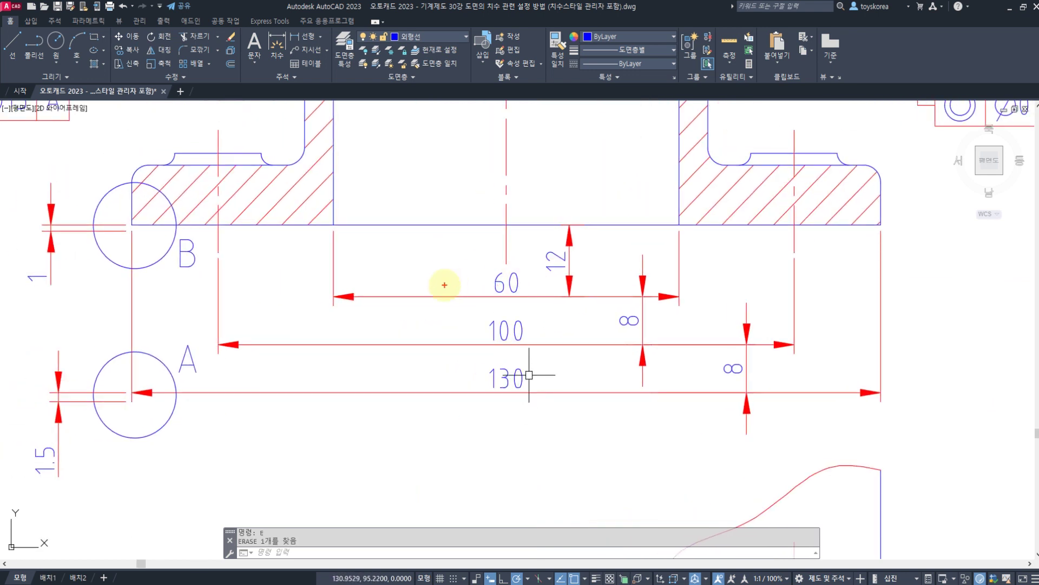
left_click_drag(596, 295, 599, 226)
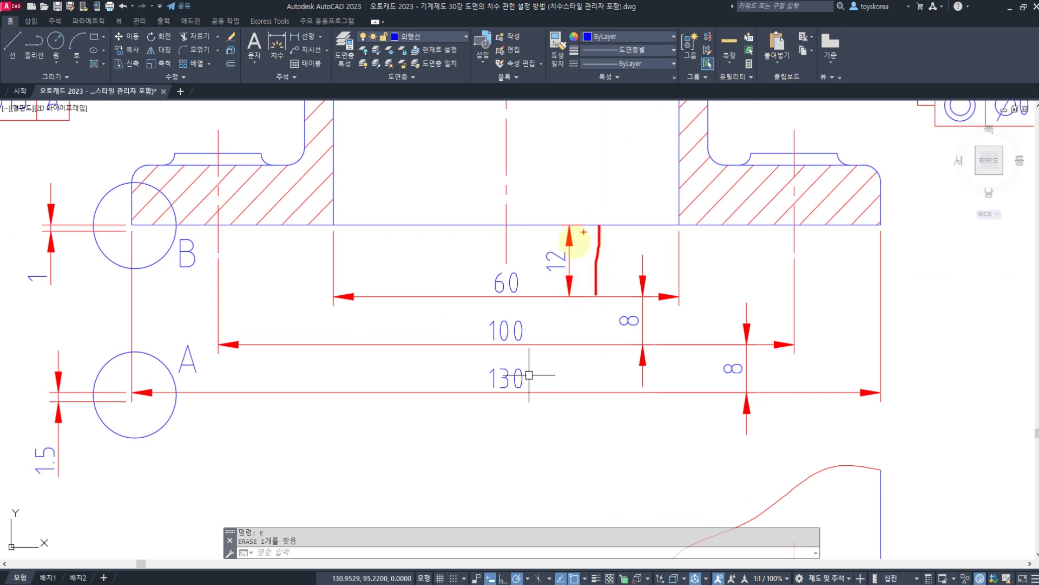
mouse_move(558, 272)
left_mouse_down()
mouse_move(573, 267)
mouse_move(548, 241)
left_mouse_up()
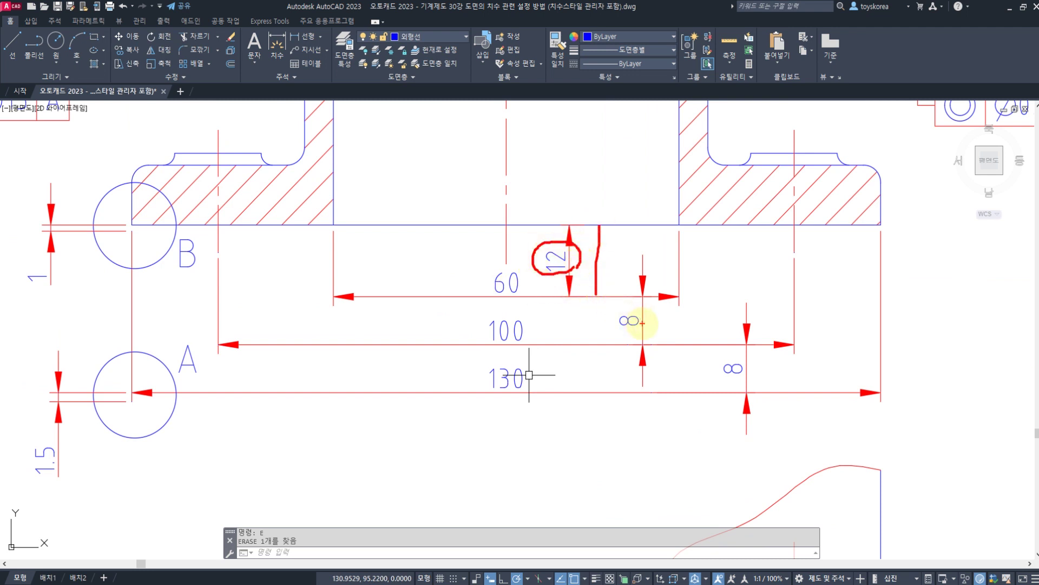
mouse_move(647, 330)
left_mouse_down()
mouse_move(610, 332)
mouse_move(649, 313)
mouse_move(647, 334)
left_mouse_up()
left_click_drag(733, 382, 759, 364)
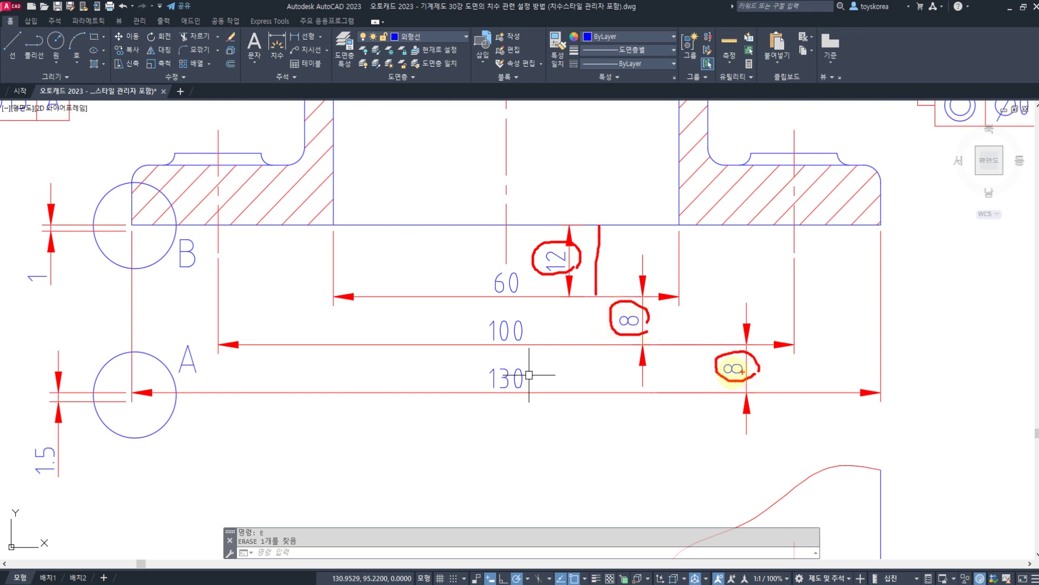
key("Escape")
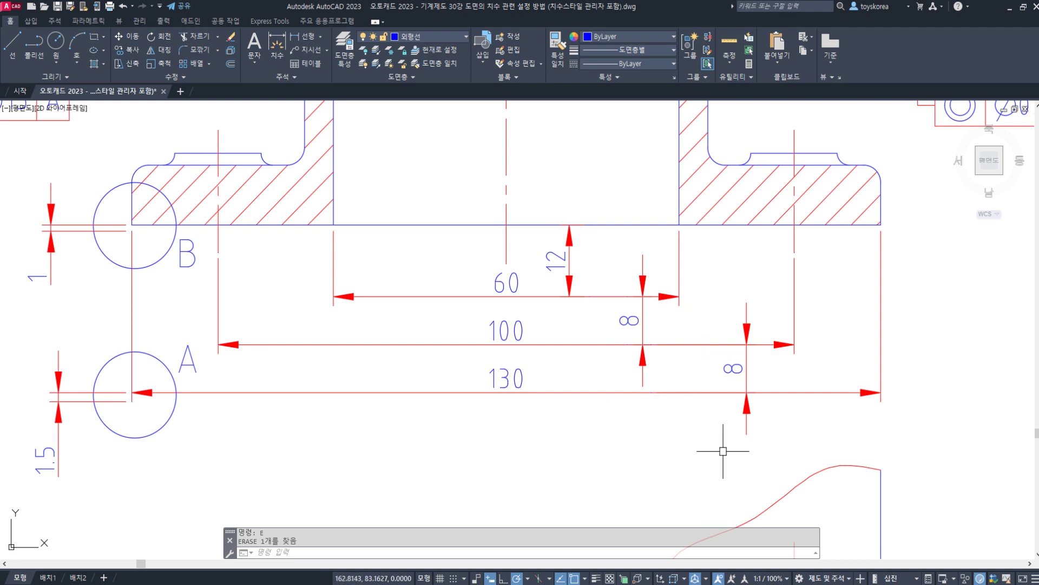
- Move the 60, 100 and 130 dimensions with their 12, 8 and 8 spacing dimensions straight down, away from the front view
left_click(773, 441)
left_click(528, 234)
scroll(557, 260, "down", 2)
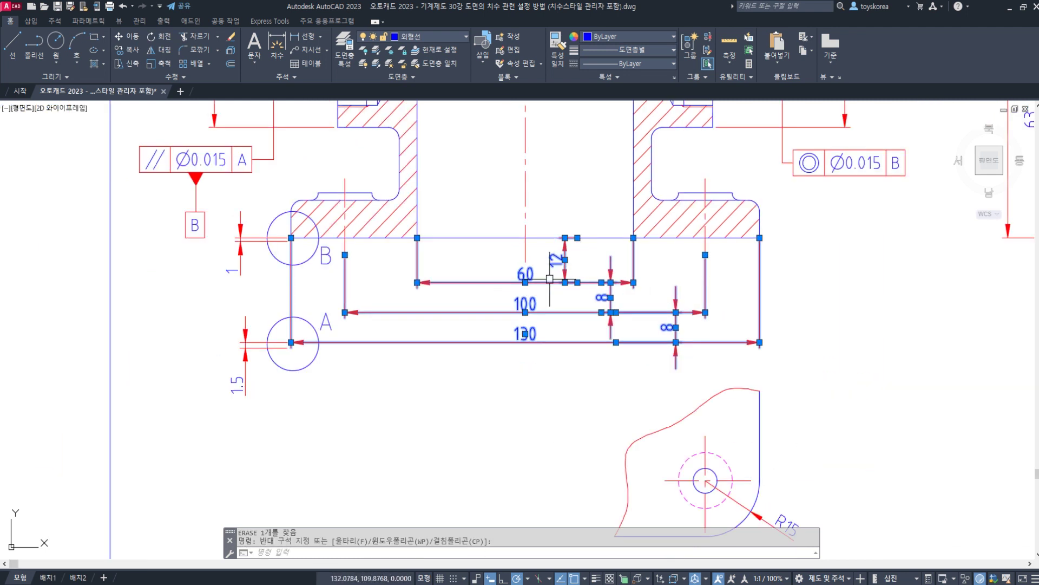
type("M")
scroll(558, 329, "down", 2)
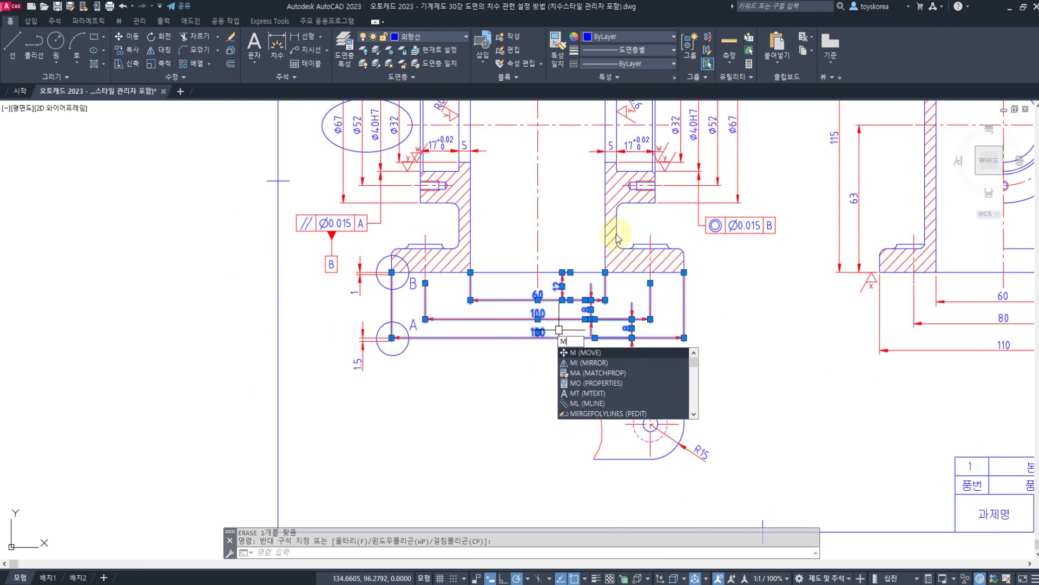
key("Return")
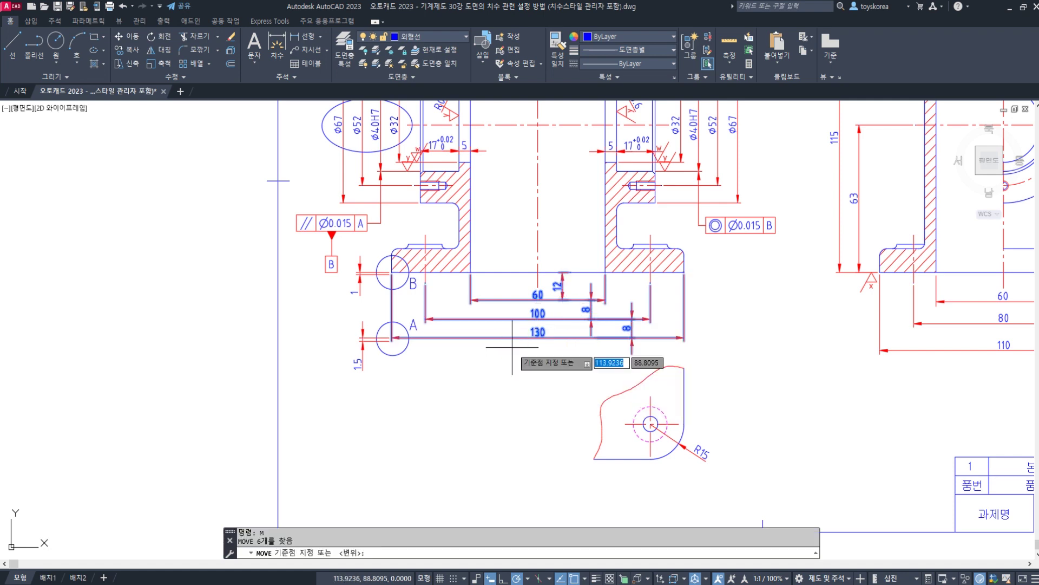
left_click(509, 353)
middle_click_drag(507, 423, 524, 347)
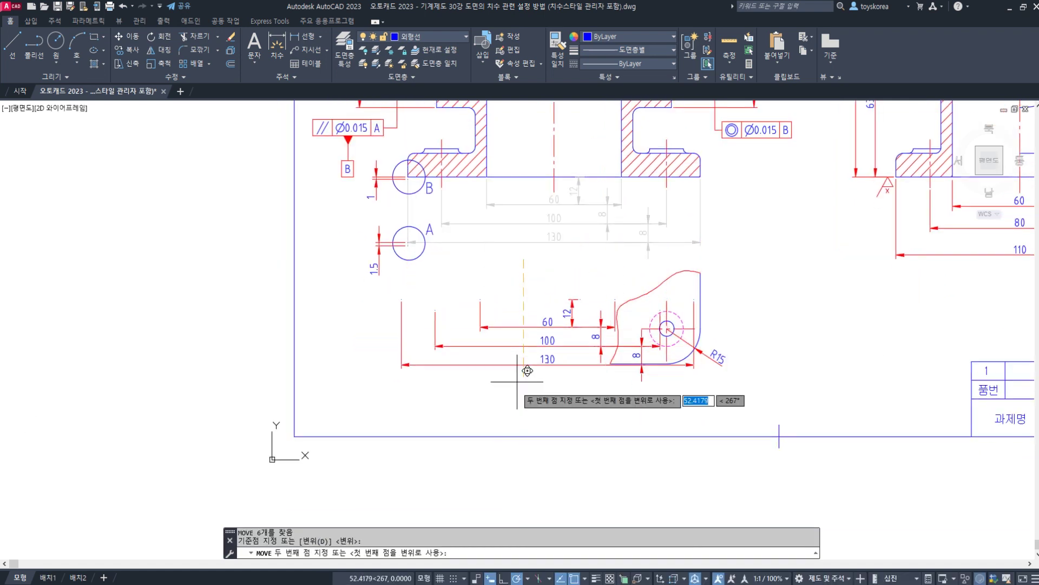
left_click(523, 426)
middle_click_drag(537, 242, 479, 283)
key("Escape")
- Examine the empty area below the front view's base and undo the move of the dimensions
scroll(505, 244, "up", 2)
middle_click_drag(483, 199, 536, 196)
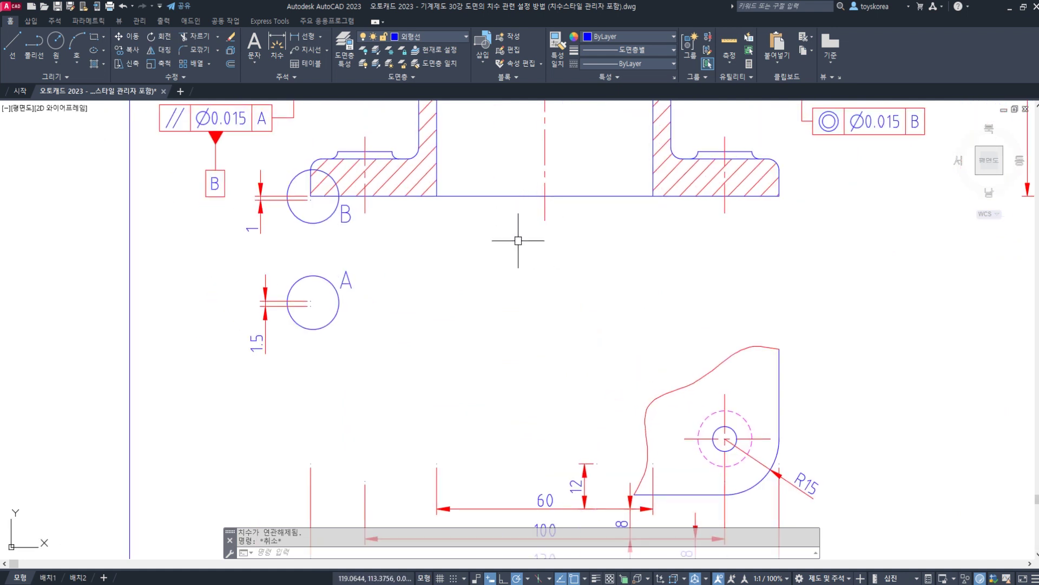
middle_click_drag(536, 330, 546, 297)
middle_click_drag(559, 227, 547, 245)
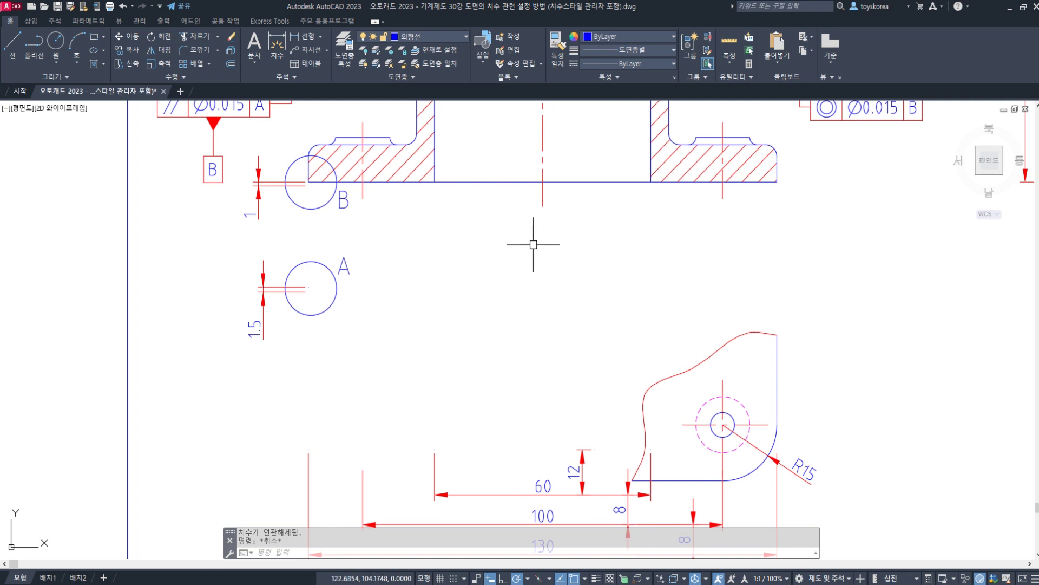
scroll(541, 249, "up", 3)
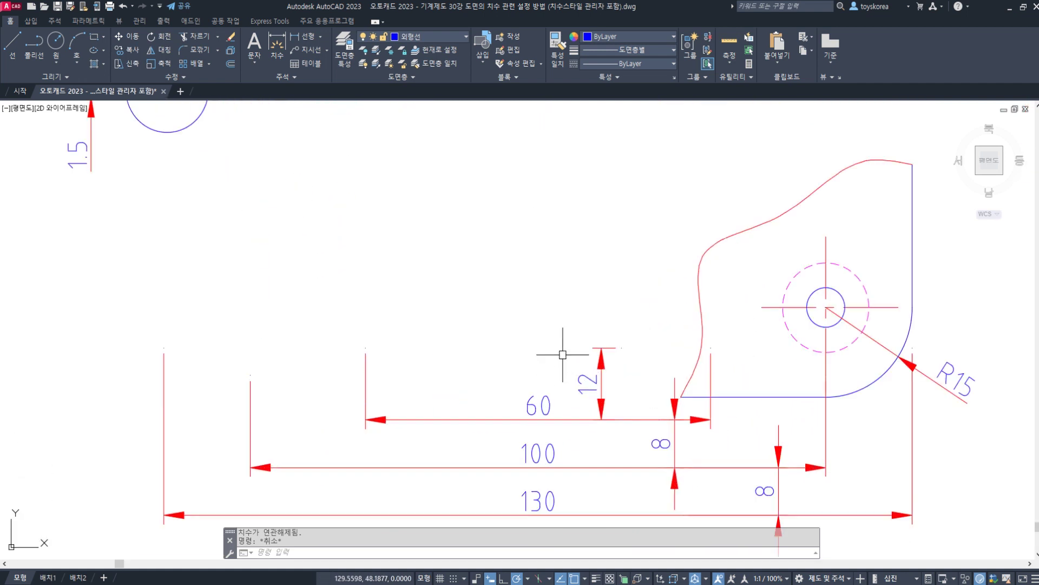
scroll(564, 343, "down", 5)
middle_click_drag(563, 287, 563, 244)
scroll(529, 290, "up", 5)
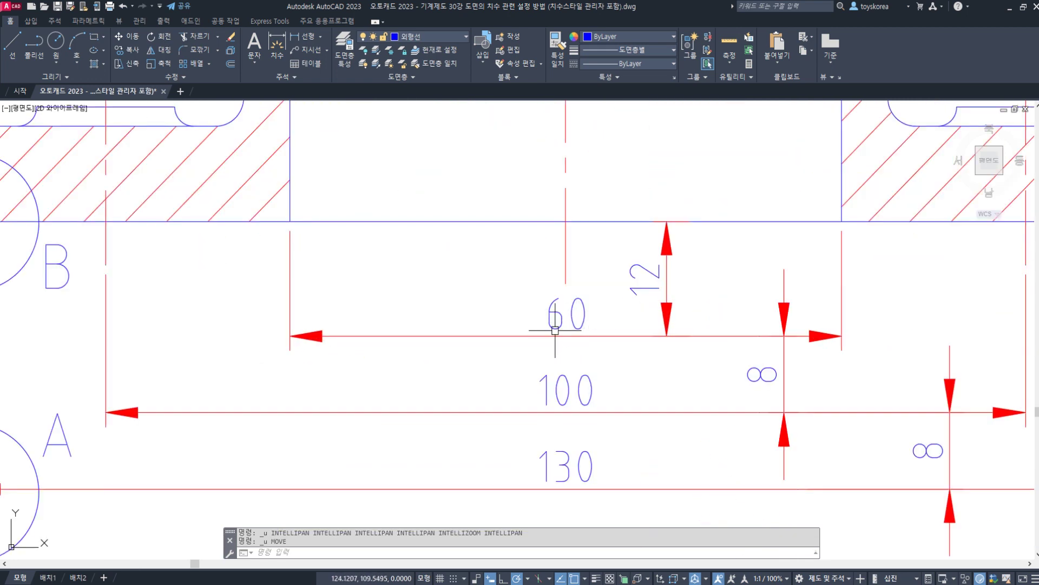
- Examine the 60 and 100 texts above their dimension lines, noting a text height of 3.5, and clear the marks
mouse_move(555, 330)
left_mouse_down()
mouse_move(534, 309)
mouse_move(573, 291)
left_mouse_up()
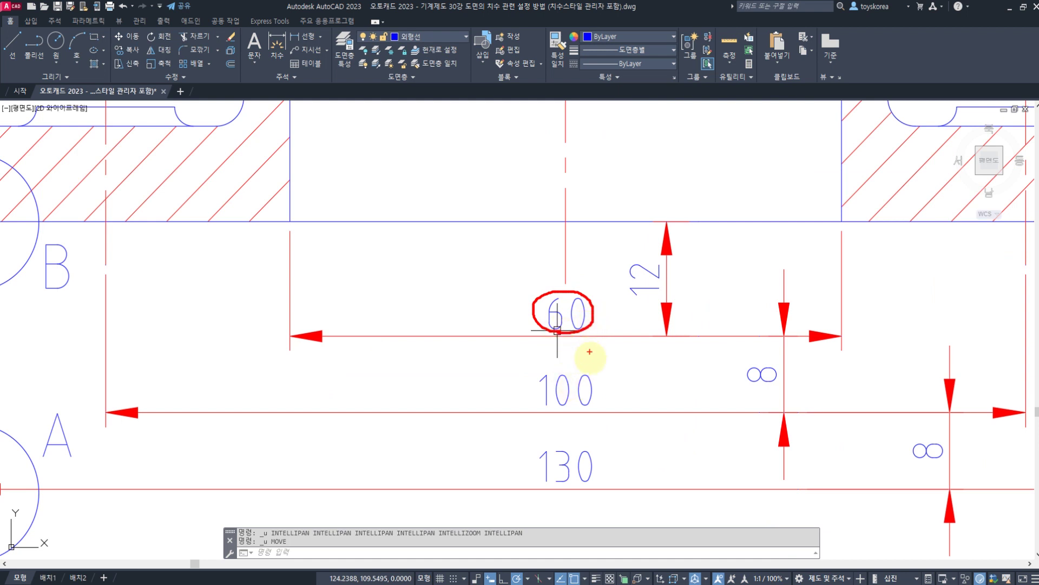
mouse_move(589, 415)
left_mouse_down()
mouse_move(549, 418)
mouse_move(579, 421)
mouse_move(538, 394)
mouse_move(591, 360)
mouse_move(594, 402)
left_mouse_up()
left_click_drag(536, 387, 518, 386)
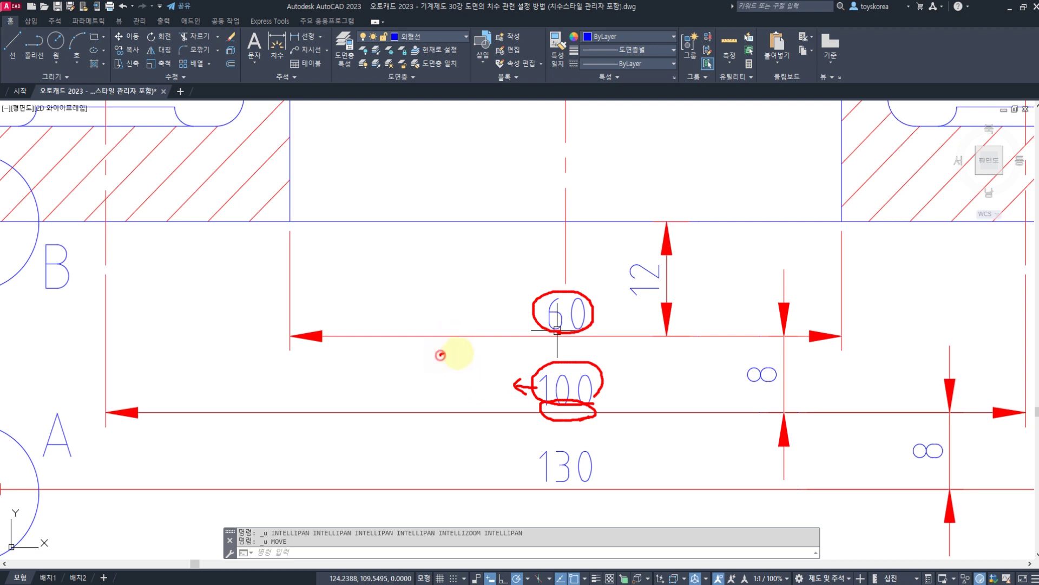
mouse_move(440, 355)
left_mouse_down()
mouse_move(444, 373)
mouse_move(472, 378)
left_mouse_up()
left_click_drag(472, 359, 502, 358)
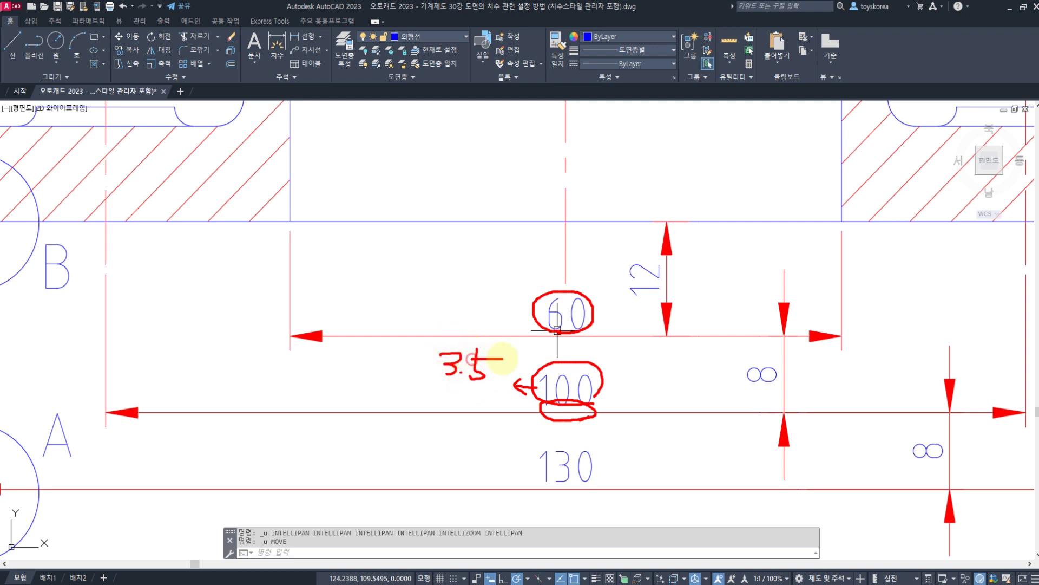
mouse_move(465, 394)
left_mouse_down()
mouse_move(439, 387)
mouse_move(495, 388)
mouse_move(464, 340)
mouse_move(426, 382)
left_mouse_up()
key("Escape")
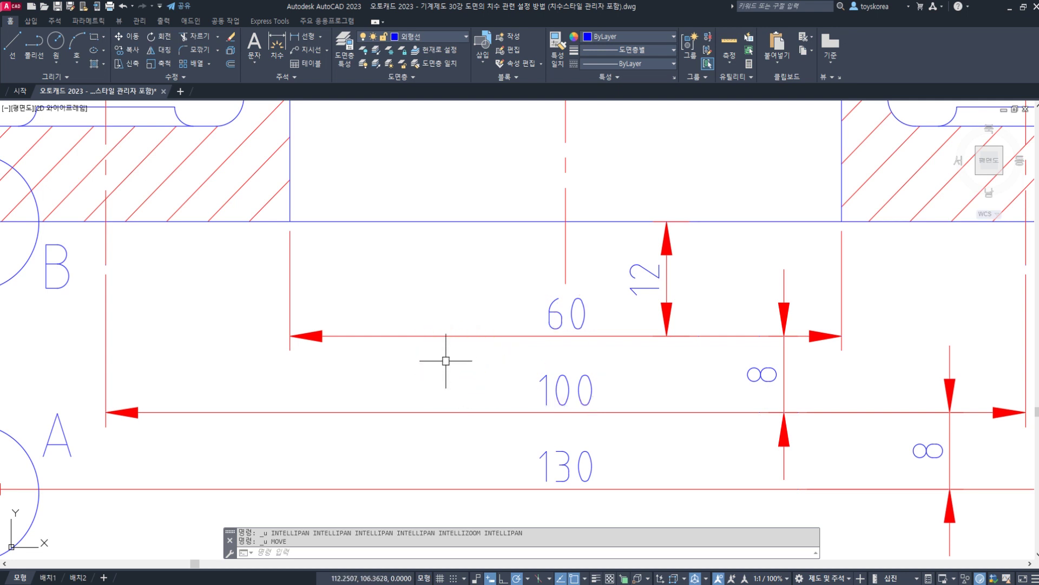
- Open the Dimension Style Manager and compare the previews of the ISO-25, Standard and 양쪽화살표지름 styles
type("d")
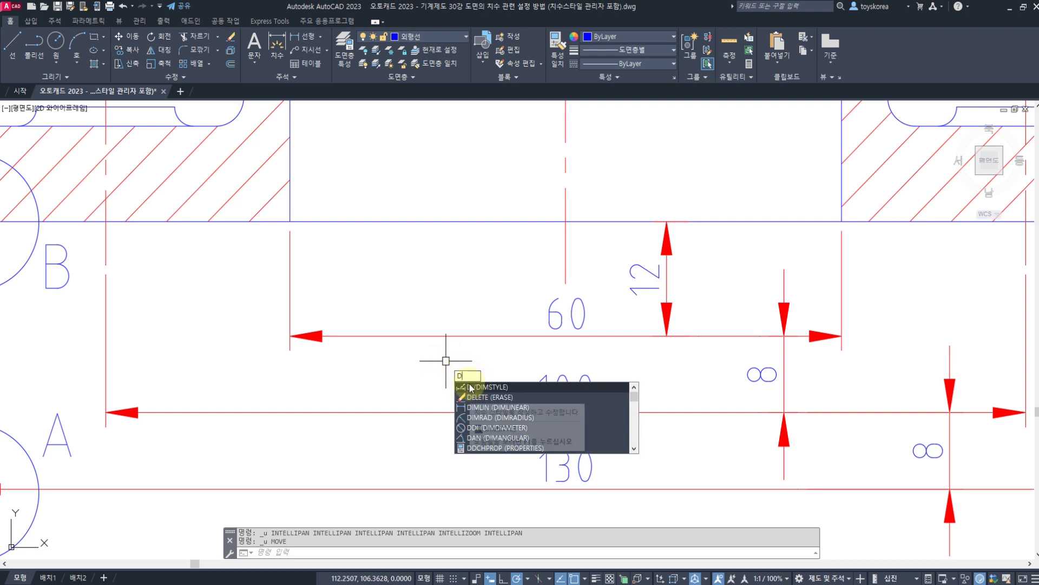
key("Return")
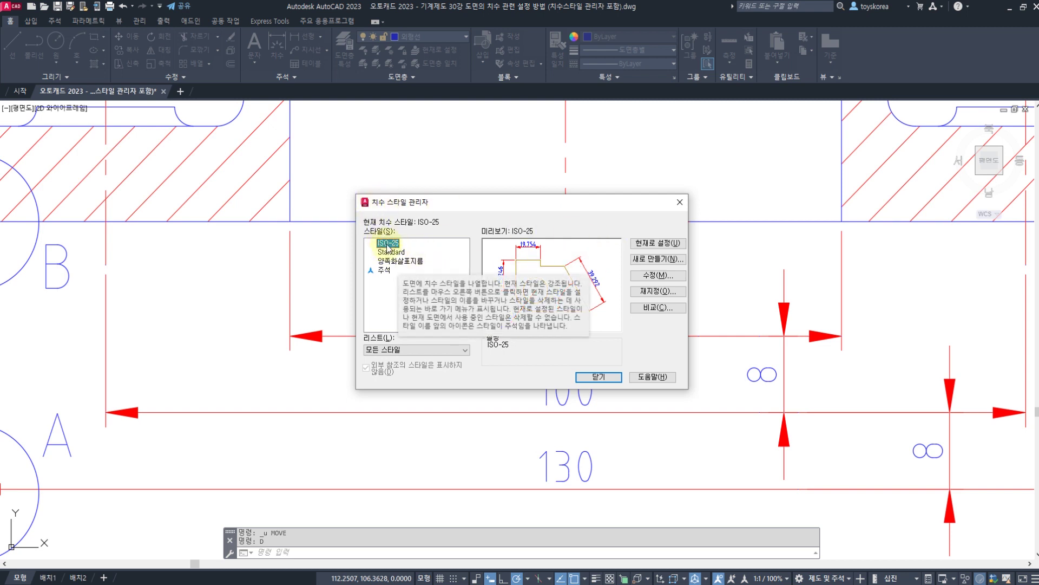
left_click(402, 261)
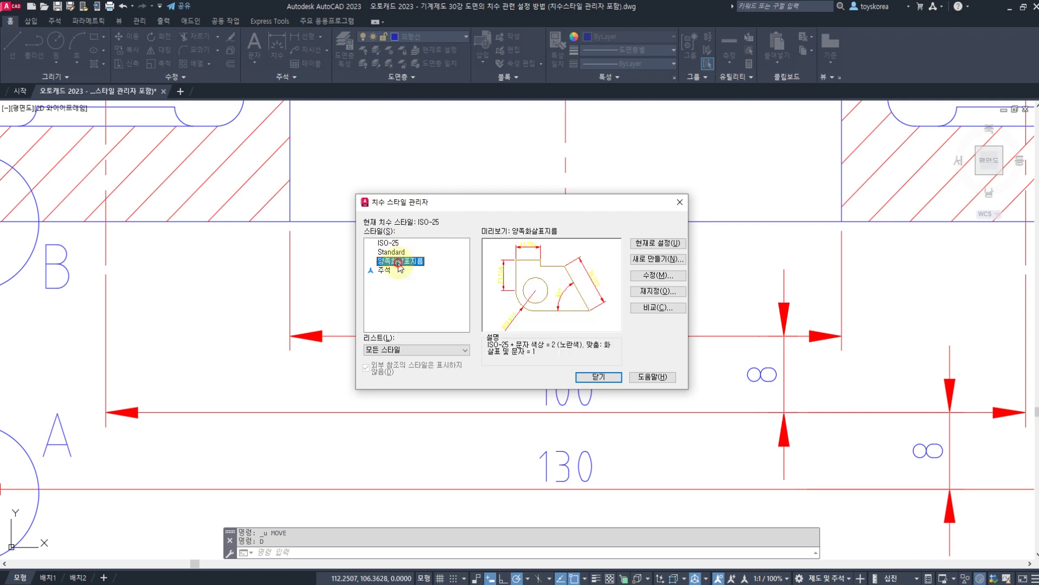
left_click(396, 251)
left_click(390, 245)
left_click(391, 252)
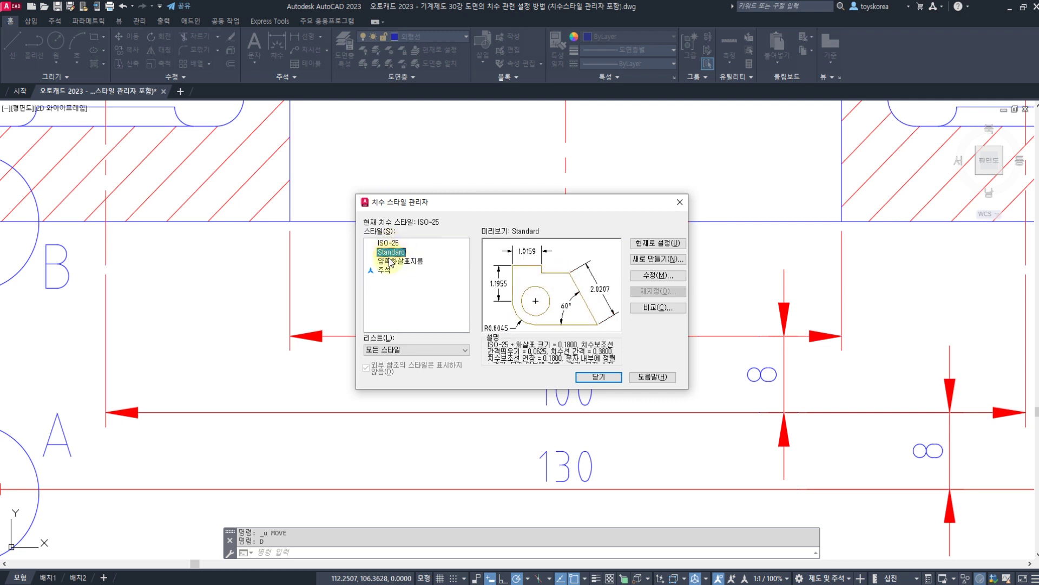
left_click(393, 261)
left_click(391, 251)
left_click(390, 246)
left_click(391, 252)
left_click(393, 260)
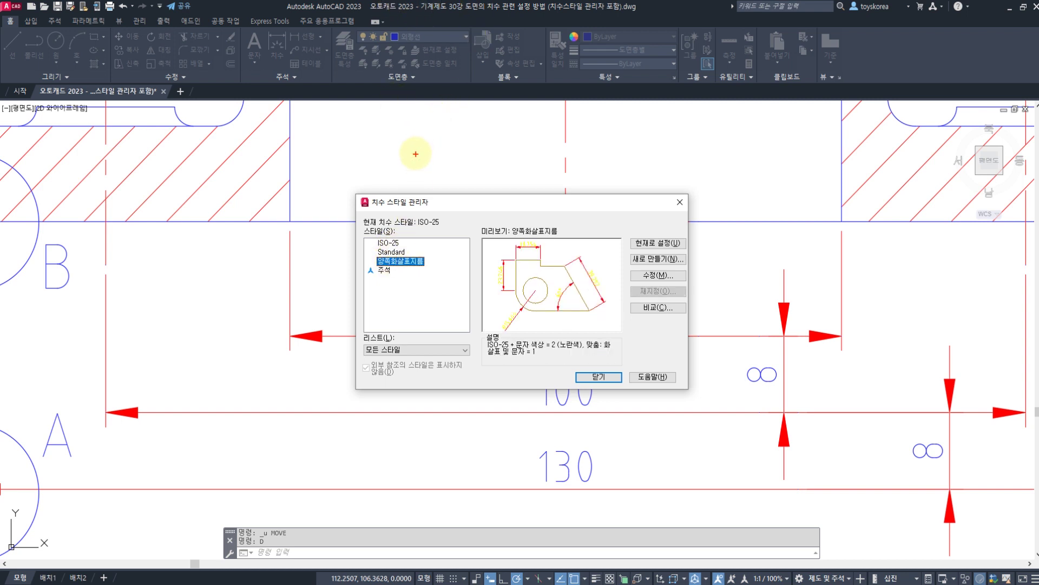
- Circle the list of dimension styles and annotate it with a circled "2D" note
mouse_move(414, 300)
left_mouse_down()
mouse_move(367, 284)
mouse_move(395, 168)
mouse_move(440, 284)
mouse_move(417, 299)
left_mouse_up()
mouse_move(420, 182)
left_mouse_down()
mouse_move(512, 160)
mouse_move(644, 176)
left_mouse_up()
mouse_move(585, 139)
left_mouse_down()
mouse_move(650, 193)
mouse_move(695, 152)
mouse_move(656, 195)
left_mouse_up()
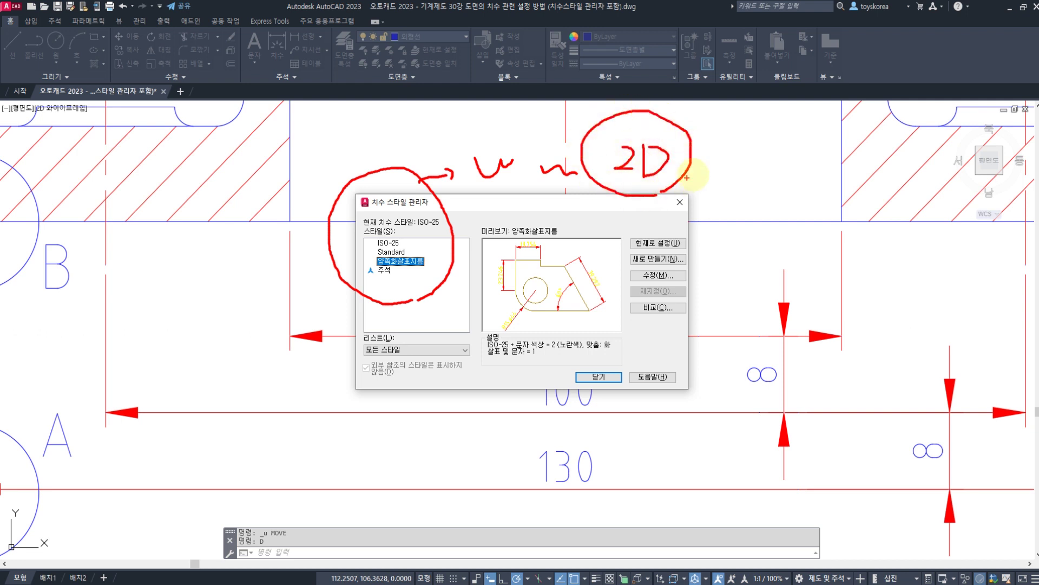
- Finish and clear the 2D annotation, and open the ISO-25 dimension style for modification
left_click_drag(707, 161, 761, 158)
key("Escape")
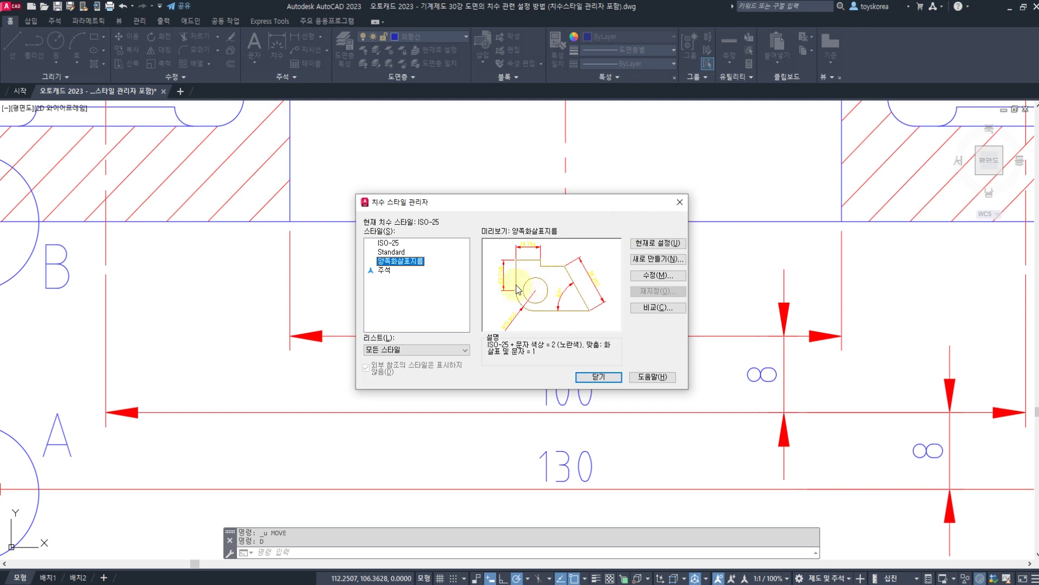
left_click(391, 243)
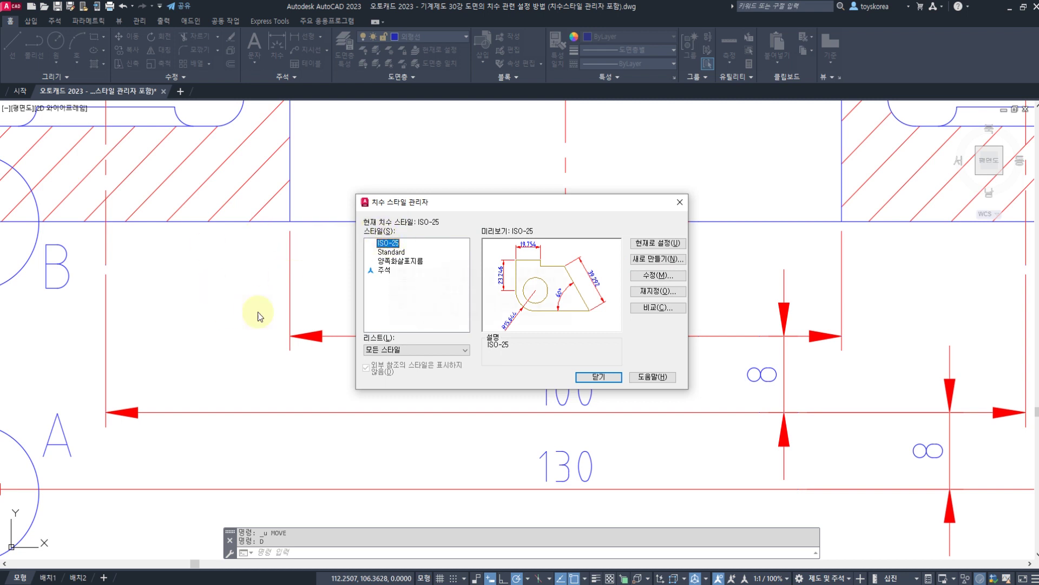
left_click(657, 275)
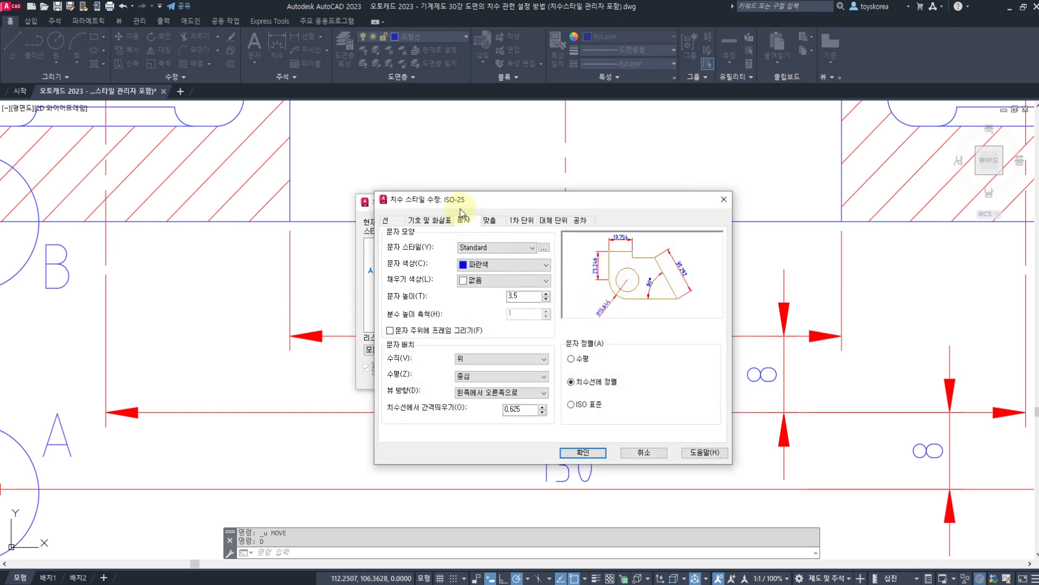
- Circle the 문자 category and the text height field in the ISO-25 settings, and close the style dialogs without changes
key("ctrl+2")
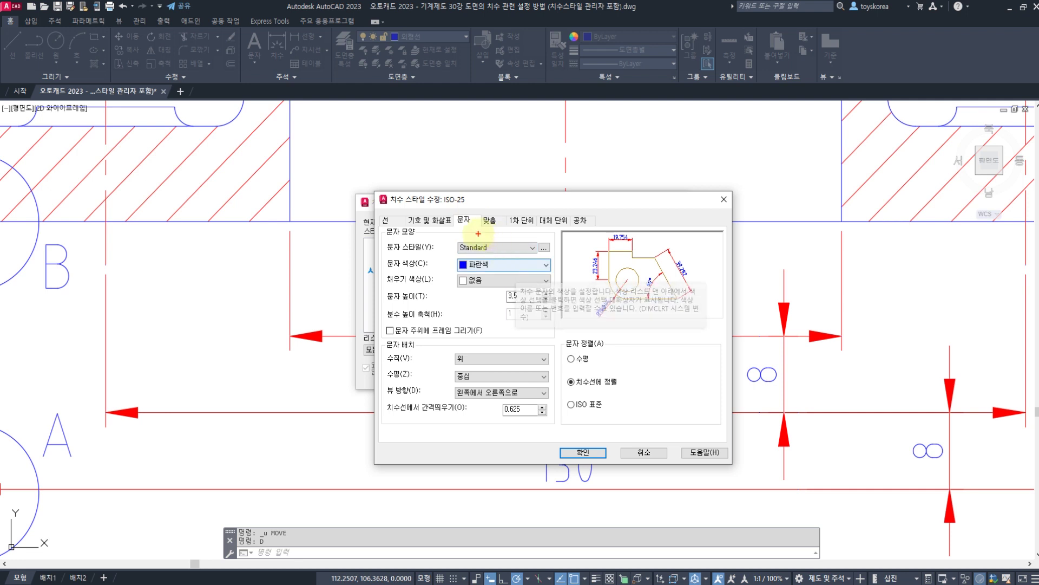
left_click_drag(478, 233, 445, 224)
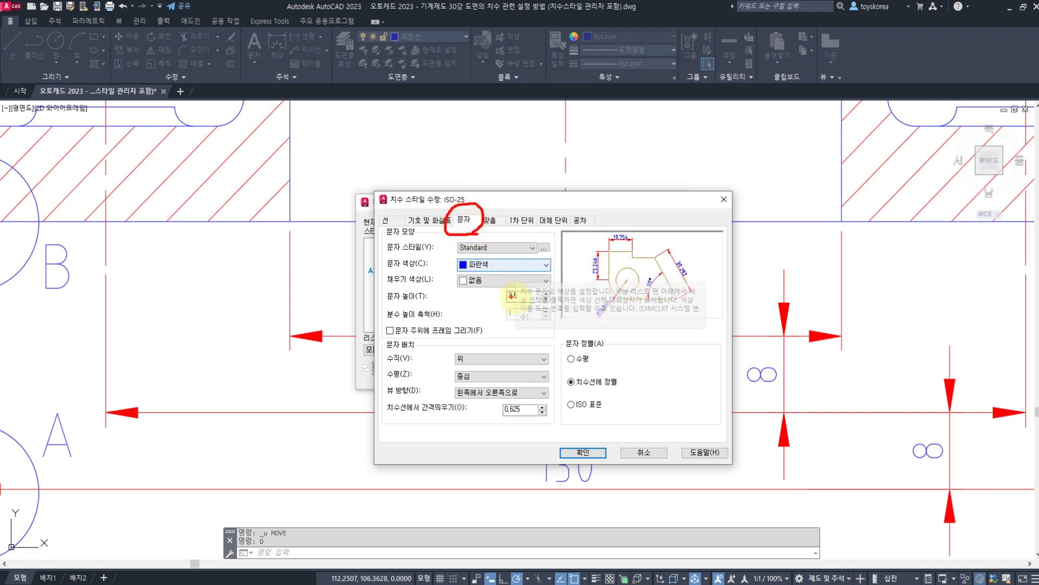
left_click_drag(523, 306, 505, 288)
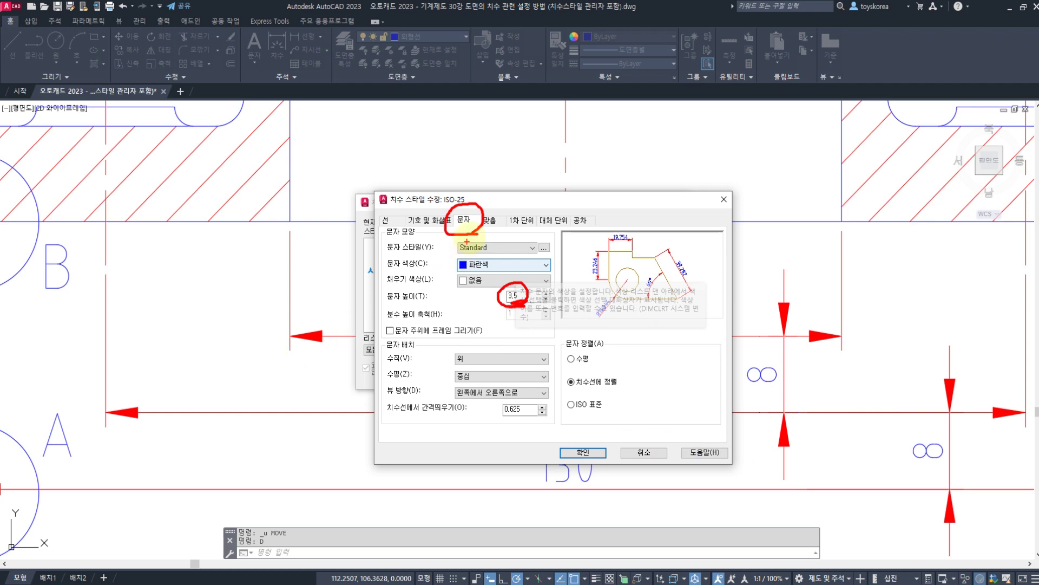
key("Escape")
key("Escape")
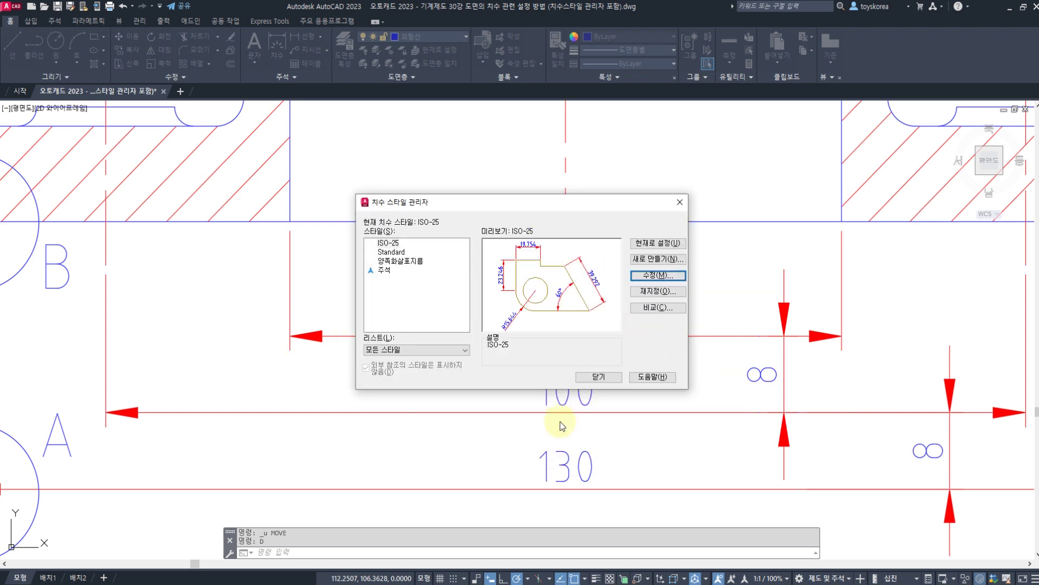
key("Escape")
- Reopen the ISO-25 text settings and mark the text height value together with the height of the 60 dimension text
middle_click_drag(524, 364, 733, 346)
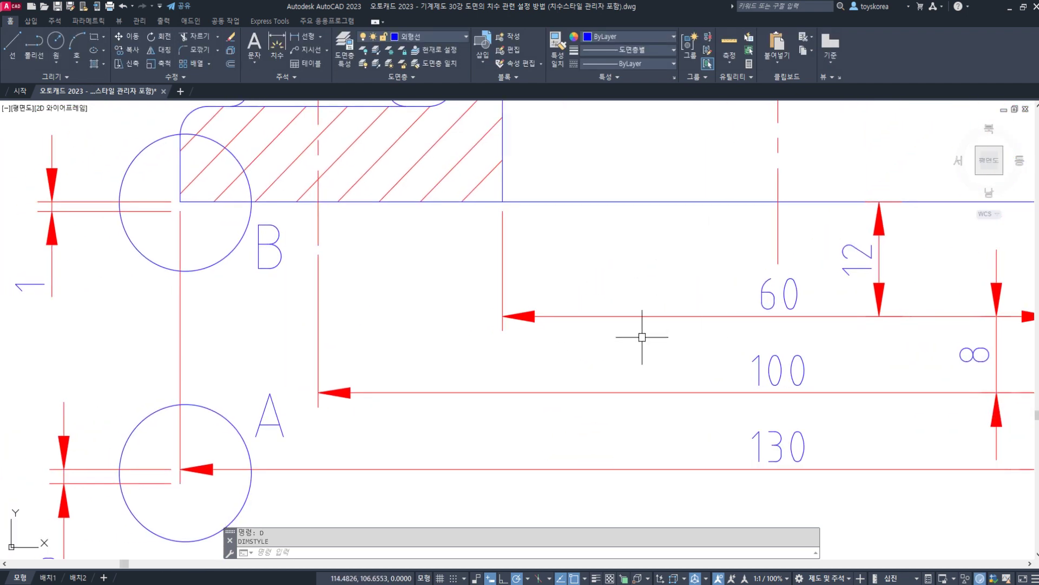
type("D")
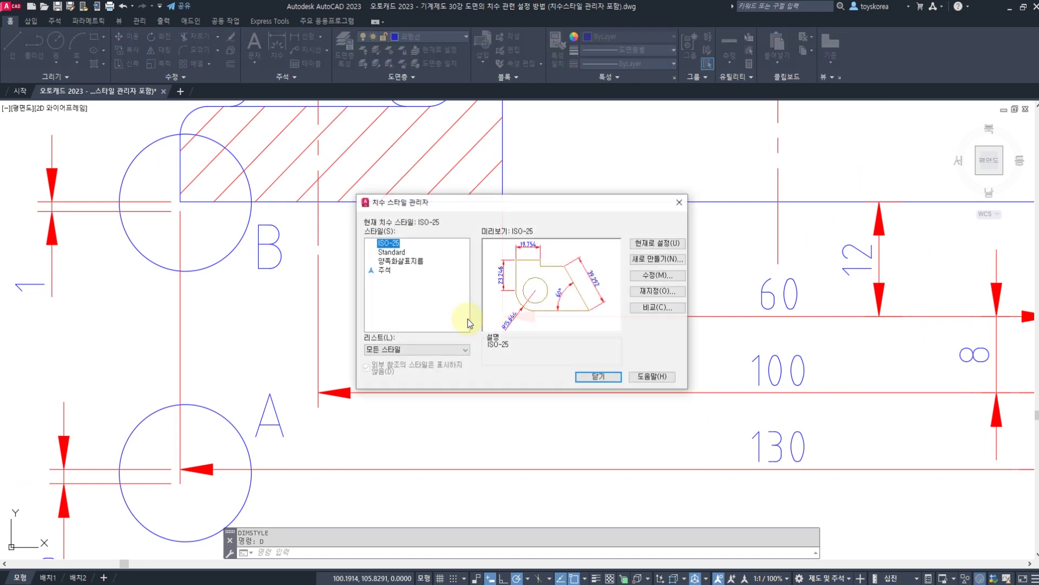
left_click(651, 278)
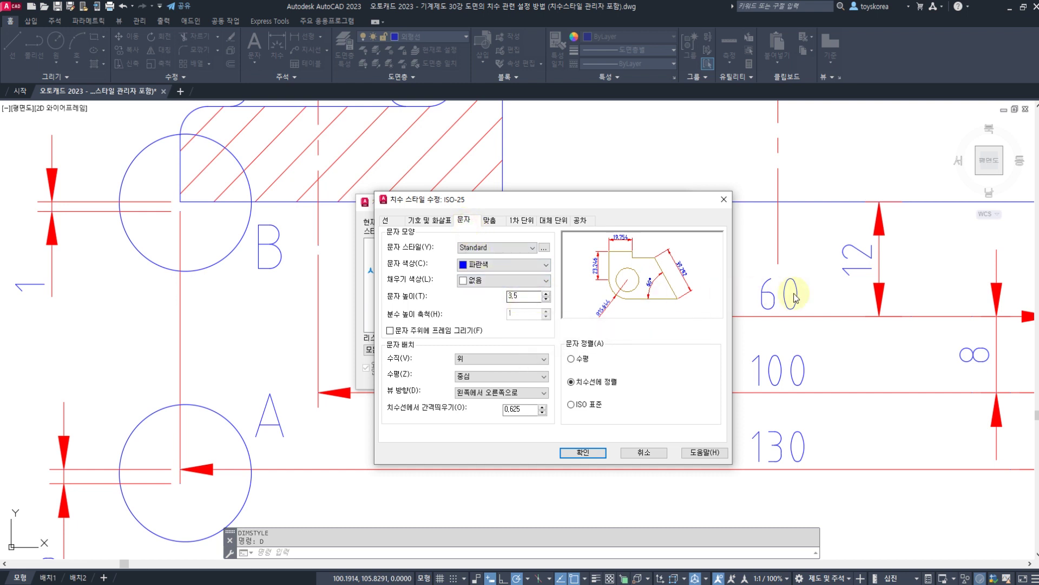
mouse_move(800, 308)
left_mouse_down()
mouse_move(757, 307)
mouse_move(784, 276)
mouse_move(825, 309)
left_mouse_up()
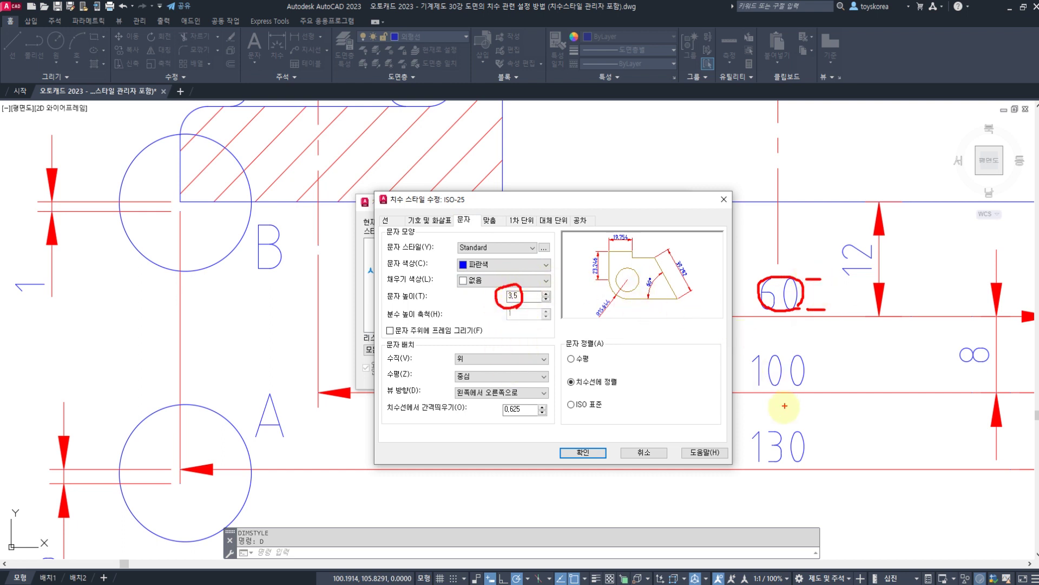
- Mark the gap beneath the 100 dimension text and circle and underline the matching 치수선에서 간격띄우기 setting
mouse_move(805, 394)
left_mouse_down()
mouse_move(762, 396)
mouse_move(803, 383)
left_mouse_up()
mouse_move(514, 420)
left_mouse_down()
mouse_move(496, 411)
mouse_move(513, 389)
left_mouse_up()
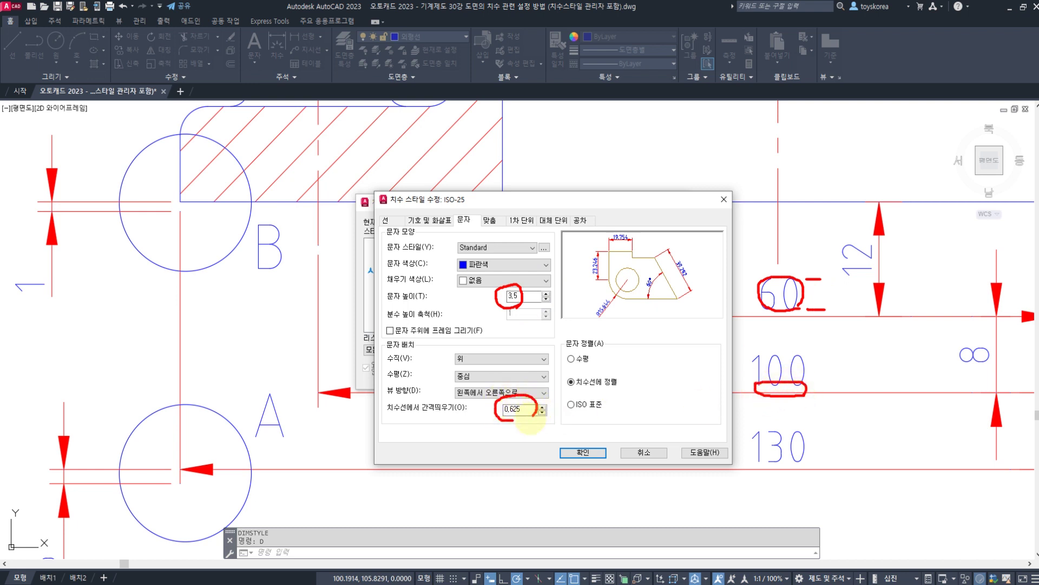
left_click_drag(411, 415, 465, 415)
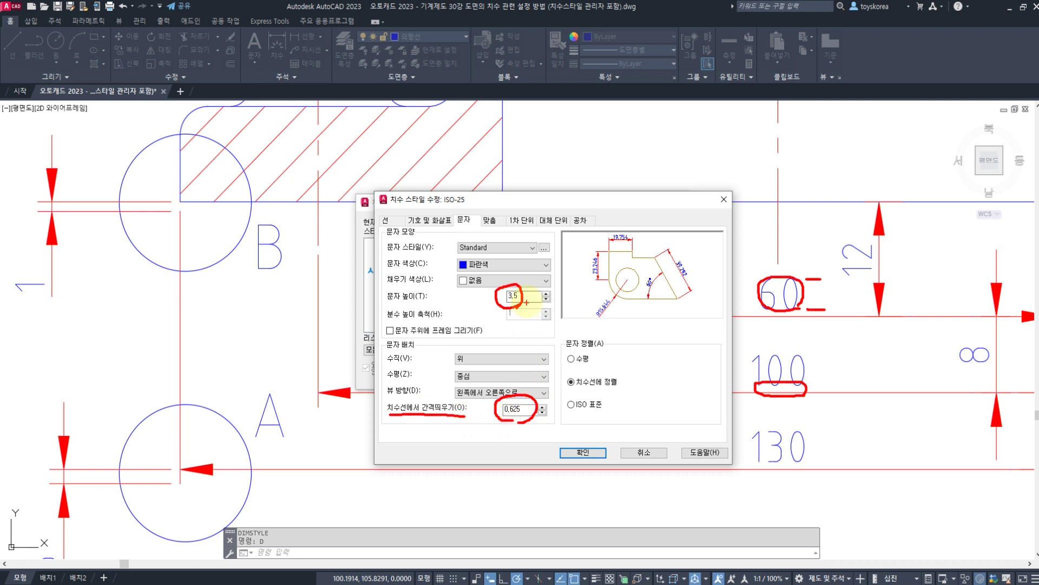
- Link the text height and offset values with a 4.0 note, annotate the 100 text with a circled 4.1, and close the style dialogs
mouse_move(528, 297)
left_mouse_down()
mouse_move(548, 390)
mouse_move(538, 406)
left_mouse_up()
mouse_move(649, 347)
left_mouse_down()
mouse_move(658, 383)
mouse_move(674, 355)
left_mouse_up()
left_click(668, 375)
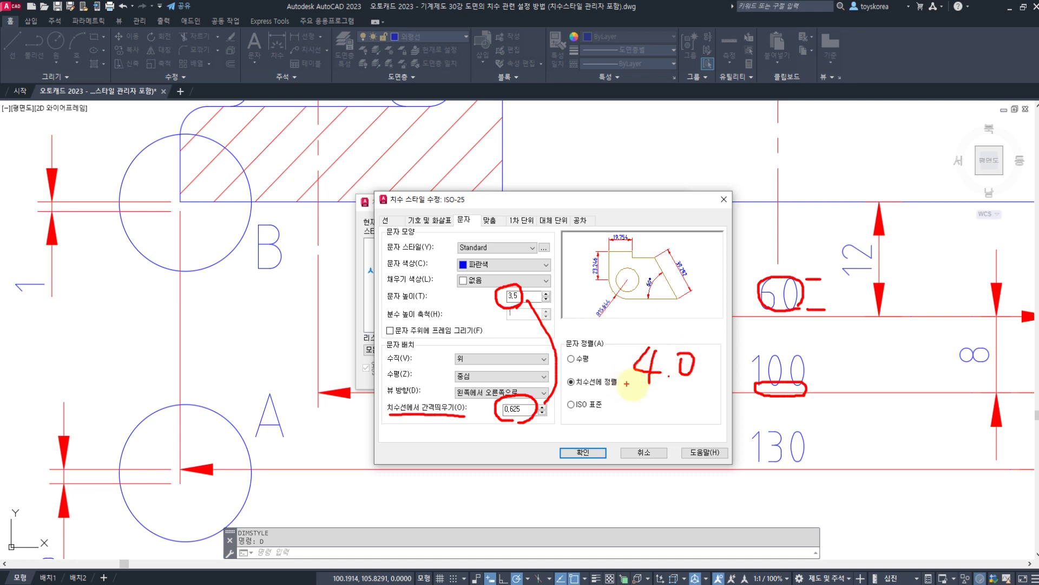
left_click_drag(761, 393, 801, 391)
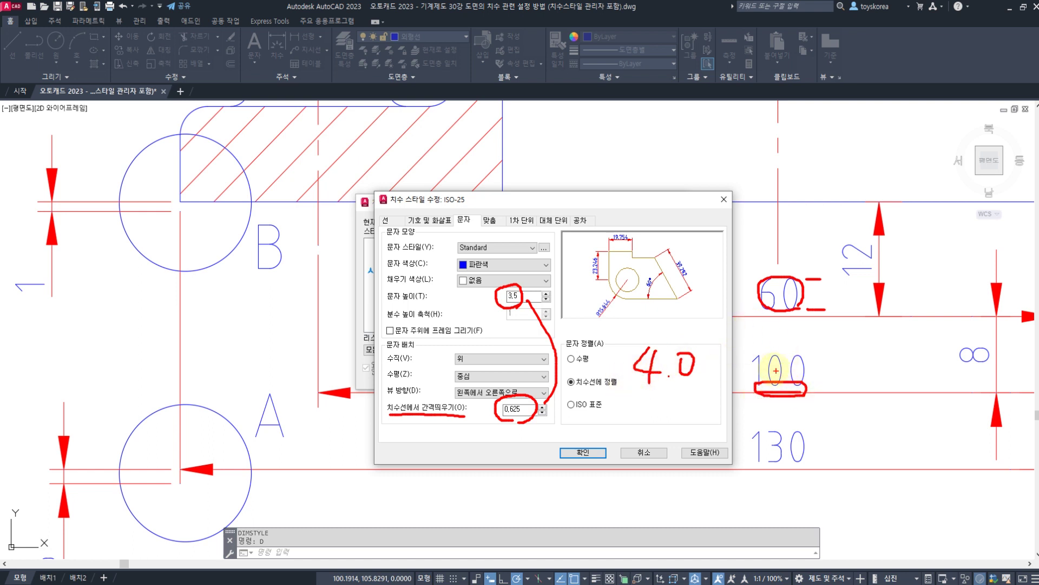
mouse_move(754, 356)
left_mouse_down()
mouse_move(807, 358)
mouse_move(858, 381)
mouse_move(837, 397)
left_mouse_up()
left_click(866, 393)
mouse_move(885, 358)
left_mouse_down()
mouse_move(886, 390)
mouse_move(788, 403)
mouse_move(861, 345)
mouse_move(903, 410)
left_mouse_up()
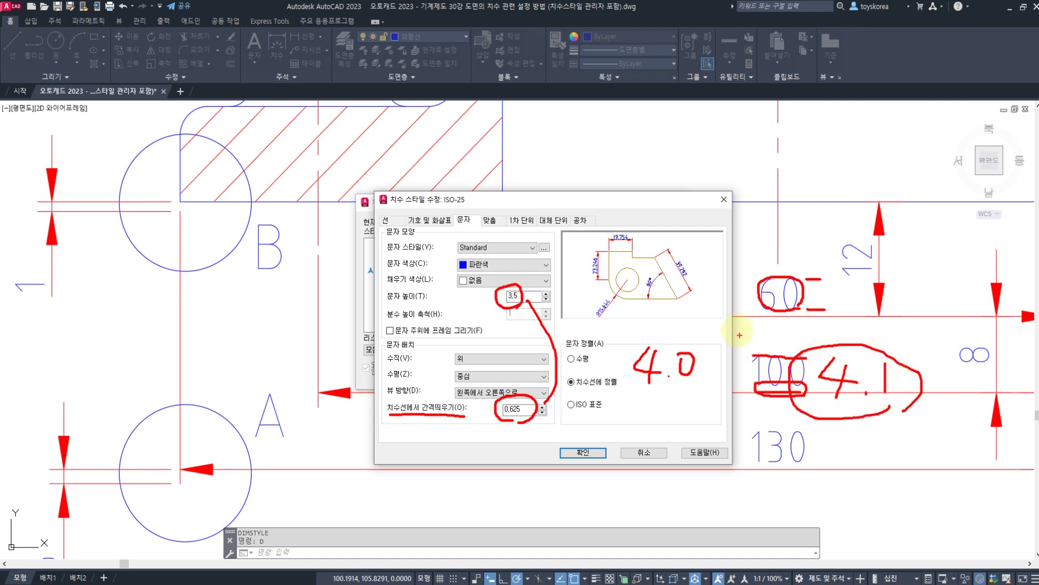
key("Escape")
key("Escape")
key("Escape")
- Highlight the front view's base line and the 60 dimension below it to examine the space between them
middle_click_drag(731, 294, 622, 297)
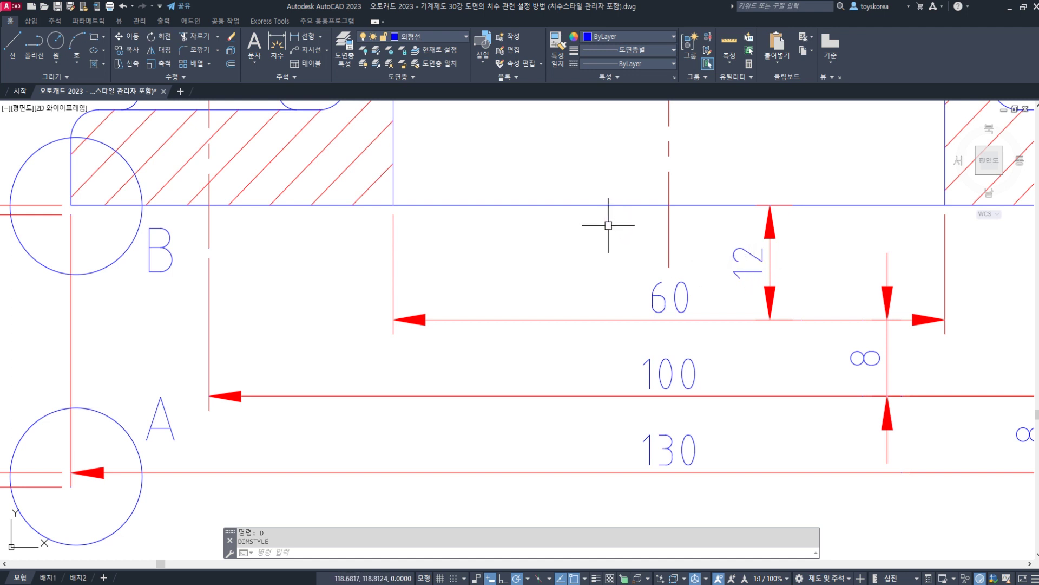
left_click(604, 204)
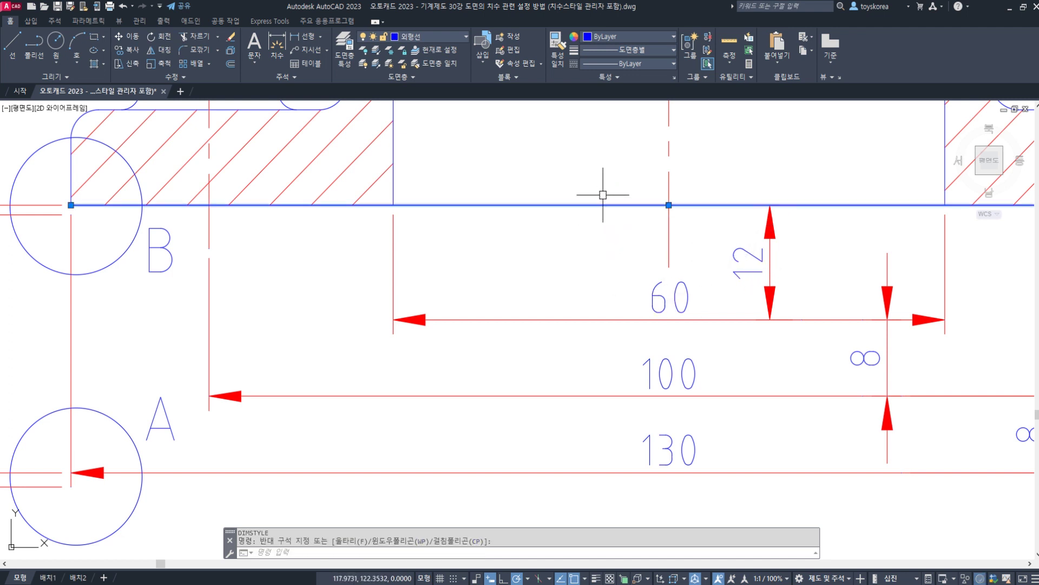
left_click(624, 270)
left_click(606, 312)
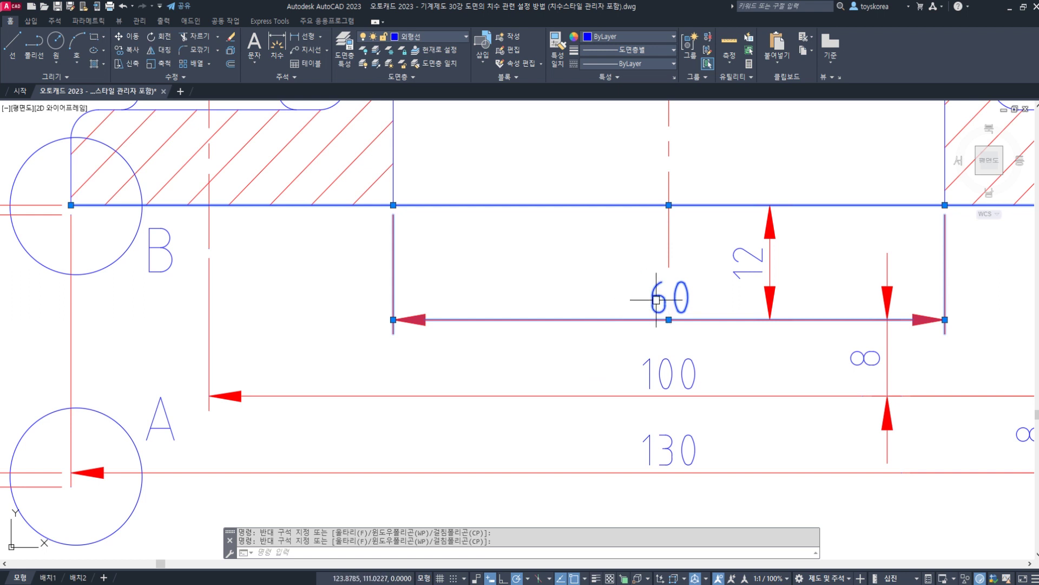
key("Escape")
- Add a linear dimension across the central opening, with its line just below the base line so the text crosses it
type("dli")
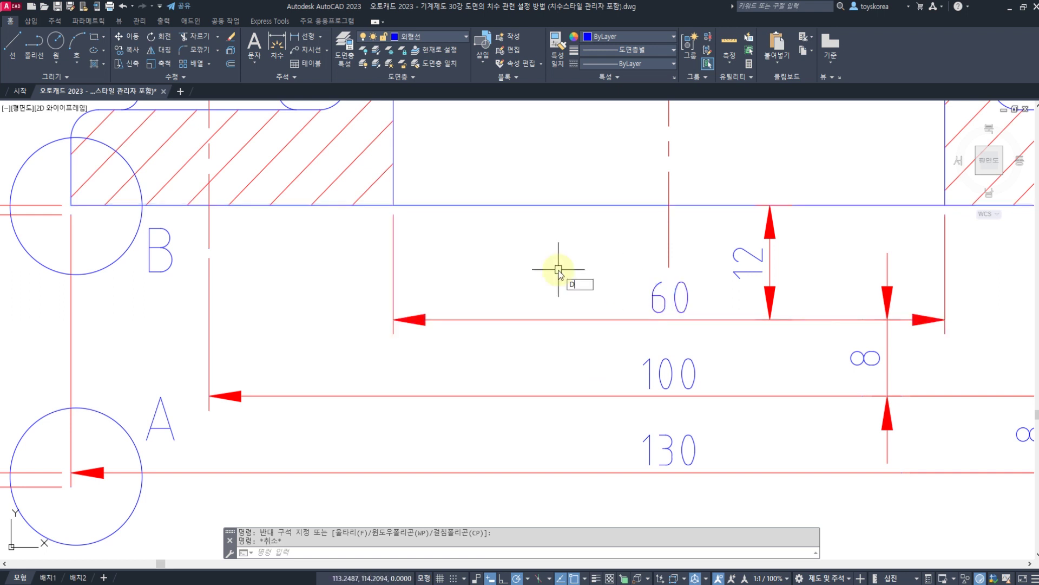
key("Return")
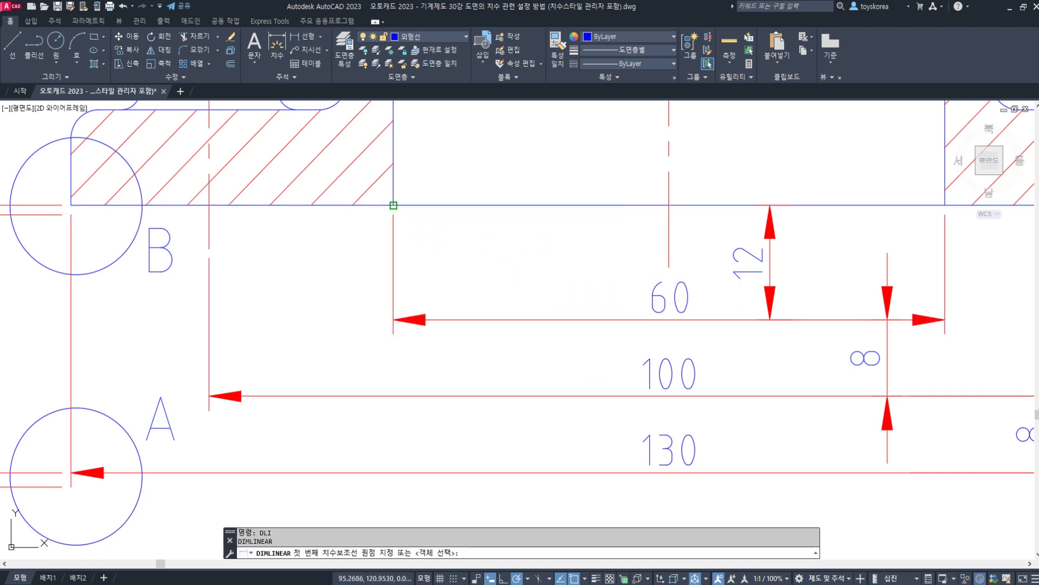
left_click(393, 205)
left_click(945, 205)
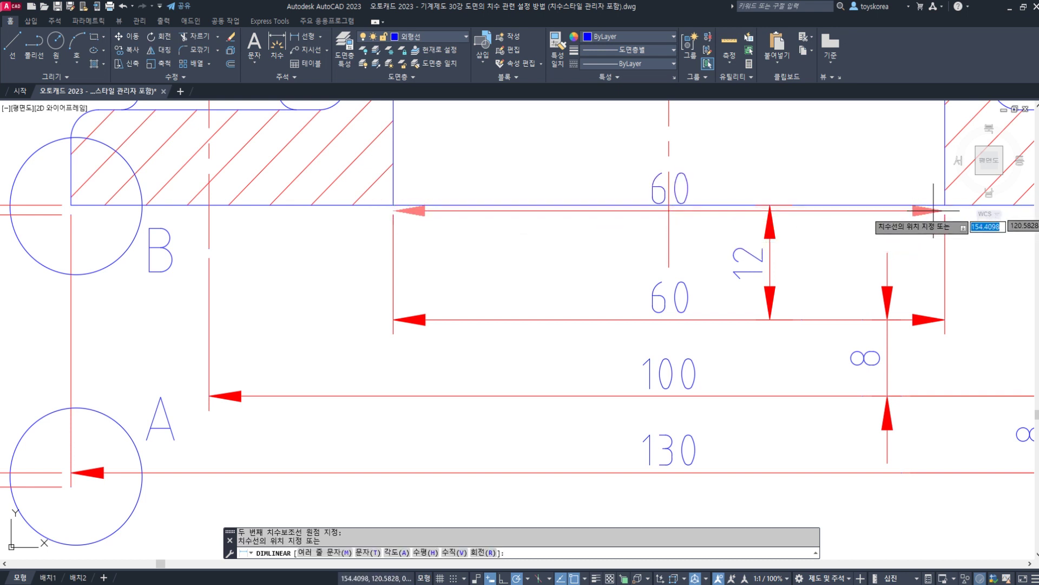
left_click(754, 224)
- Add a second linear dimension across the central opening, with its line above the base line inside the view
key("Return")
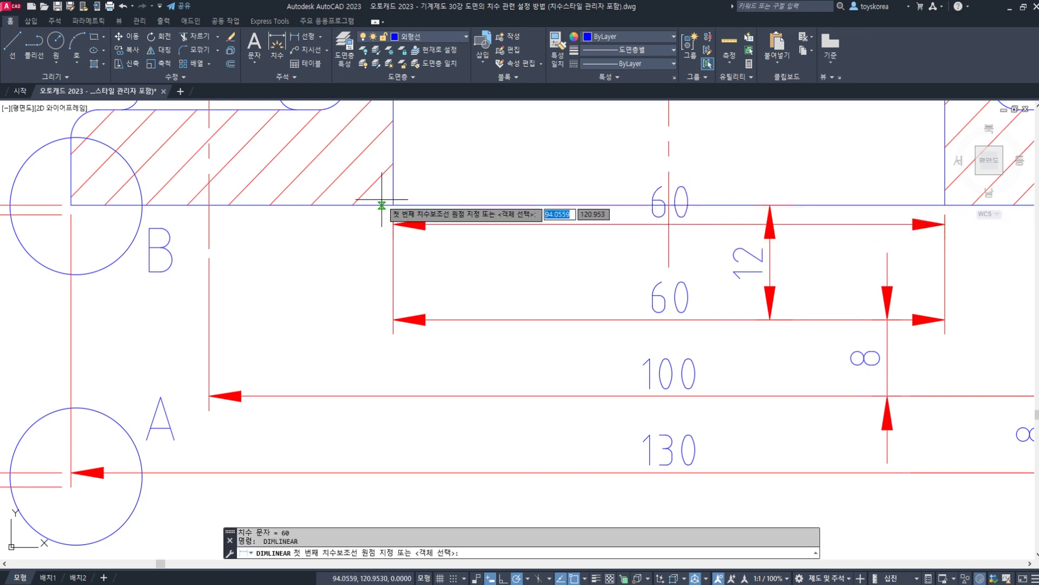
left_click(391, 205)
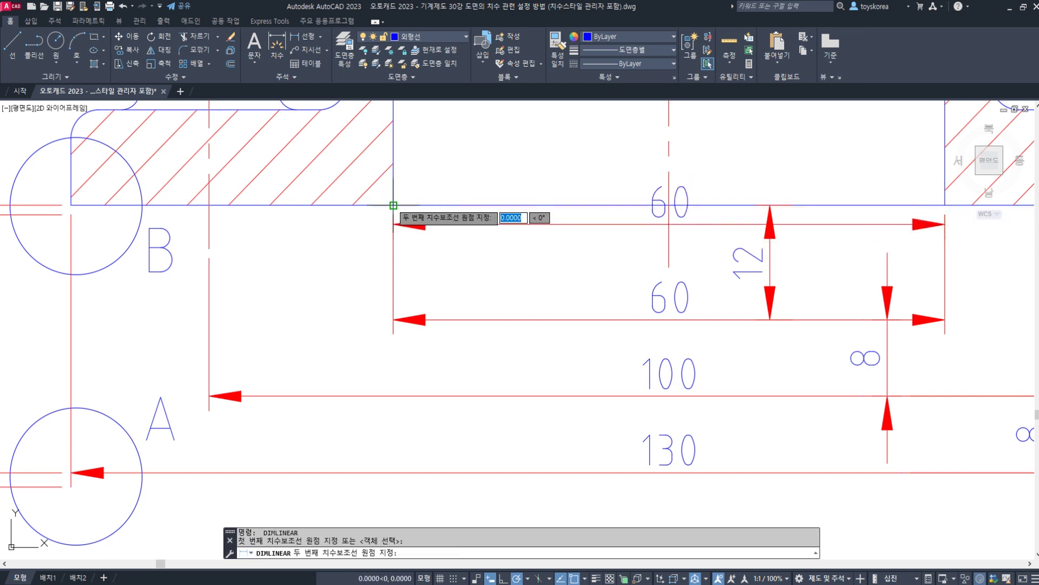
left_click(944, 206)
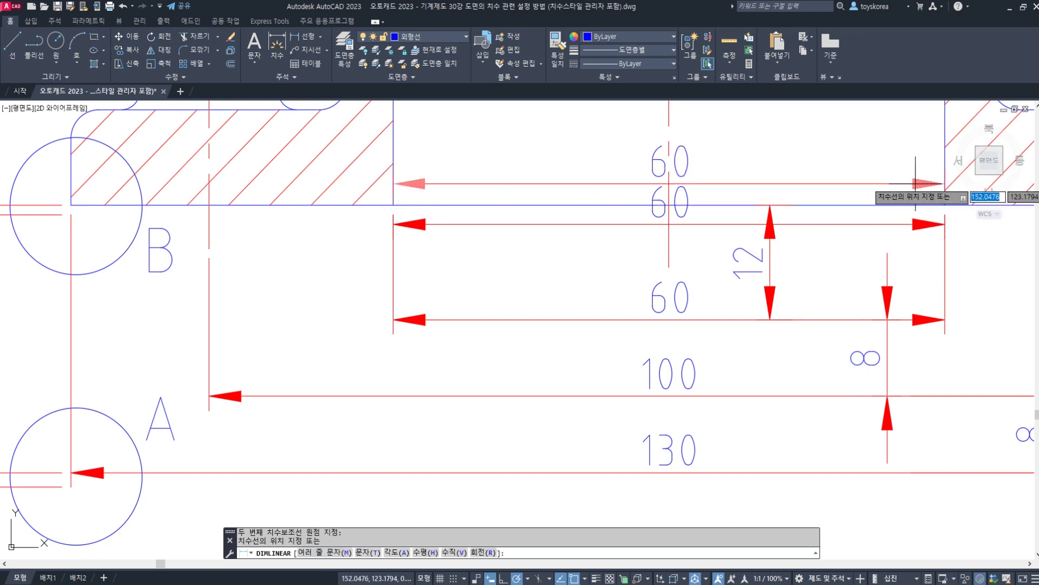
left_click(889, 177)
- Add a third linear dimension across the central opening, between the first added dimension and the original 60 dimension
key("Return")
left_click(393, 205)
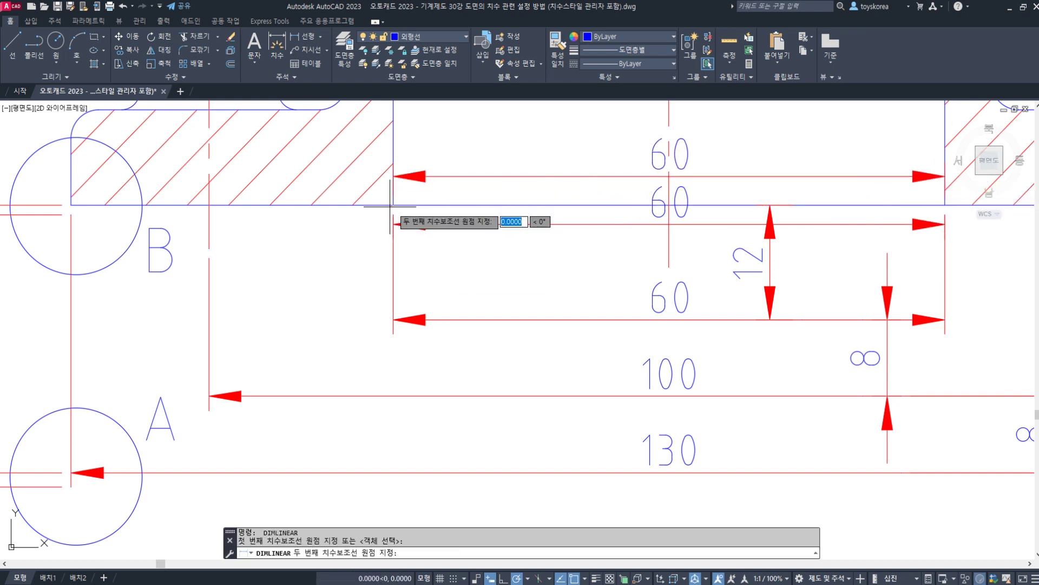
left_click(938, 205)
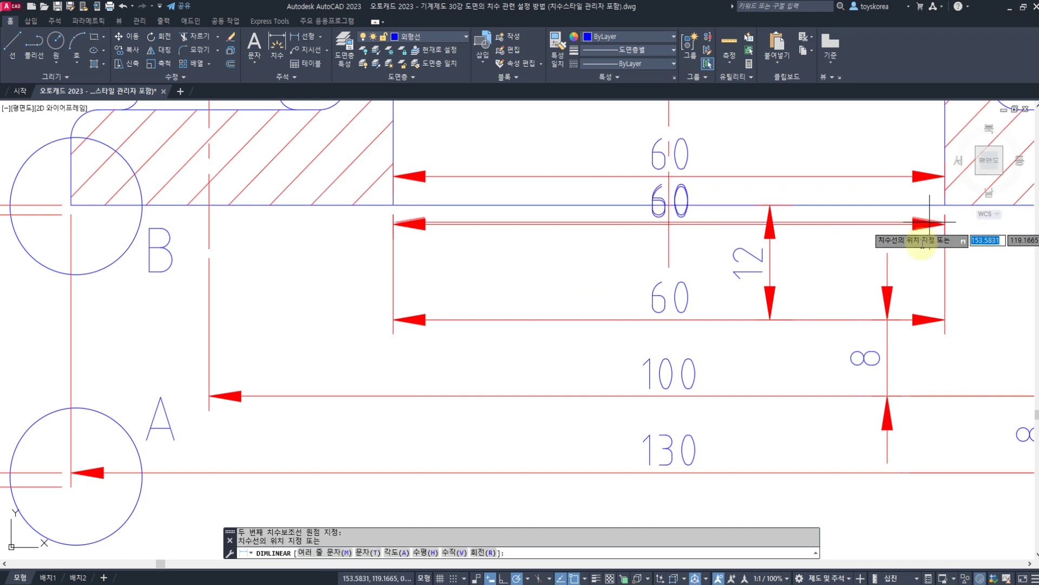
left_click(906, 247)
key("Escape")
key("Escape")
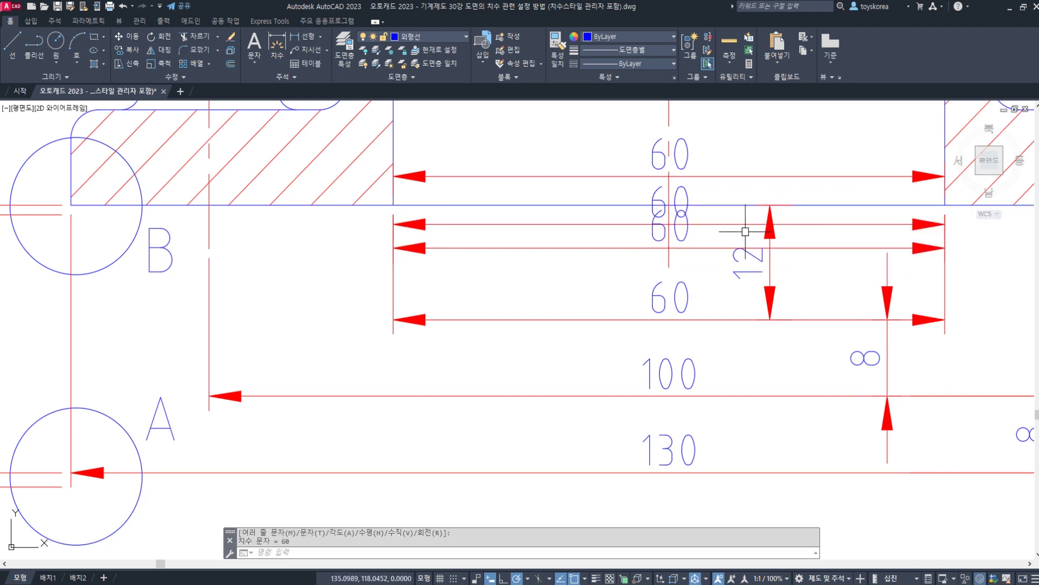
- Highlight the added 60 dimensions around the base line to compare their placement, and clear the selection
left_click(688, 202)
left_click(689, 166)
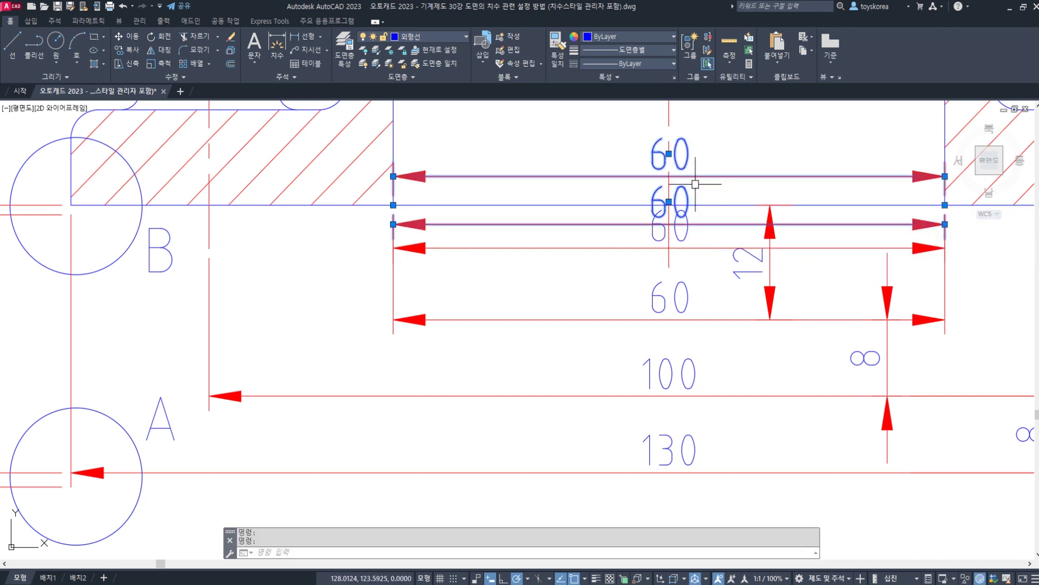
left_click(706, 248)
key("Delete")
key("Escape")
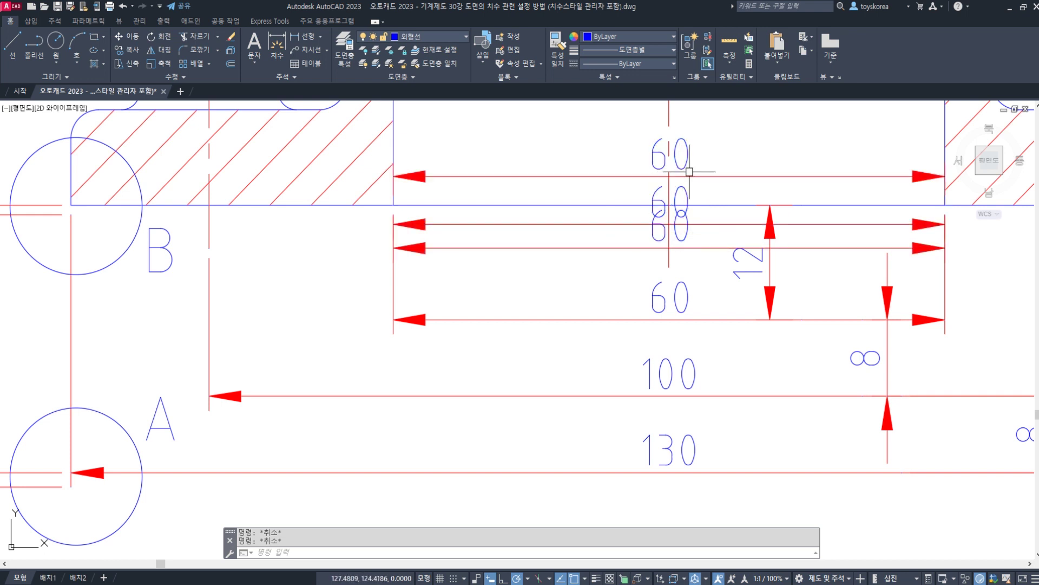
- Examine the uppermost 60 dimension's line and text, placed above the base line inside the front view
left_click(689, 165)
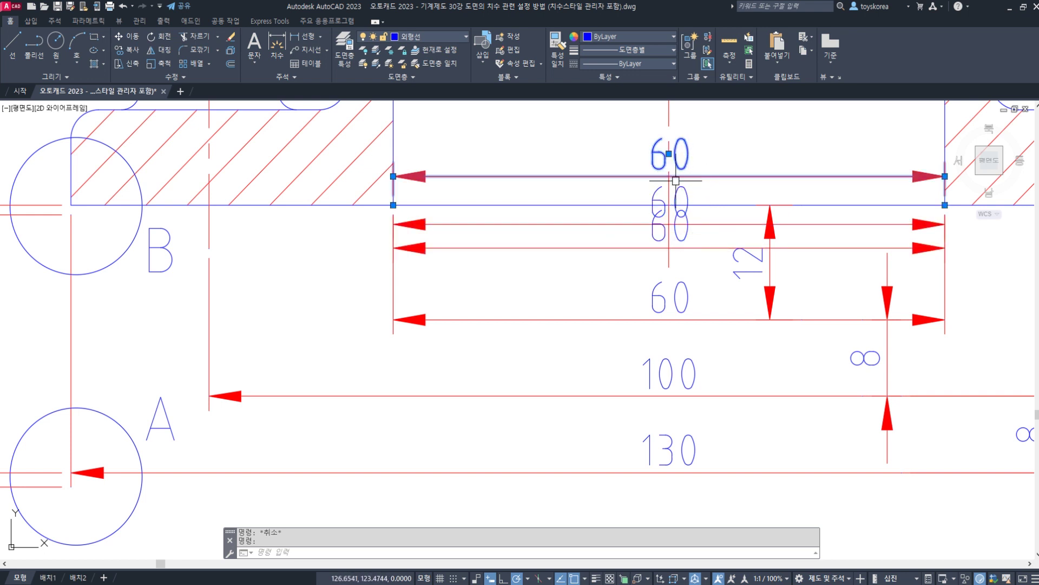
middle_click_drag(679, 173, 667, 215)
key("Escape")
left_click(611, 237)
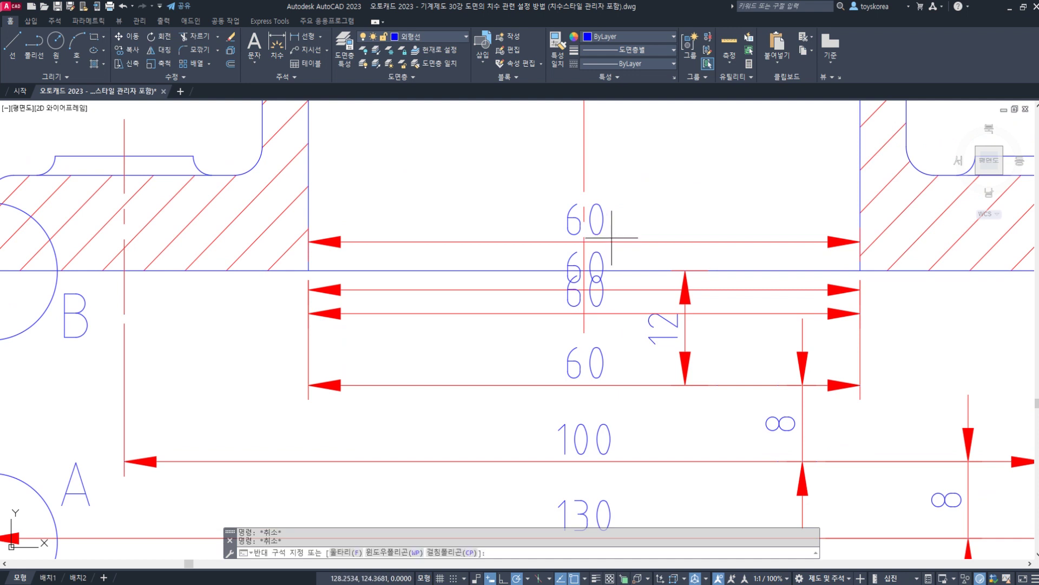
left_click(612, 246)
left_click(614, 242)
key("Escape")
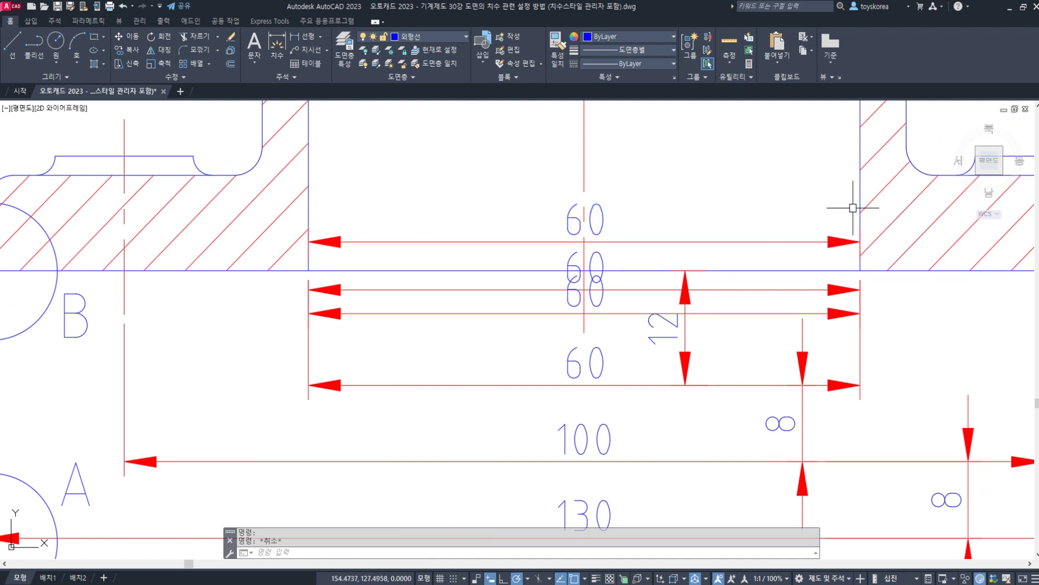
left_click(749, 242)
key("Escape")
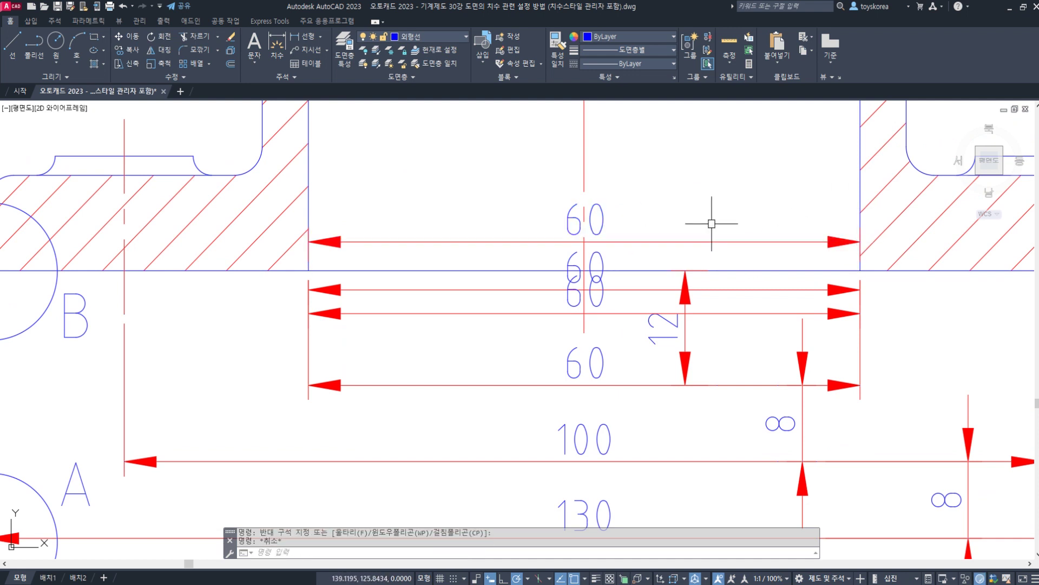
key("Escape")
left_click(696, 255)
left_click(668, 216)
key("Escape")
left_click(673, 242)
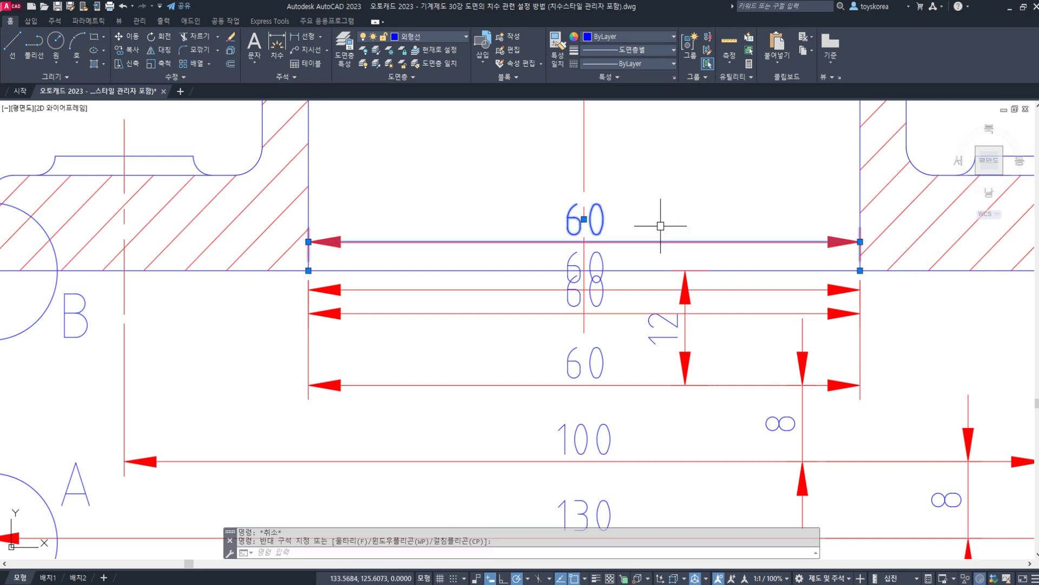
- Erase the uppermost 60 dimension, whose line lies above the base line inside the front view
key("Escape")
left_click(638, 241)
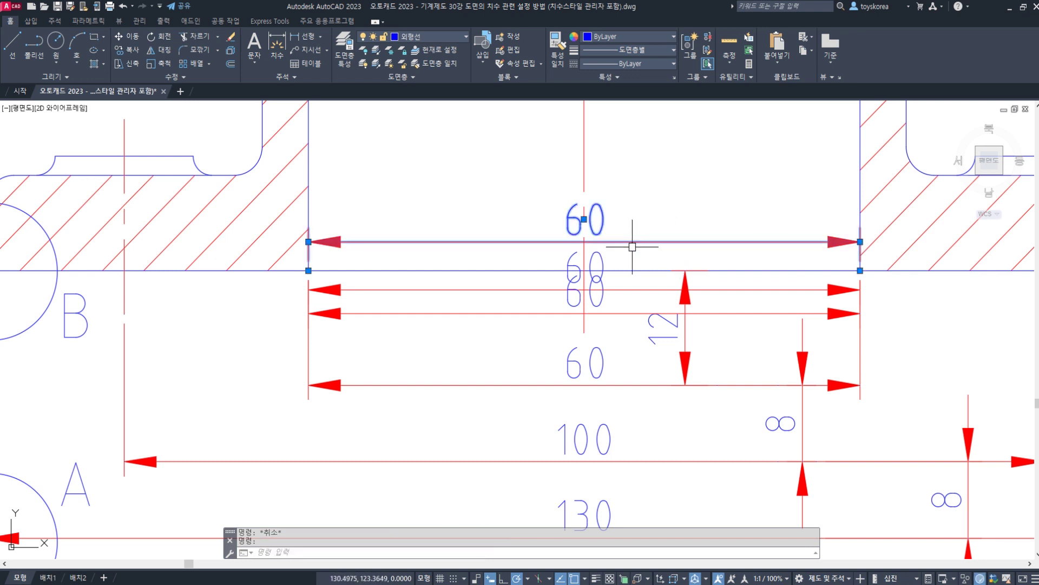
key("Escape")
left_click(637, 242)
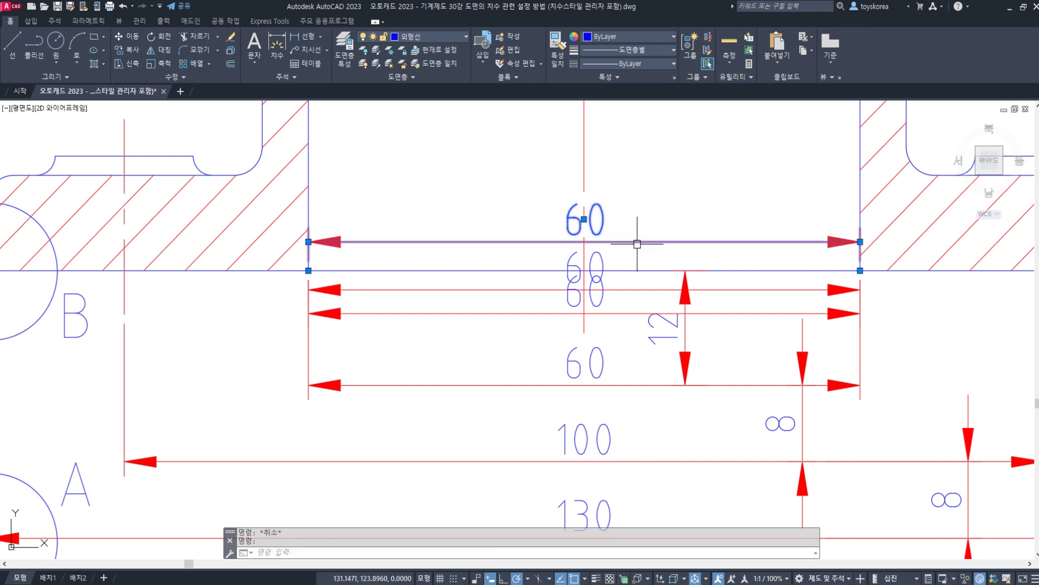
type("e")
key("Return")
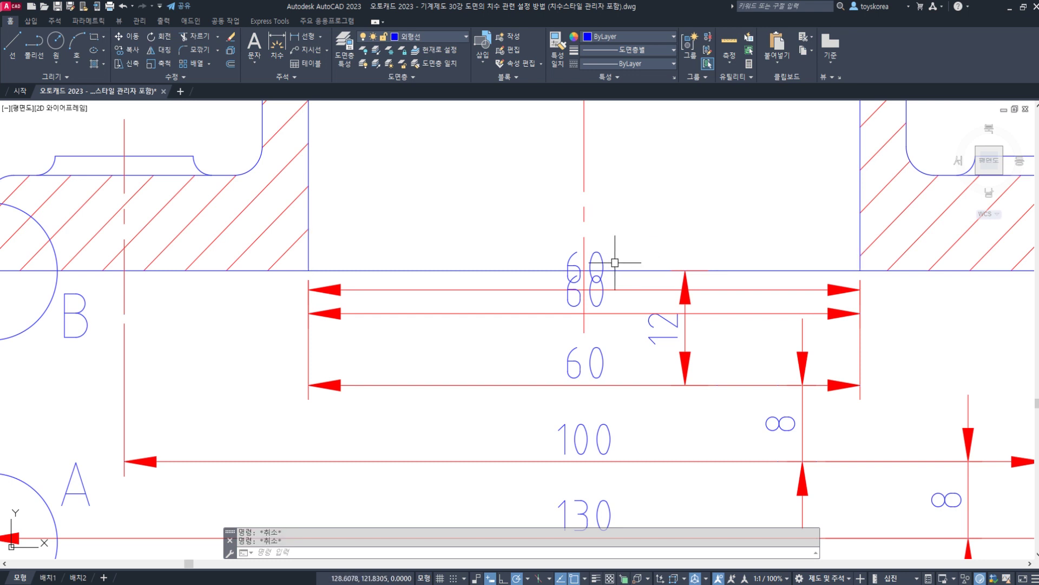
- Highlight the overlapping 60 dimension texts around the base line to examine them, and clear the selection
left_click(608, 271)
key("Escape")
left_click(598, 260)
key("Escape")
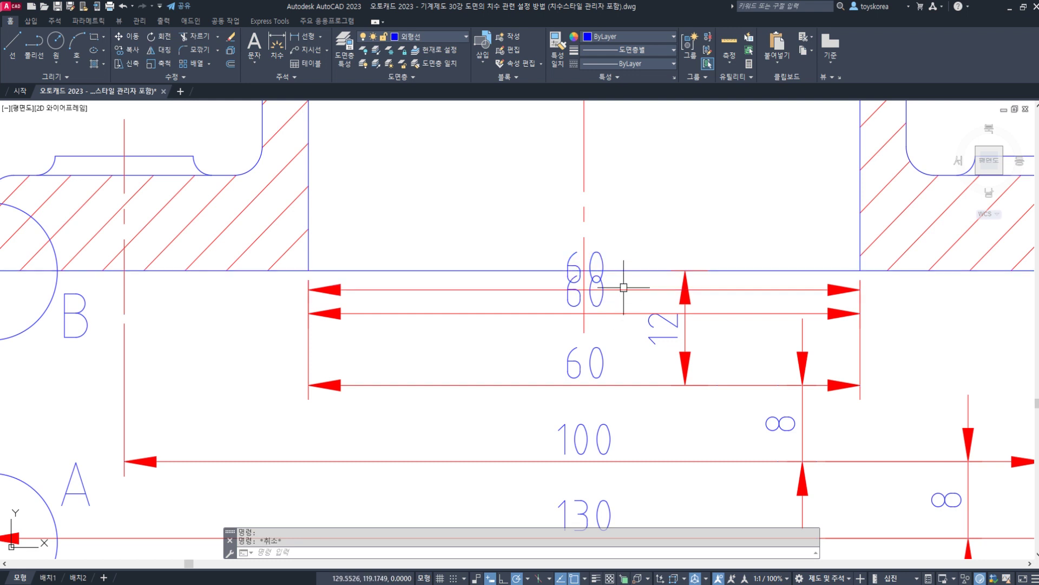
left_click(600, 292)
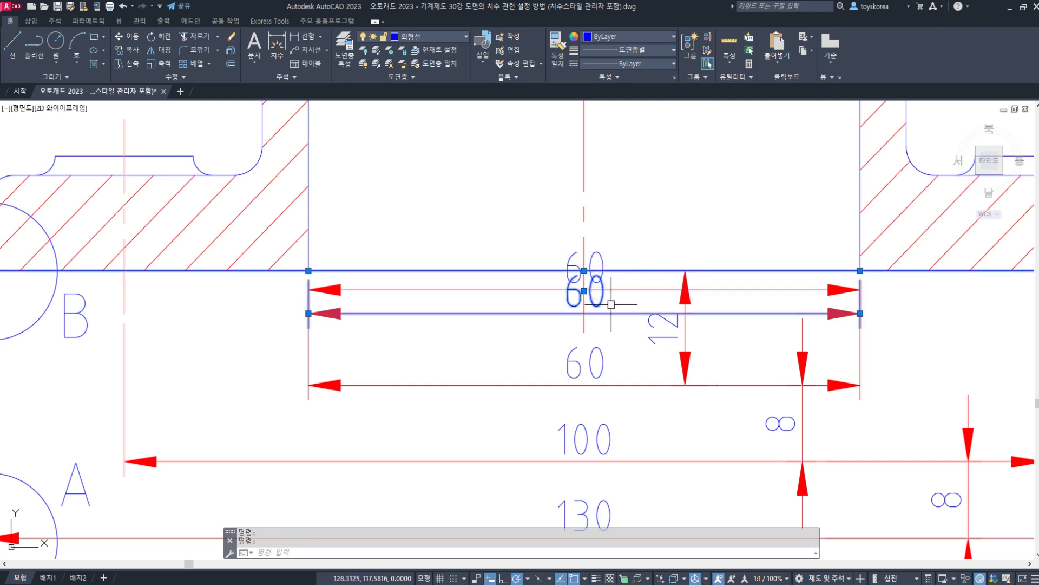
key("Escape")
left_click(519, 395)
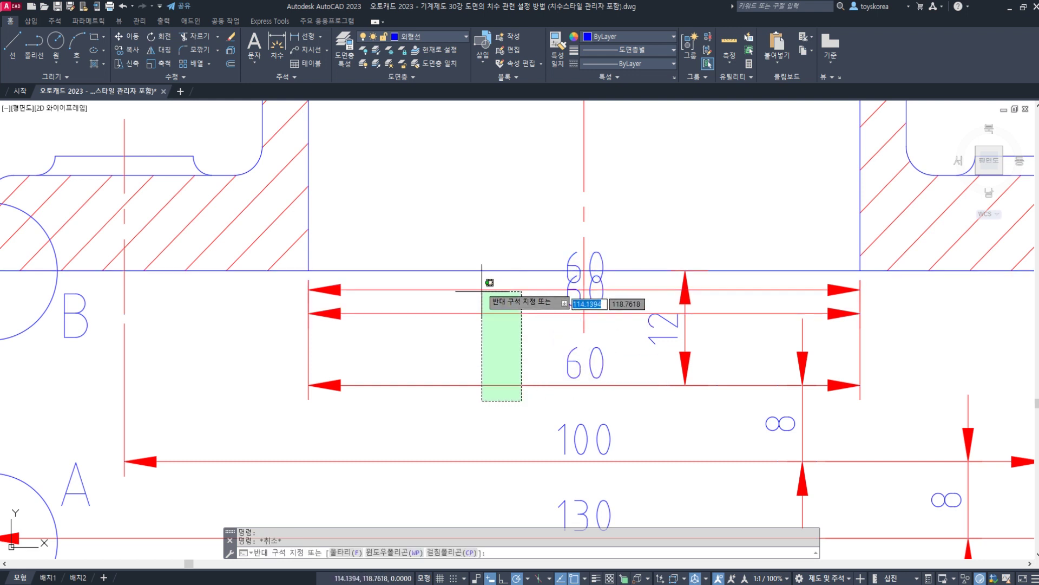
left_click(476, 288)
key("Escape")
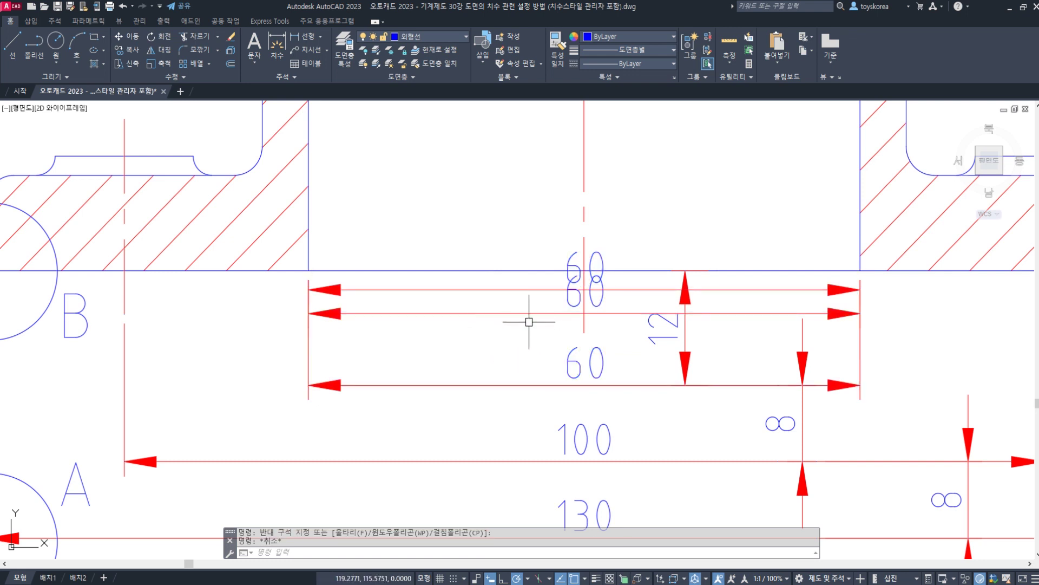
- Erase the two remaining added 60 dimensions between the base line and the original 60 dimension
left_click(559, 323)
left_click(536, 293)
type("e")
key("Return")
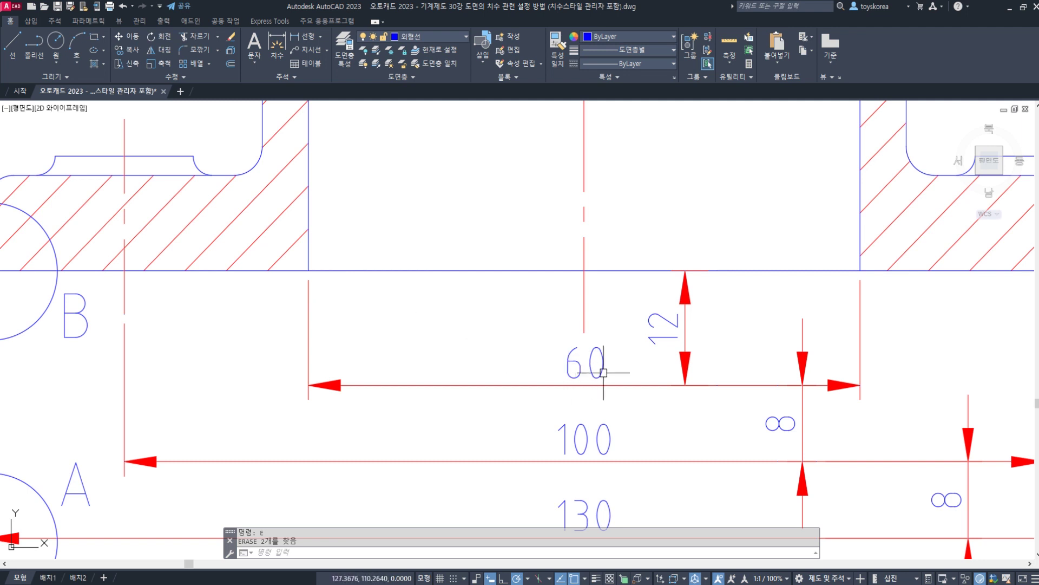
- Examine the 60, 100 and 130 dimensions stacked below the front view and the spacing between their lines
middle_click_drag(609, 338, 570, 295)
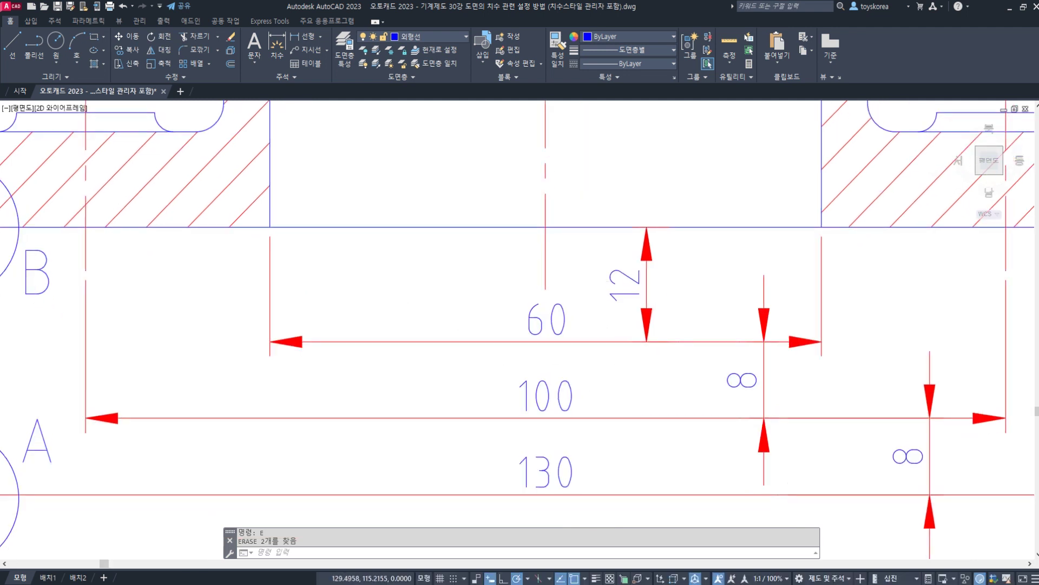
scroll(563, 292, "down", 1)
scroll(550, 324, "up", 1)
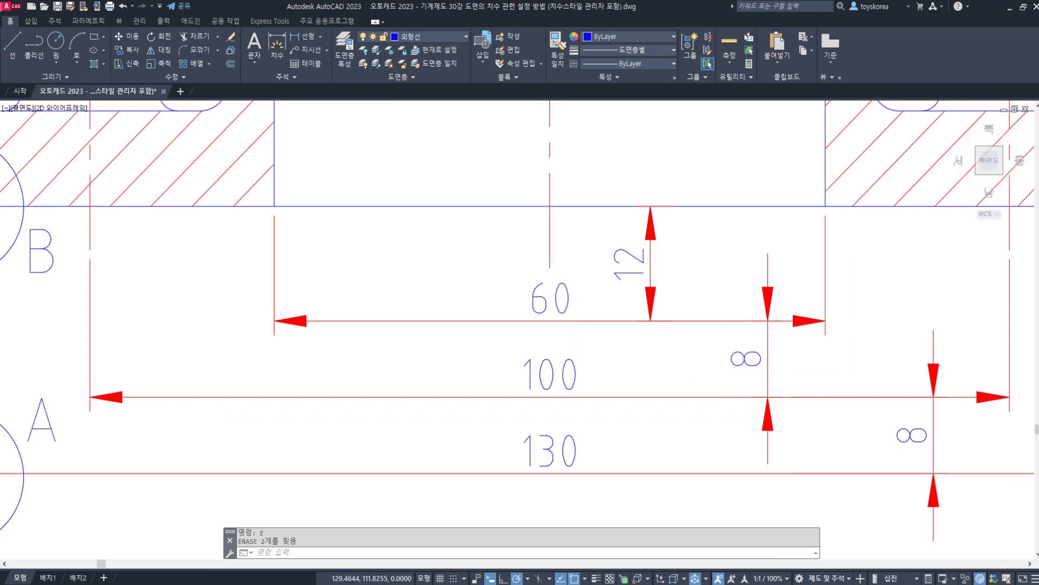
scroll(589, 293, "down", 2)
middle_click_drag(497, 261, 485, 324)
left_click(548, 326)
left_click(457, 282)
key("Escape")
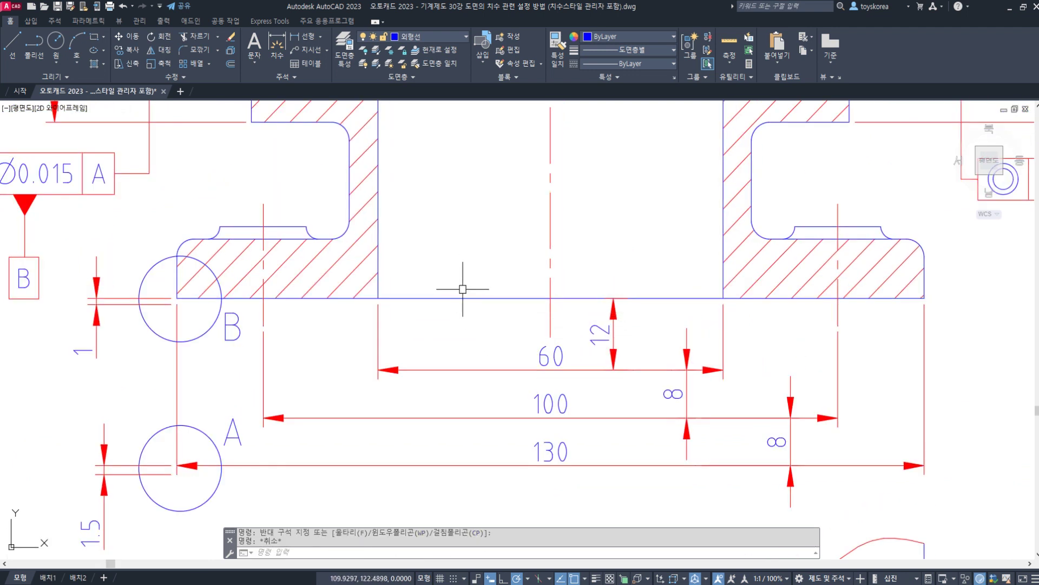
mouse_move(521, 304)
left_mouse_down()
mouse_move(500, 332)
mouse_move(528, 321)
mouse_move(519, 327)
left_mouse_up()
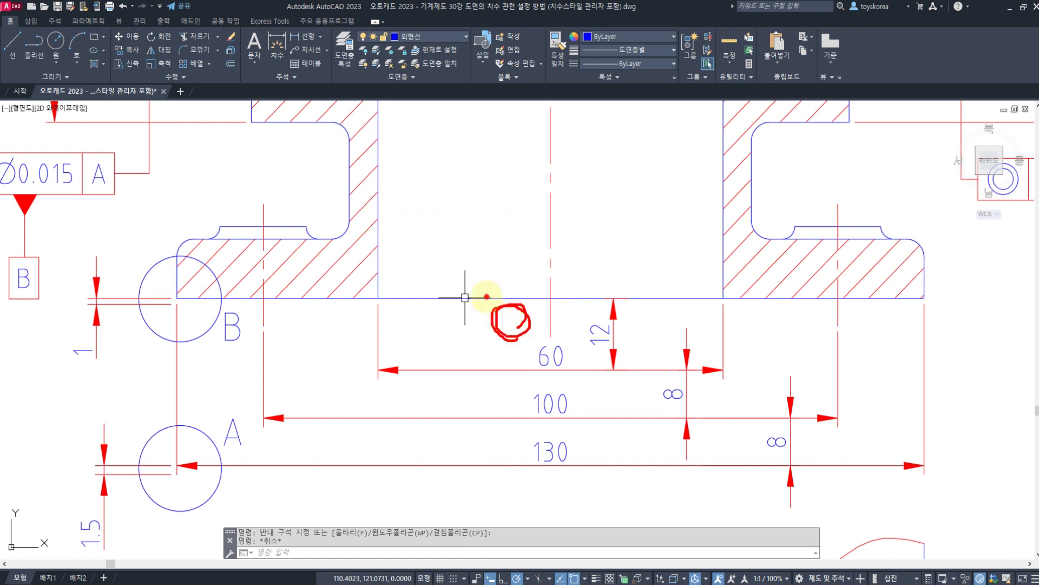
mouse_move(486, 297)
left_mouse_down()
mouse_move(564, 296)
mouse_move(594, 219)
mouse_move(540, 215)
left_mouse_up()
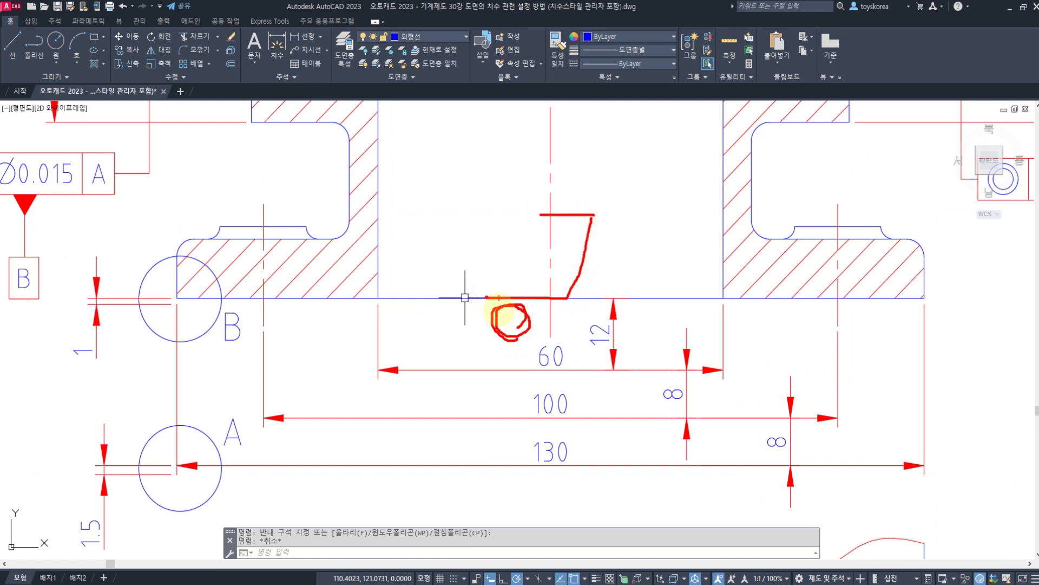
mouse_move(517, 323)
left_mouse_down()
mouse_move(460, 328)
mouse_move(471, 521)
mouse_move(616, 354)
mouse_move(530, 347)
mouse_move(529, 317)
mouse_move(598, 308)
mouse_move(633, 327)
mouse_move(704, 312)
left_mouse_up()
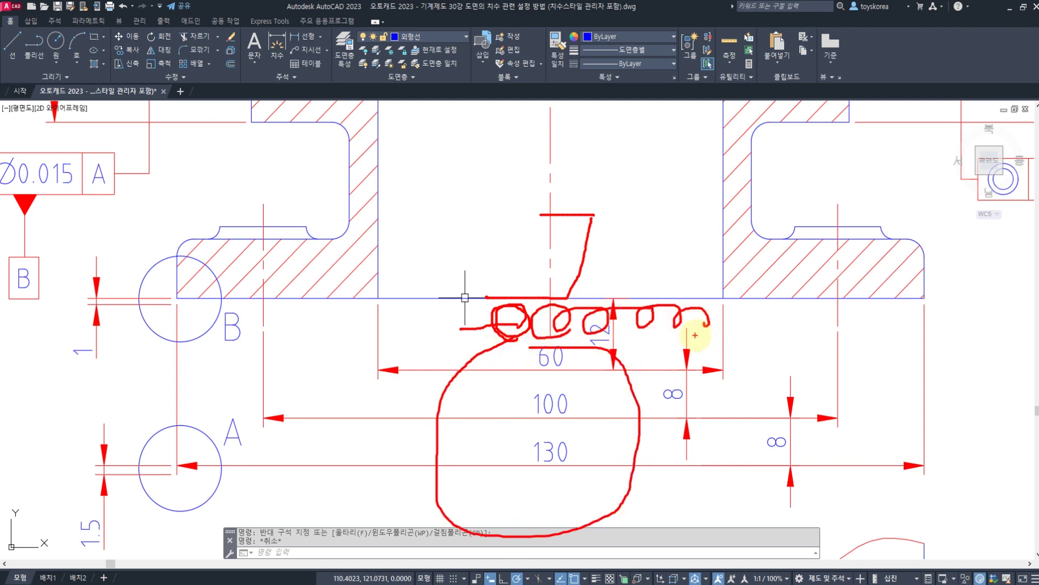
key("Escape")
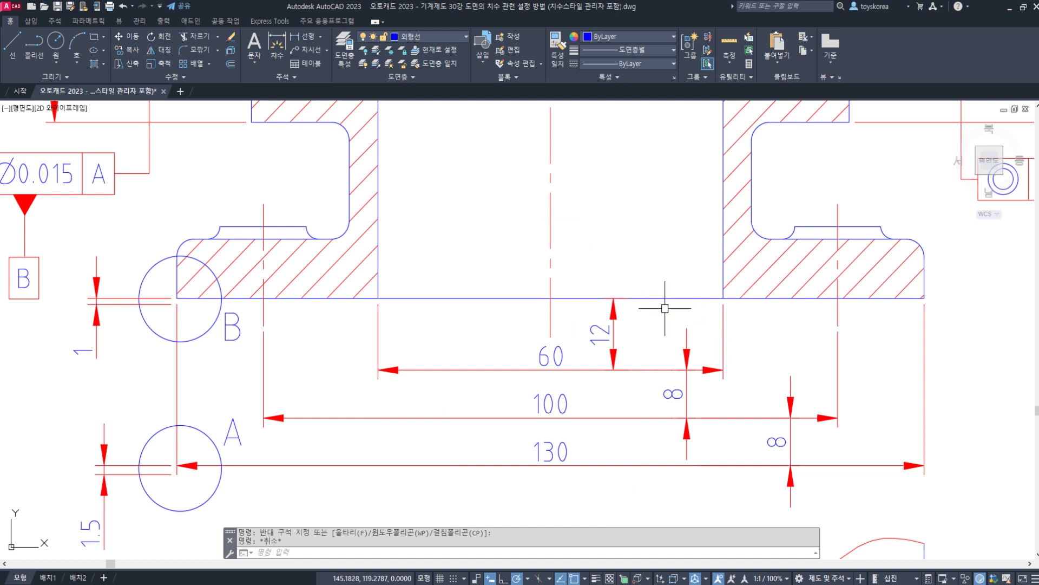
key("Escape")
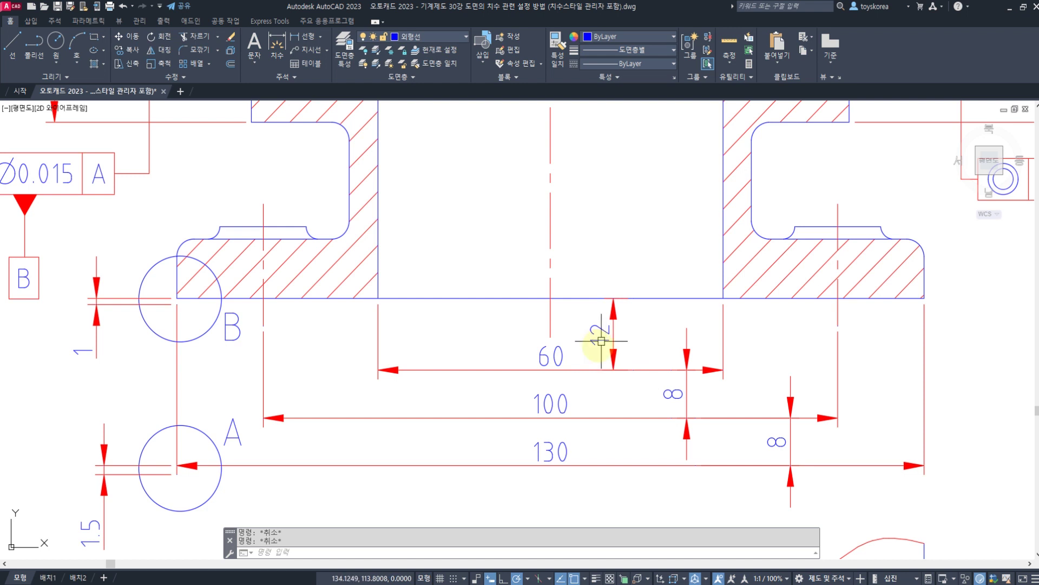
mouse_move(548, 373)
left_mouse_down()
mouse_move(536, 350)
mouse_move(571, 352)
mouse_move(541, 370)
mouse_move(523, 361)
mouse_move(543, 332)
mouse_move(549, 340)
mouse_move(534, 302)
mouse_move(547, 324)
left_mouse_up()
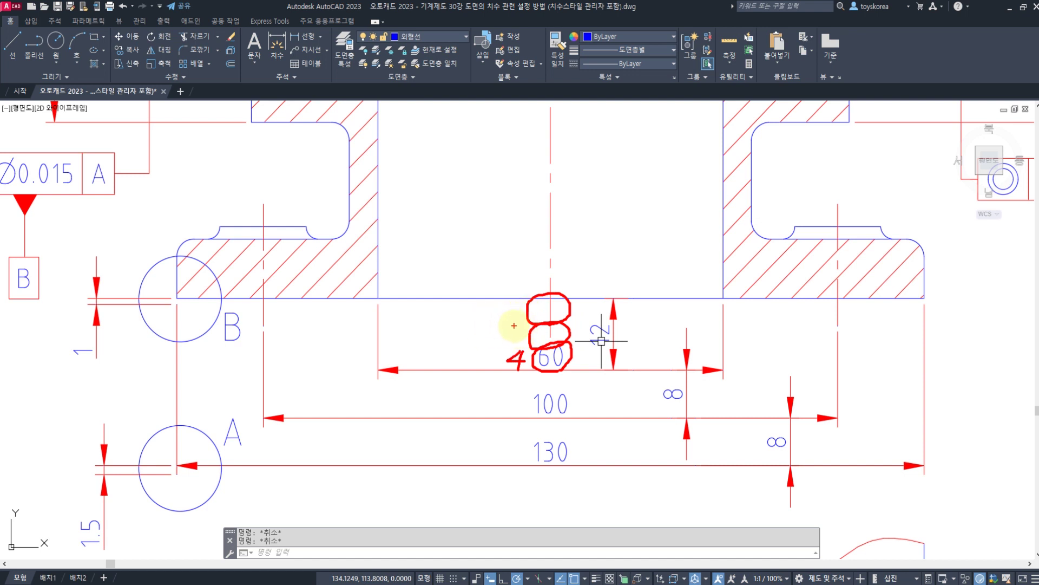
mouse_move(514, 326)
left_mouse_down()
mouse_move(518, 347)
mouse_move(498, 352)
left_mouse_up()
left_click_drag(509, 310, 518, 323)
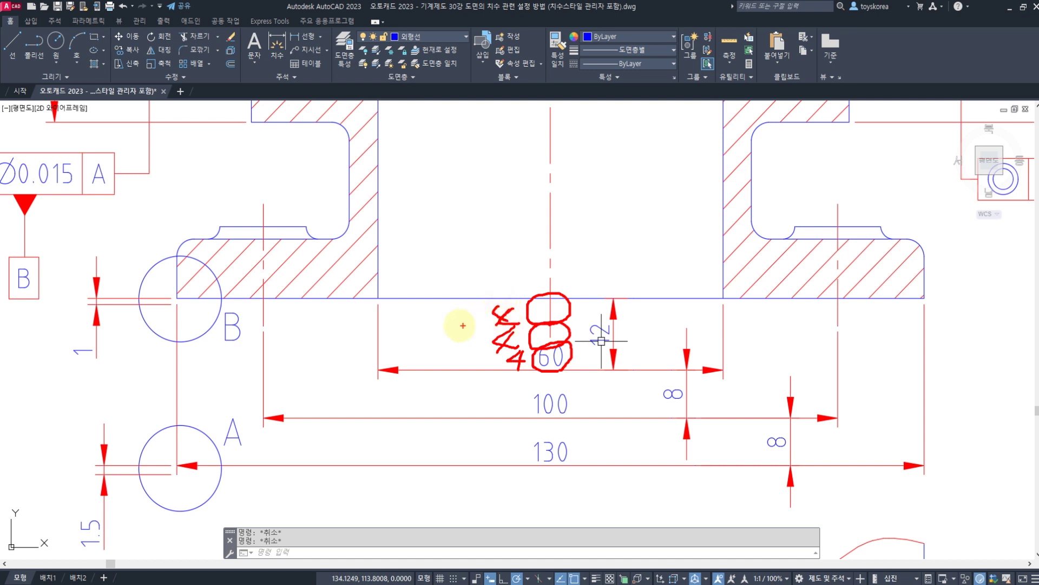
mouse_move(451, 319)
left_mouse_down()
mouse_move(443, 341)
mouse_move(473, 341)
left_mouse_up()
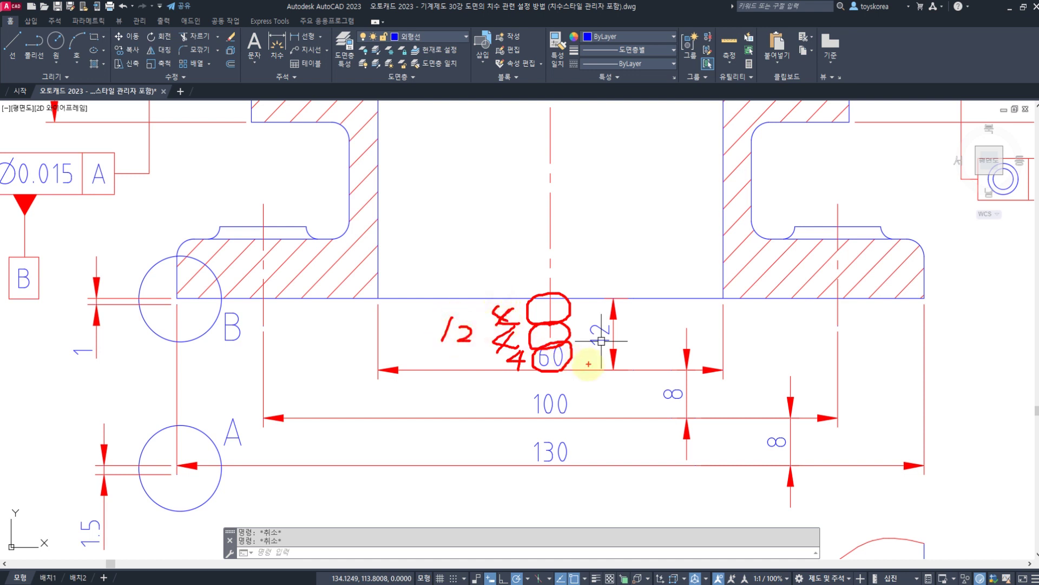
mouse_move(572, 372)
left_mouse_down()
mouse_move(534, 360)
mouse_move(556, 373)
left_mouse_up()
mouse_move(609, 355)
left_mouse_down()
mouse_move(582, 304)
mouse_move(620, 352)
mouse_move(617, 420)
mouse_move(626, 395)
mouse_move(642, 417)
left_mouse_up()
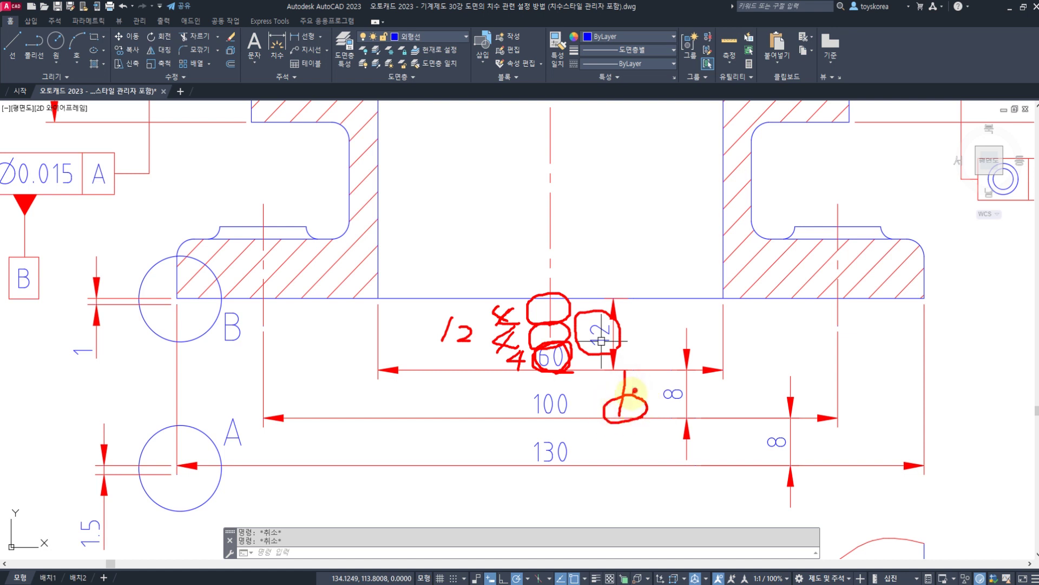
mouse_move(609, 373)
left_mouse_down()
mouse_move(656, 371)
mouse_move(616, 407)
left_mouse_up()
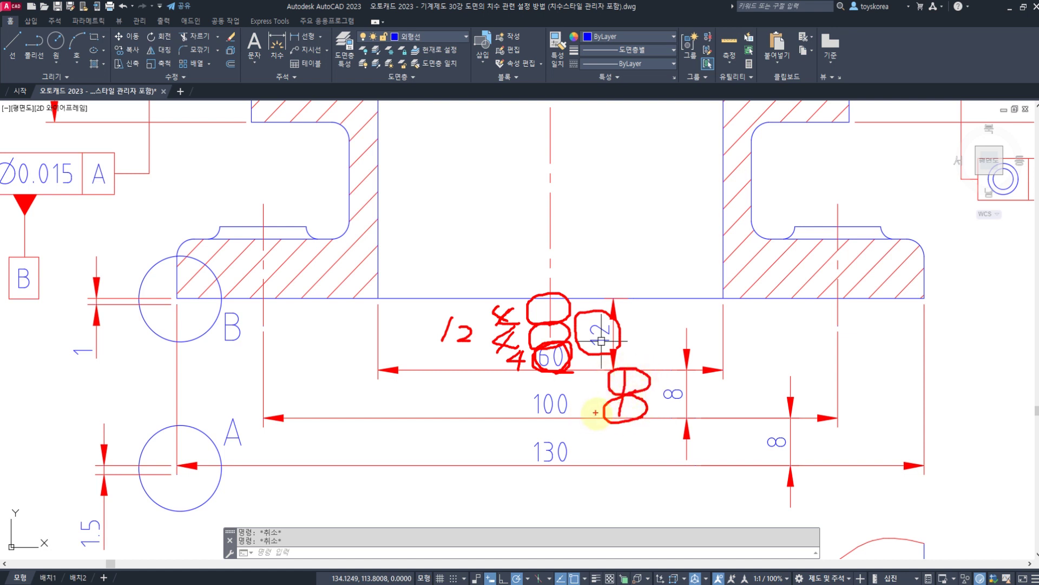
key("Escape")
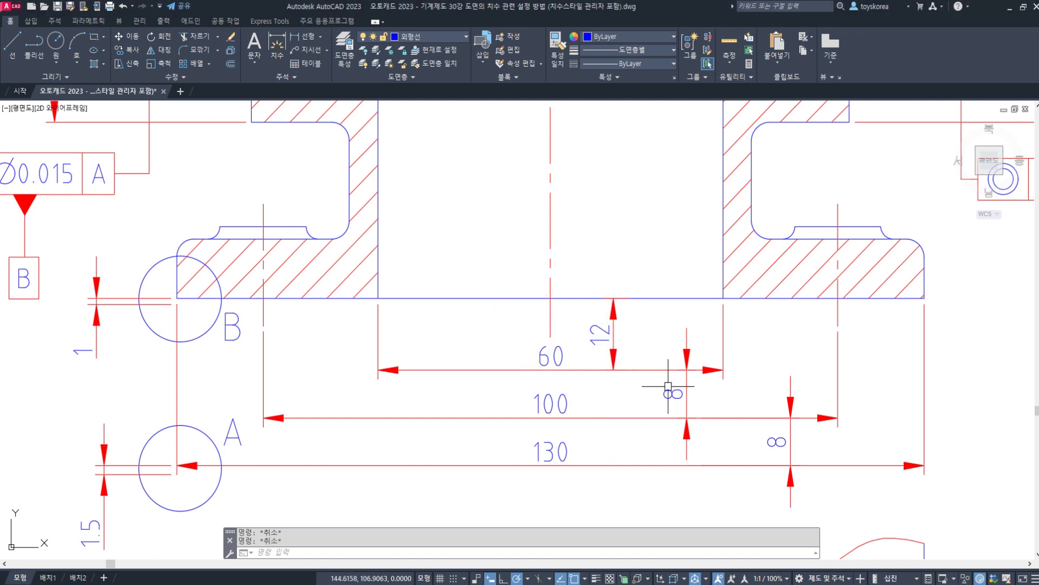
- Move the 60, 100 and 130 dimensions with their 12, 8 and 8 spacing dimensions about 40 units straight down
middle_click_drag(576, 387, 586, 363)
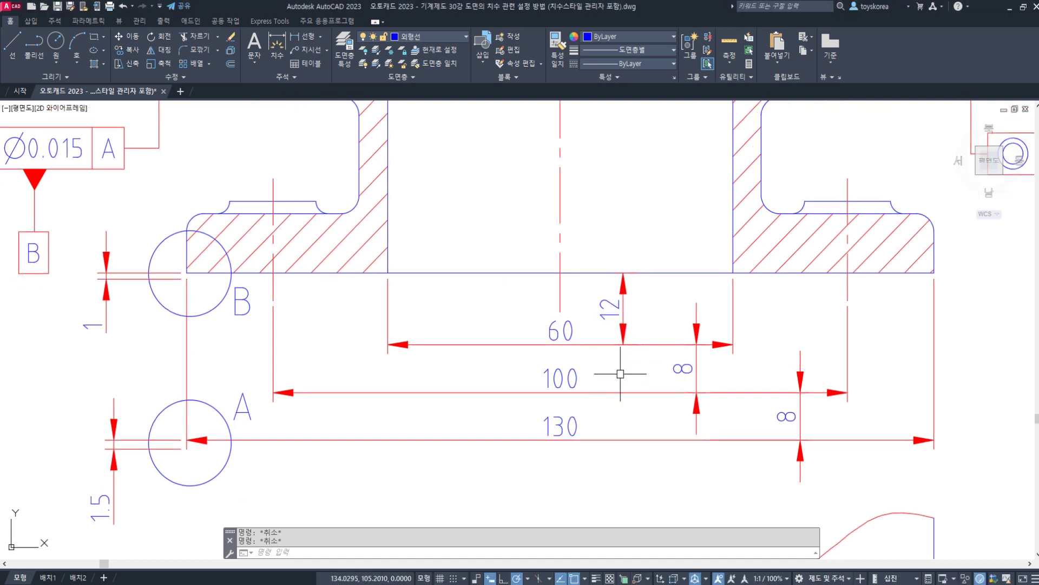
middle_click_drag(641, 447, 593, 347)
left_click(807, 382)
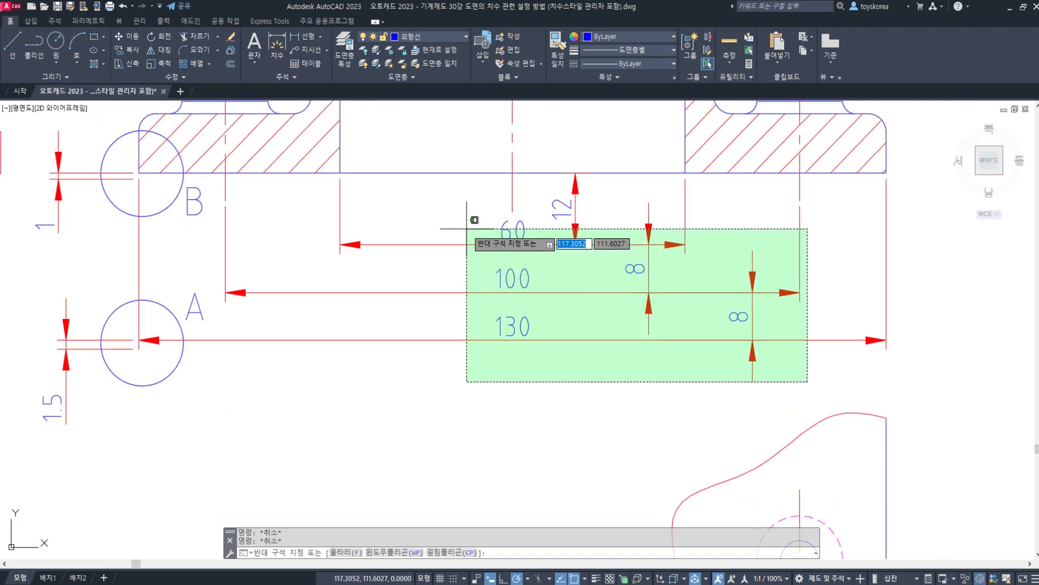
left_click(505, 249)
type("m")
key("Return")
left_click(550, 273)
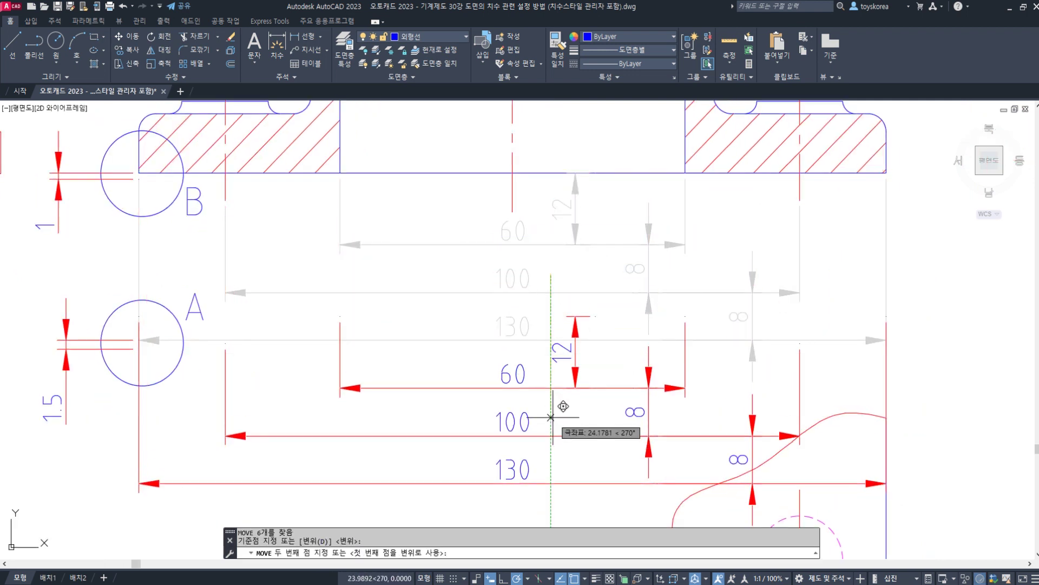
middle_click_drag(554, 355, 575, 310)
key("Escape")
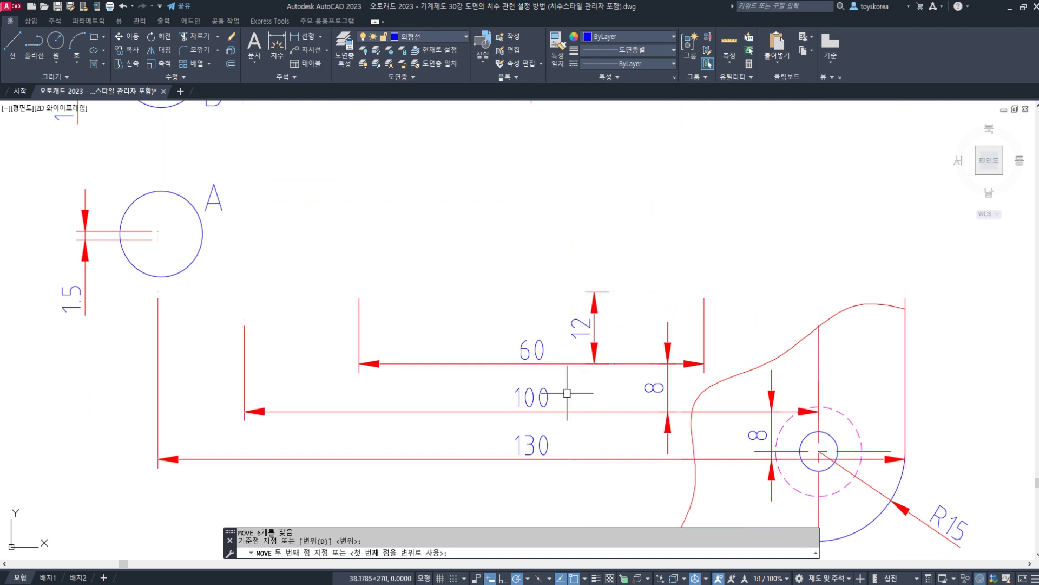
- Add a linear dimension across the central opening's bottom corners, with its line below the base line in the cleared space
middle_click_drag(490, 130, 505, 251)
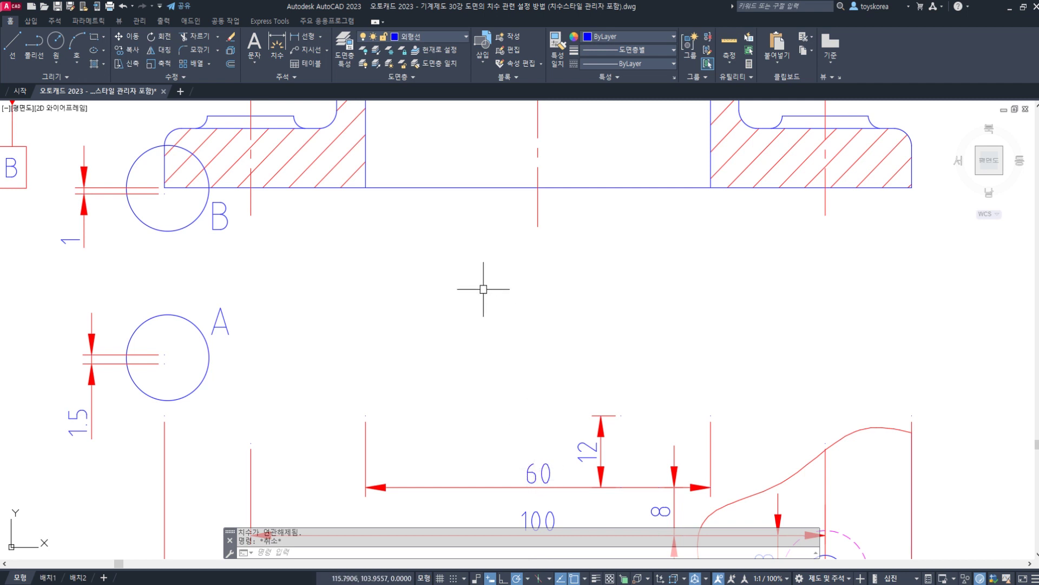
type("DLI")
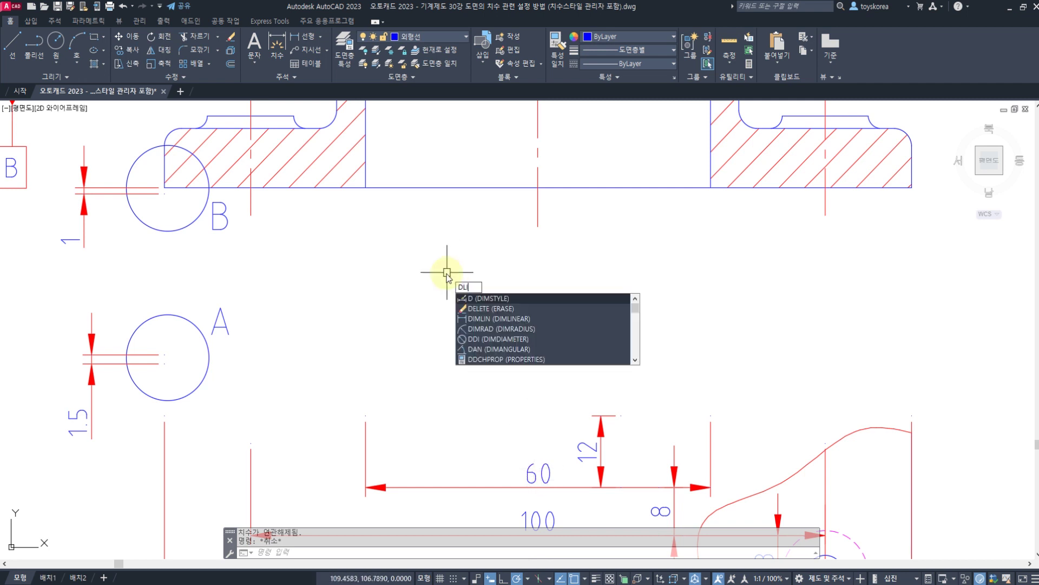
key("Return")
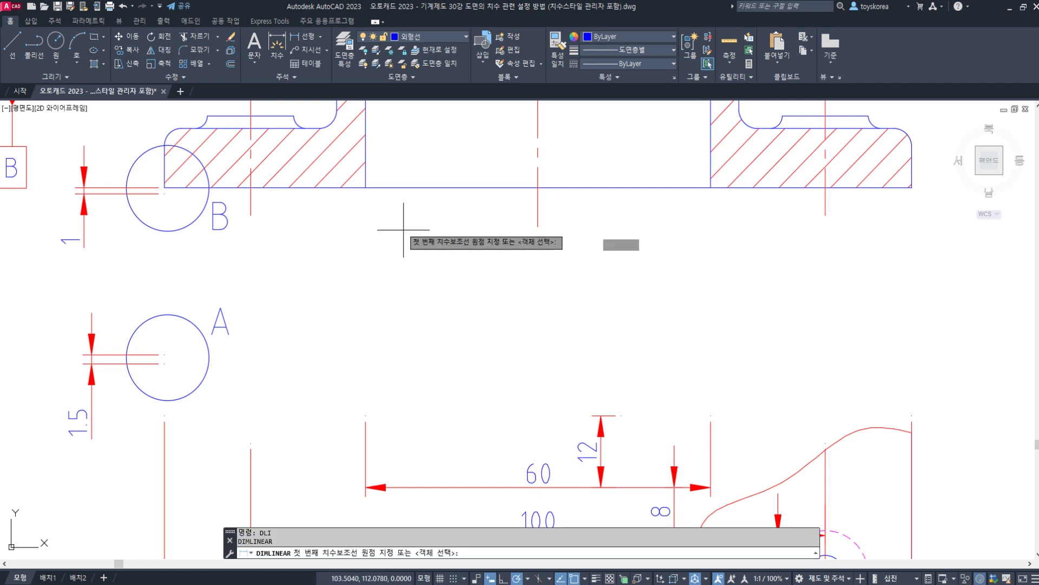
left_click(366, 188)
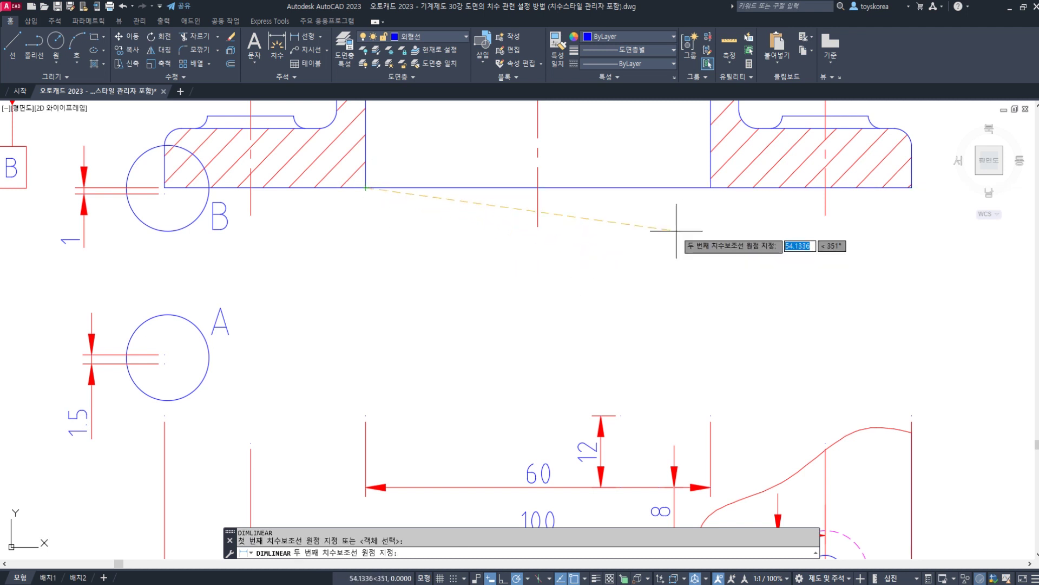
left_click(711, 188)
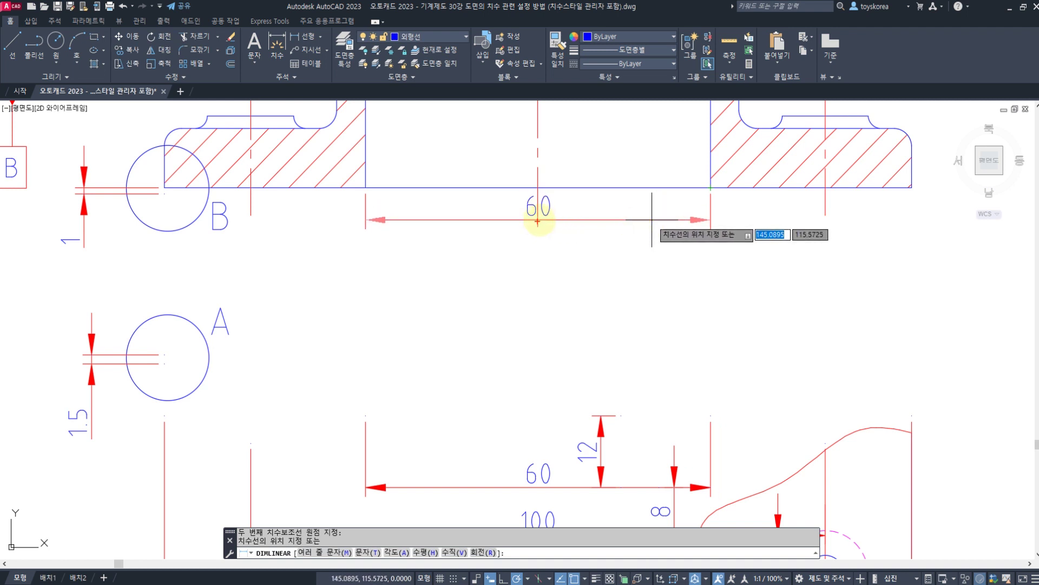
left_click_drag(536, 222, 551, 193)
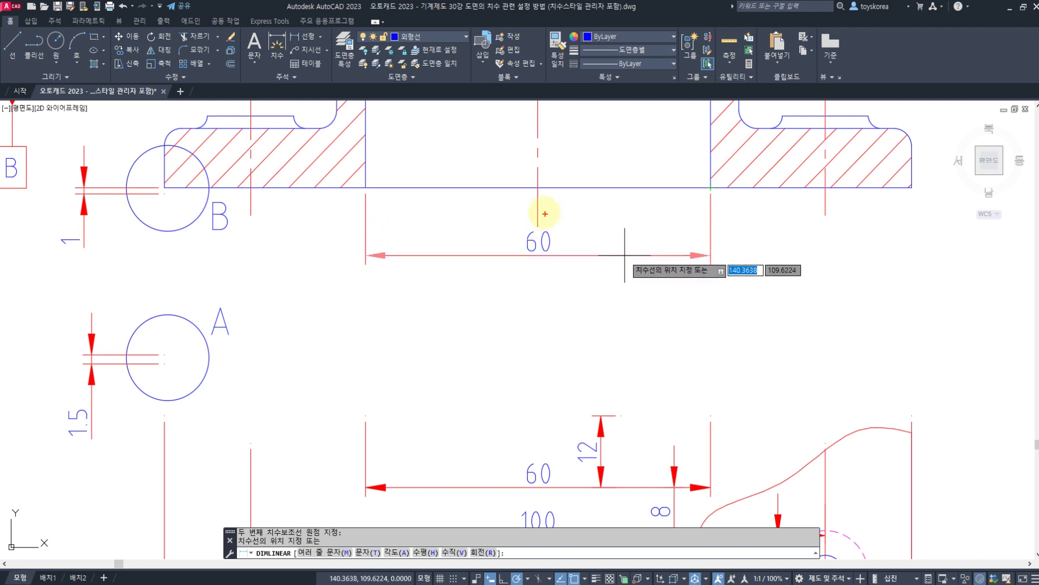
mouse_move(552, 224)
left_mouse_down()
mouse_move(541, 212)
mouse_move(557, 232)
left_mouse_up()
mouse_move(593, 190)
left_mouse_down()
mouse_move(592, 251)
mouse_move(605, 208)
mouse_move(646, 229)
left_mouse_up()
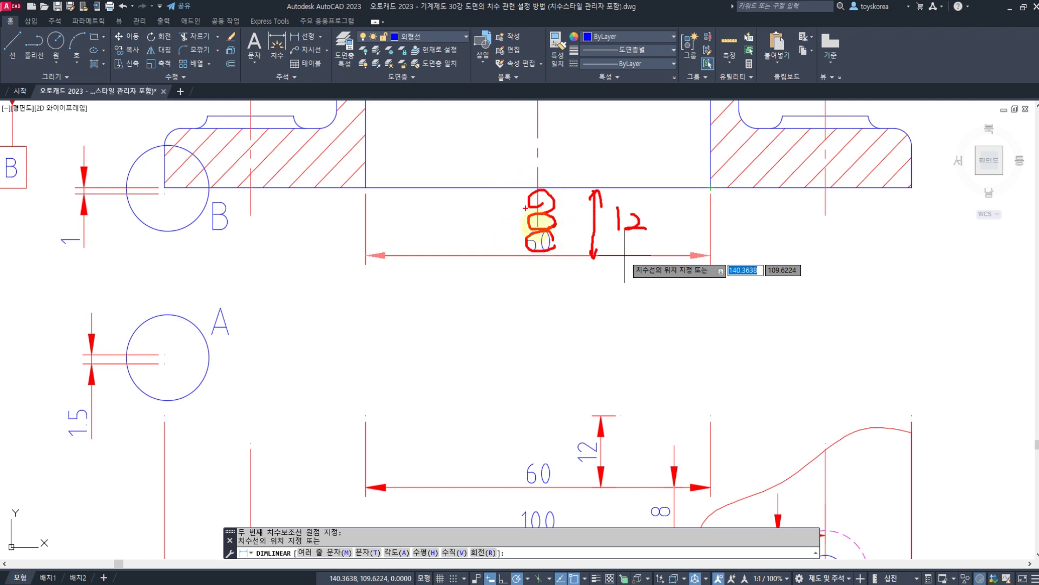
key("Escape")
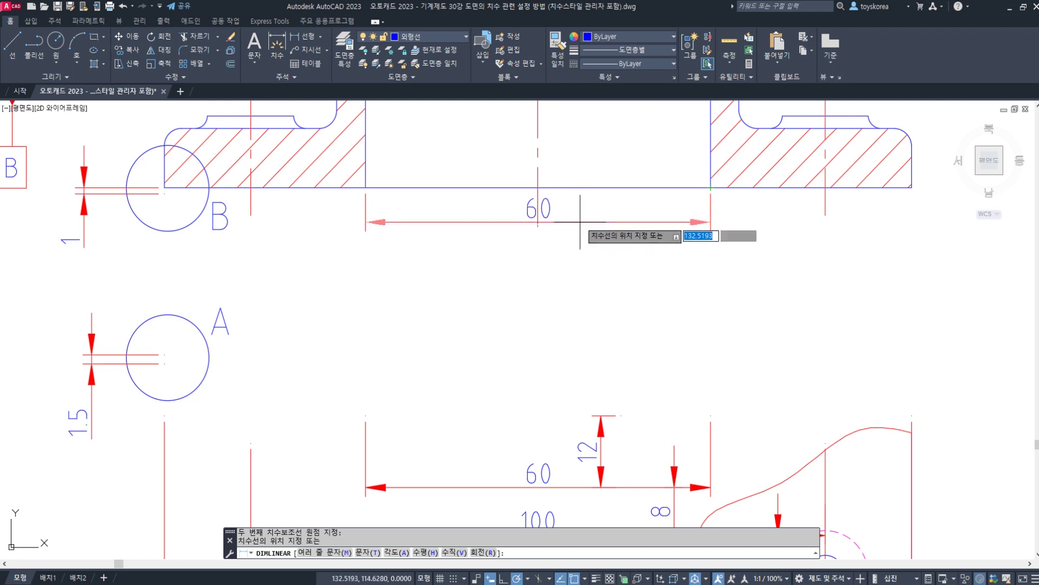
left_click(578, 265)
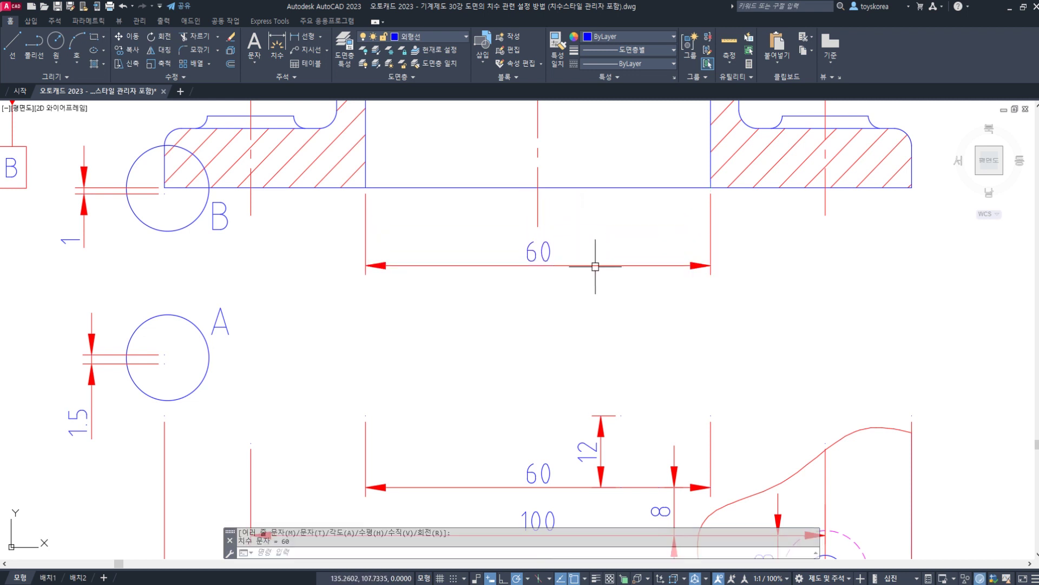
- Dimension the vertical distance from the new 60 dimension line to the front view's base line
type("DIML")
type("I")
key("Return")
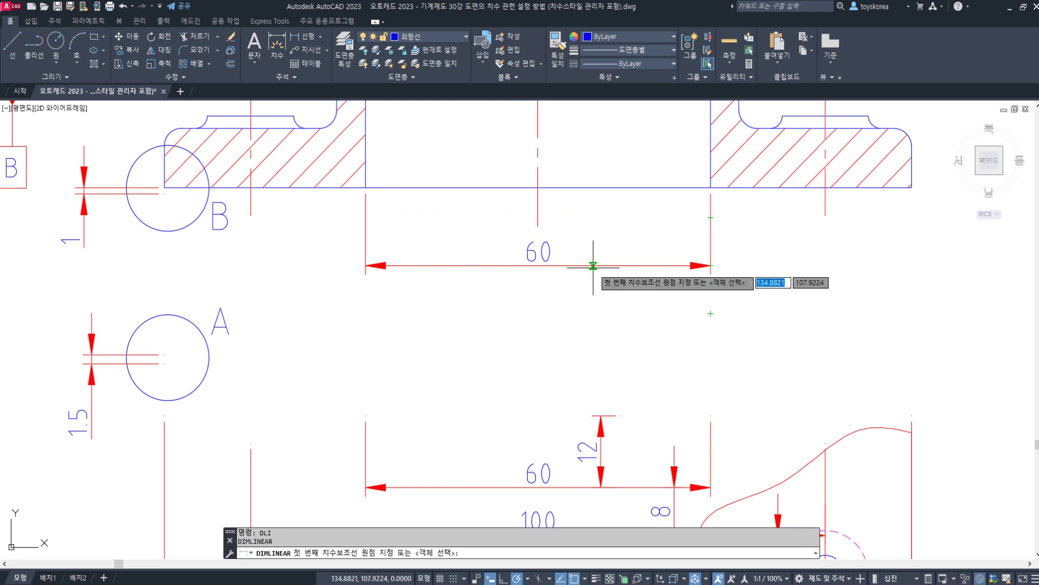
left_click(594, 265)
left_click(593, 188)
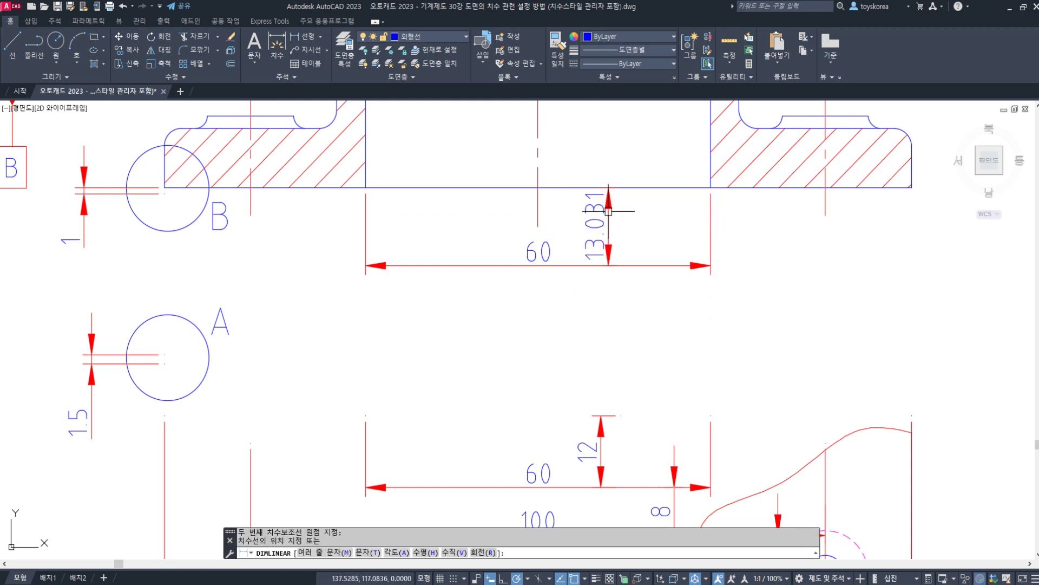
left_click(608, 232)
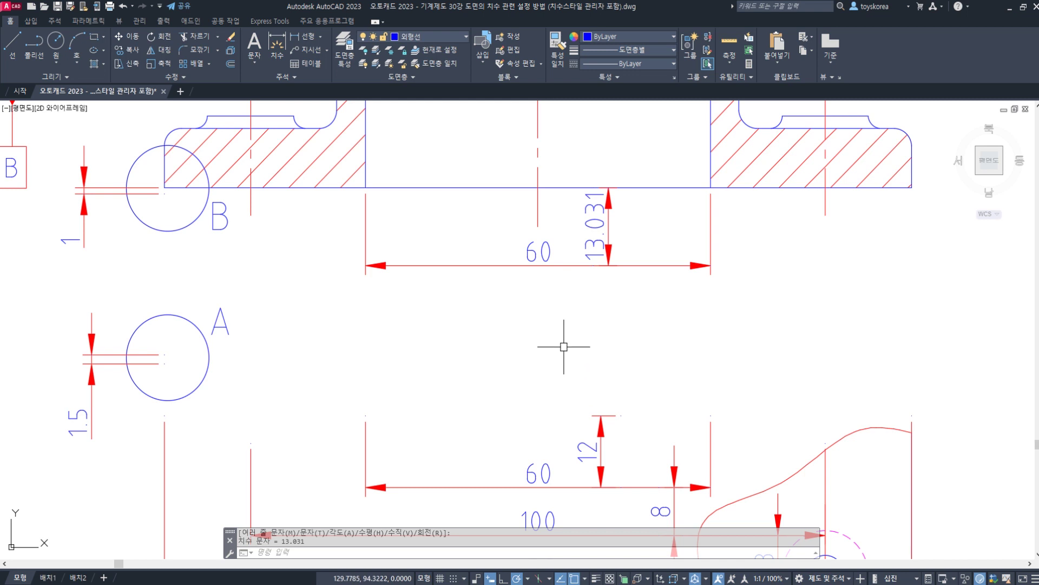
left_click_drag(649, 248, 589, 216)
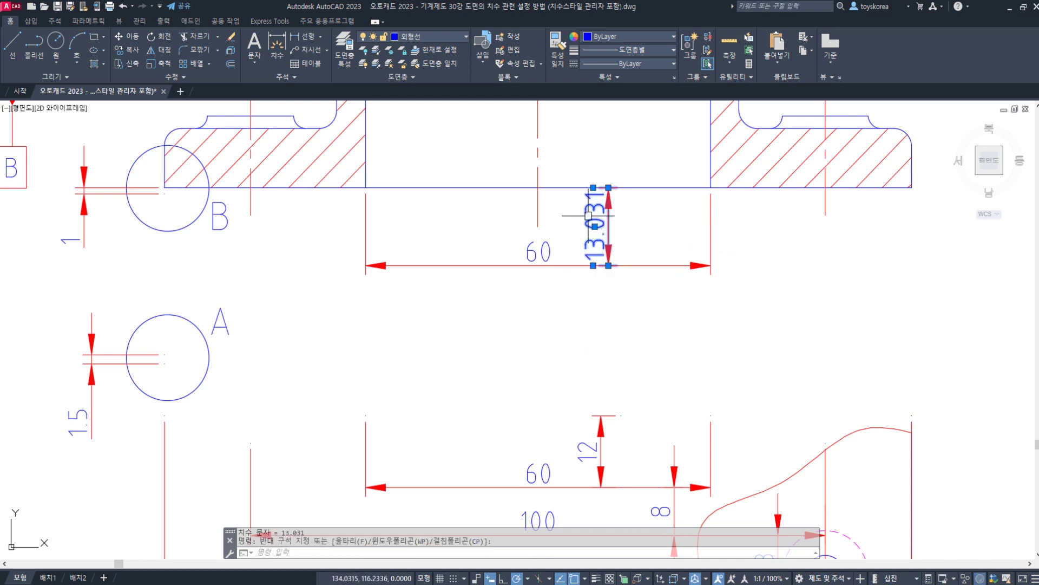
key("Escape")
left_click(631, 230)
left_click(588, 219)
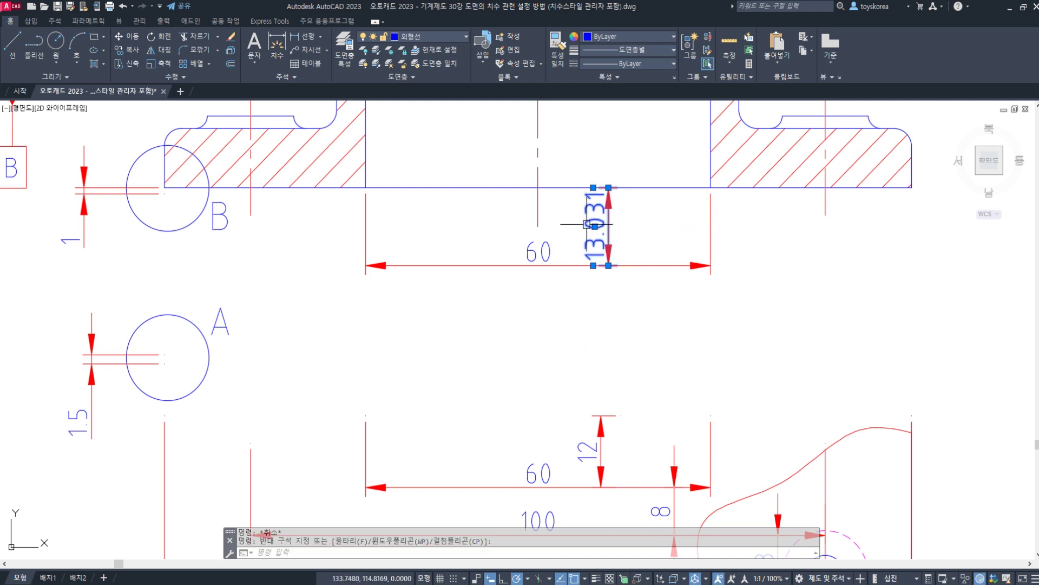
key("Escape")
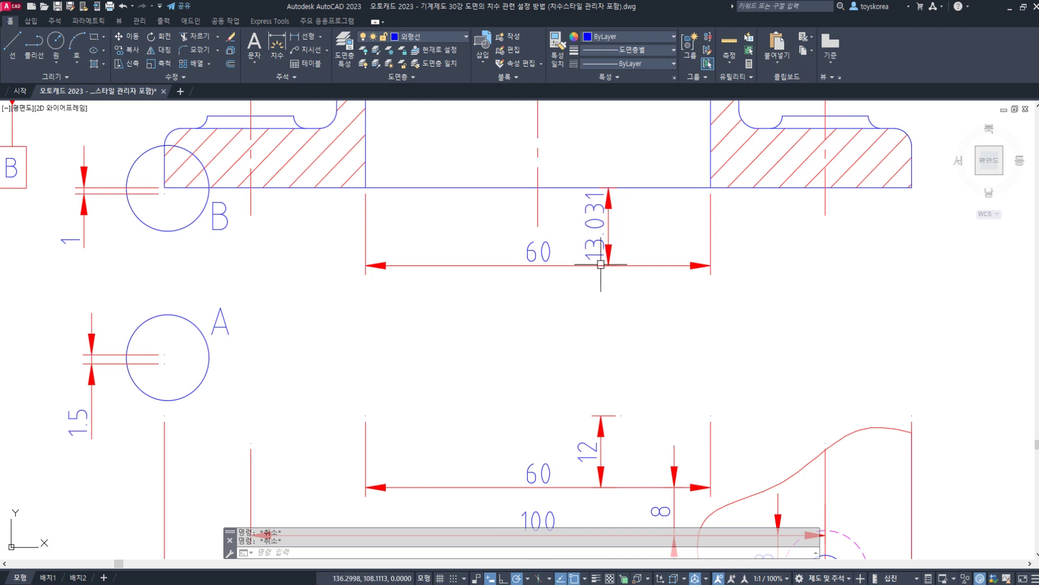
middle_click_drag(601, 264, 606, 247)
type("ST")
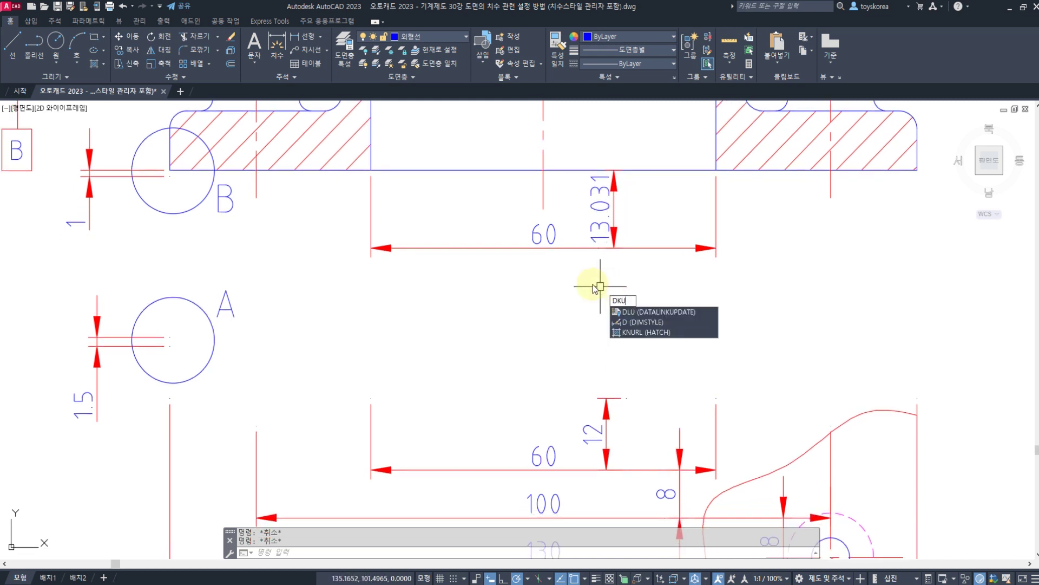
key("Return")
left_click(542, 286)
key("Escape")
key("Escape")
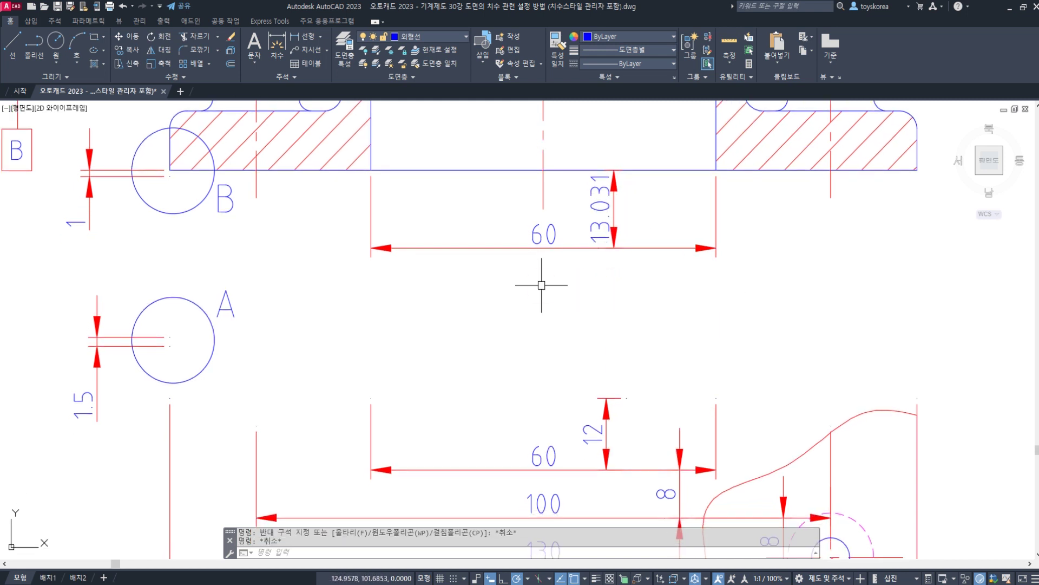
type("DKLI")
key("Escape")
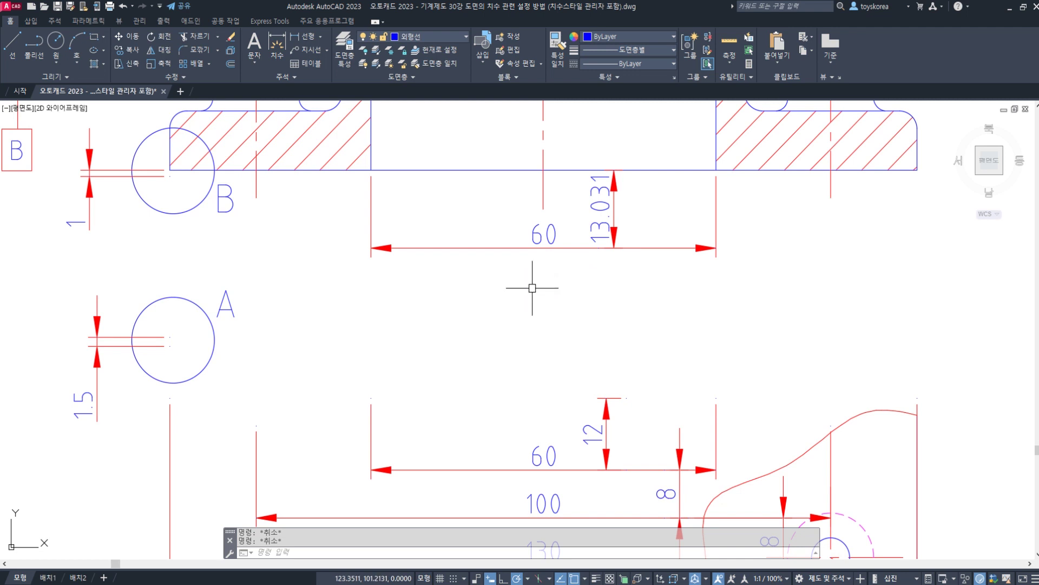
- Add a linear dimension between the lower ends of the two outer centre lines, its line about 9 mm below the 60 dimension line
type("DIM")
type("LI")
key("Return")
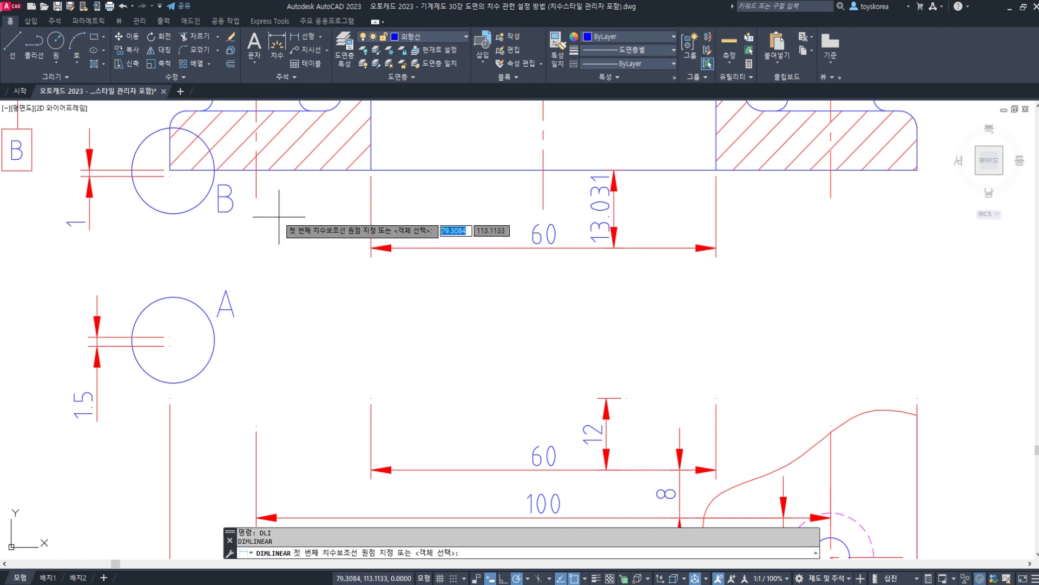
left_click(256, 198)
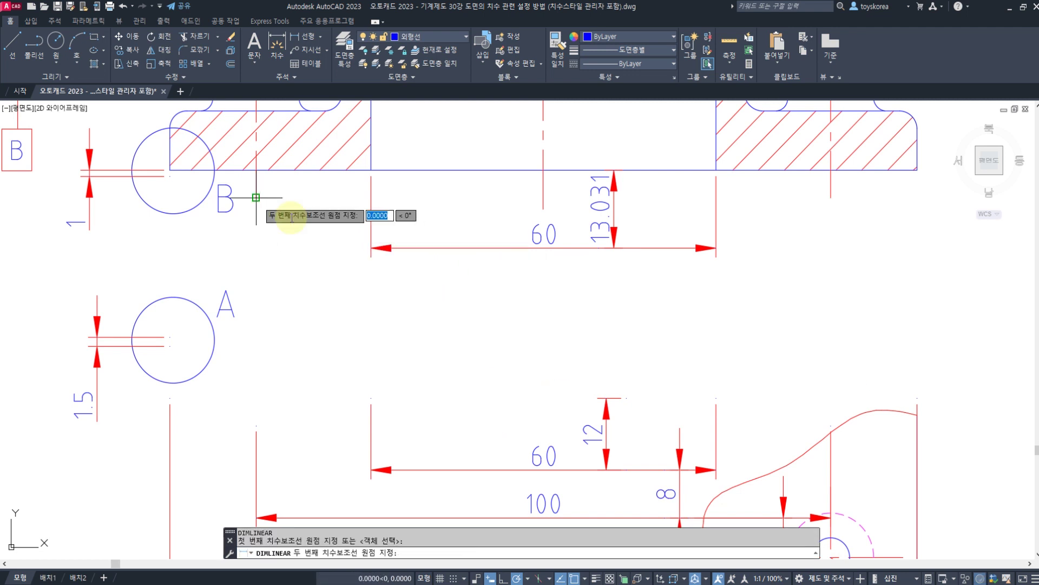
left_click(831, 198)
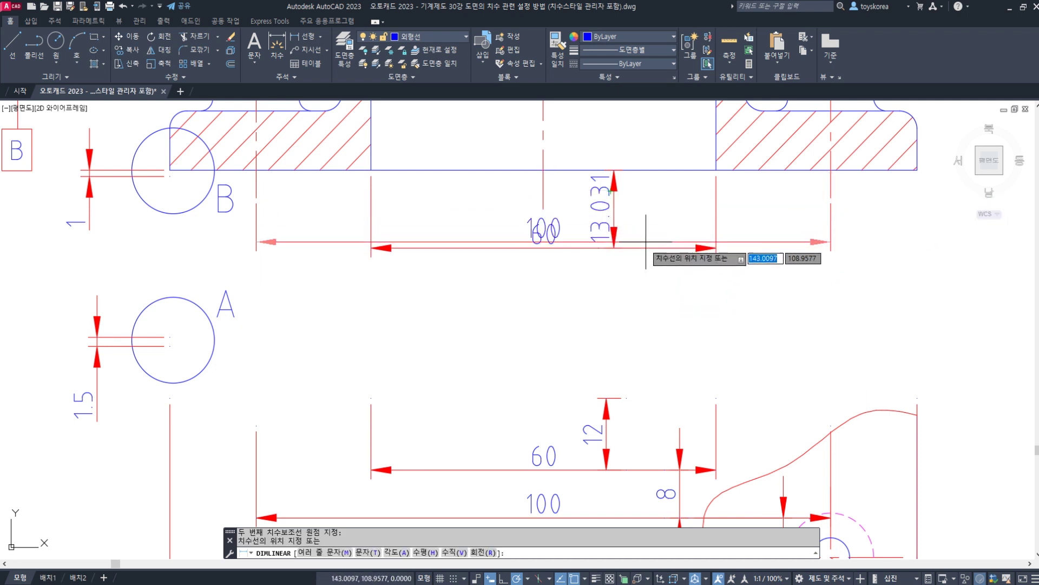
left_click(654, 301)
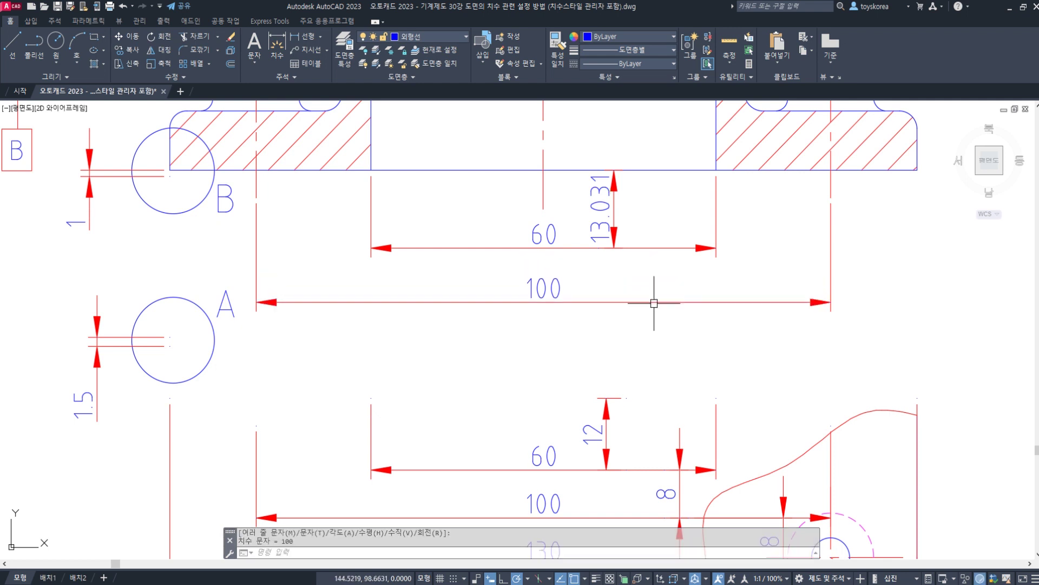
- Dimension the vertical distance between the new 60 and 100 dimension lines
left_click(662, 249)
left_click(661, 302)
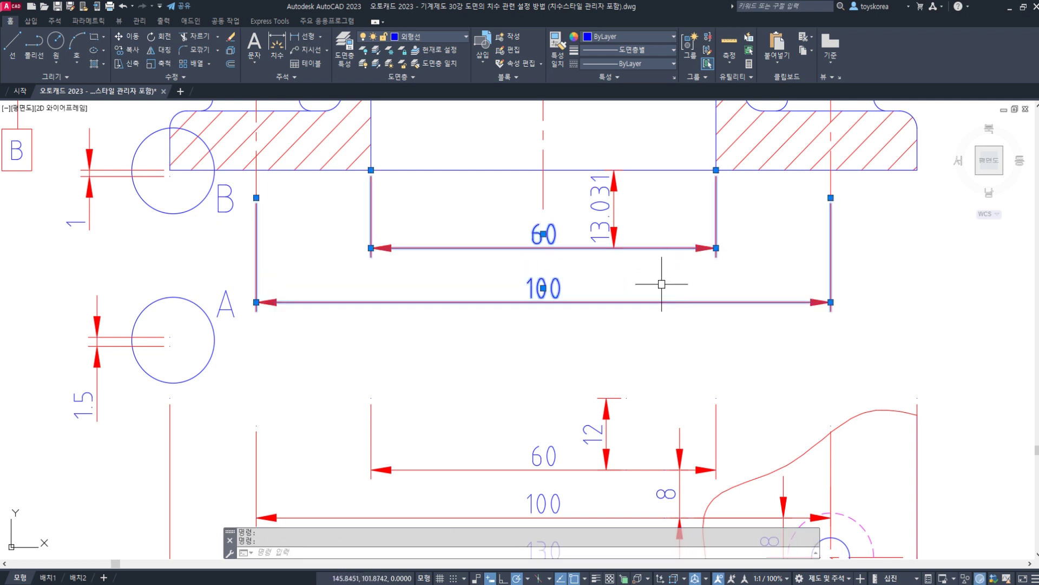
key("Escape")
key("Escape")
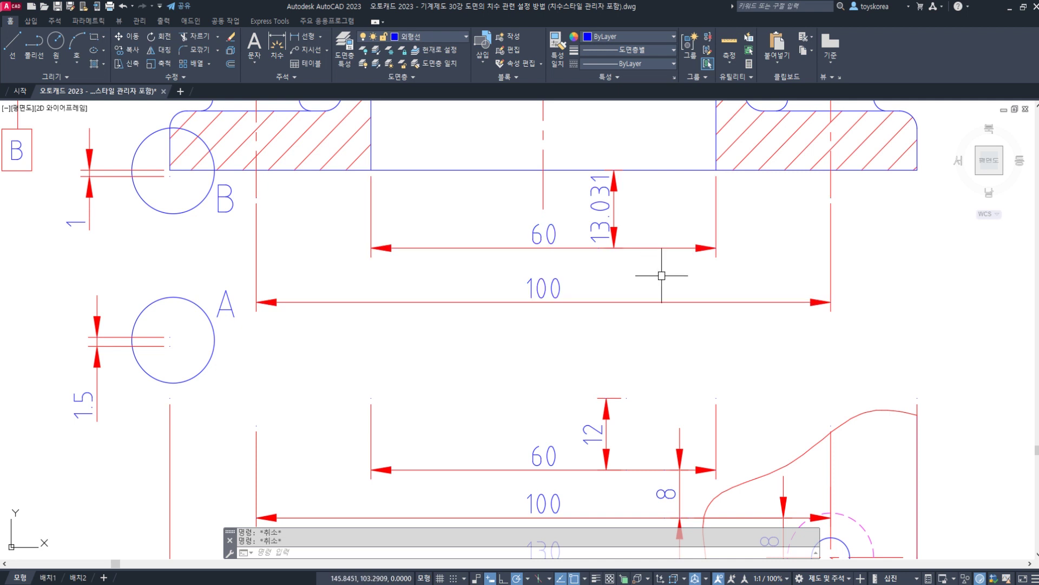
key("space")
left_click(648, 301)
left_click(648, 248)
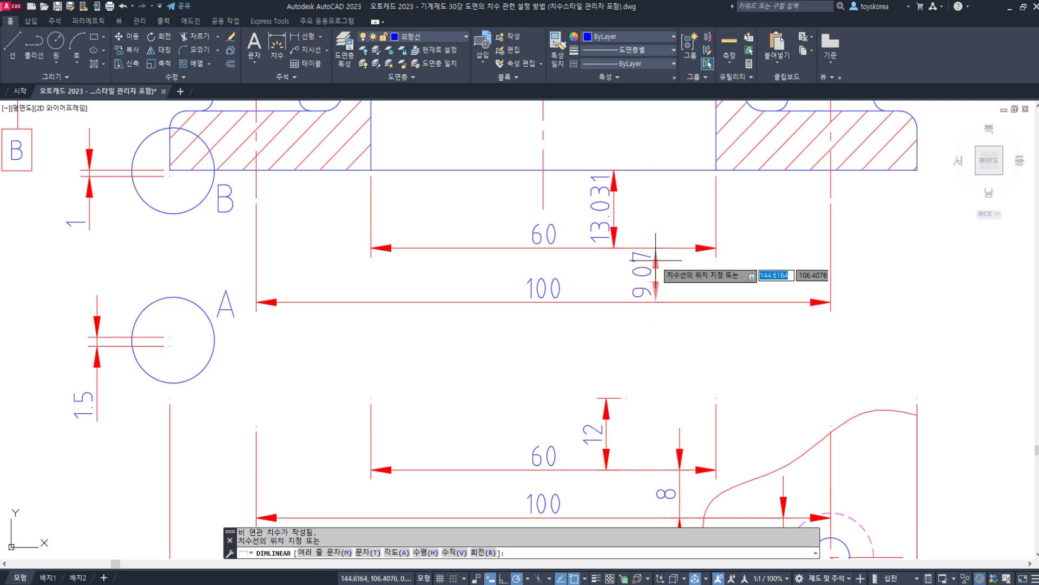
left_click(659, 276)
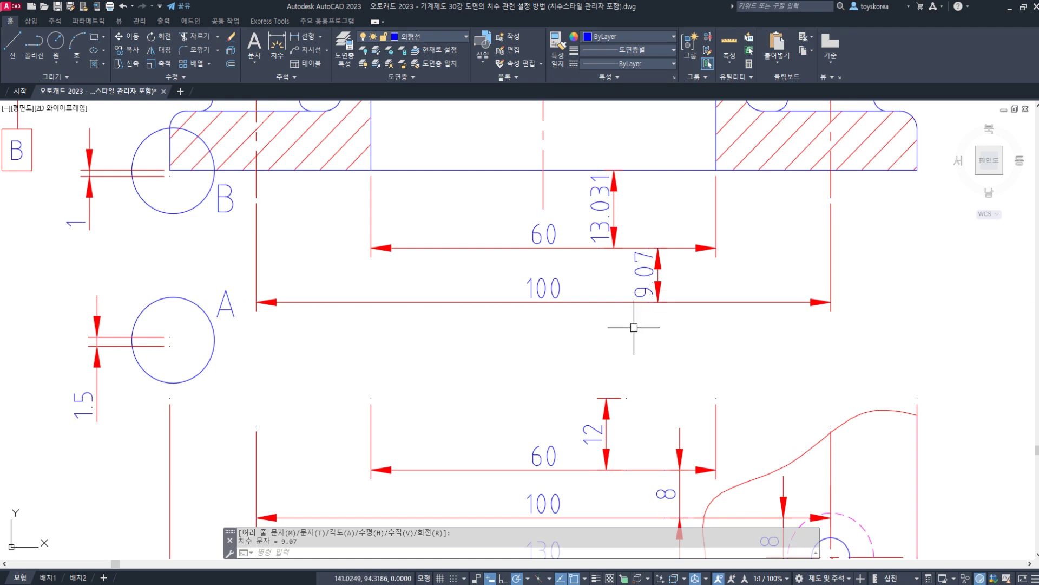
- Add a linear dimension across the front view's outer bottom corners, its line about 9 mm below the 100 dimension line
type("DLI")
key("Return")
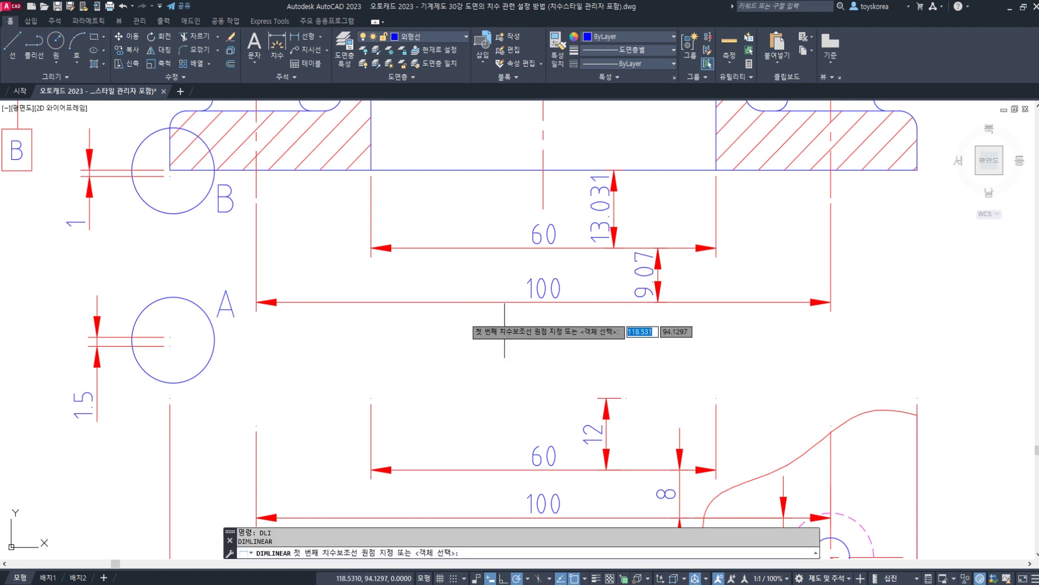
left_click(171, 170)
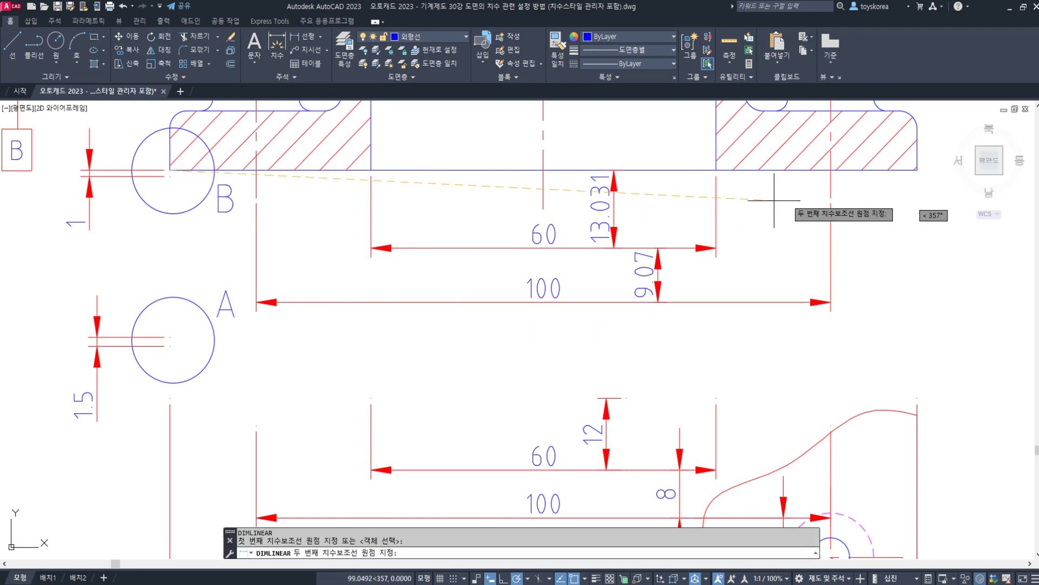
left_click(917, 170)
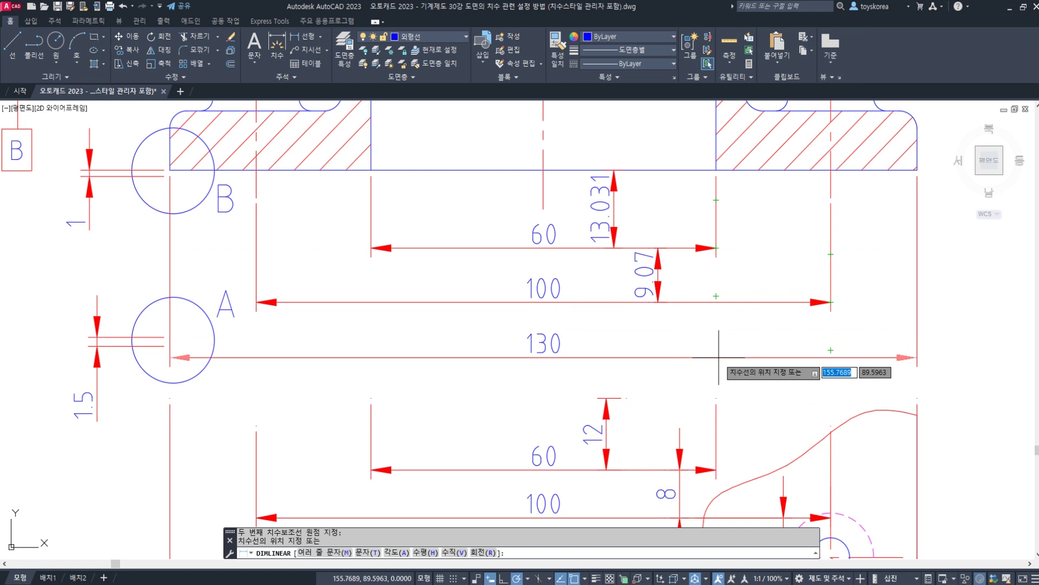
left_click(713, 356)
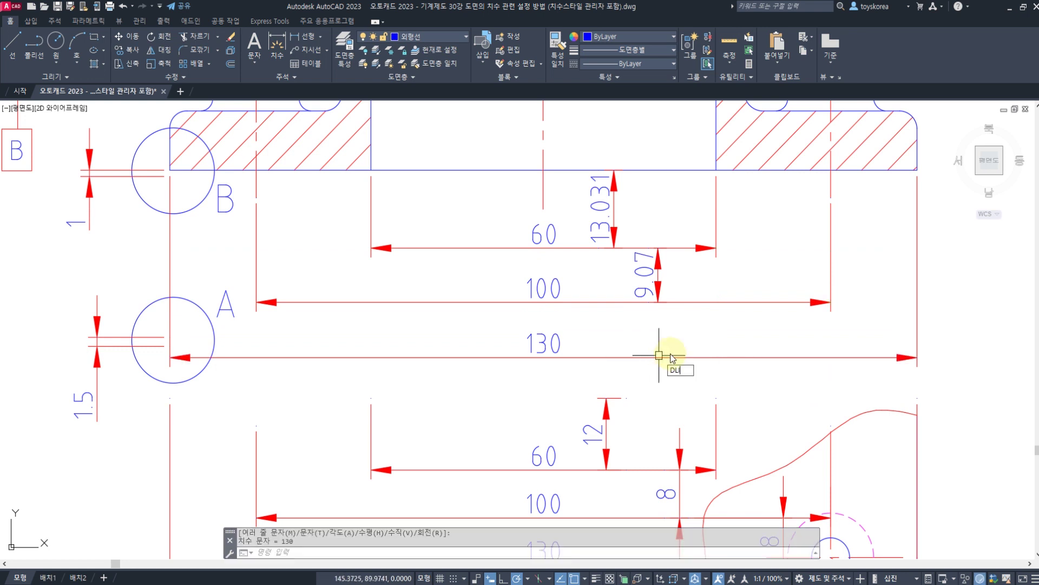
- Dimension the vertical distance between the new 100 and 130 dimension lines
key("Return")
left_click(716, 302)
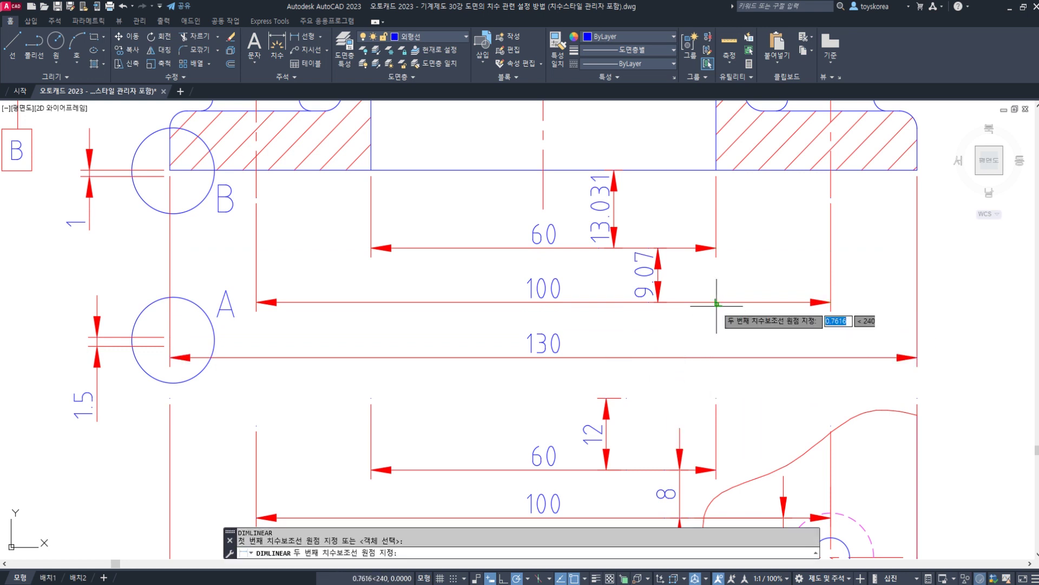
left_click(708, 357)
left_click(715, 340)
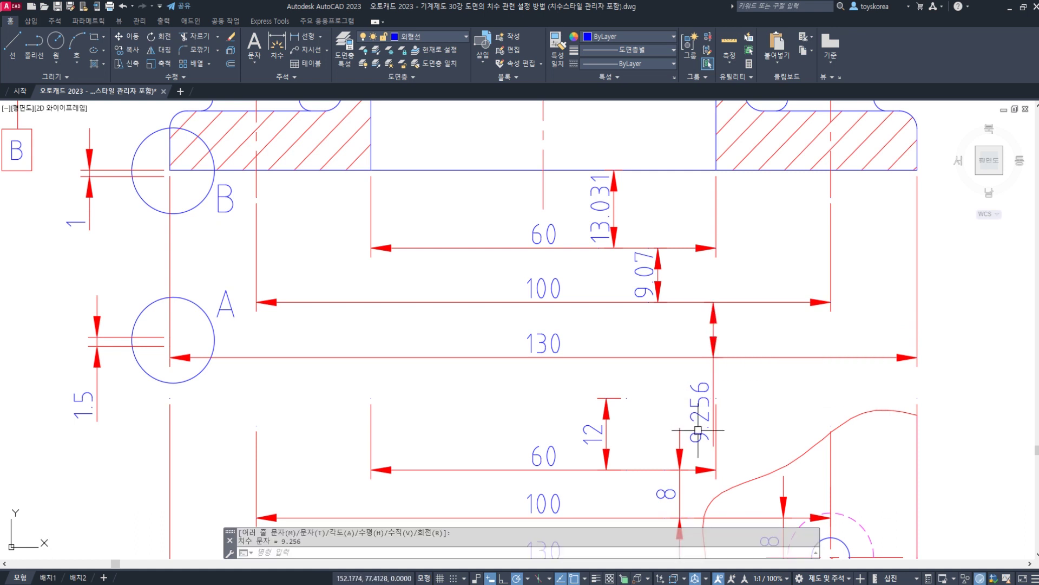
key("Escape")
left_click(702, 412)
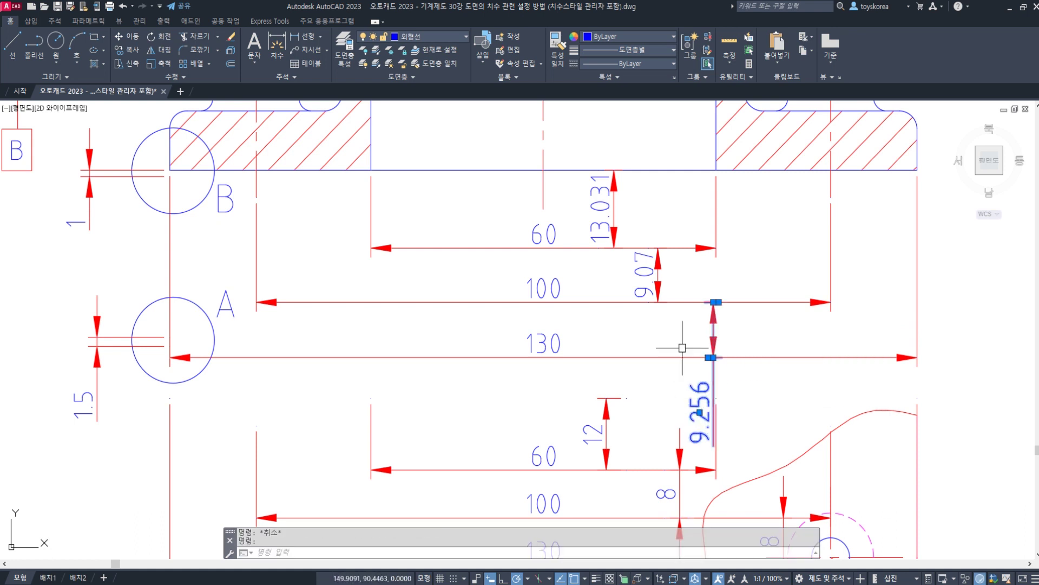
key("Escape")
left_click(614, 214)
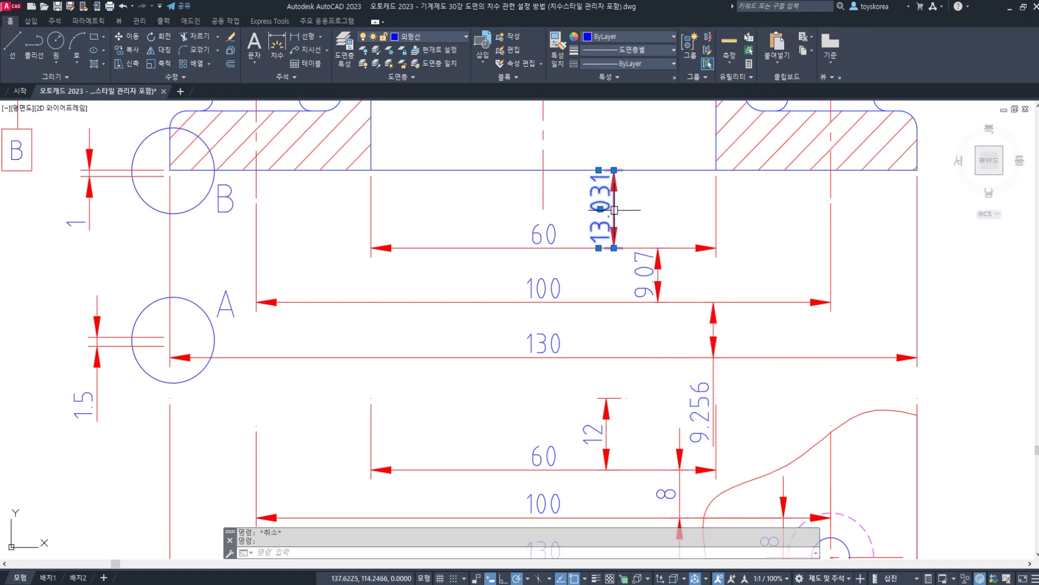
key("Escape")
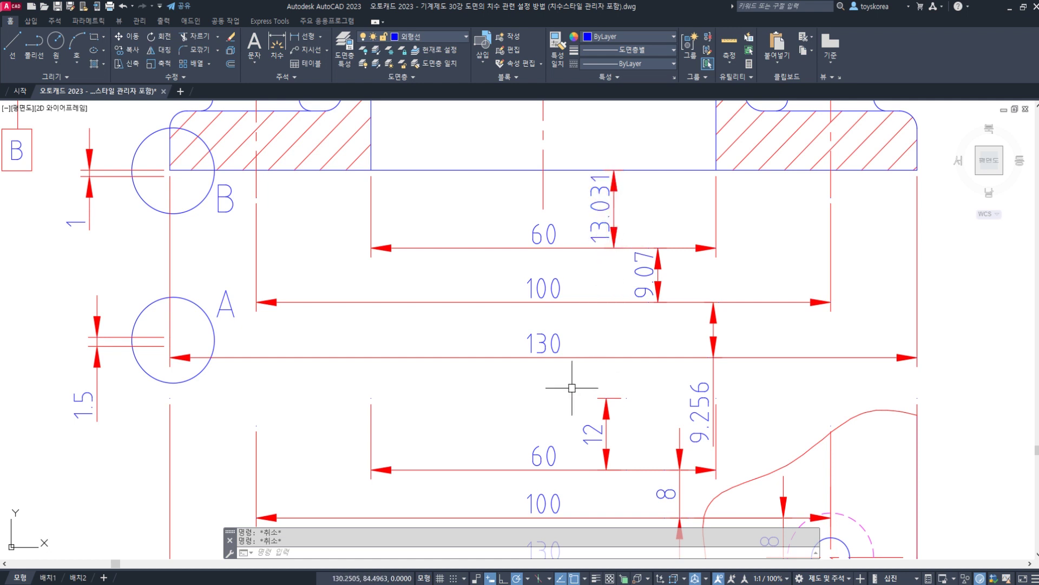
- Try a lower, unevenly spaced position for the new 130 dimension line and undo that move
left_click(544, 356)
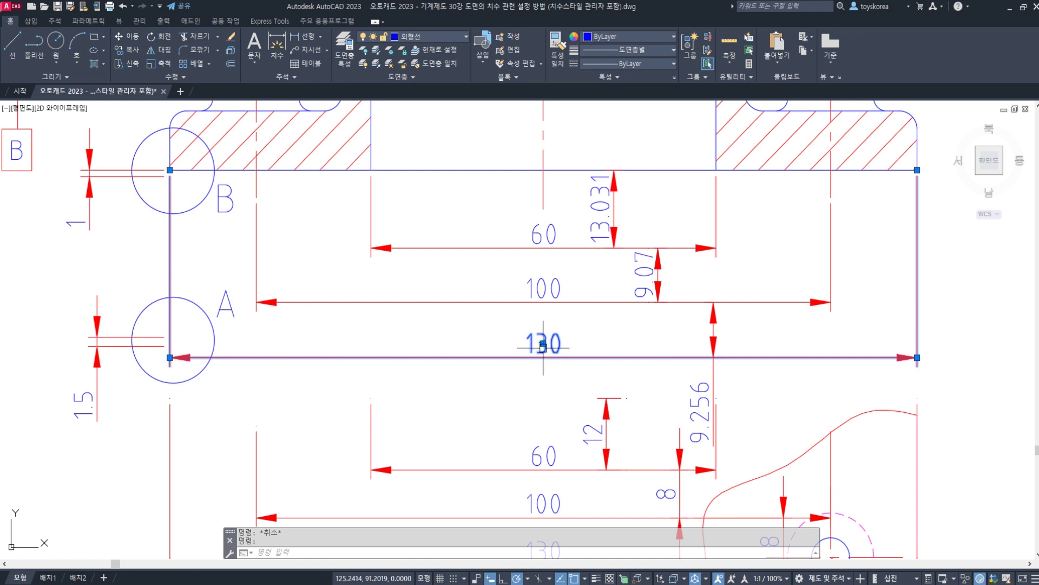
left_click(543, 346)
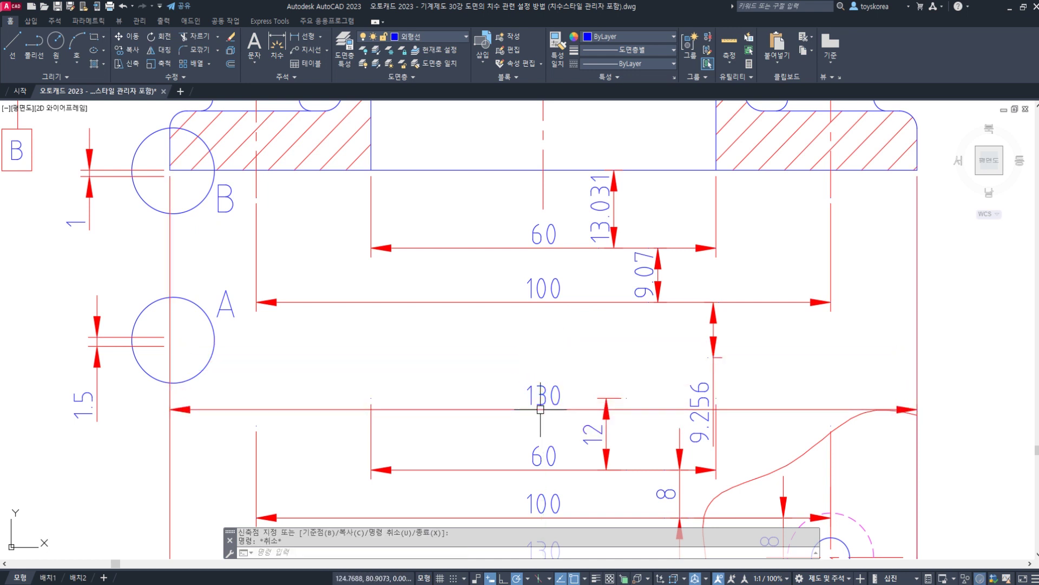
left_click(540, 409)
left_click(544, 295)
left_click(537, 240)
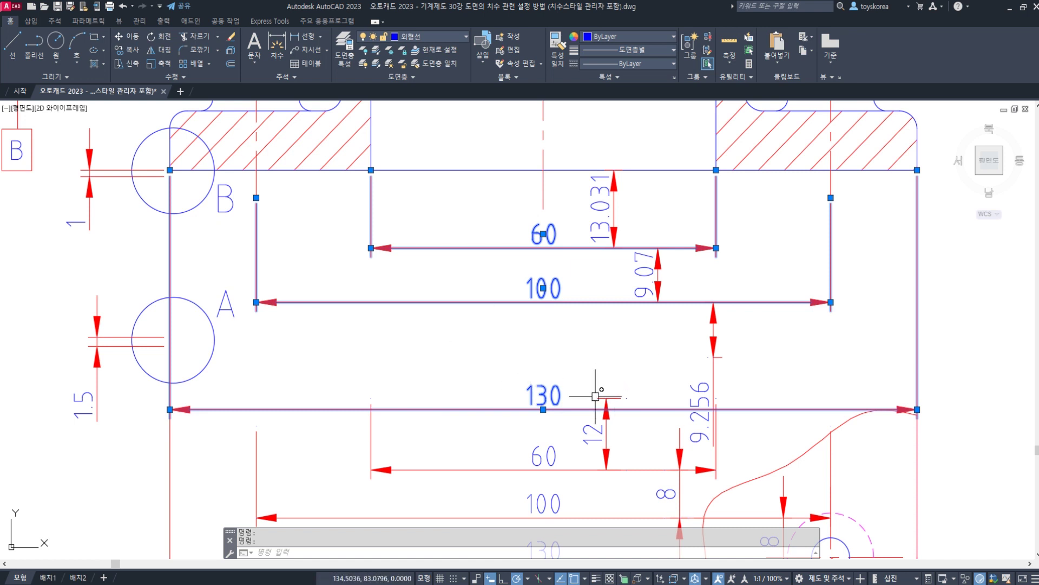
key("Escape")
key("ctrl+z")
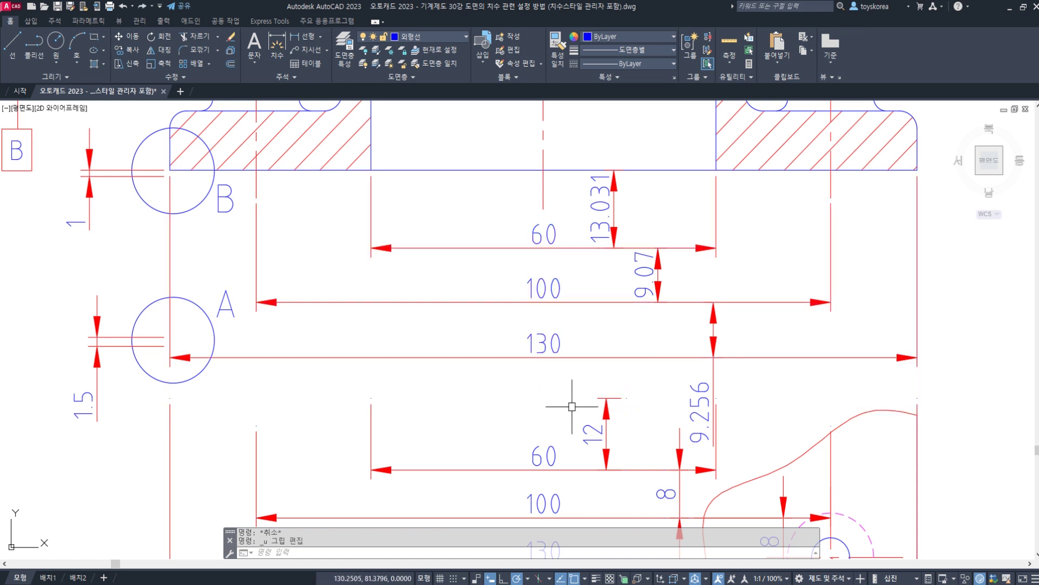
- Erase the original lower 60, 100 and 130 dimensions together with their 12 and two 8 spacing dimensions
key("Escape")
middle_click_drag(714, 423, 708, 374)
middle_click_drag(683, 453, 677, 414)
left_click(671, 497)
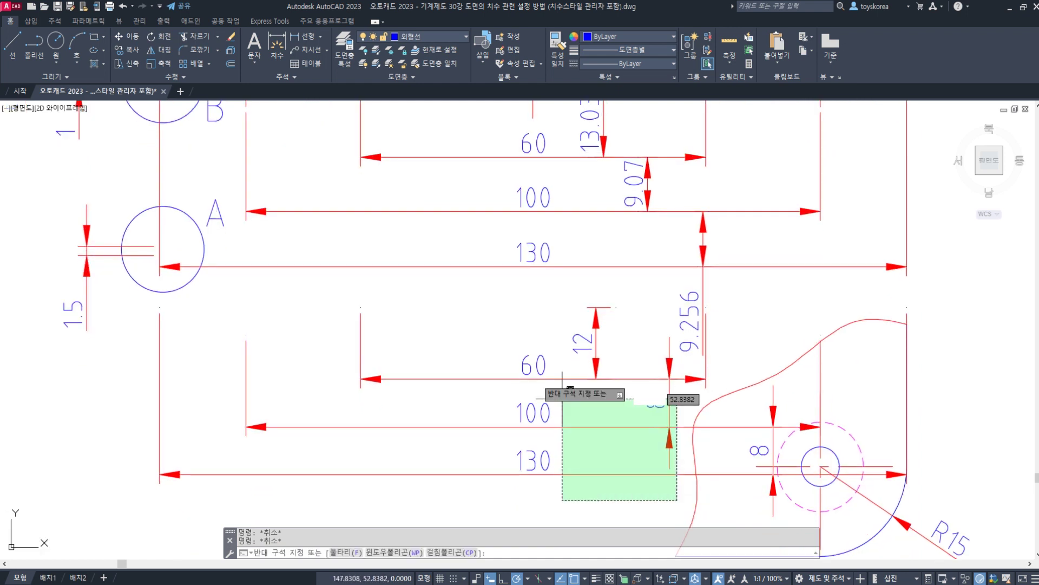
left_click(501, 327)
type("e")
key("Return")
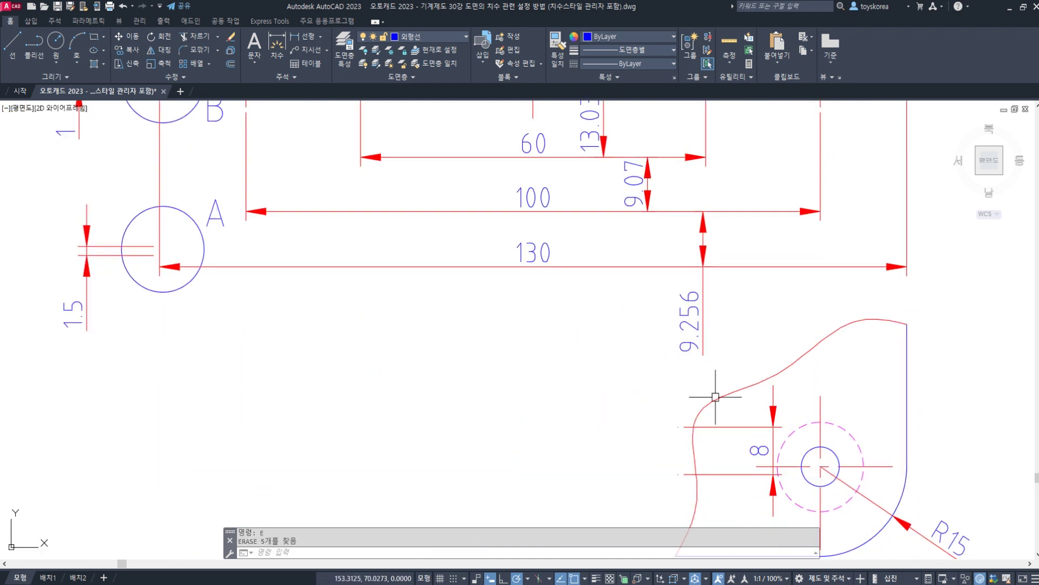
left_click(785, 433)
type("e")
key("Return")
middle_click_drag(552, 309, 564, 383)
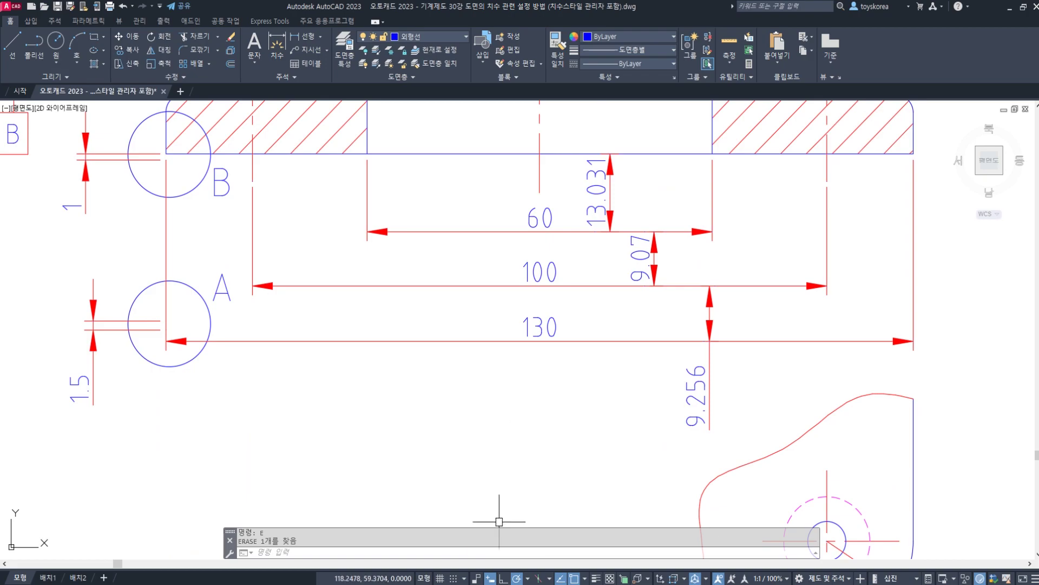
- Switch to the lecture notes in Notepad and highlight the command name DIMSPACE
left_click(452, 584)
left_click(237, 219)
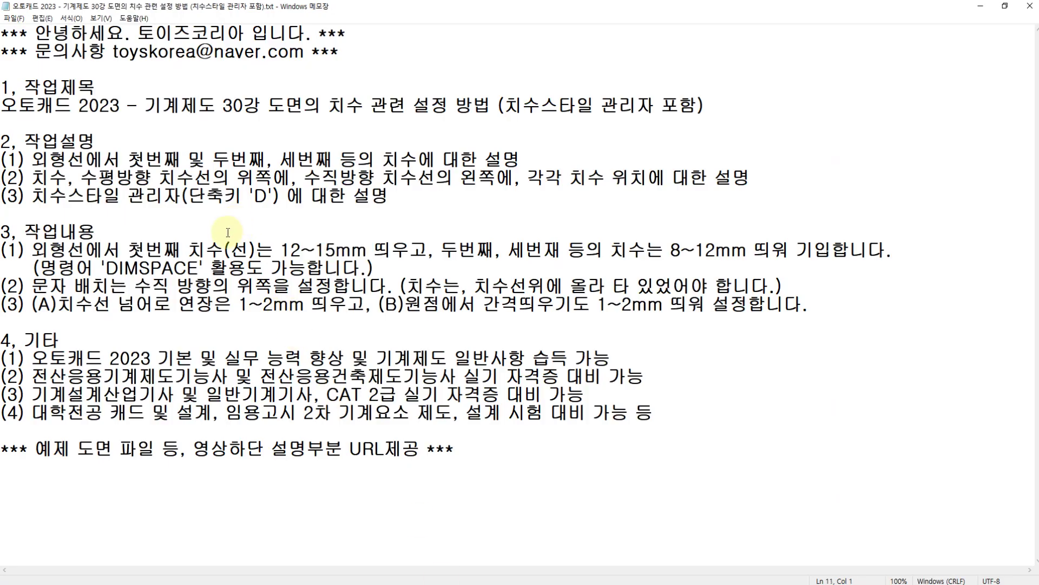
left_click_drag(106, 269, 185, 268)
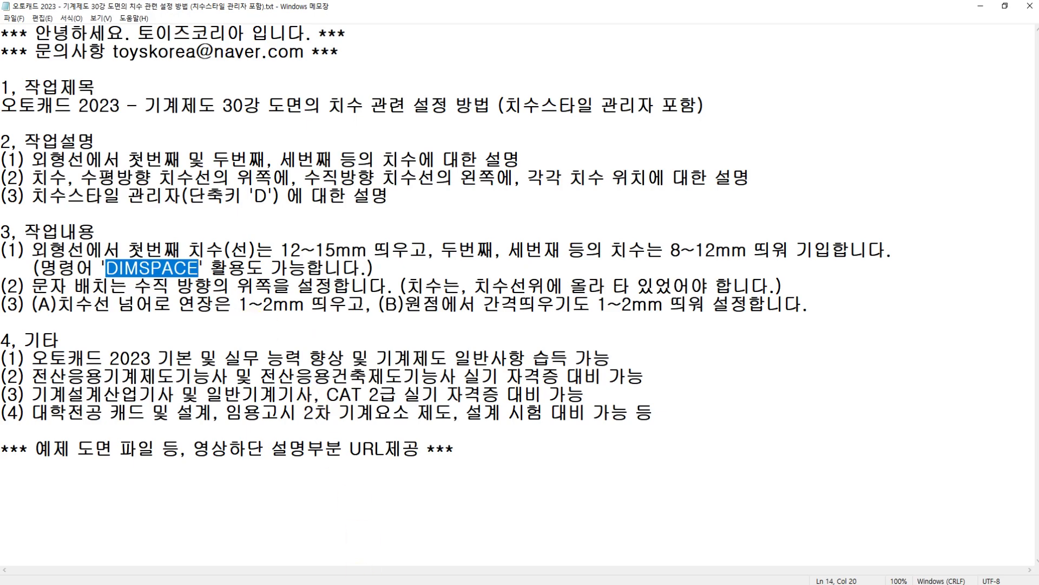
- Switch back to the AutoCAD drawing and examine the 60, 100 and 130 dimension lines below the flange's bottom edge
key("alt+Tab")
middle_click_drag(471, 353, 480, 399)
key("Escape")
key("Escape")
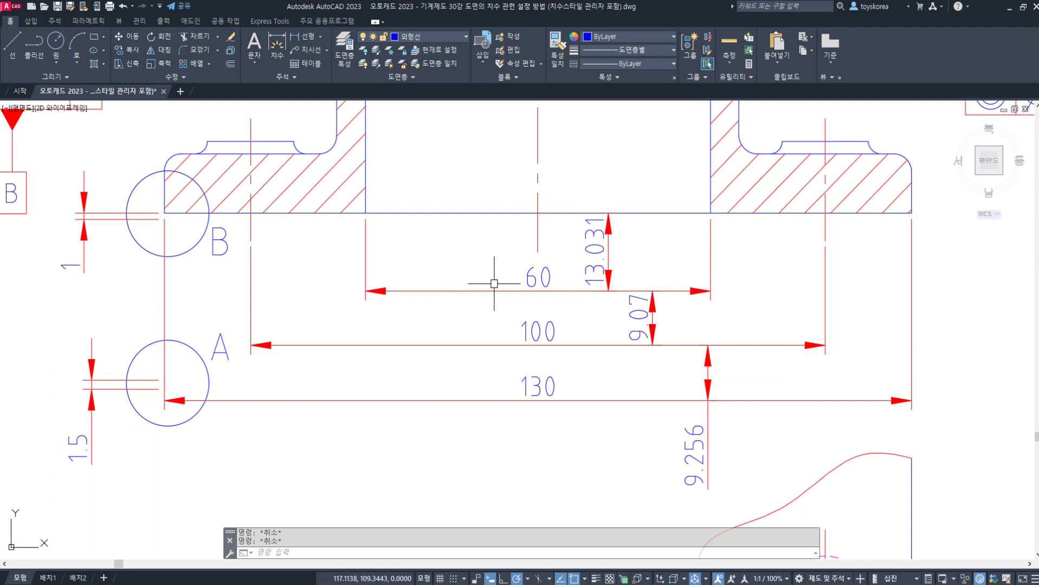
left_click(531, 289)
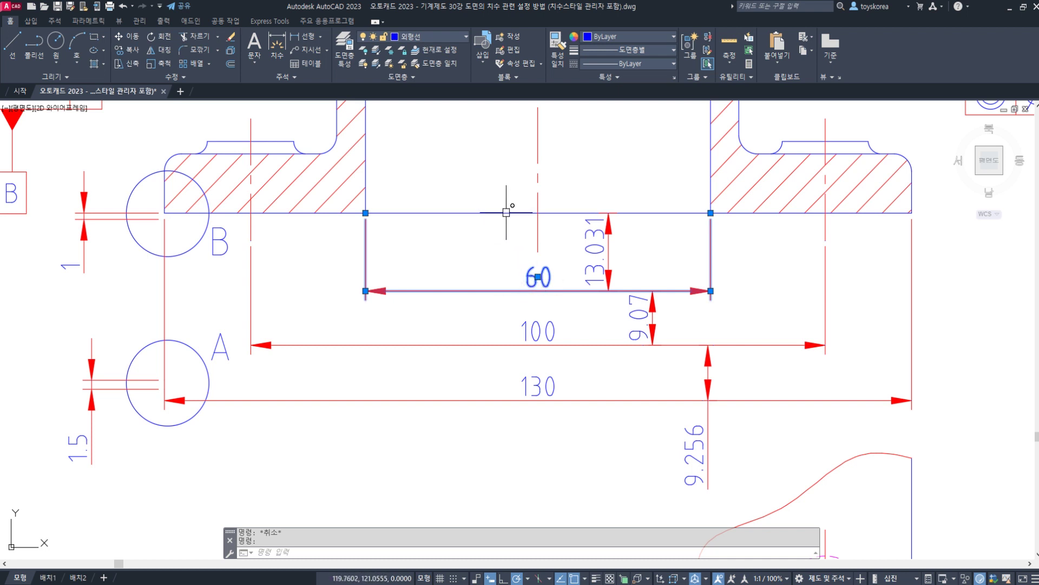
left_click(557, 436)
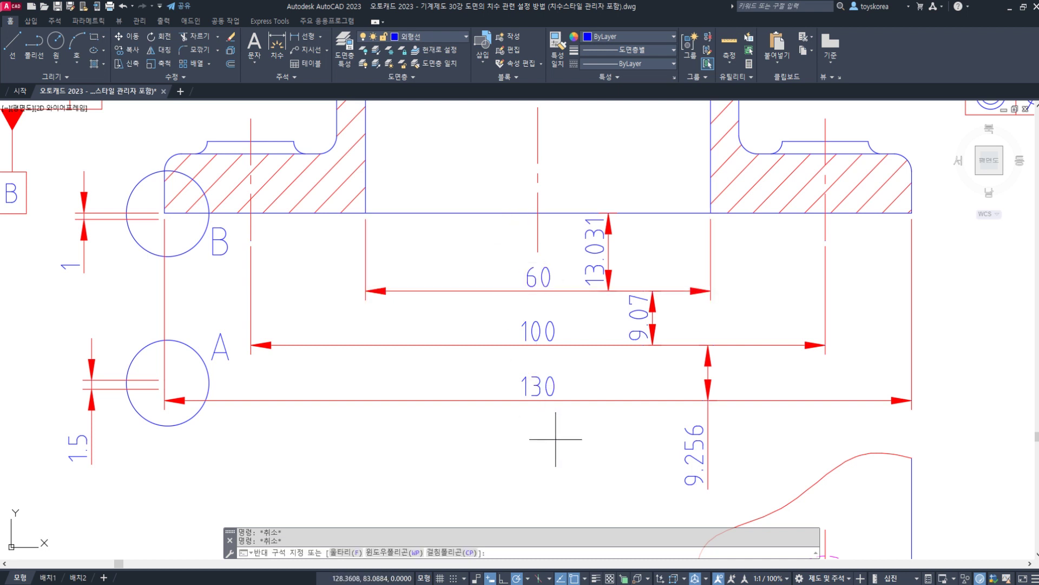
left_click(489, 283)
key("Escape")
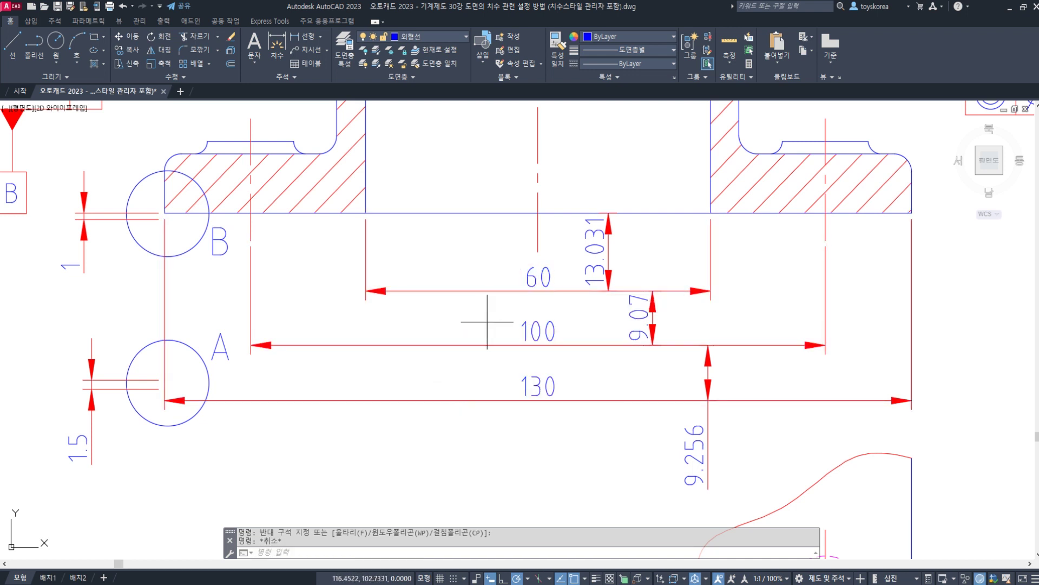
left_click(475, 359)
left_click(434, 430)
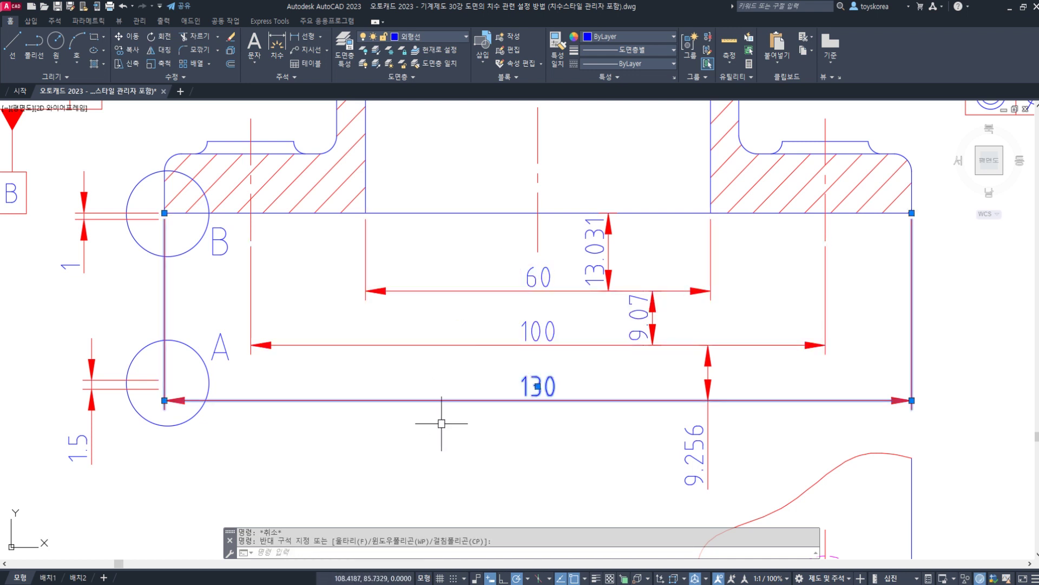
key("Escape")
left_click(495, 276)
left_click(470, 313)
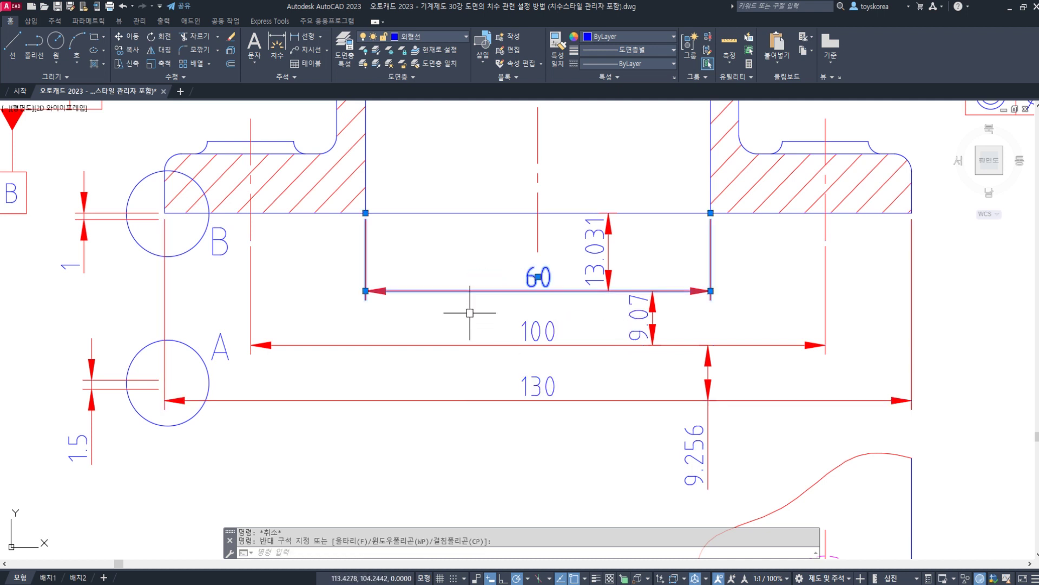
key("Escape")
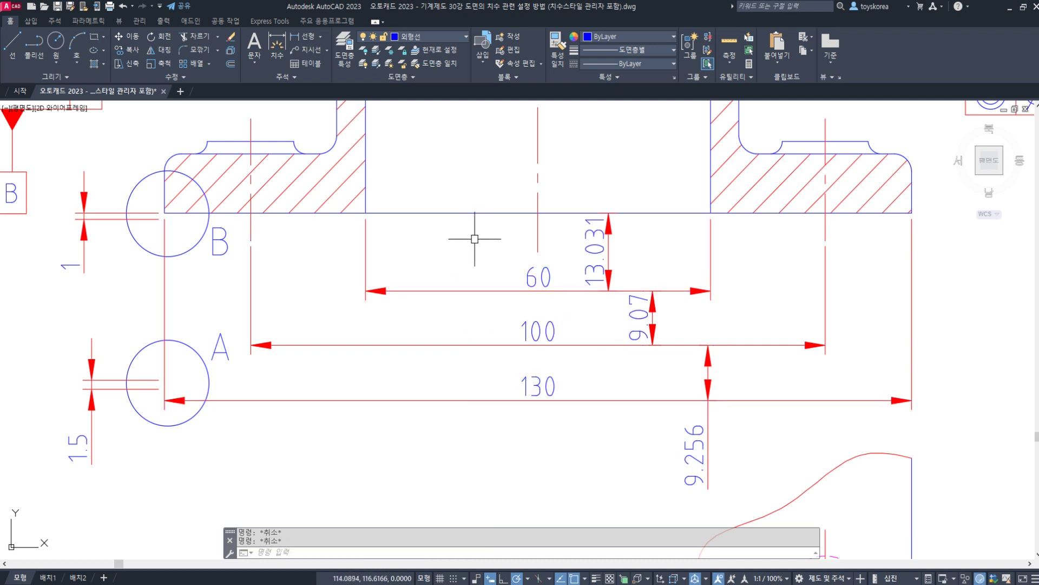
- Add a 60 linear dimension across the bore's lower corners, placing its dimension line directly on the bottom edge
middle_click_drag(475, 238, 461, 275)
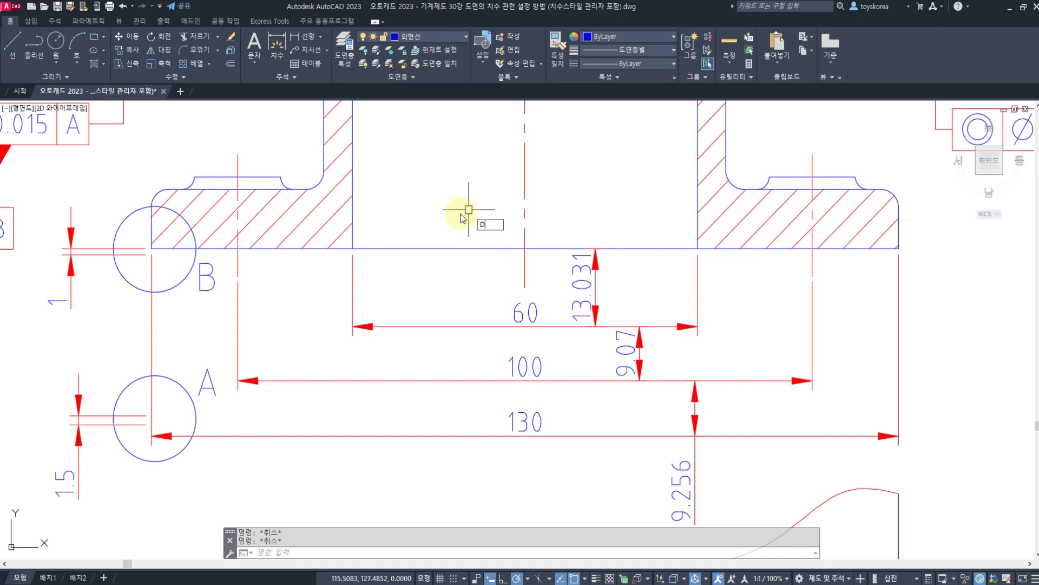
type("LI")
key("Return")
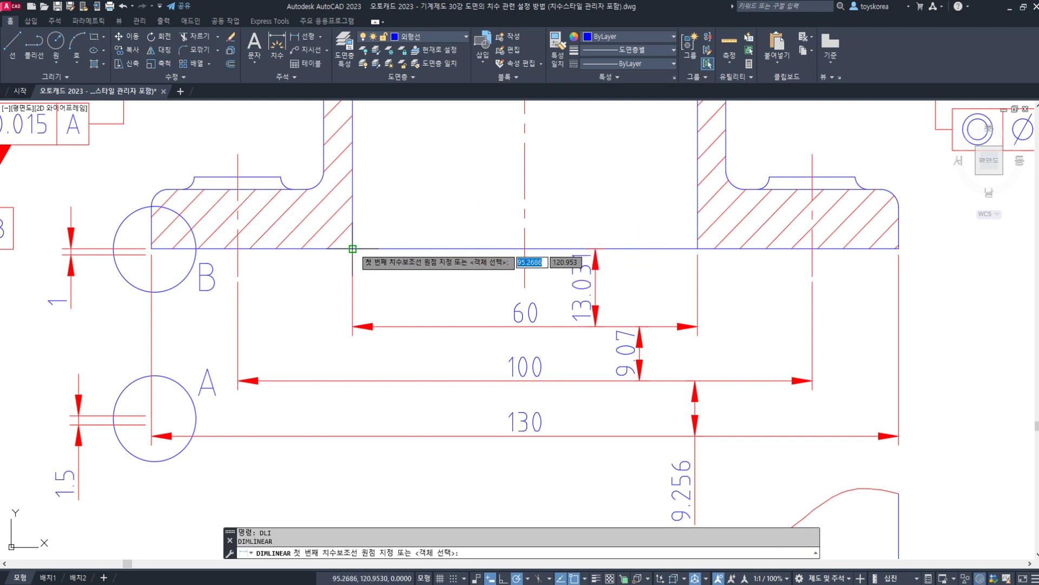
left_click(352, 248)
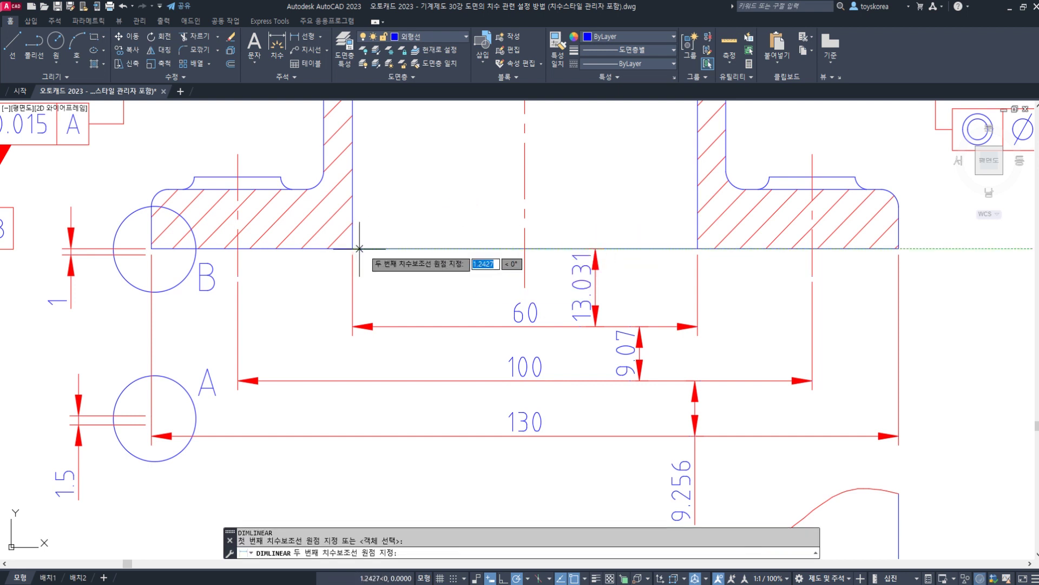
left_click(698, 249)
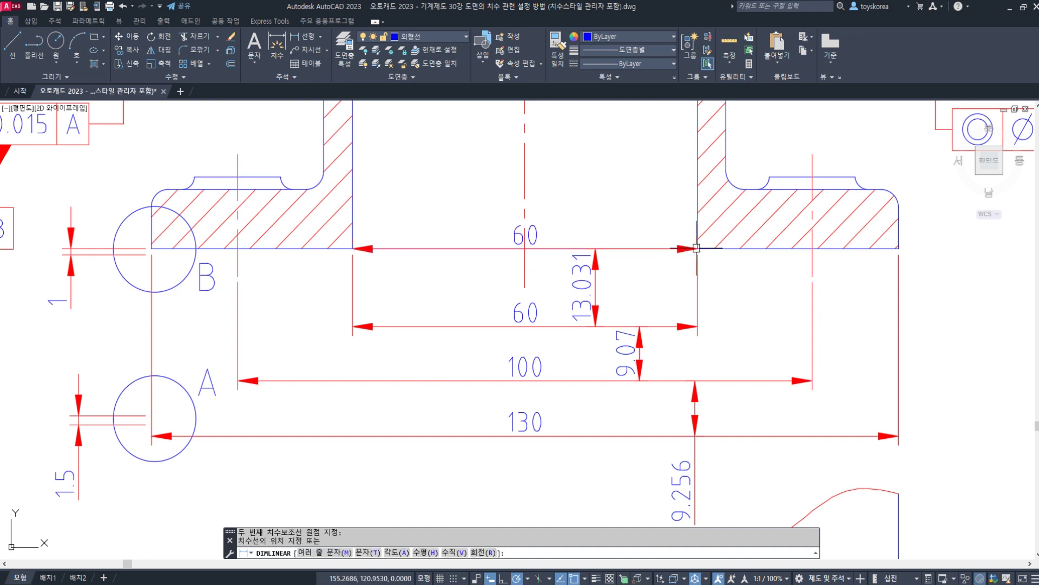
left_click(697, 248)
- Examine the 60 dimension on the bottom edge together with the 60, 100 and 130 dimensions below it
left_click(679, 250)
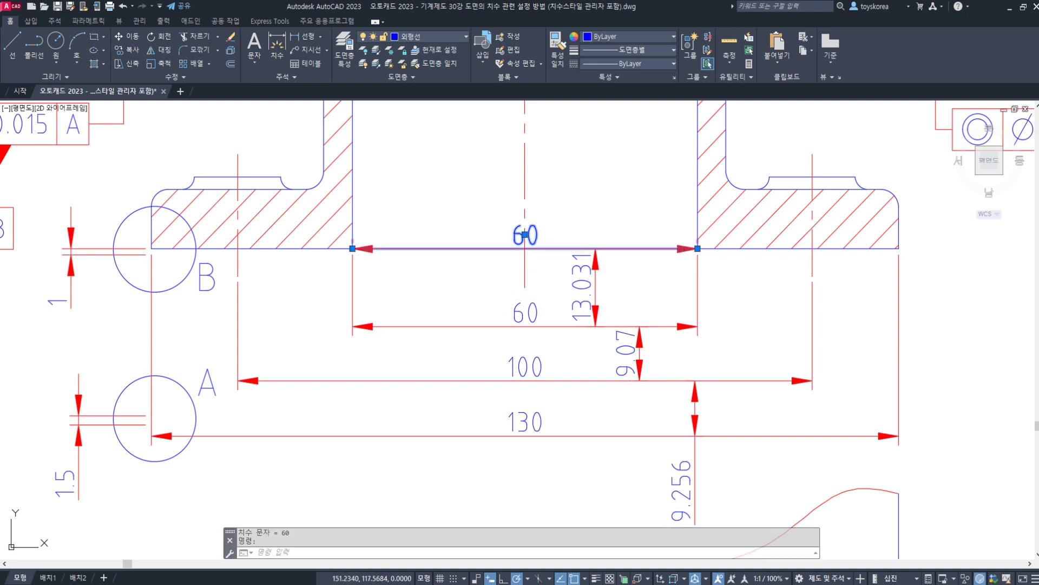
key("Escape")
left_click(559, 320)
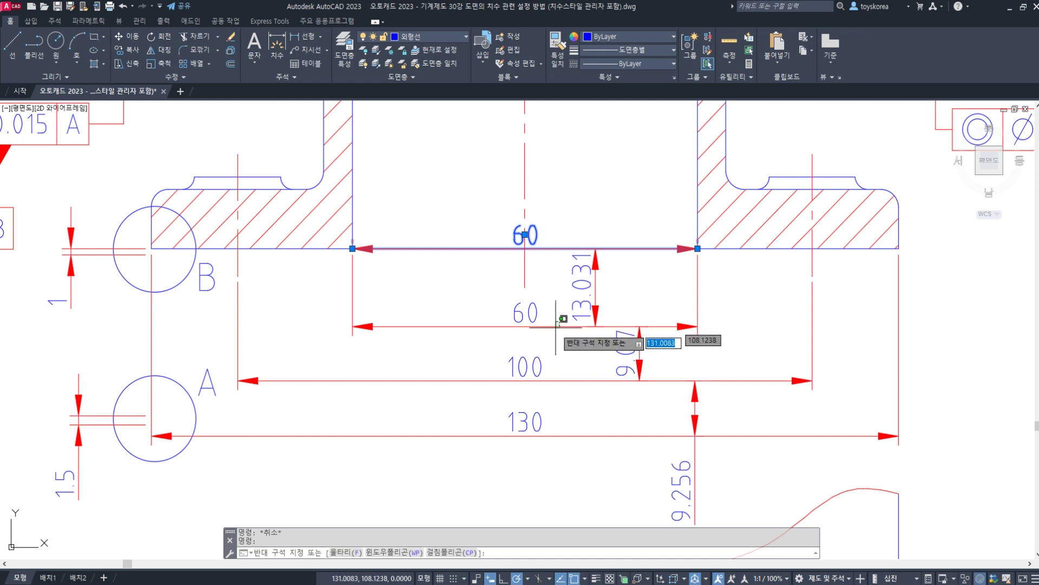
key("Escape")
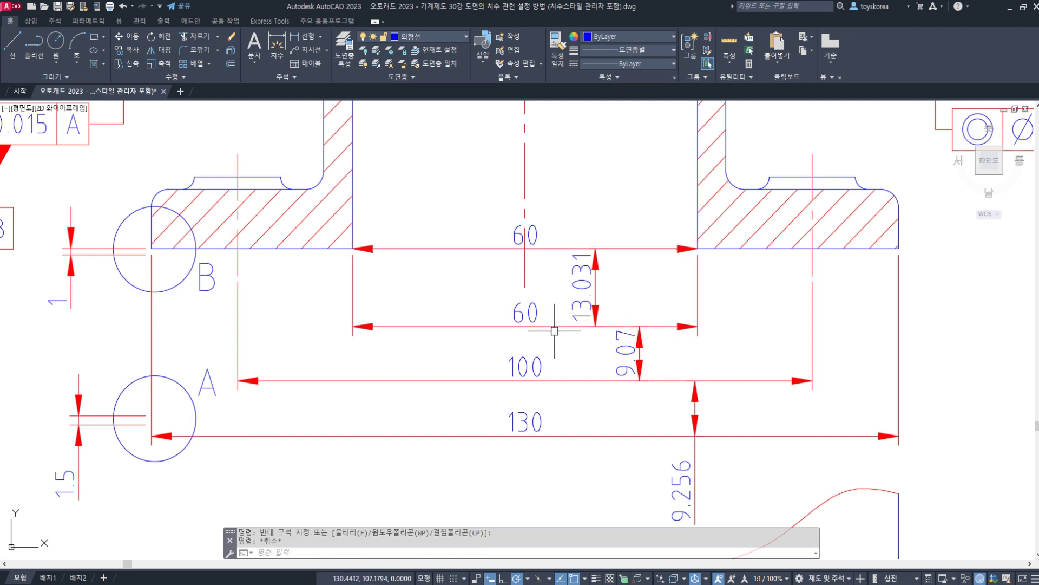
left_click(554, 328)
left_click(552, 375)
left_click(549, 399)
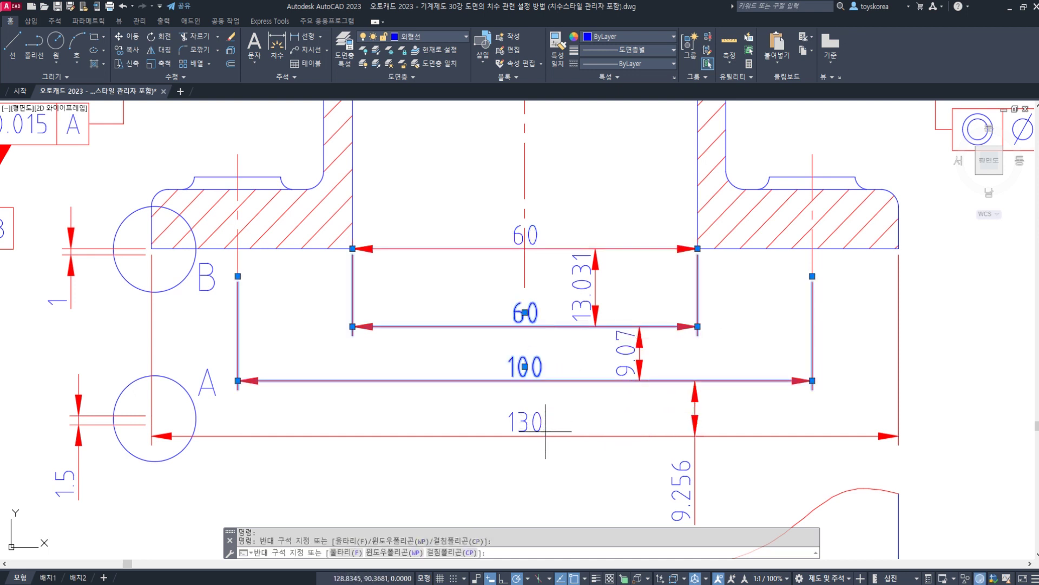
left_click(550, 406)
left_click(528, 462)
key("Escape")
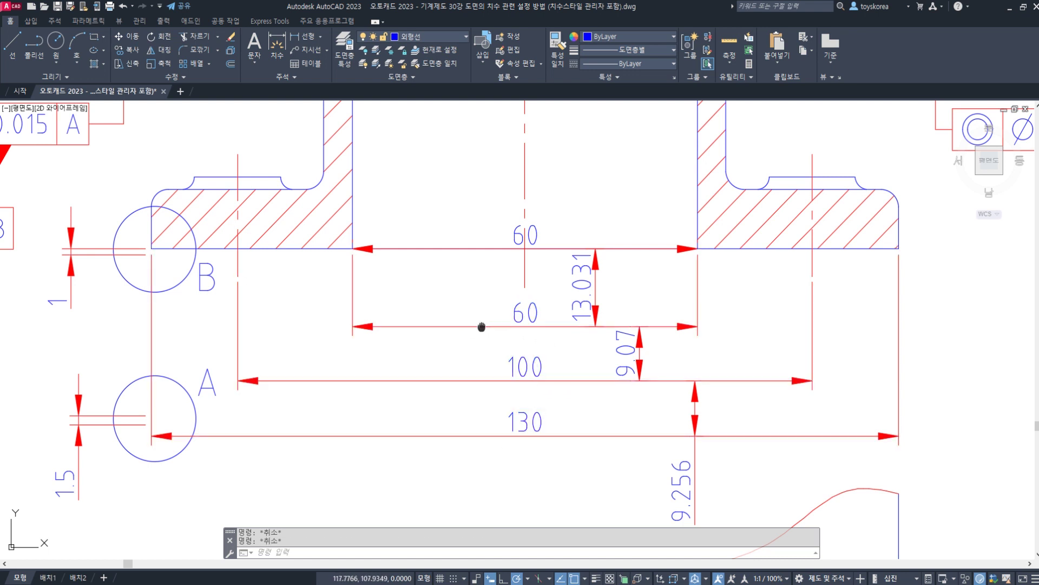
left_click(501, 238)
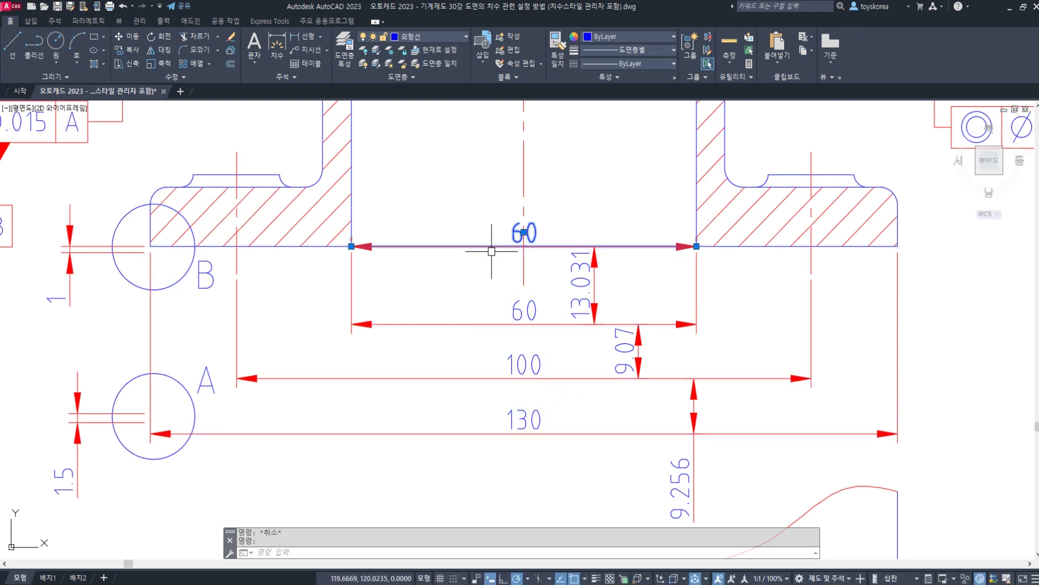
key("Escape")
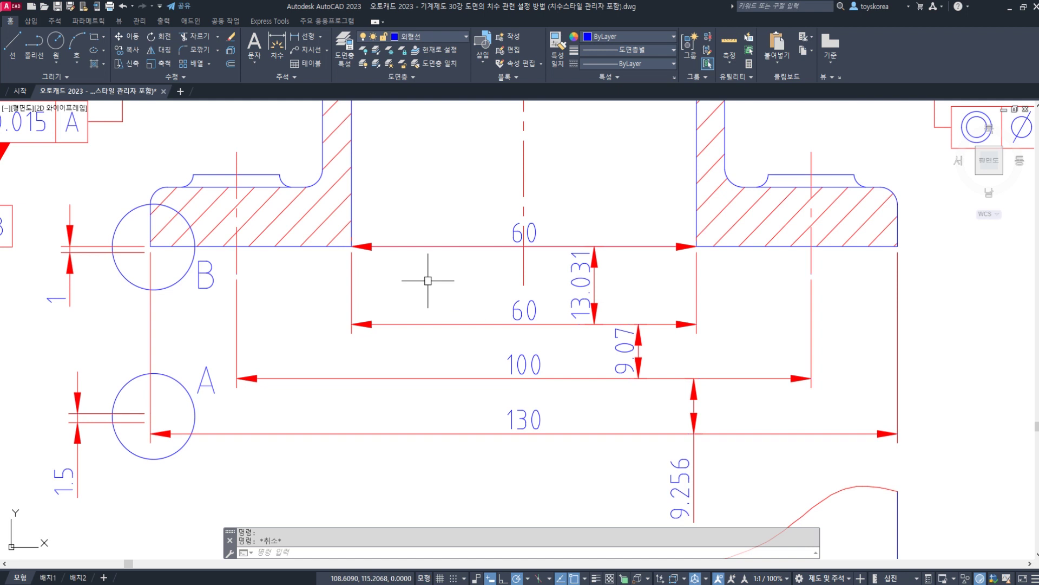
- Run DIMSPACE with the 60 dimension on the bottom edge as base and the 60 dimension below it as the one to space
type("DIMSPACE")
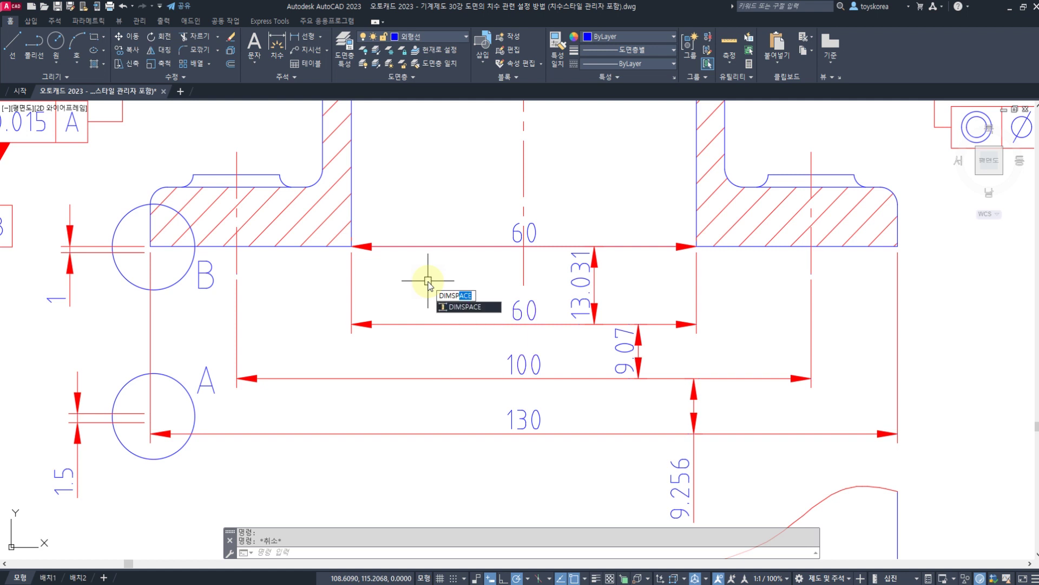
left_click(469, 317)
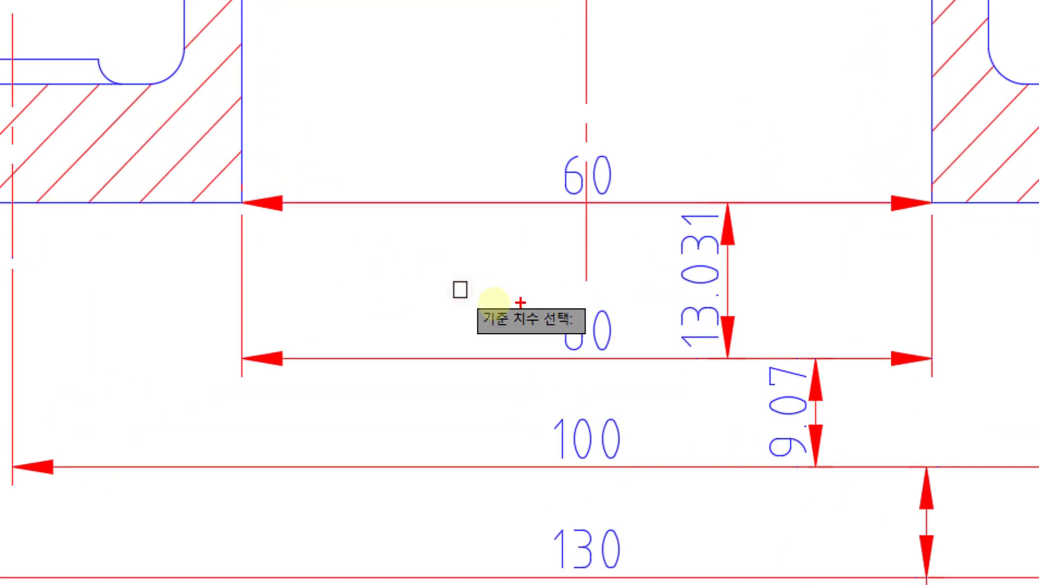
left_click_drag(575, 273, 550, 371)
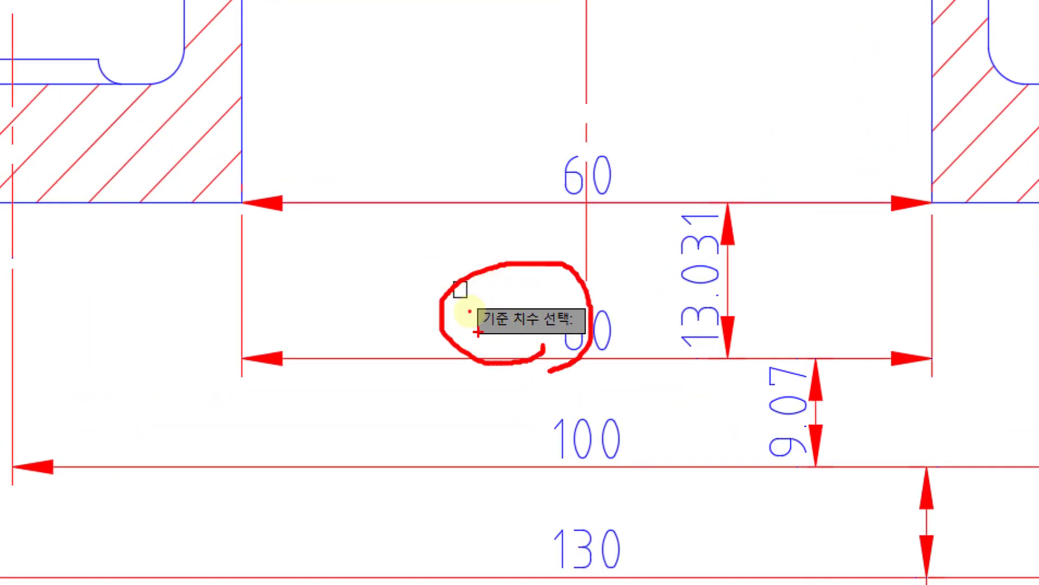
left_click_drag(474, 333, 539, 332)
mouse_move(622, 207)
left_mouse_down()
mouse_move(536, 171)
mouse_move(637, 157)
mouse_move(622, 221)
left_mouse_up()
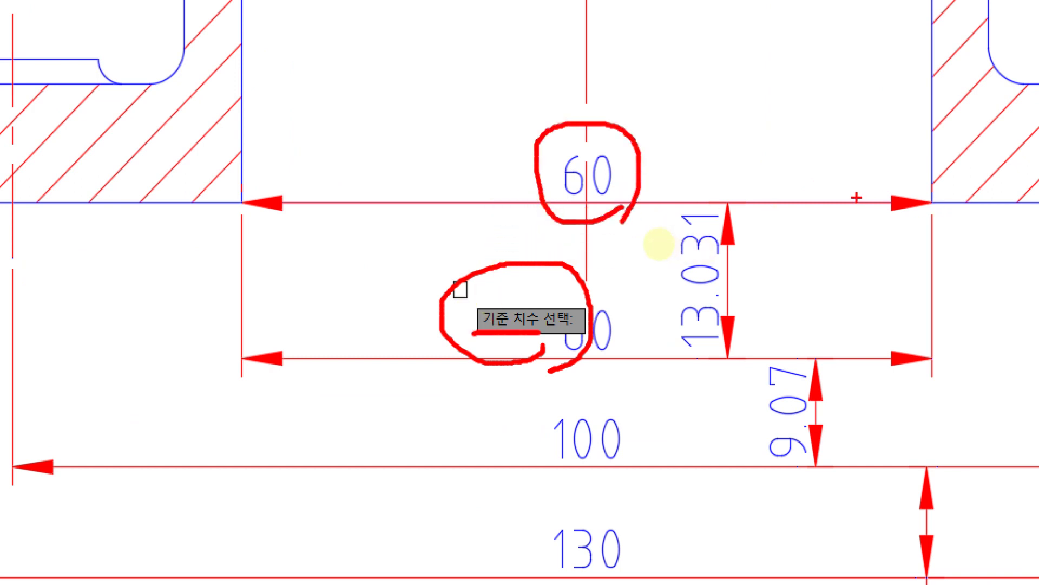
left_click_drag(856, 198, 942, 199)
mouse_move(919, 192)
left_mouse_down()
mouse_move(941, 198)
mouse_move(903, 221)
left_mouse_up()
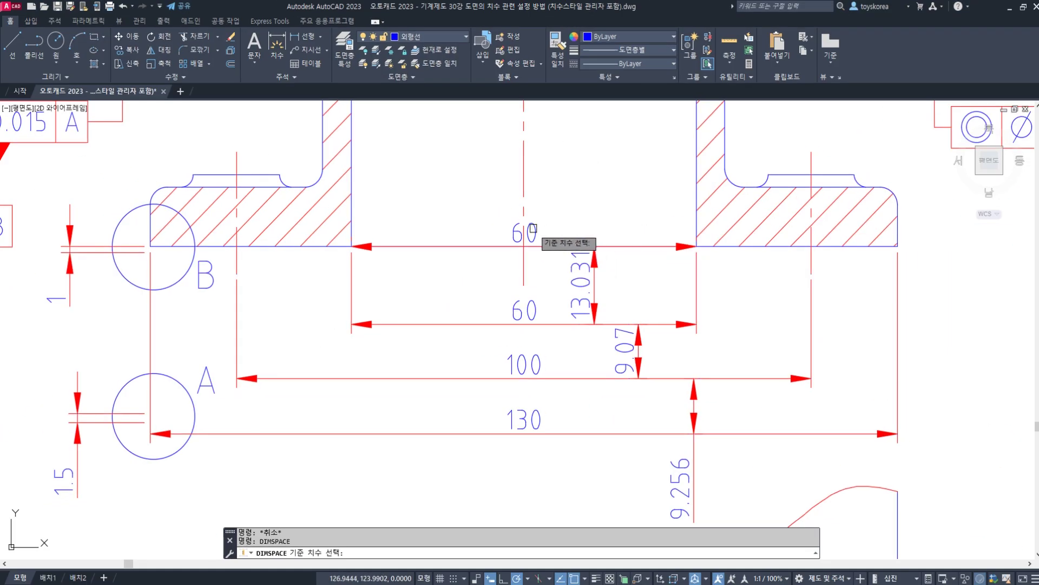
left_click(533, 228)
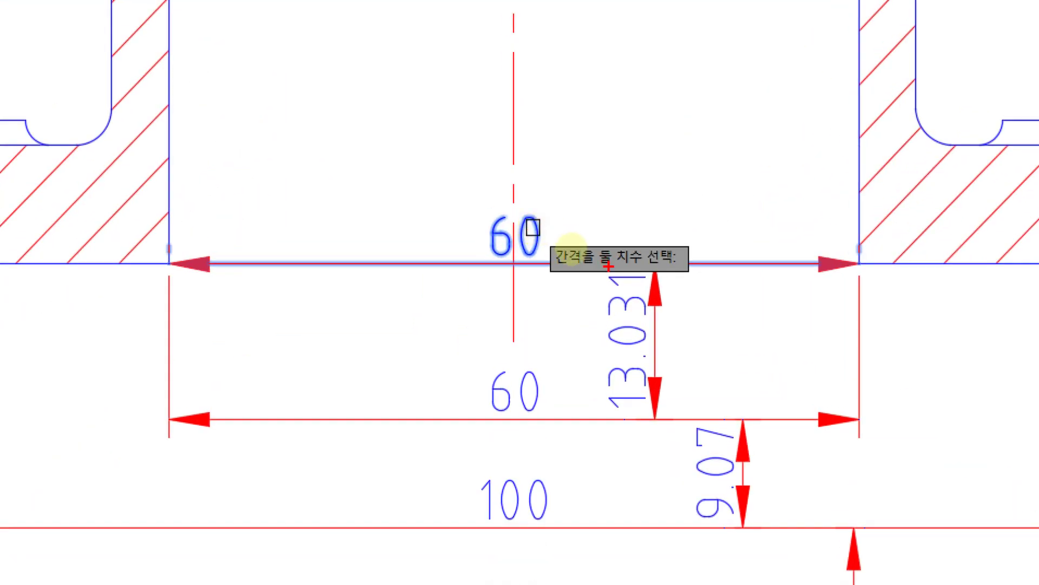
mouse_move(573, 251)
left_mouse_down()
mouse_move(542, 230)
mouse_move(619, 238)
mouse_move(588, 292)
left_mouse_up()
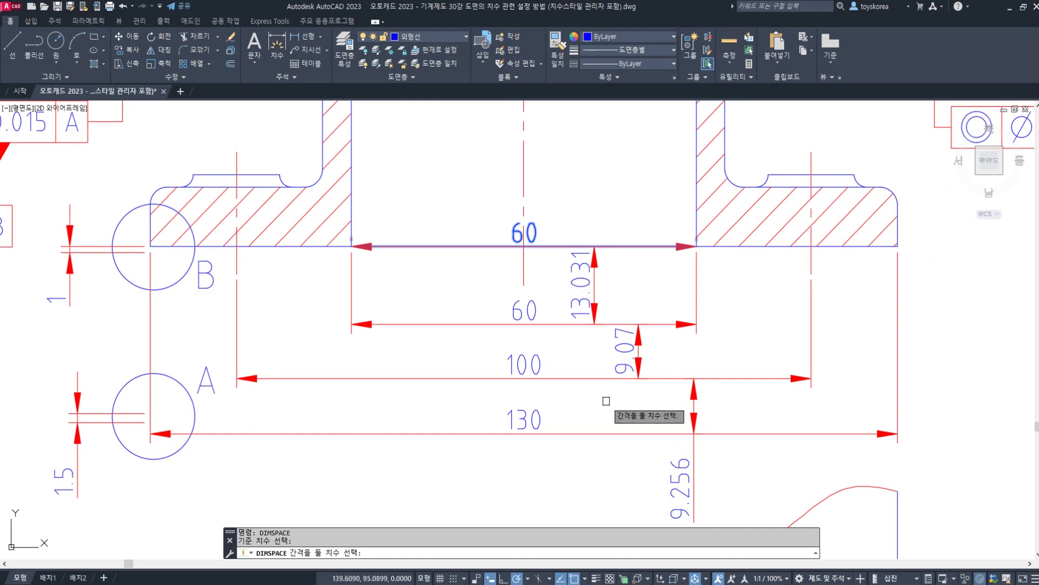
left_click(527, 317)
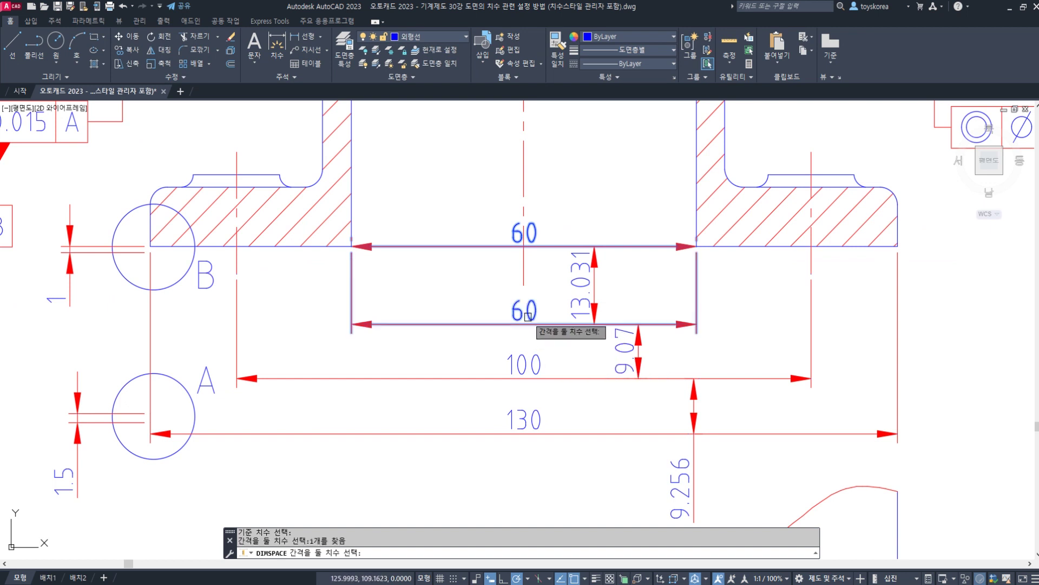
right_click(539, 283)
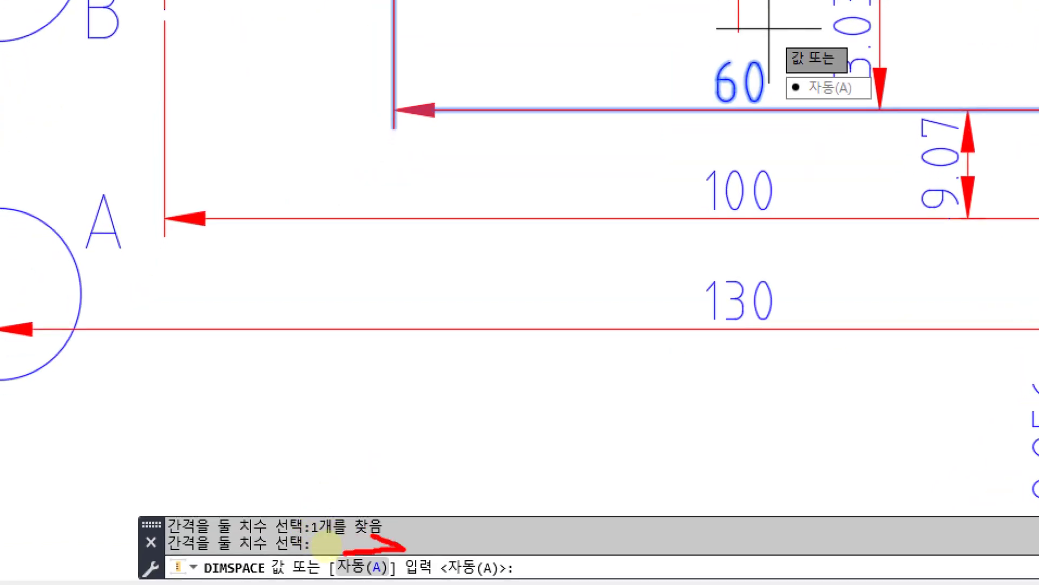
mouse_move(394, 536)
left_mouse_down()
mouse_move(415, 500)
mouse_move(471, 467)
left_mouse_up()
mouse_move(539, 437)
left_mouse_down()
mouse_move(572, 403)
mouse_move(583, 447)
left_mouse_up()
left_click_drag(697, 357, 693, 448)
mouse_move(737, 358)
left_mouse_down()
mouse_move(769, 420)
mouse_move(853, 433)
left_mouse_up()
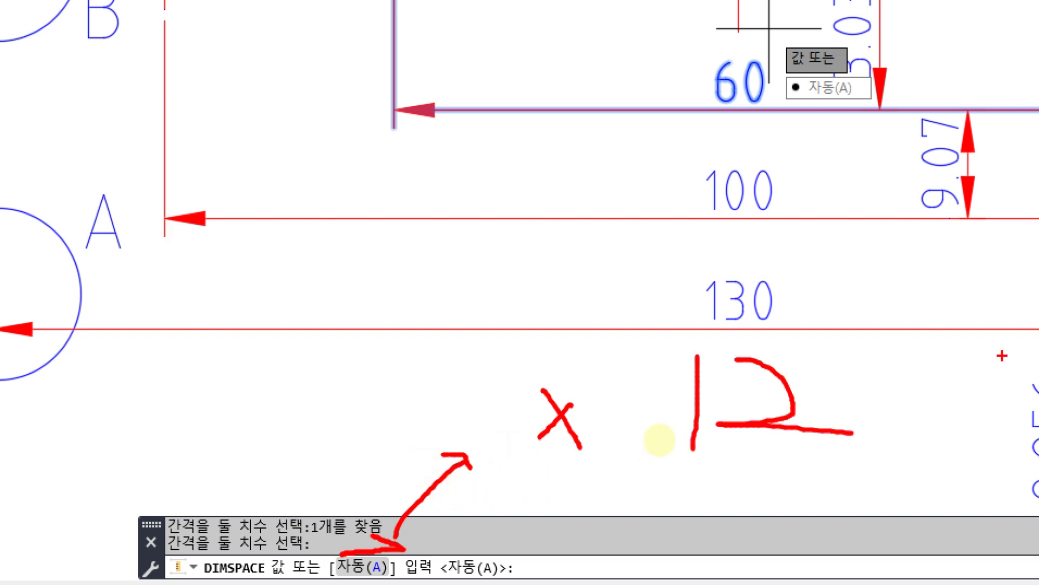
mouse_move(1023, 323)
left_mouse_down()
mouse_move(996, 425)
mouse_move(912, 415)
left_mouse_up()
mouse_move(938, 379)
left_mouse_down()
mouse_move(916, 399)
mouse_move(941, 449)
left_mouse_up()
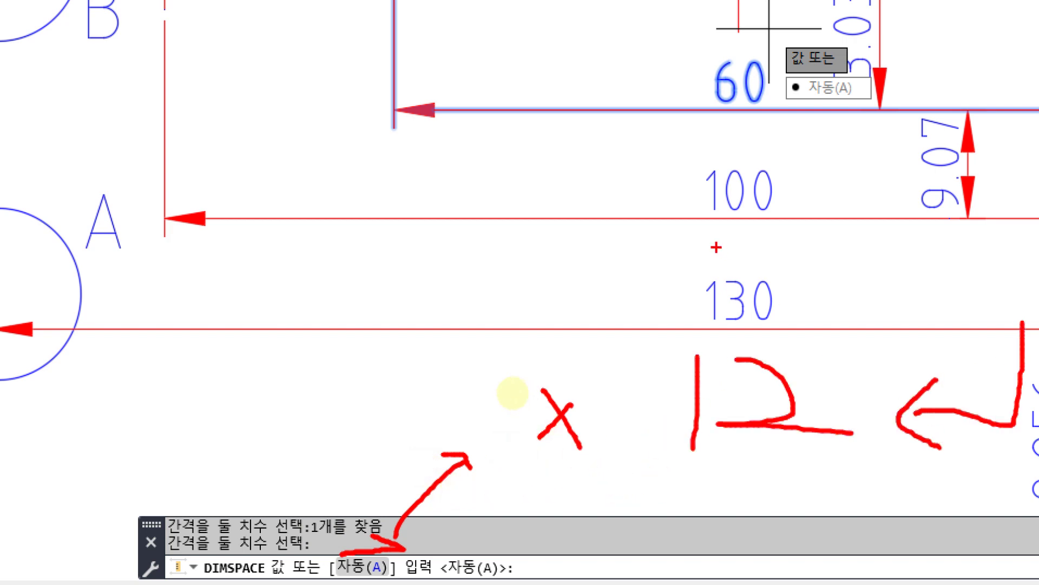
key("Escape")
- Set the DIMSPACE value to 12 for the lower 60 dimension and check its new position
type("12")
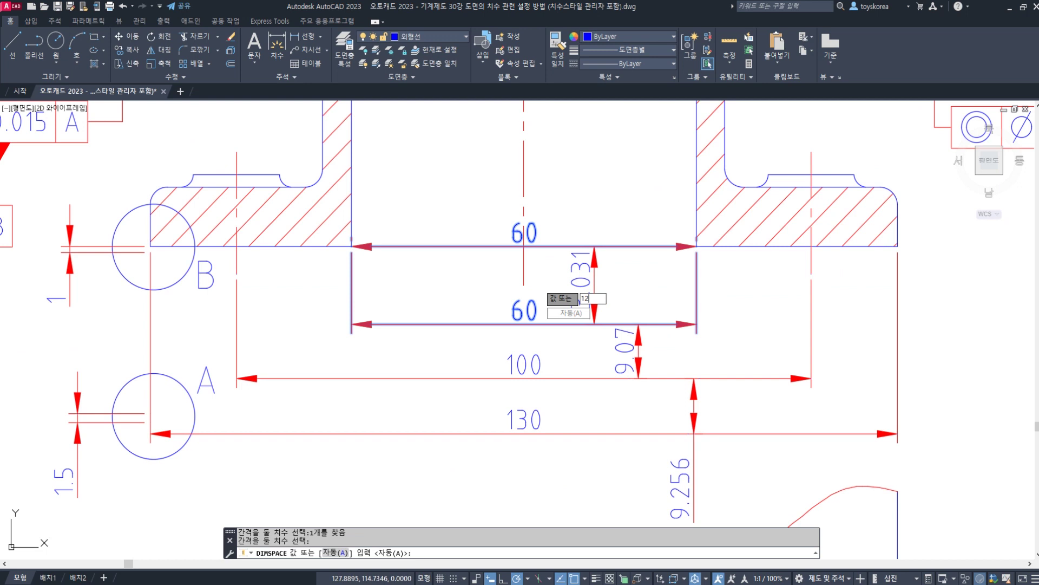
key("Return")
key("Escape")
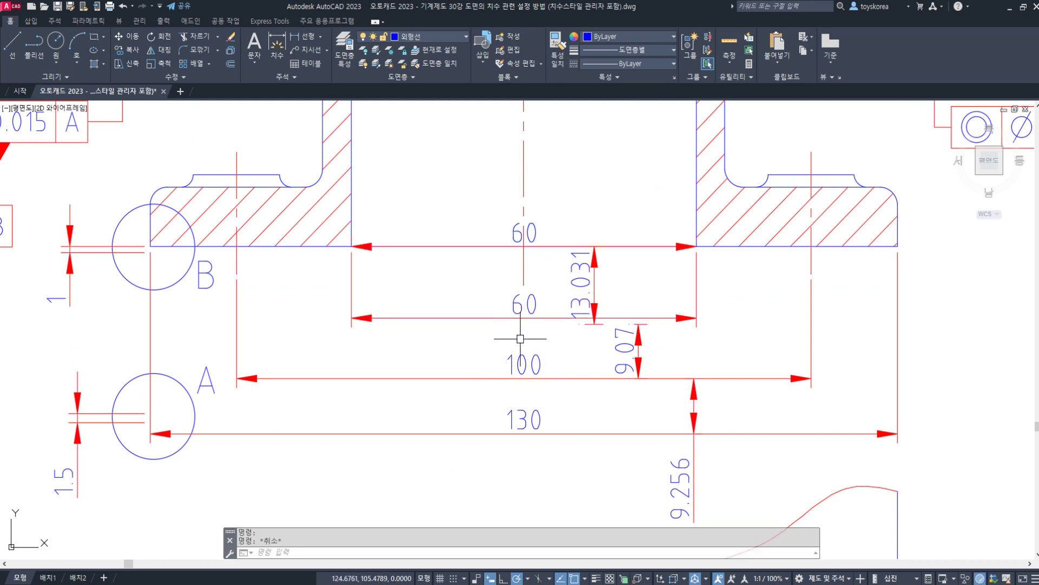
left_click(552, 318)
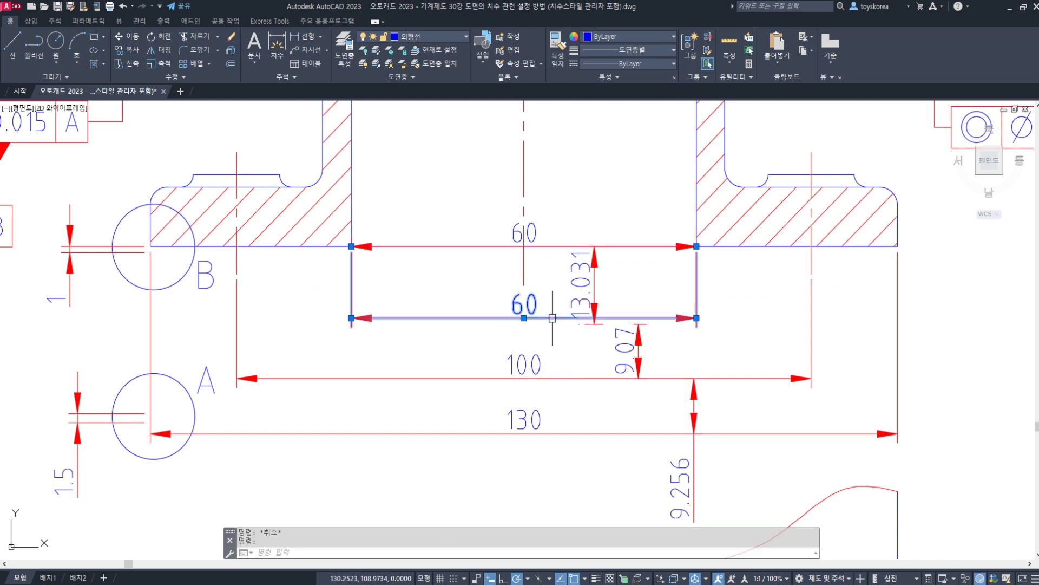
key("Escape")
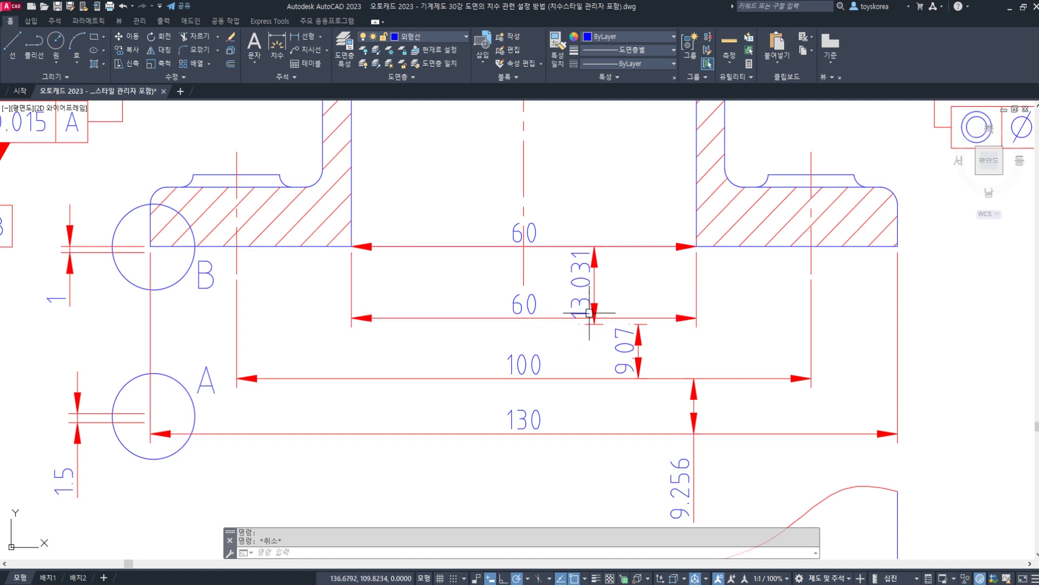
left_click(594, 311)
key("Escape")
- Add a vertical linear dimension between the 60 dimension line on the bottom edge and the 60 dimension line below it
type("DLI")
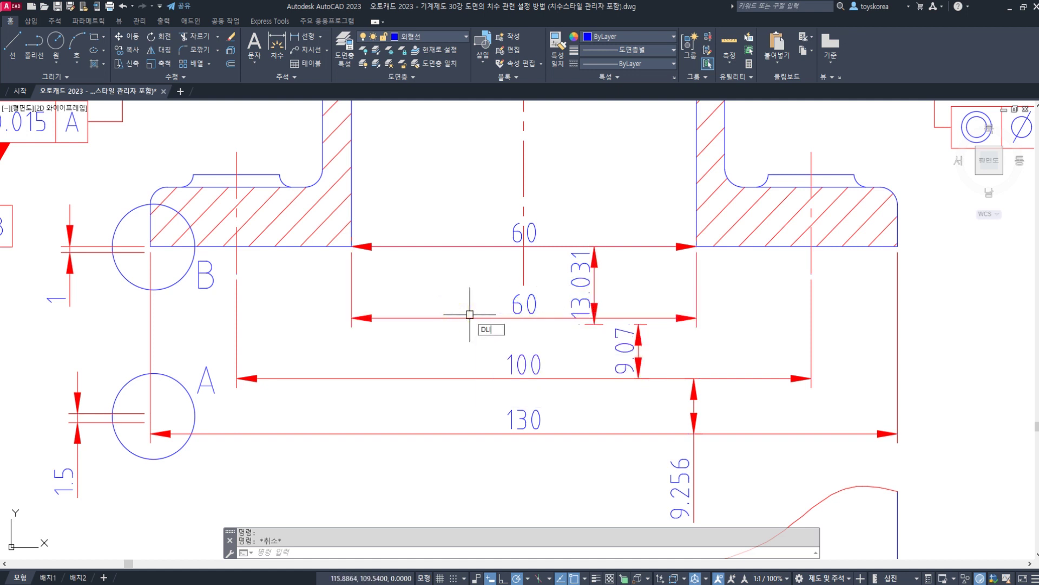
key("Return")
left_click(460, 252)
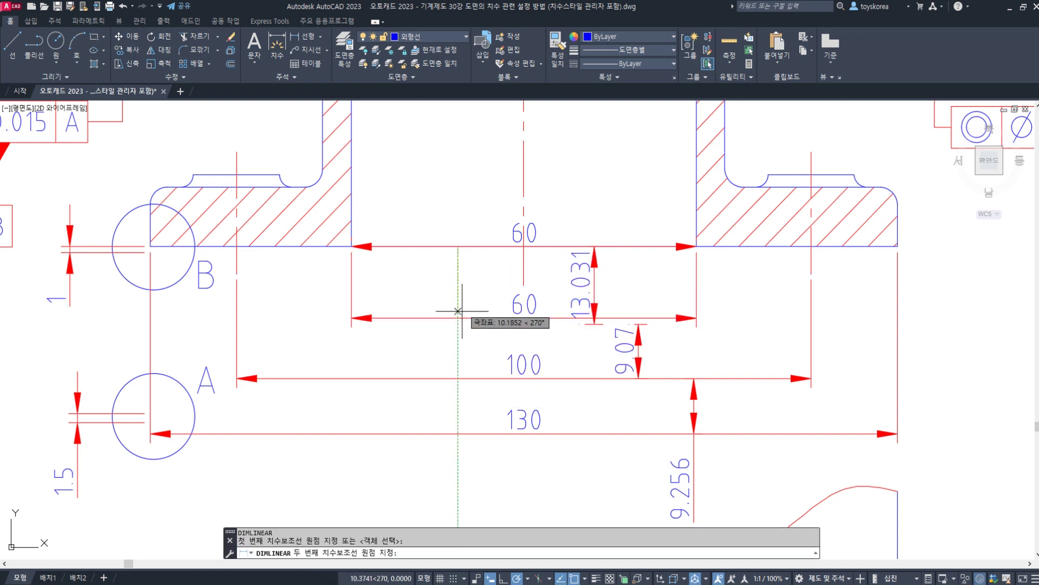
left_click(459, 319)
left_click(455, 309)
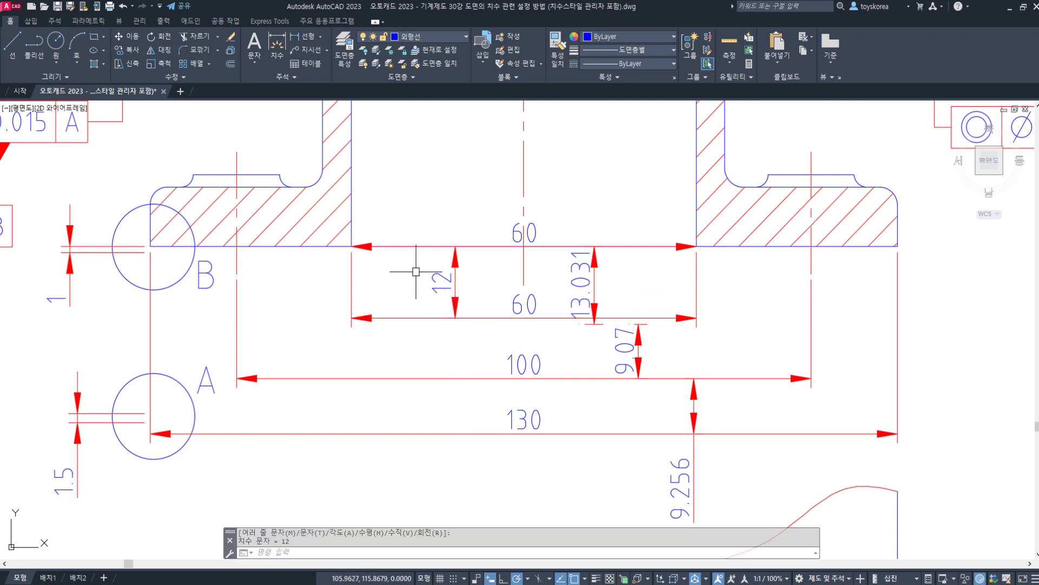
- Run DIMSPACE with the lower 60 dimension as base and space the 100 and 130 dimensions at 8
left_click(483, 349)
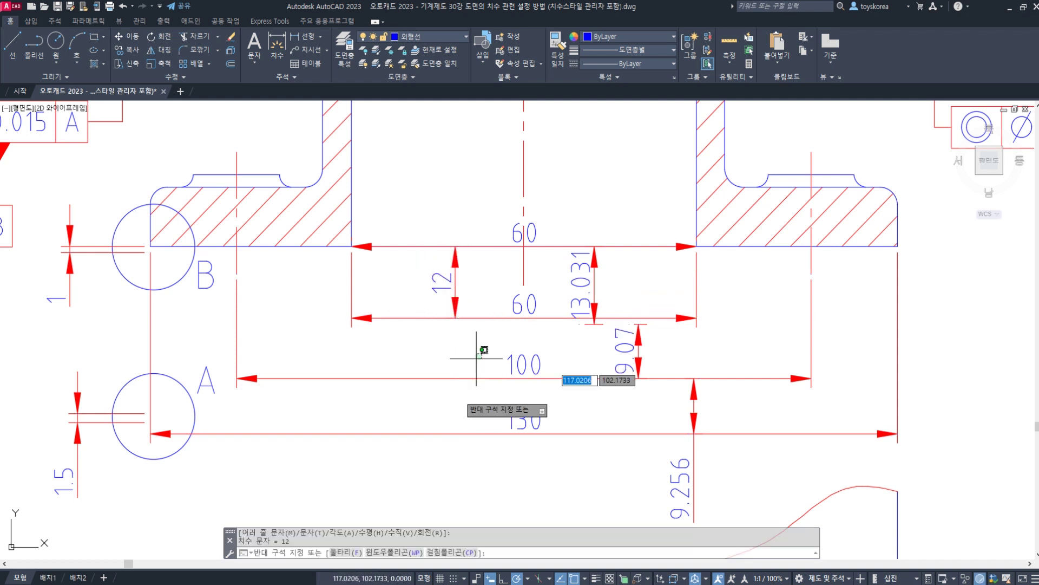
left_click(435, 459)
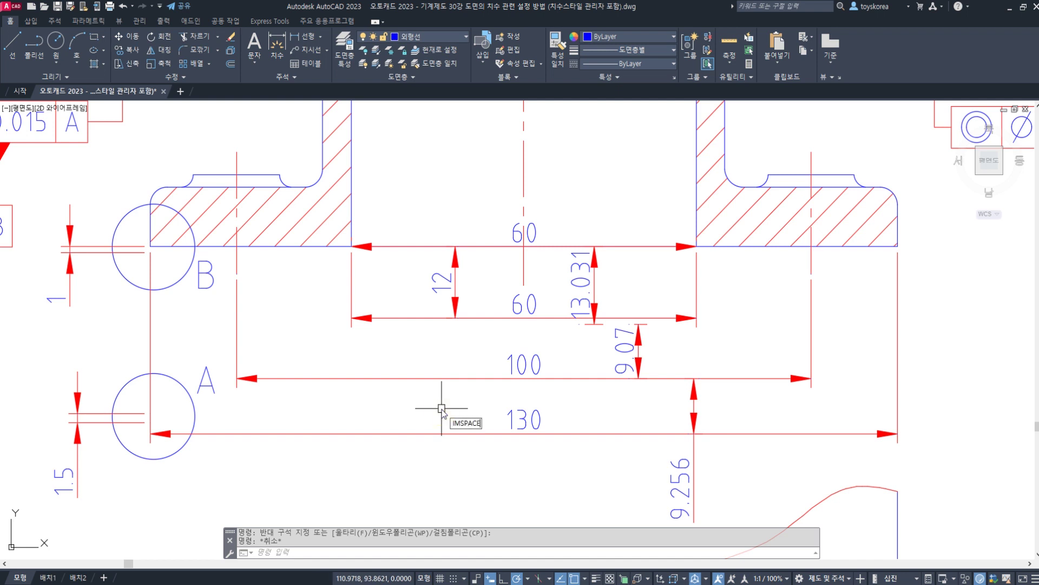
key("Return")
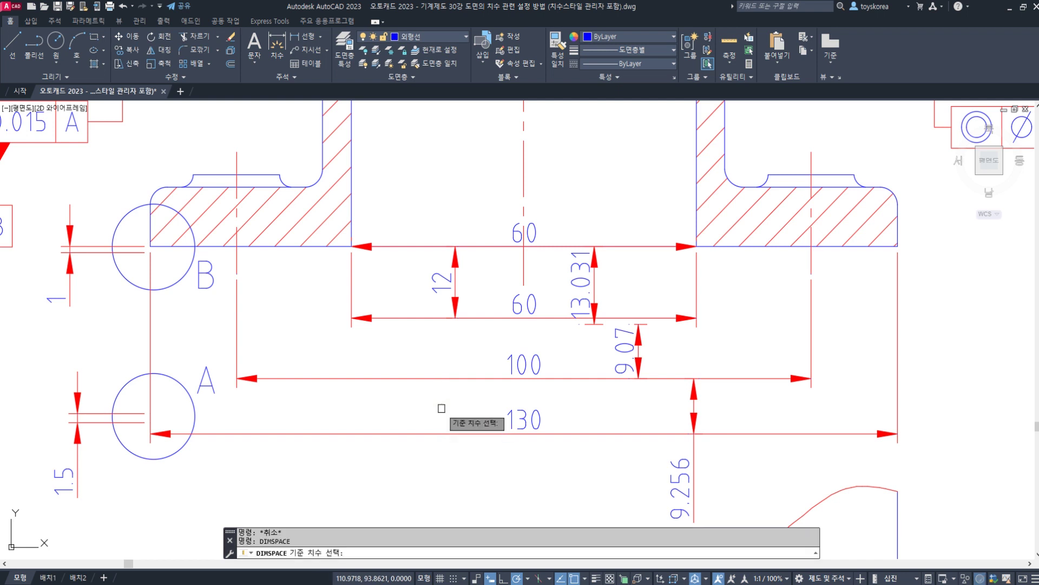
left_click(519, 305)
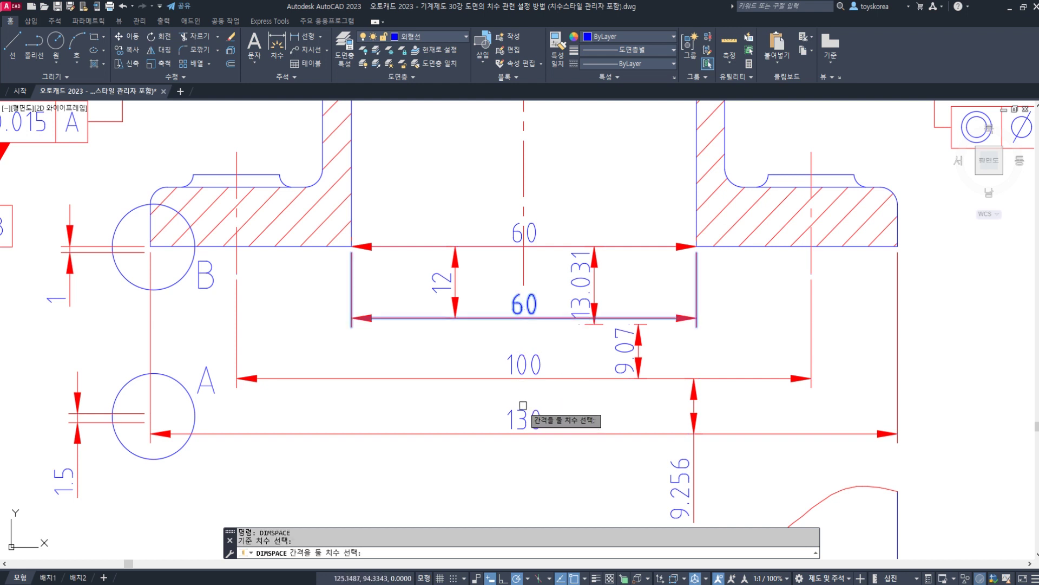
left_click(525, 374)
left_click(525, 413)
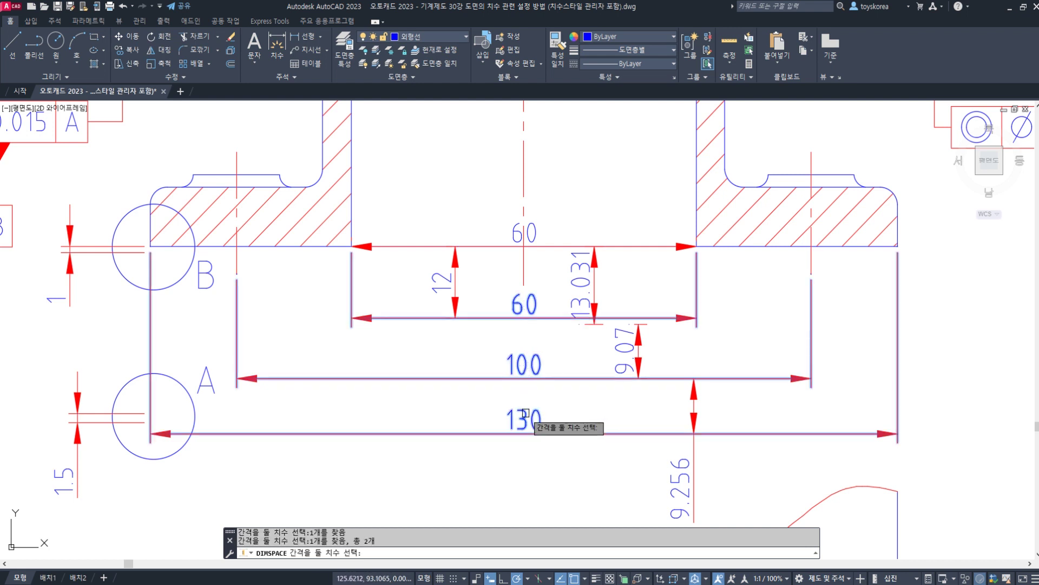
right_click(494, 363)
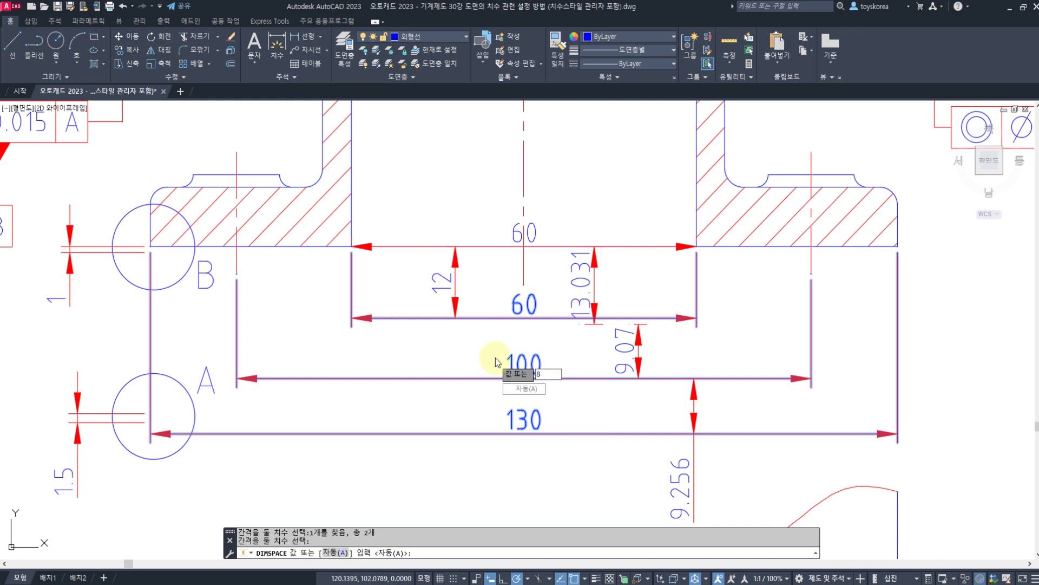
key("Return")
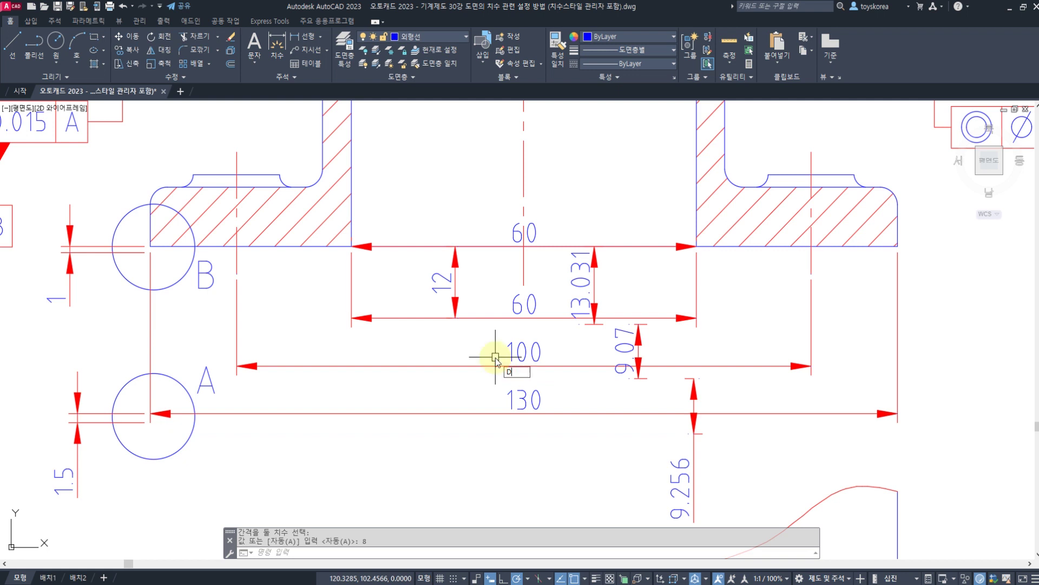
- Add vertical linear dimensions across the gaps between the lower 60 and 100 dimension lines and between the 100 and 130 lines
type("DIMLI")
key("Return")
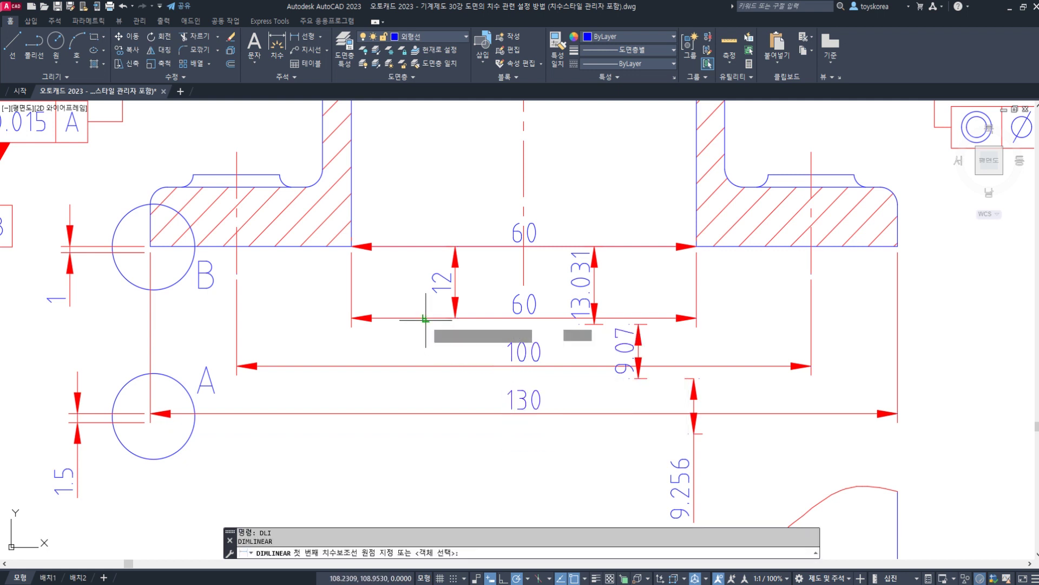
left_click(426, 319)
left_click(426, 366)
left_click(415, 357)
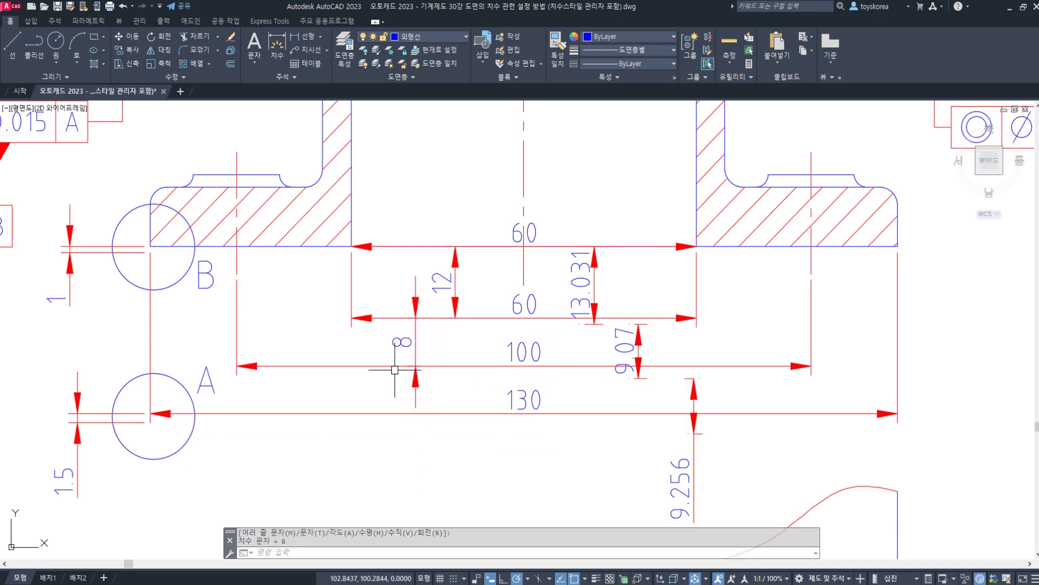
key("Return")
left_click(393, 366)
left_click(384, 413)
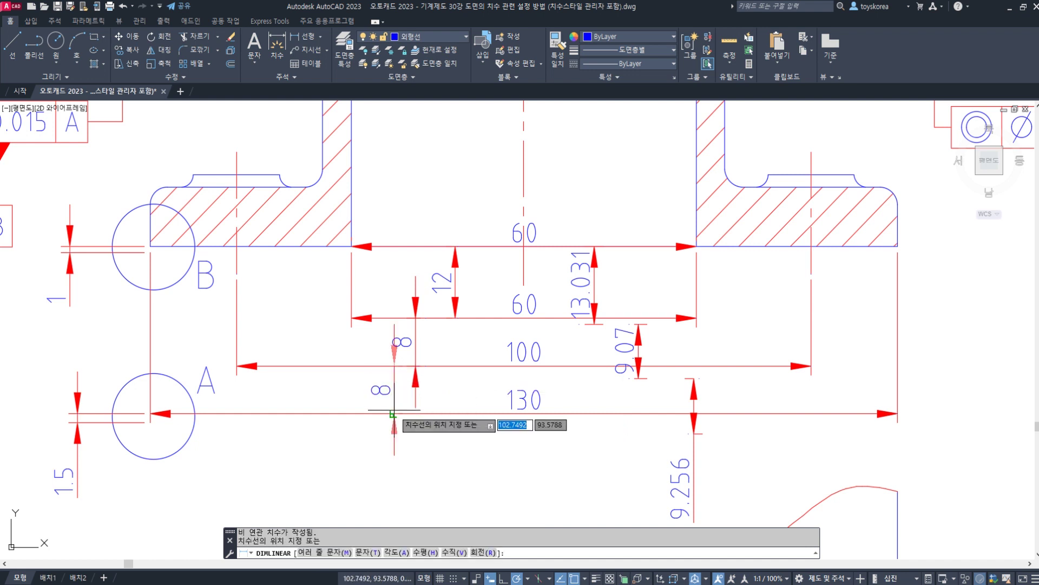
left_click(382, 403)
key("Escape")
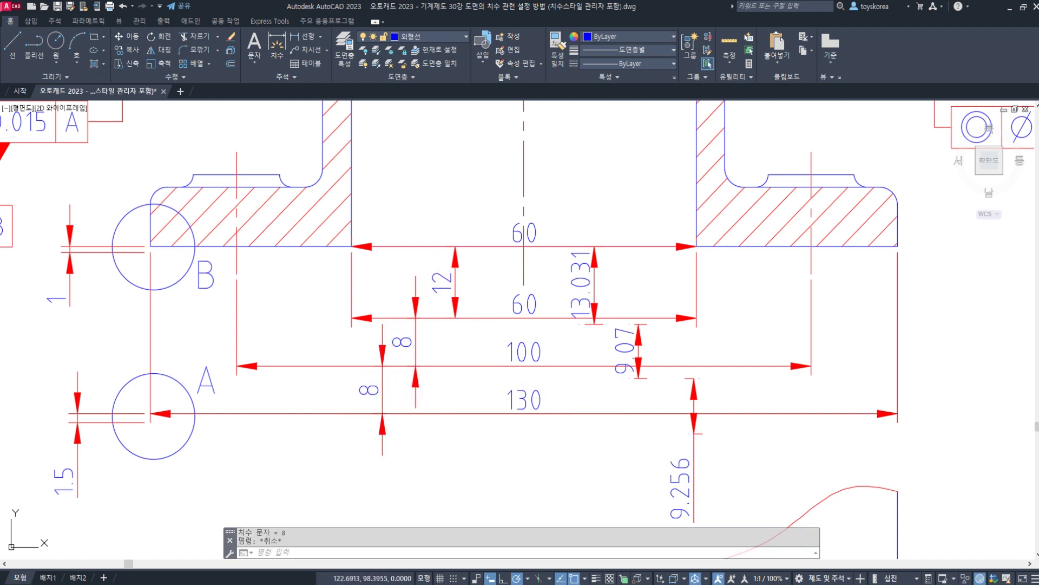
- Undo the newly added gap dimensions and the DIMSPACE adjustments to the lower 60, 100 and 130 dimensions
left_click(548, 431)
left_click(512, 292)
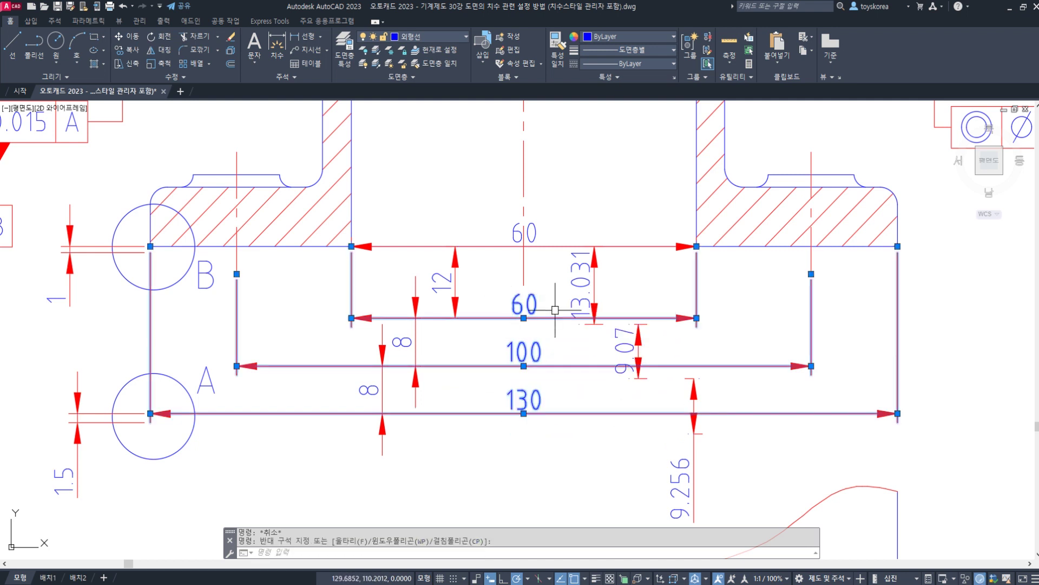
key("Escape")
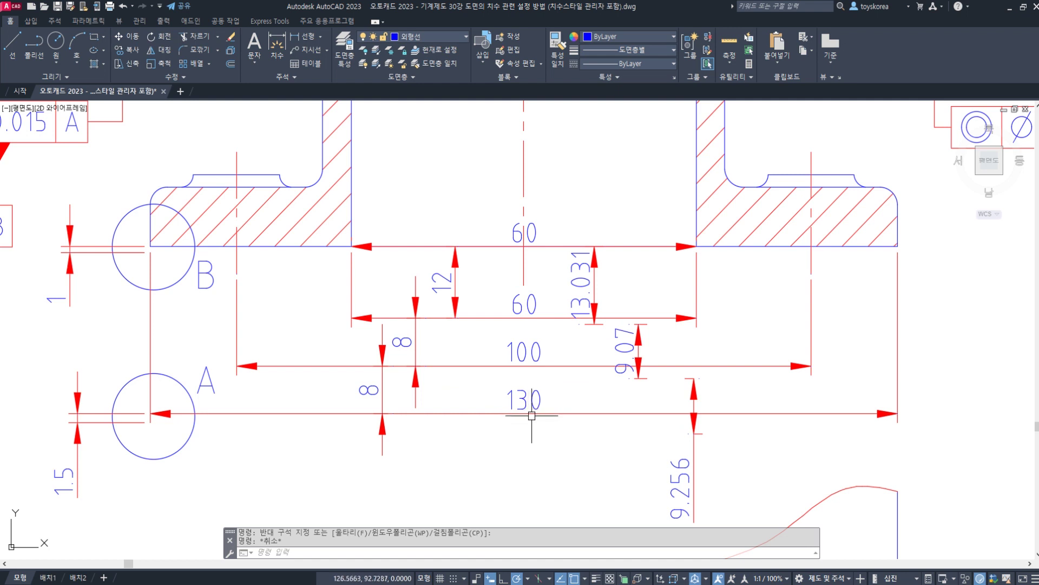
key("Escape")
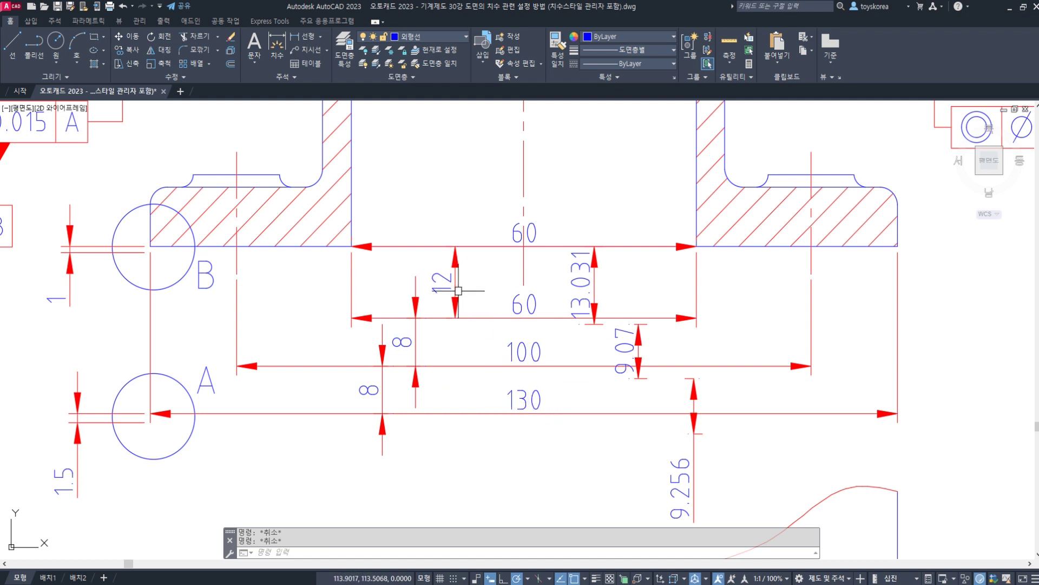
key("ctrl+z")
key("ctrl+z")
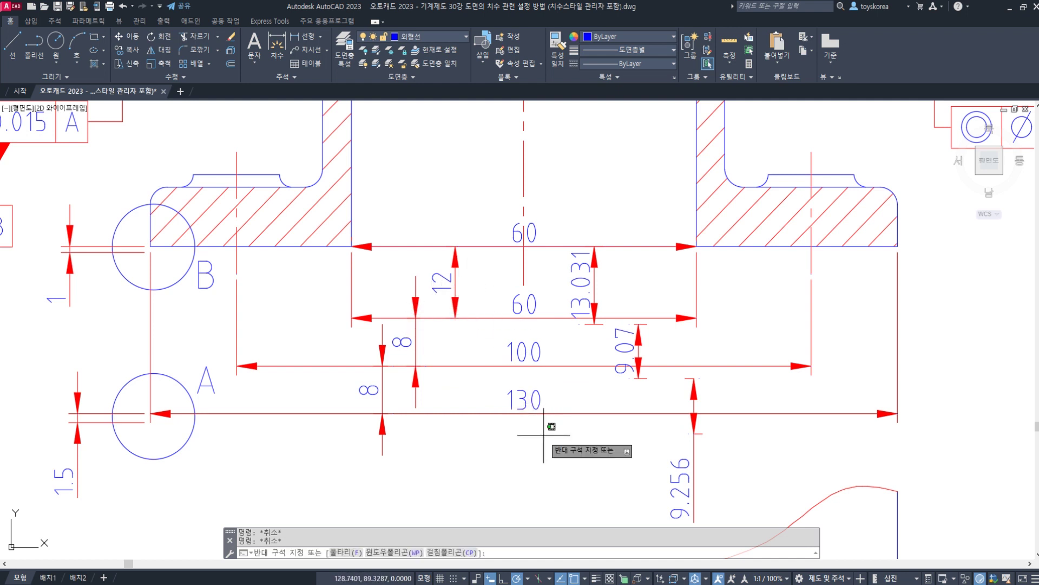
key("ctrl+z")
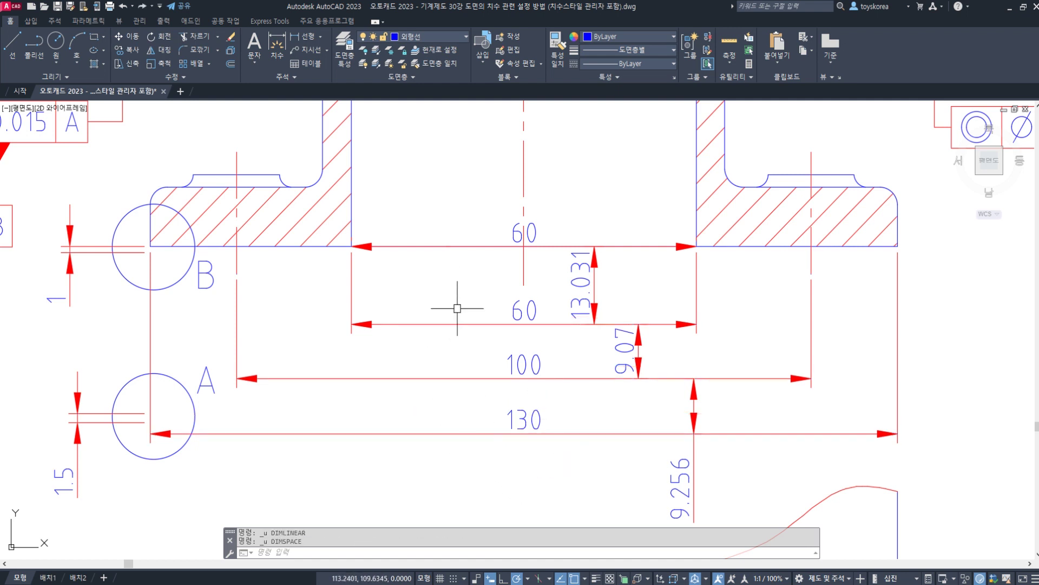
- Erase the 9.256, 9.07 and 13.031 check dimensions between the stacked dimension lines
left_click(717, 418)
left_click(654, 388)
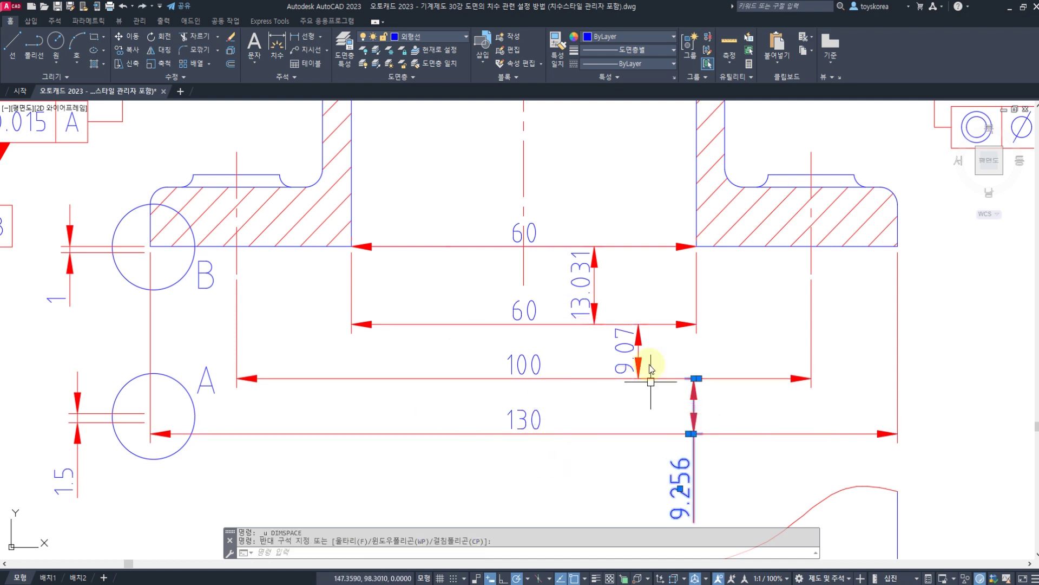
type("e")
left_click(657, 355)
left_click(618, 334)
type("e")
left_click(616, 288)
left_click(581, 267)
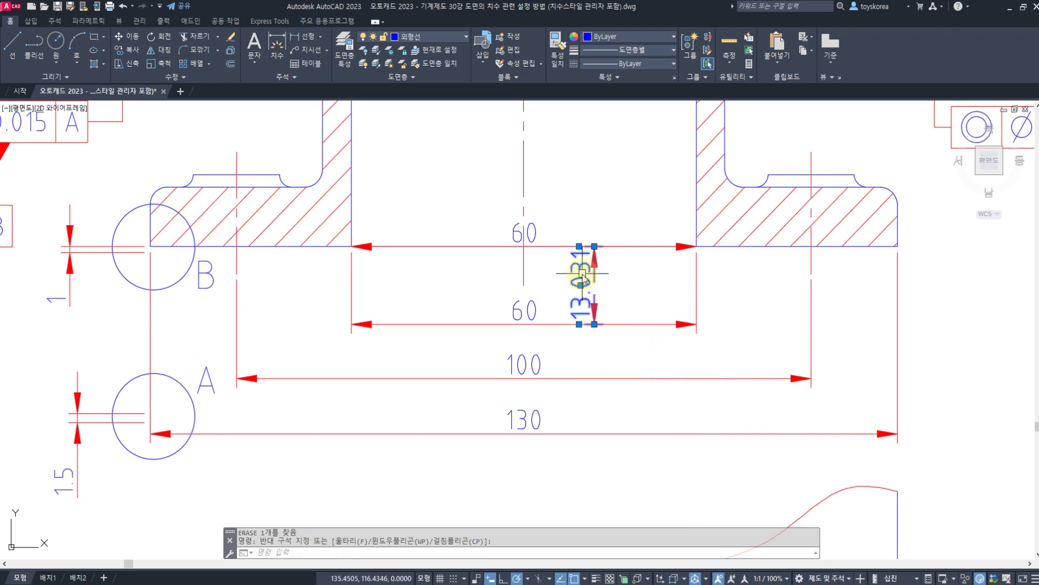
type("e")
- Erase the 60 dimension lying on the part's bottom edge
scroll(574, 301, "down", 6)
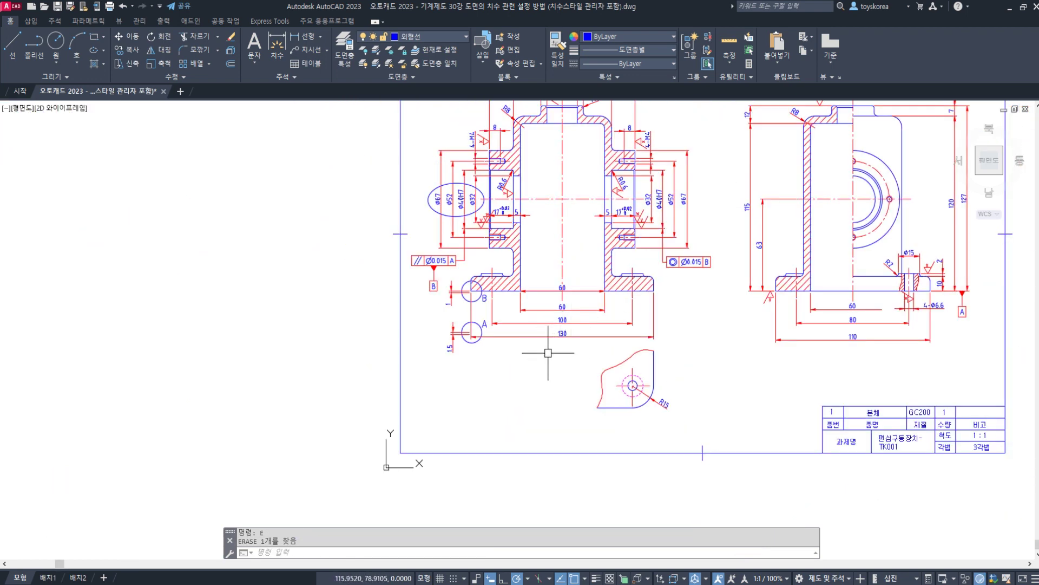
scroll(551, 309, "up", 4)
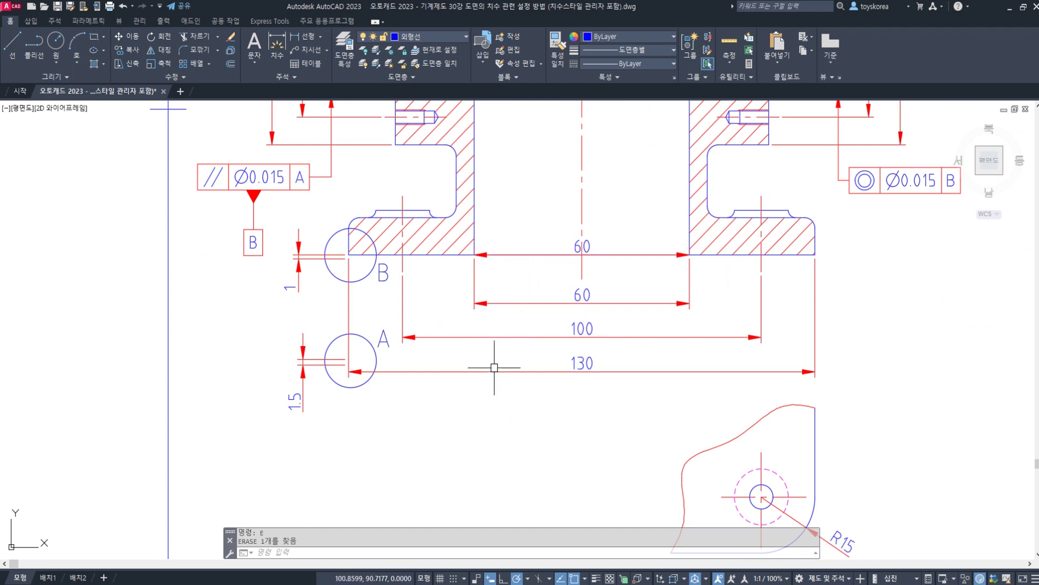
left_click(631, 389)
left_click(596, 279)
key("Escape")
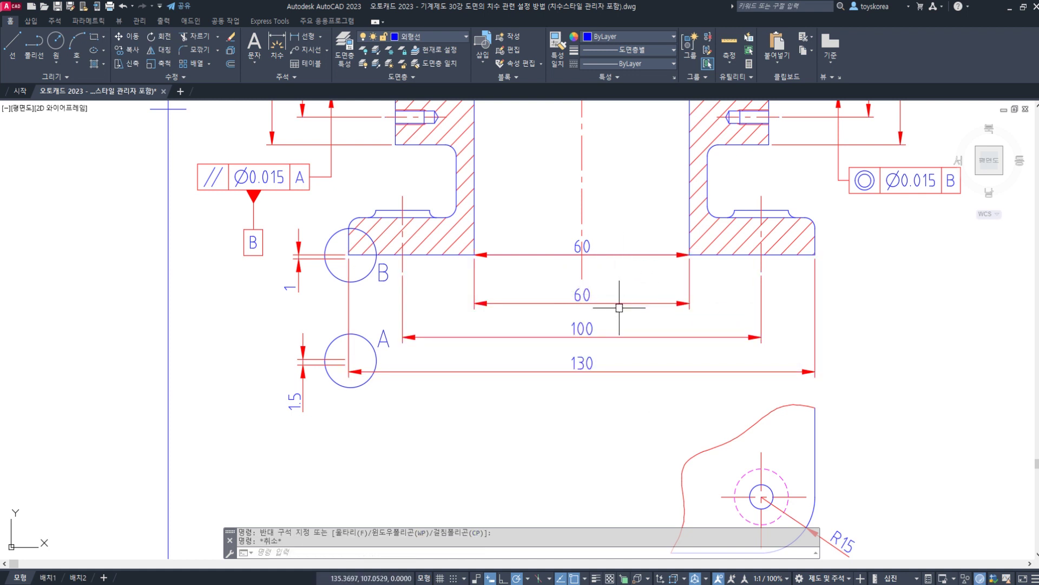
key("Escape")
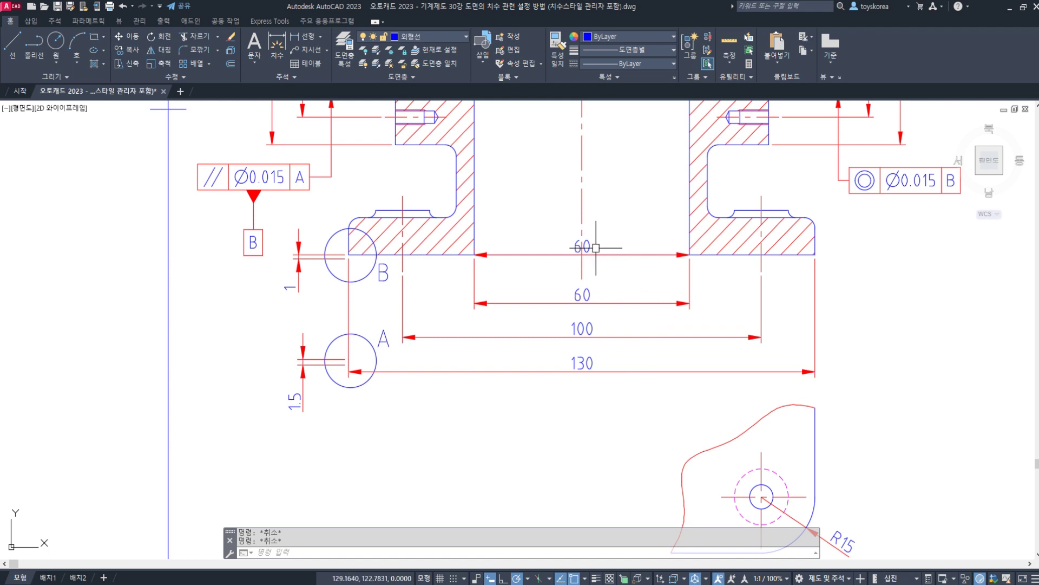
left_click(598, 254)
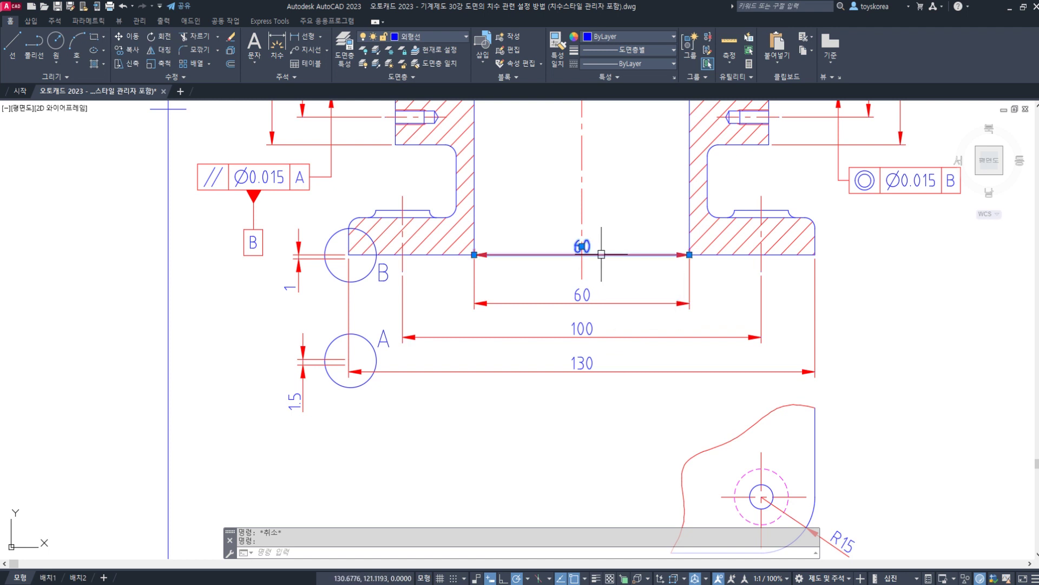
type("e")
key("Return")
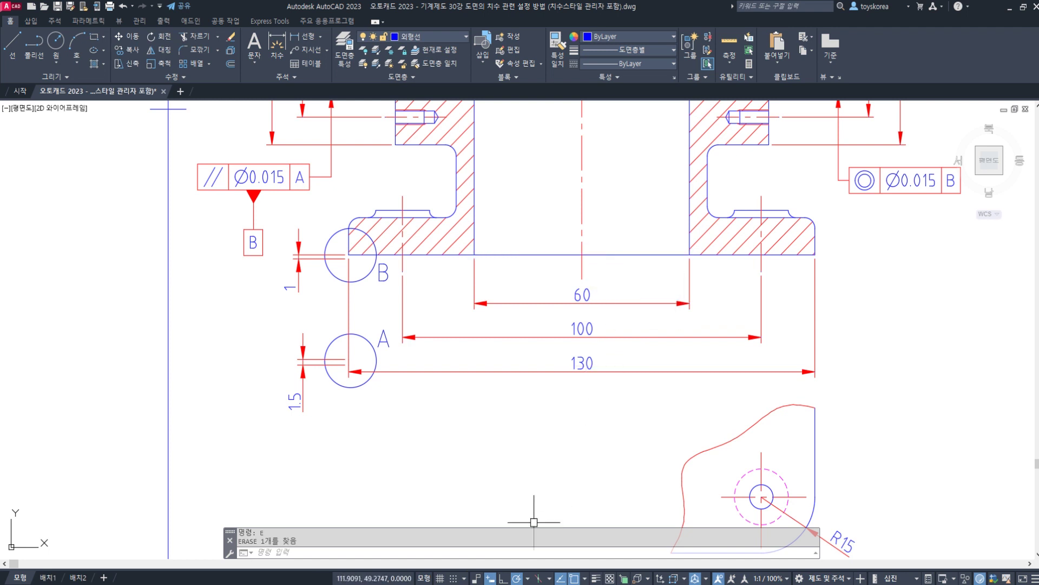
- Switch to the Notepad lesson notes and examine the rules on first and subsequent dimension line spacing and the DIMSPACE command
key("alt+Tab")
left_click(142, 159)
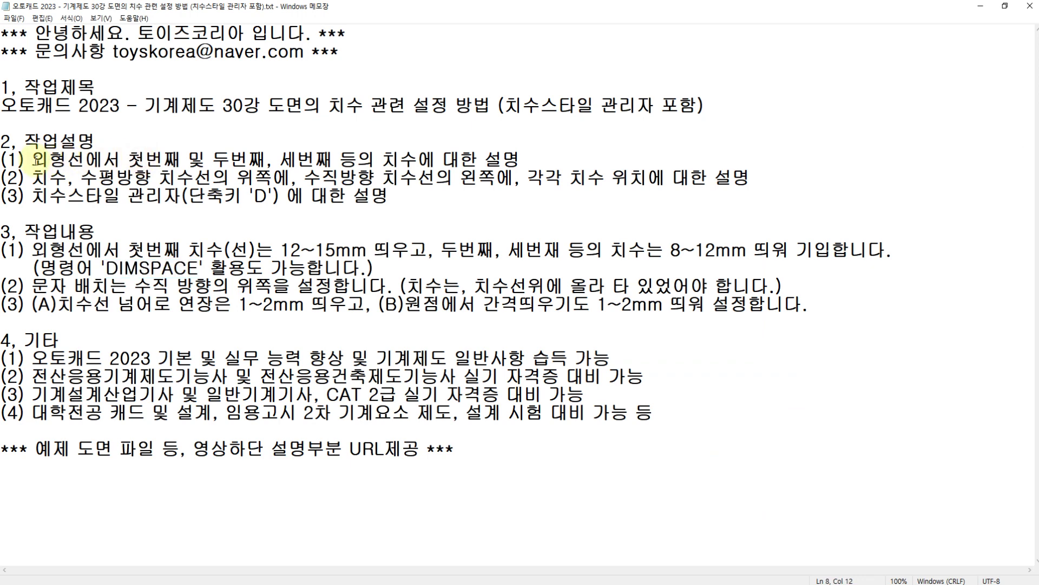
left_click_drag(34, 159, 520, 159)
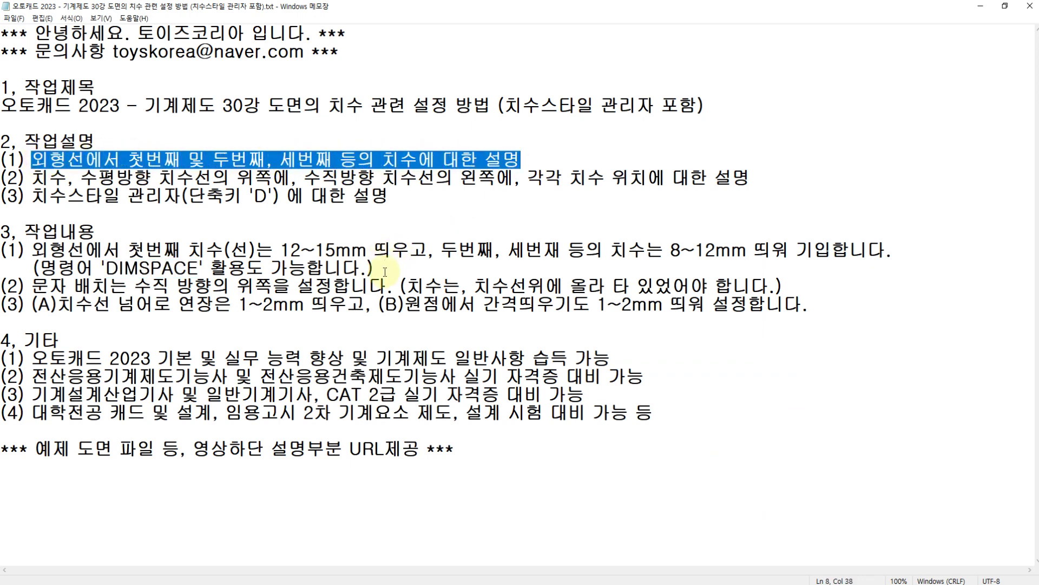
left_click_drag(374, 269, 115, 251)
left_click(115, 251)
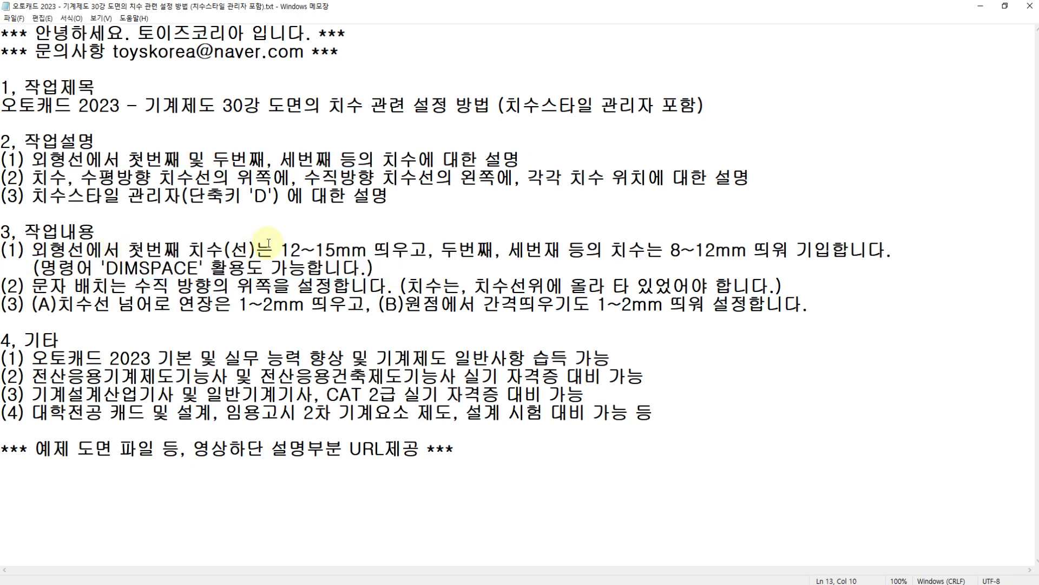
left_click(646, 250)
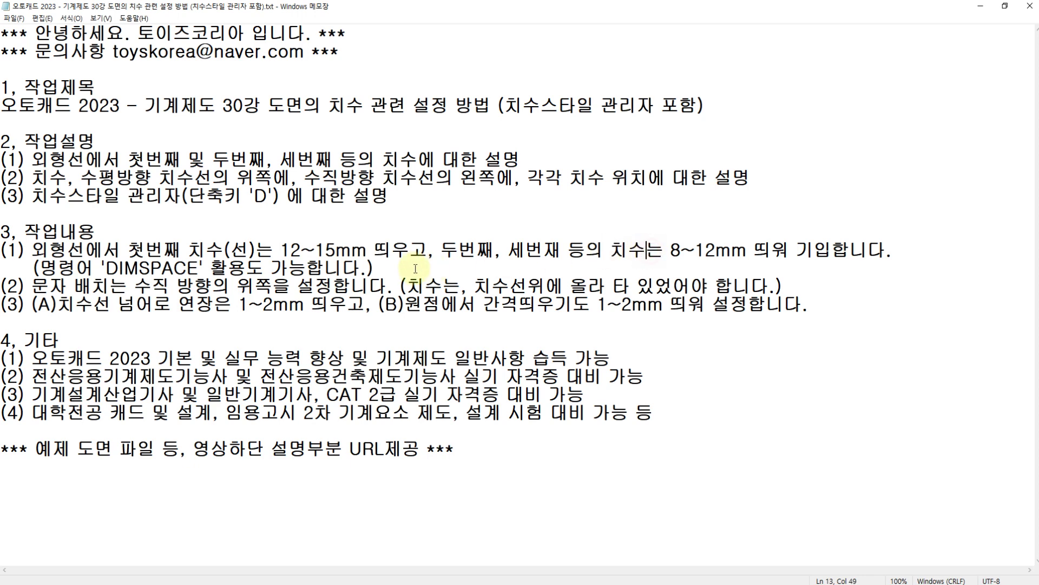
left_click_drag(101, 267, 198, 267)
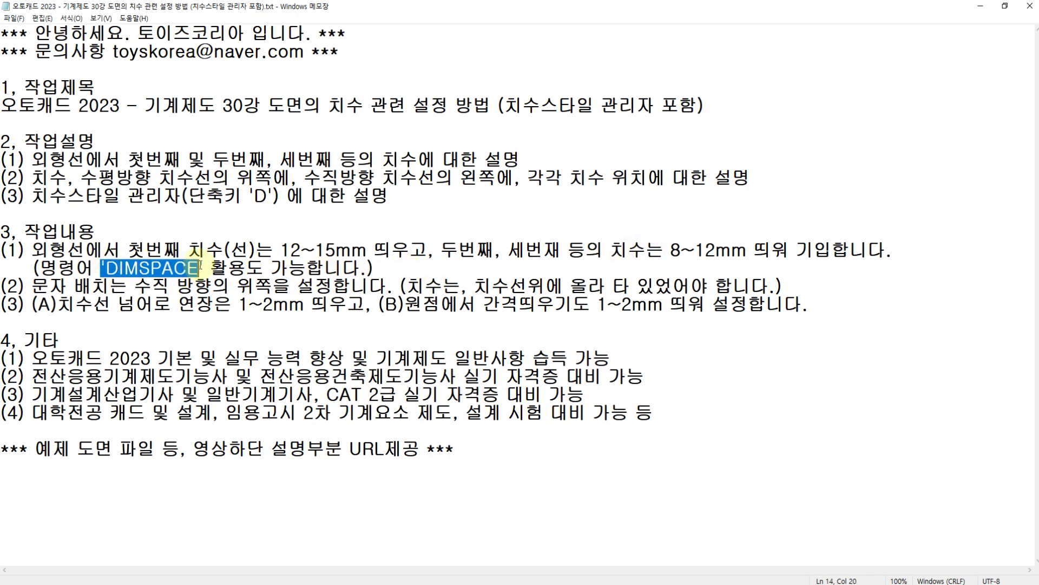
left_click_drag(374, 269, 48, 246)
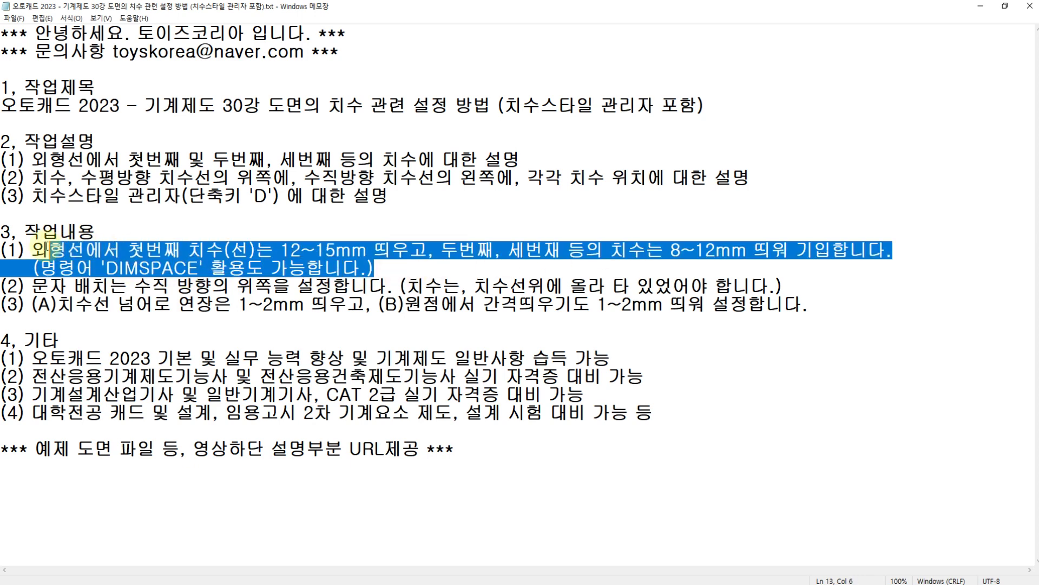
left_click(81, 250)
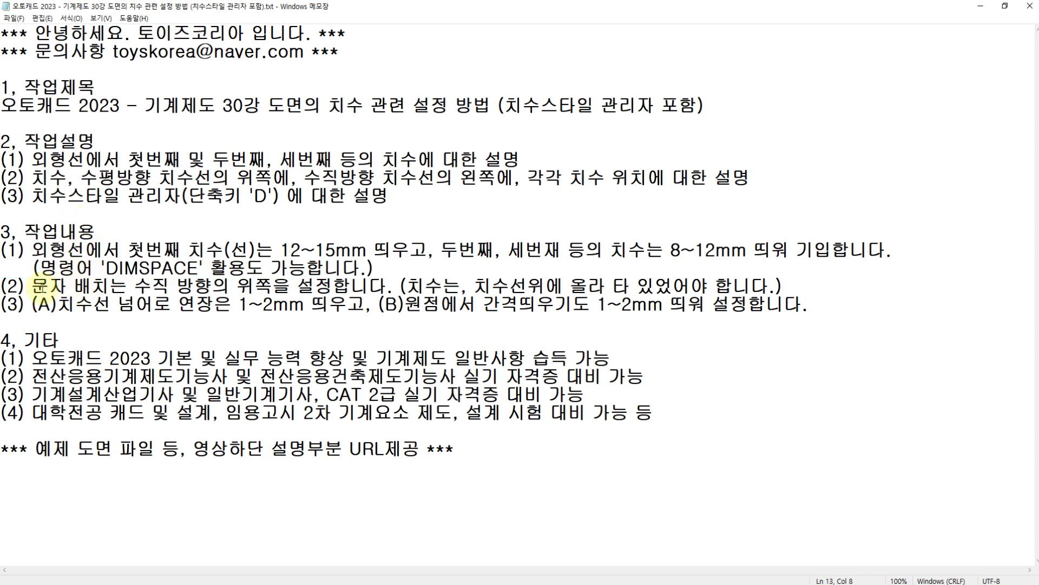
- Examine the note on vertical text placement above the dimension line
left_click_drag(33, 287, 91, 286)
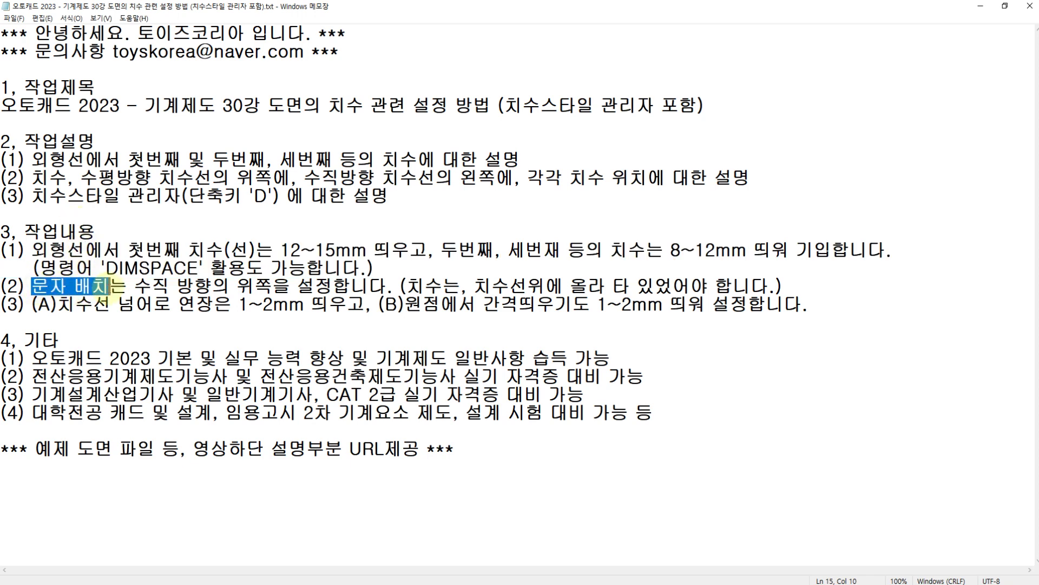
left_click_drag(406, 286, 443, 285)
left_click(51, 285)
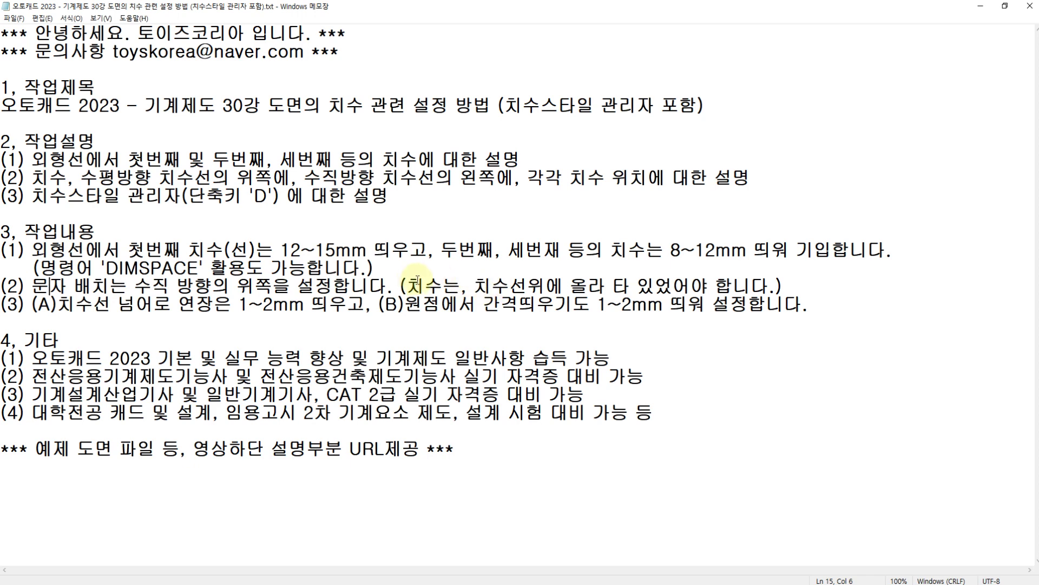
- Select the sentence "치수는, 치수선위에 올라 타 있었어야 합니다." and sketch a 10 above a dimension line beside one centred on it
mouse_move(407, 285)
left_mouse_down()
mouse_move(779, 284)
mouse_move(409, 285)
left_mouse_up()
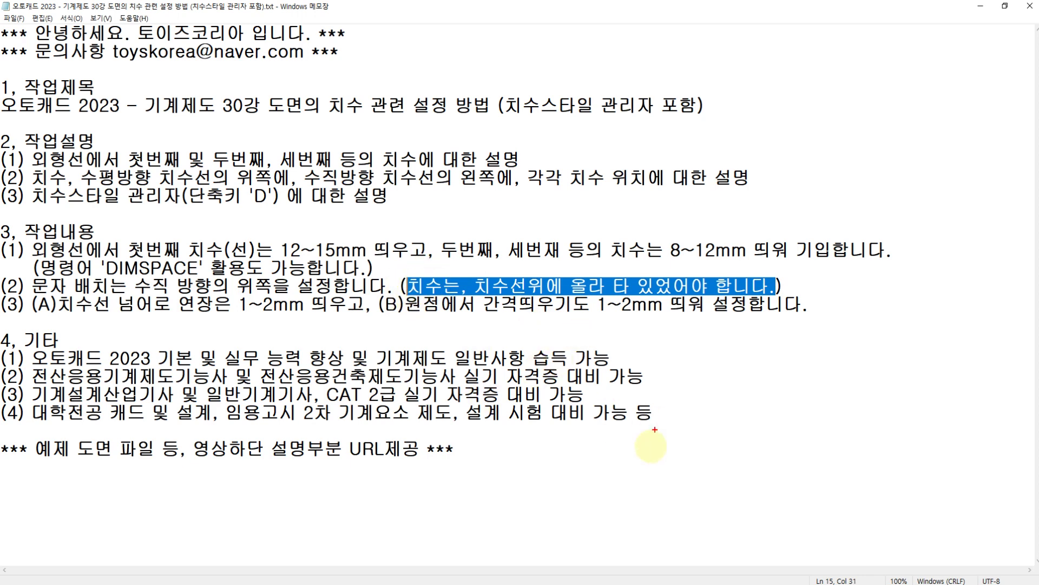
mouse_move(593, 468)
left_mouse_down()
mouse_move(813, 458)
mouse_move(805, 478)
left_mouse_up()
mouse_move(572, 291)
left_mouse_down()
mouse_move(475, 289)
mouse_move(544, 268)
mouse_move(552, 303)
left_mouse_up()
mouse_move(690, 429)
left_mouse_down()
mouse_move(690, 458)
mouse_move(731, 441)
mouse_move(713, 440)
left_mouse_up()
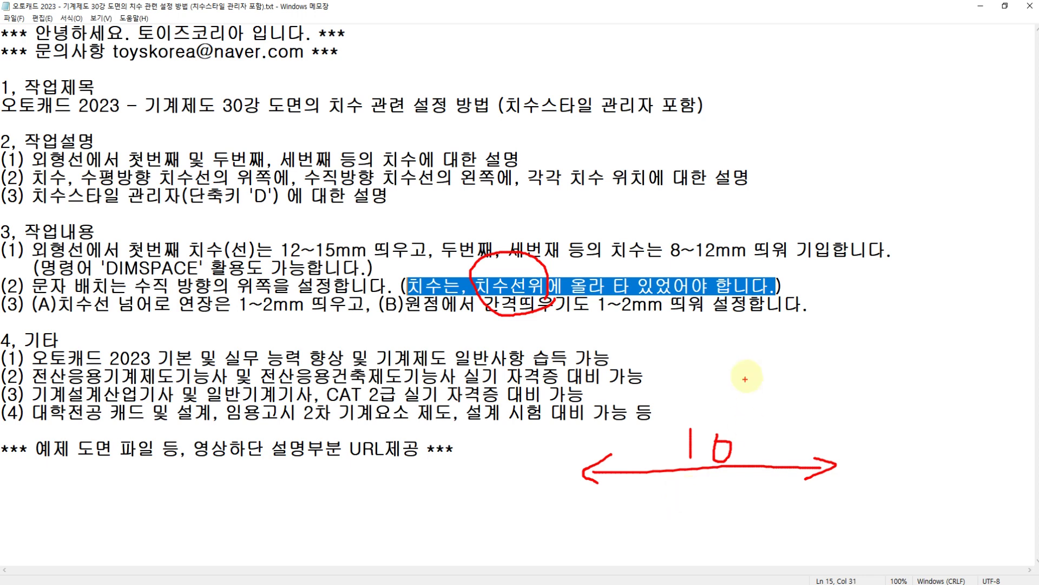
mouse_move(771, 356)
left_mouse_down()
mouse_move(742, 376)
mouse_move(775, 387)
mouse_move(905, 371)
left_mouse_up()
left_click_drag(905, 372, 872, 386)
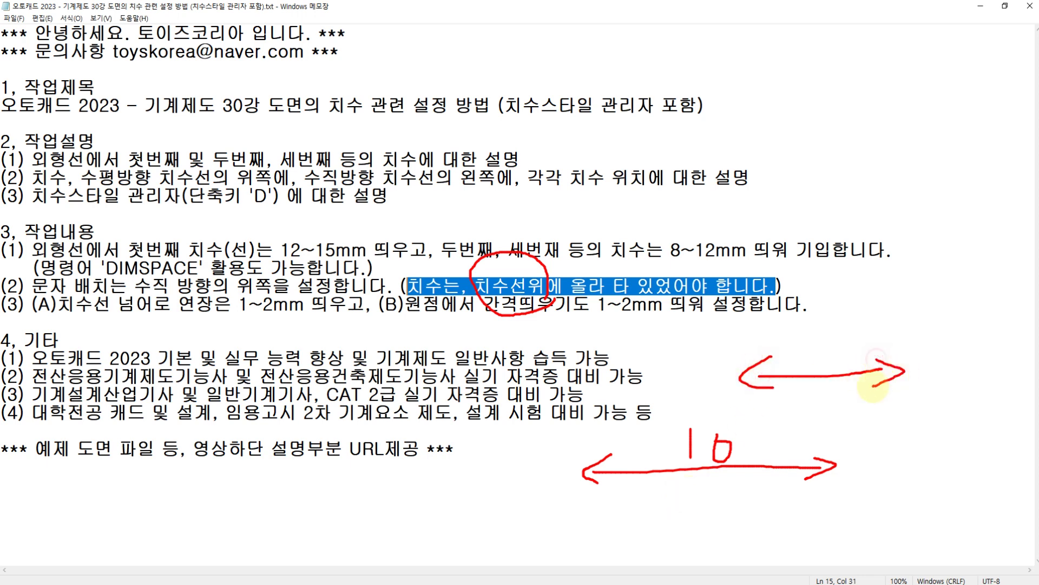
left_click_drag(825, 363, 825, 383)
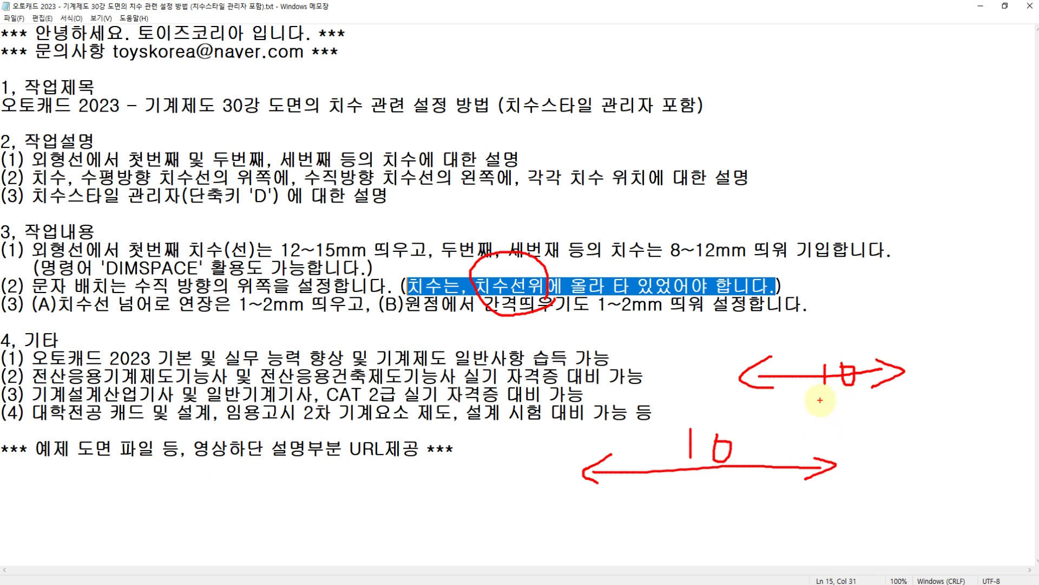
mouse_move(825, 401)
left_mouse_down()
mouse_move(838, 357)
mouse_move(830, 401)
mouse_move(752, 439)
mouse_move(771, 442)
left_mouse_up()
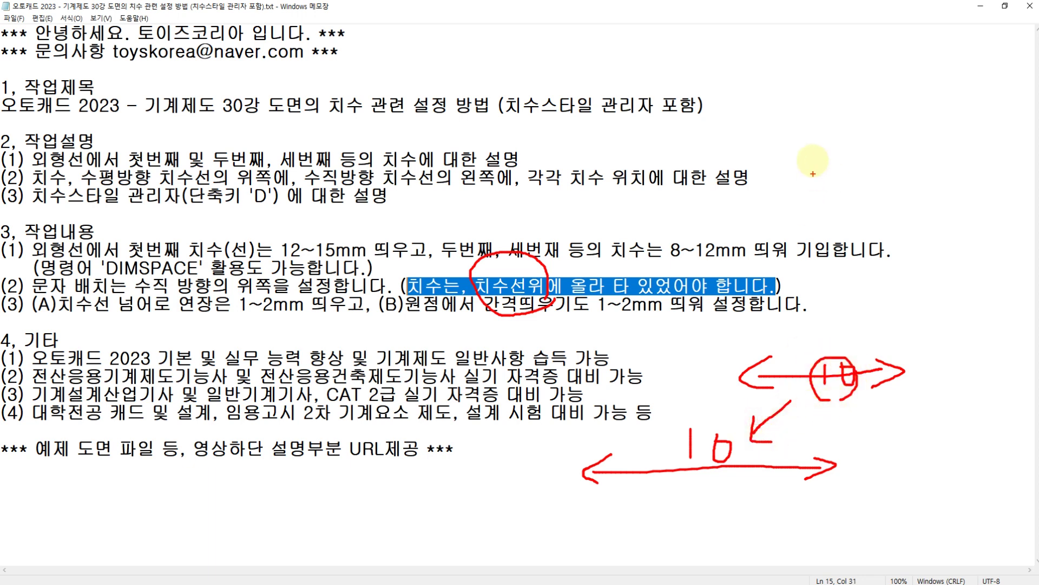
- Sketch a horizontal dimension with 10 below its line, circle the above-line example, and cross out the centred and below-line ones
mouse_move(822, 124)
left_mouse_down()
mouse_move(799, 176)
mouse_move(970, 157)
left_mouse_up()
mouse_move(957, 143)
left_mouse_down()
mouse_move(969, 158)
mouse_move(897, 187)
left_mouse_up()
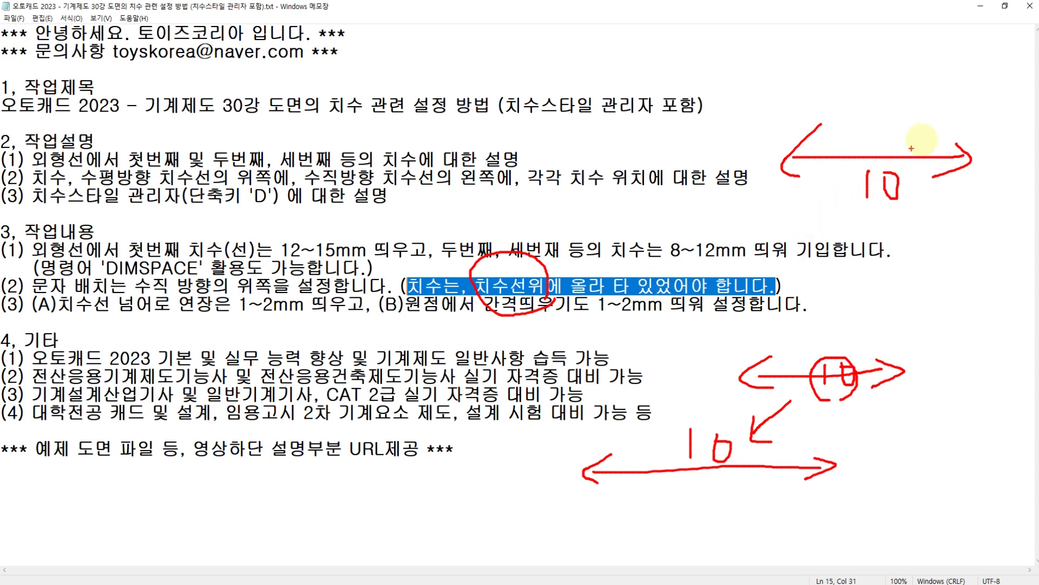
left_click_drag(934, 131, 850, 211)
left_click_drag(850, 144, 904, 219)
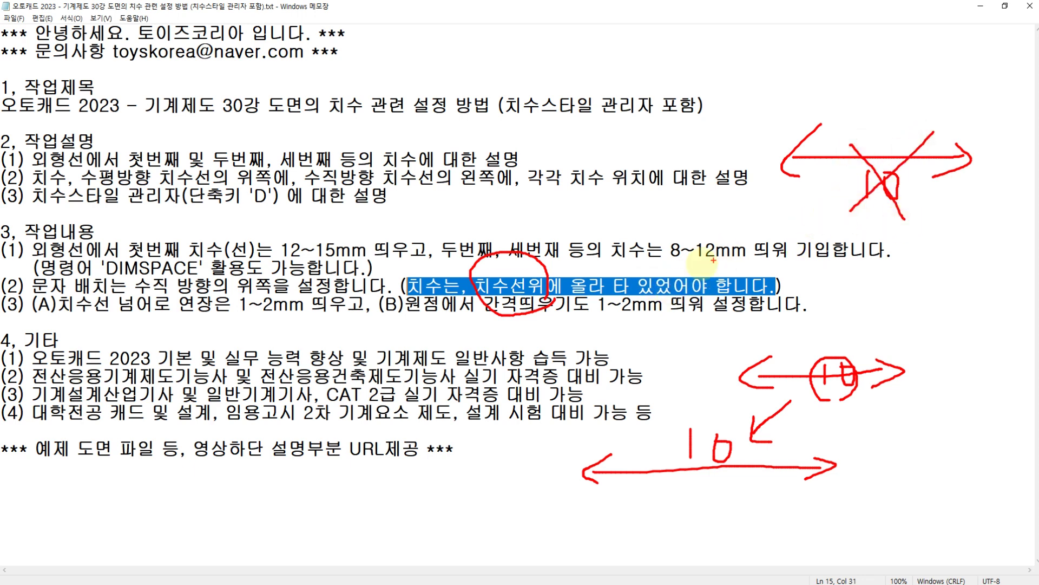
mouse_move(487, 306)
left_mouse_down()
mouse_move(391, 309)
mouse_move(394, 260)
mouse_move(441, 279)
mouse_move(420, 313)
left_mouse_up()
mouse_move(514, 311)
left_mouse_down()
mouse_move(469, 297)
mouse_move(558, 270)
mouse_move(541, 312)
left_mouse_up()
mouse_move(743, 509)
left_mouse_down()
mouse_move(574, 422)
mouse_move(866, 449)
mouse_move(753, 509)
left_mouse_up()
left_click_drag(867, 321, 805, 387)
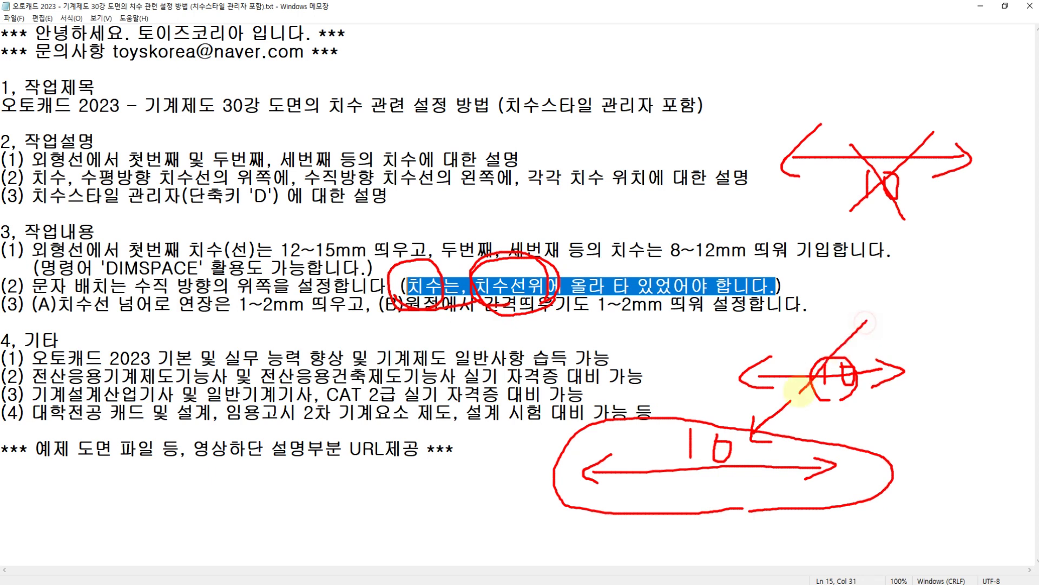
left_click_drag(800, 341, 854, 398)
left_click_drag(910, 147, 857, 208)
left_click_drag(851, 137, 905, 219)
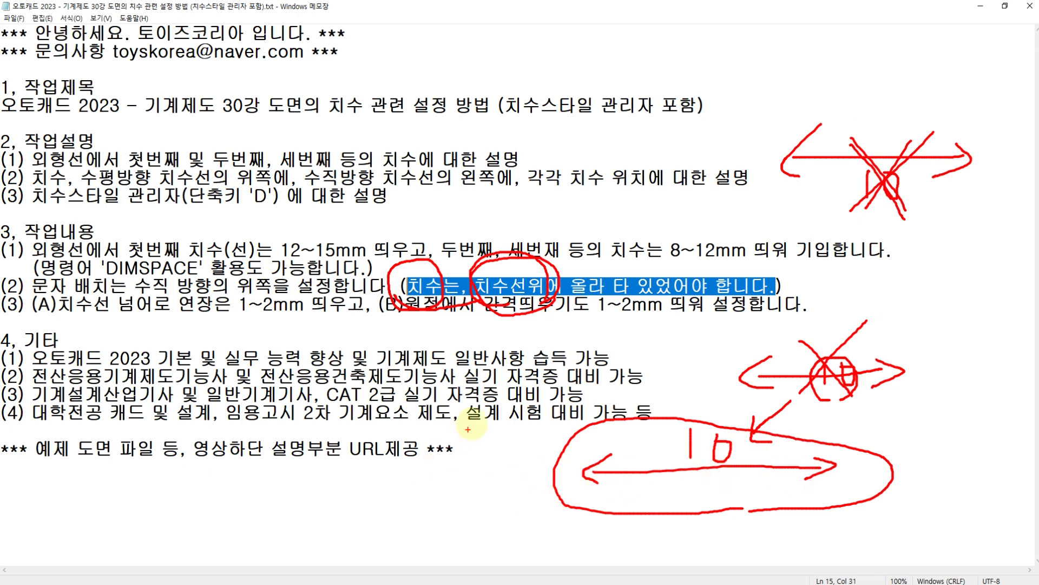
- Sketch a vertical dimension with its text left of the line, mark the note's vertical text placement 위쪽, and clear the markup
mouse_move(477, 407)
left_mouse_down()
mouse_move(467, 541)
mouse_move(481, 540)
left_mouse_up()
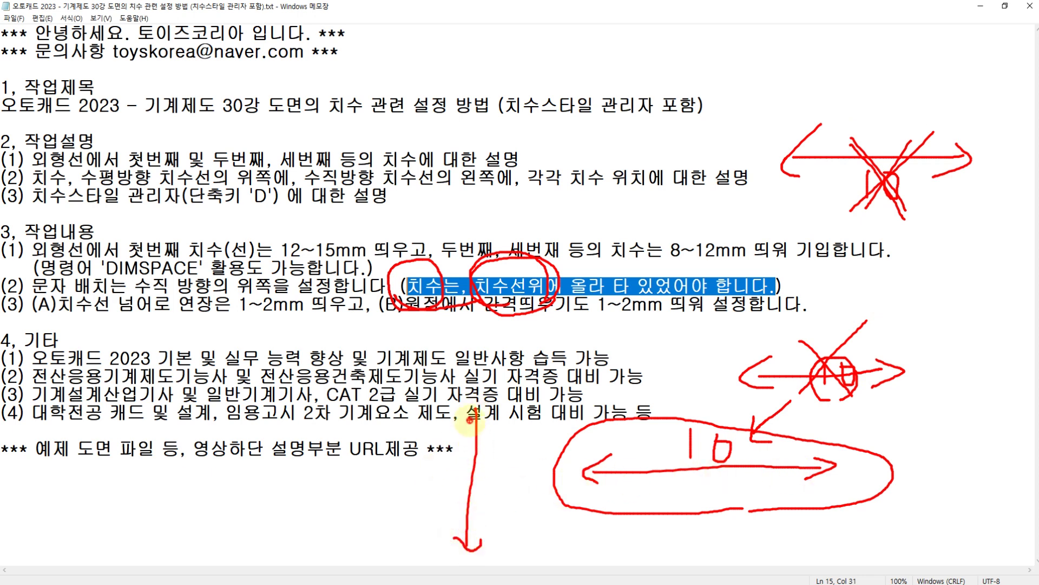
left_click_drag(470, 419, 489, 412)
mouse_move(434, 492)
left_mouse_down()
mouse_move(460, 493)
mouse_move(460, 480)
mouse_move(510, 488)
mouse_move(494, 487)
mouse_move(486, 500)
left_mouse_up()
mouse_move(485, 462)
left_mouse_down()
mouse_move(509, 497)
mouse_move(454, 508)
mouse_move(415, 452)
mouse_move(476, 479)
left_mouse_up()
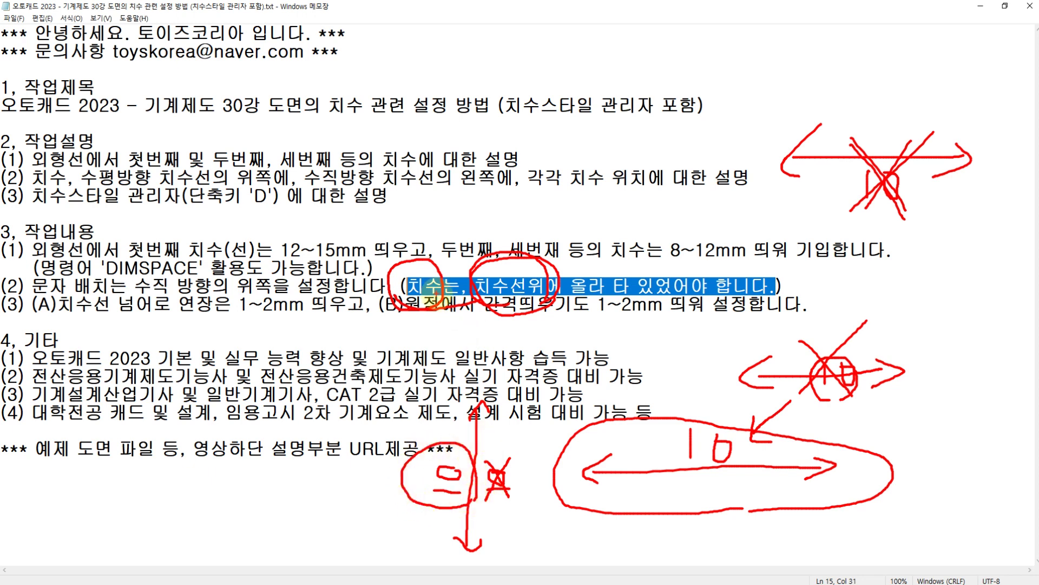
mouse_move(739, 465)
left_mouse_down()
mouse_move(674, 428)
mouse_move(736, 441)
left_mouse_up()
left_click_drag(427, 503, 467, 507)
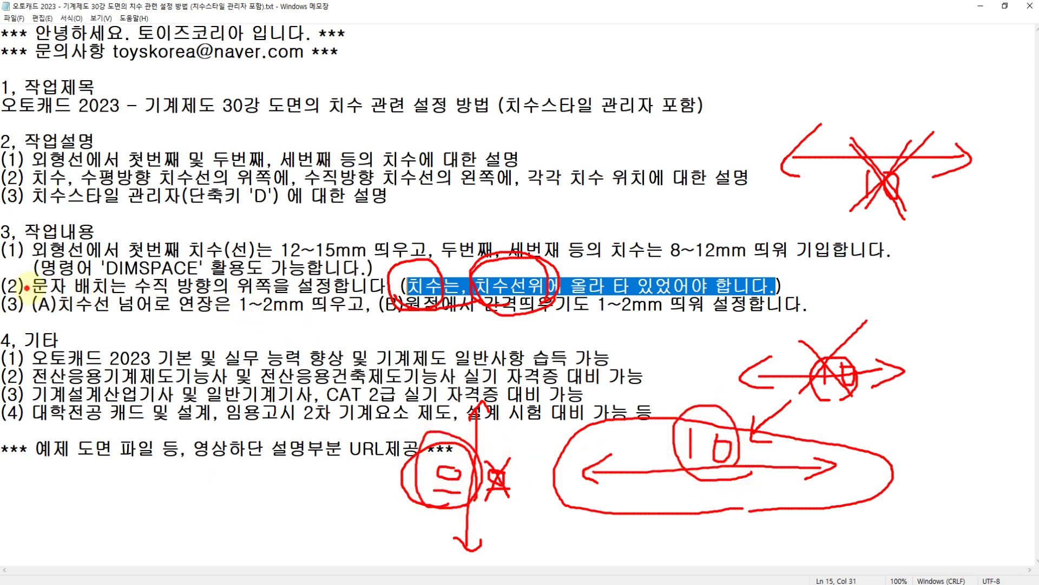
mouse_move(26, 288)
left_mouse_down()
mouse_move(181, 300)
mouse_move(181, 262)
mouse_move(139, 277)
left_mouse_up()
mouse_move(254, 302)
left_mouse_down()
mouse_move(264, 267)
mouse_move(236, 285)
mouse_move(281, 287)
mouse_move(239, 276)
left_mouse_up()
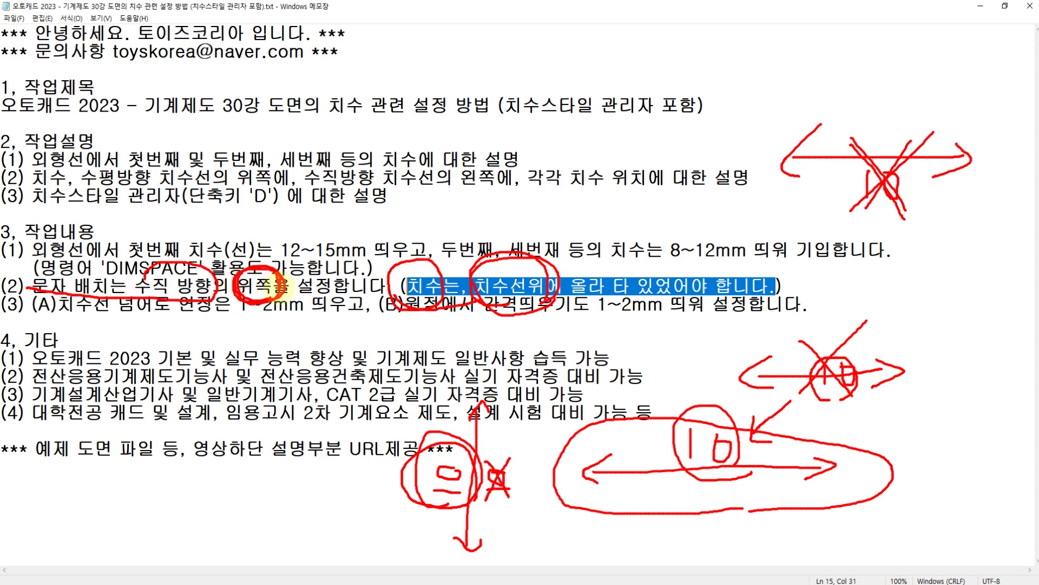
key("Escape")
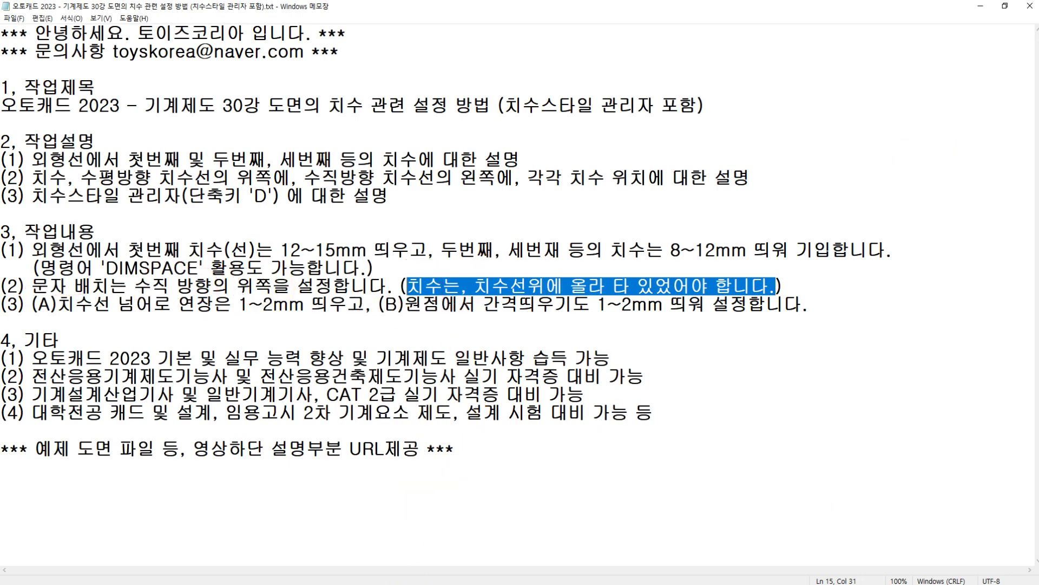
- Switch to the AutoCAD drawing and examine the text placement of the front view's 60 width and Ø32 to Ø67 dimensions
key("alt+Tab")
scroll(474, 367, "down", 2)
middle_click_drag(511, 265, 432, 433)
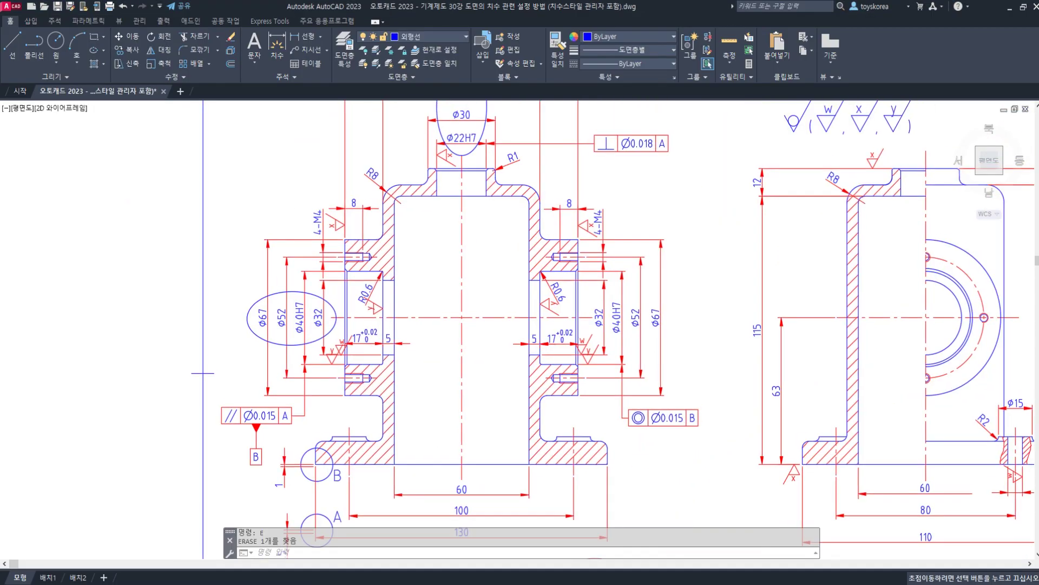
middle_click_drag(429, 381, 429, 352)
key("ctrl+2")
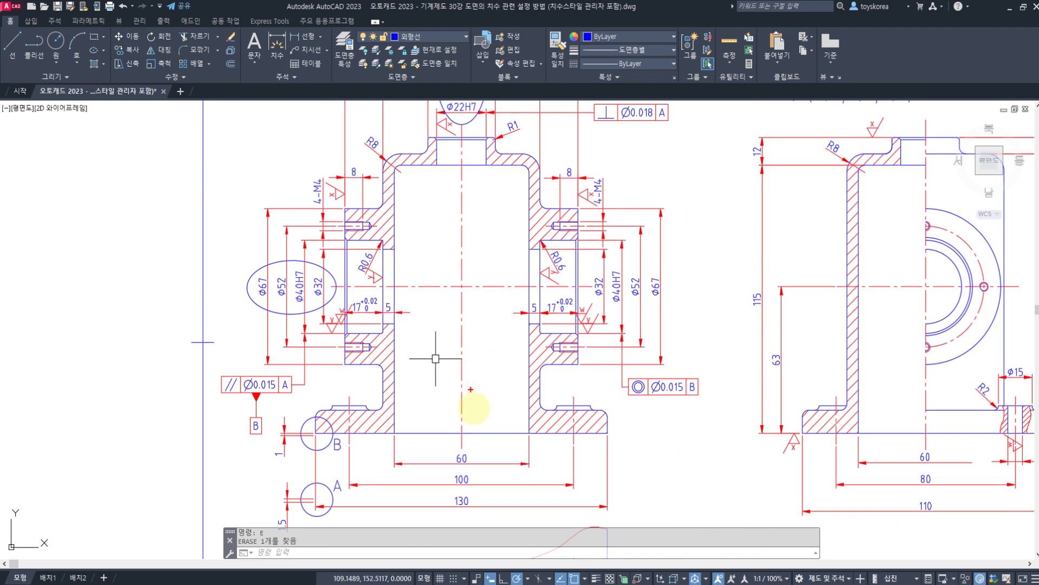
left_click_drag(478, 465, 474, 449)
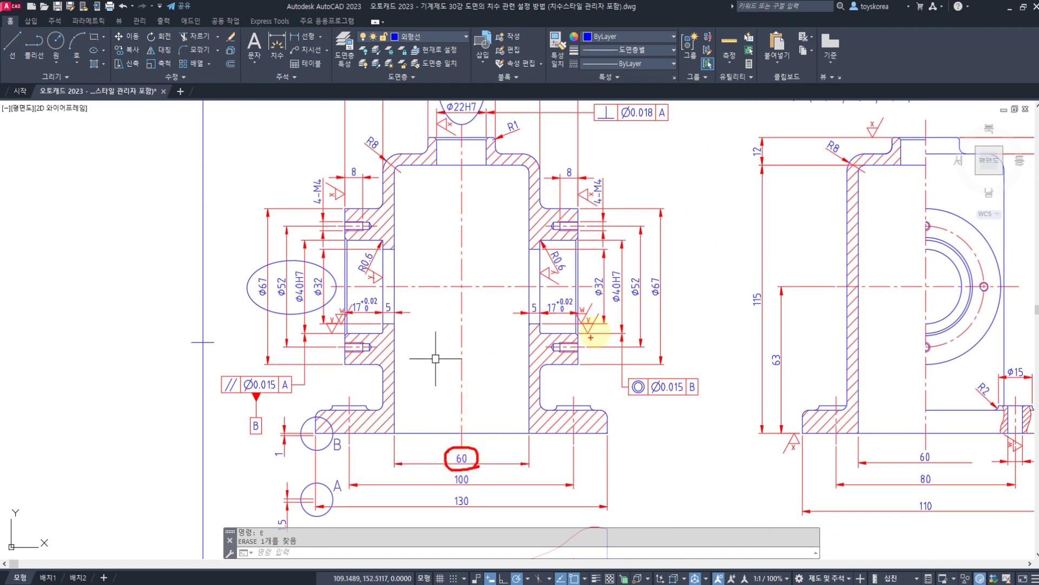
mouse_move(663, 305)
left_mouse_down()
mouse_move(591, 282)
mouse_move(671, 282)
mouse_move(664, 304)
left_mouse_up()
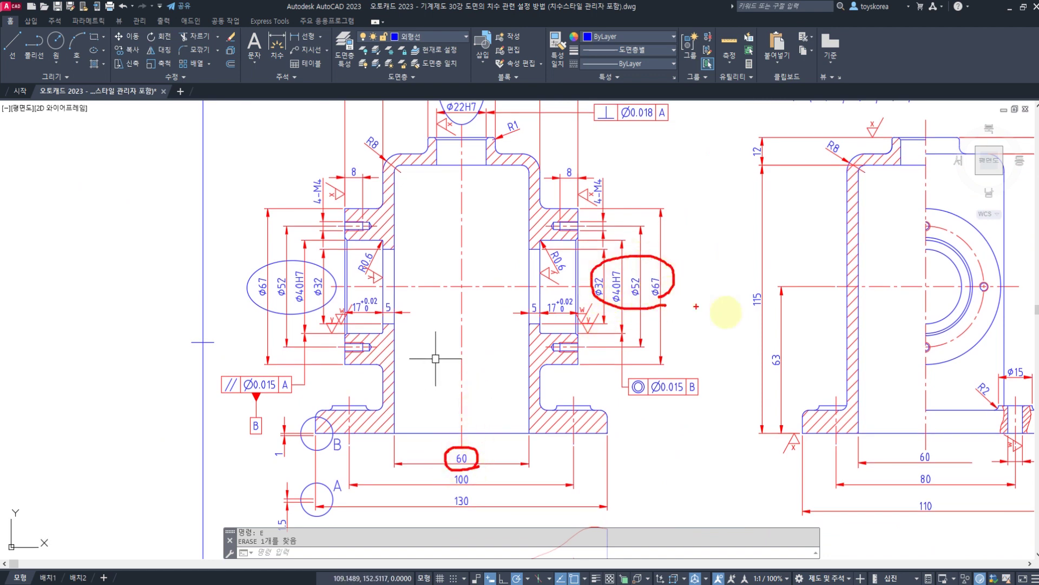
- Examine the text placement on the side view's linear, diameter and radius dimensions and the front view's 8 and 17 dimensions
left_click_drag(789, 361, 769, 351)
mouse_move(764, 306)
left_mouse_down()
mouse_move(775, 287)
mouse_move(769, 311)
left_mouse_up()
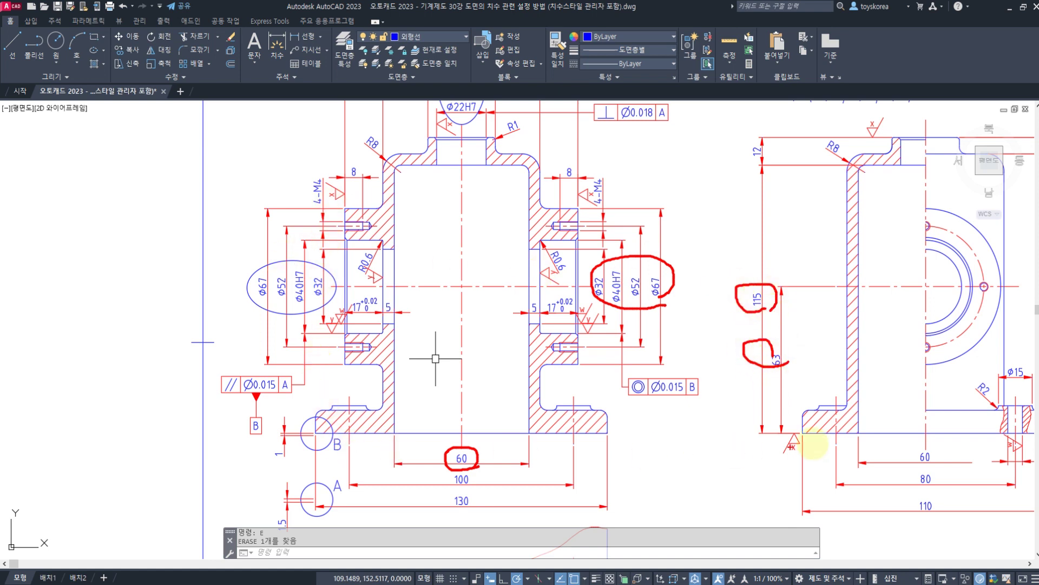
mouse_move(920, 517)
left_mouse_down()
mouse_move(894, 429)
mouse_move(956, 492)
mouse_move(913, 518)
left_mouse_up()
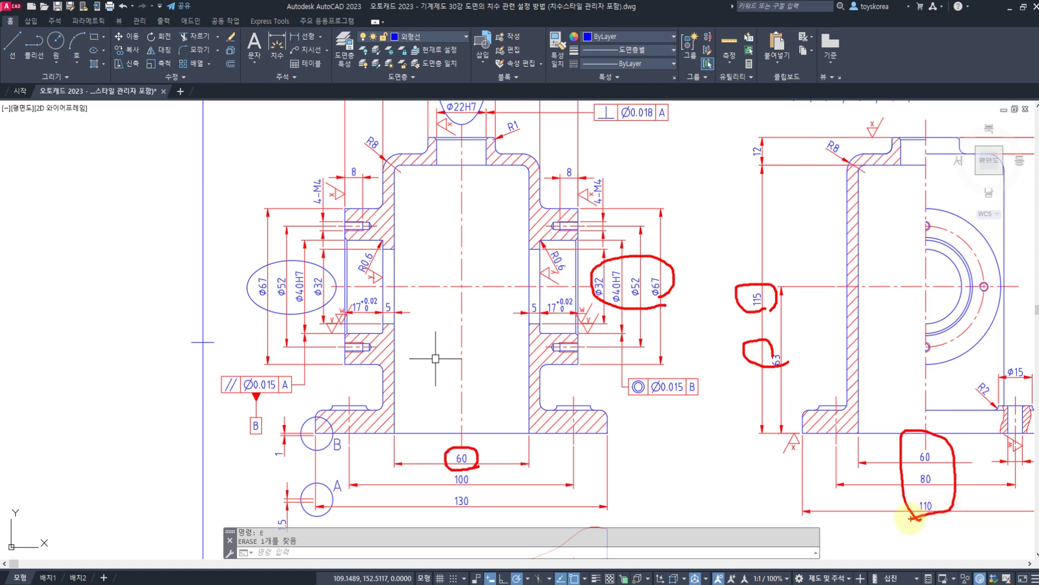
mouse_move(1018, 388)
left_mouse_down()
mouse_move(1008, 385)
mouse_move(1009, 354)
left_mouse_up()
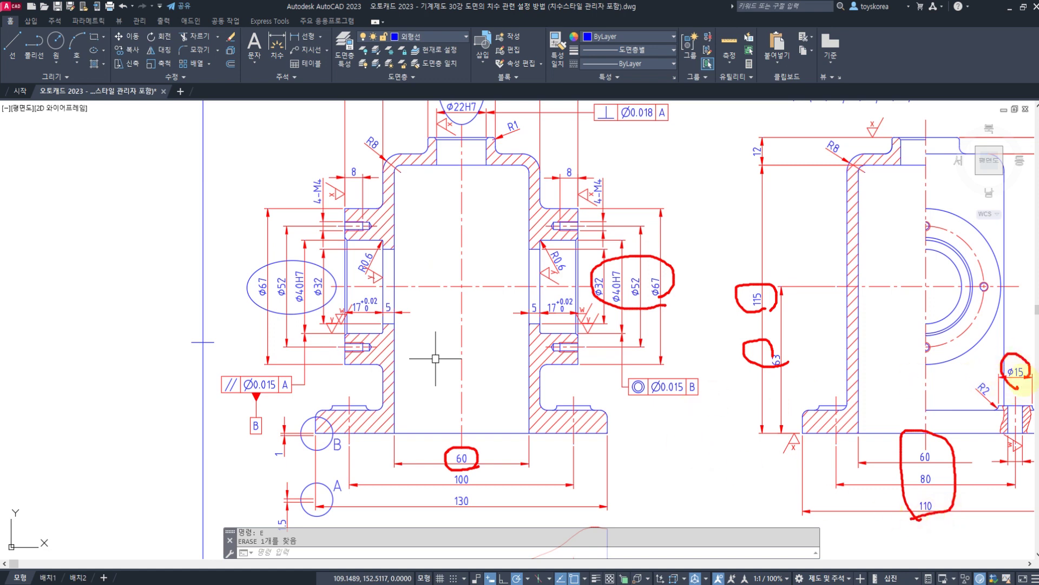
left_click_drag(996, 403, 970, 382)
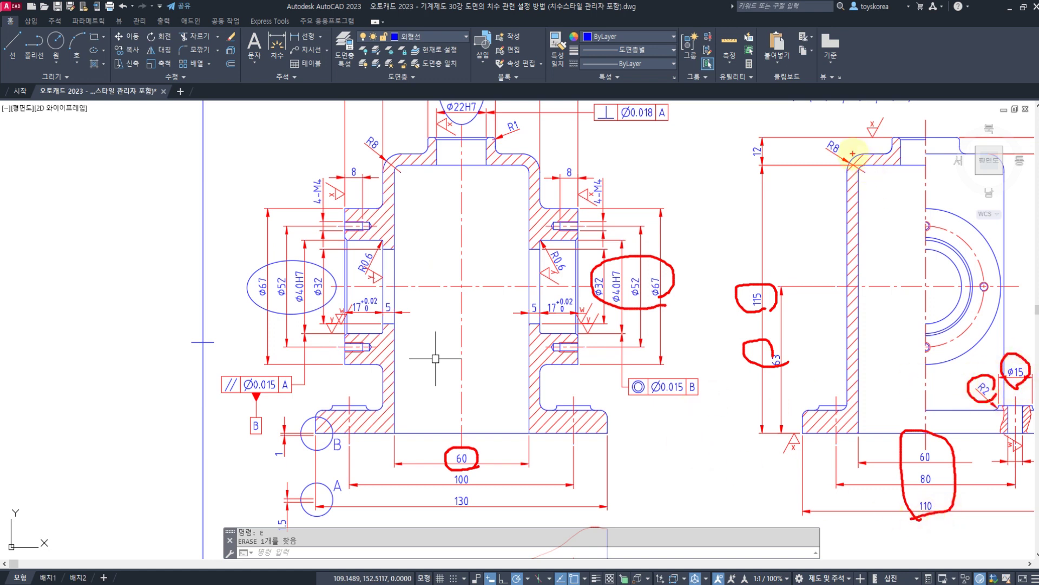
mouse_move(827, 158)
left_mouse_down()
mouse_move(842, 139)
mouse_move(849, 157)
left_mouse_up()
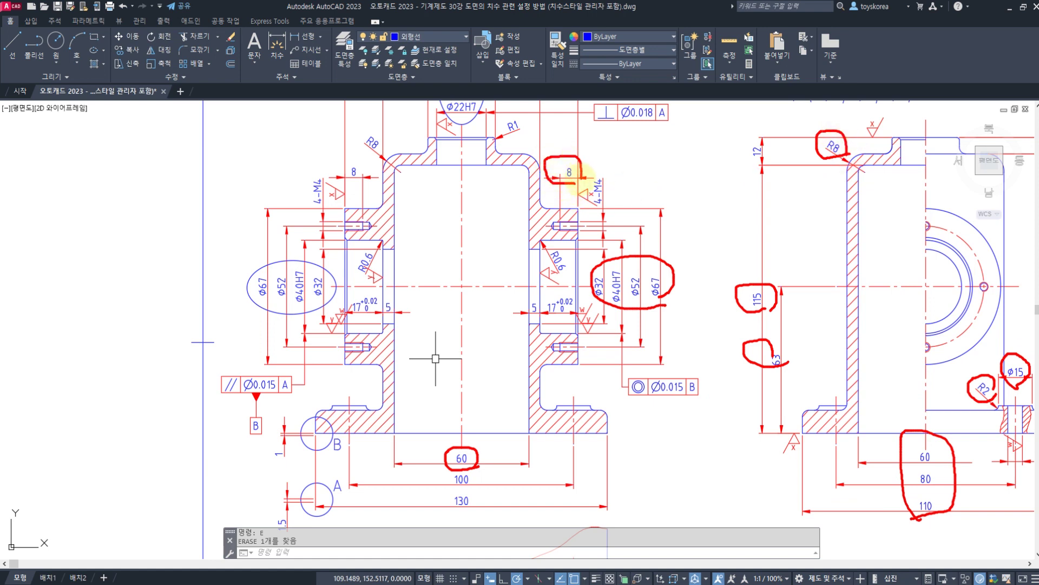
left_click_drag(349, 312, 382, 297)
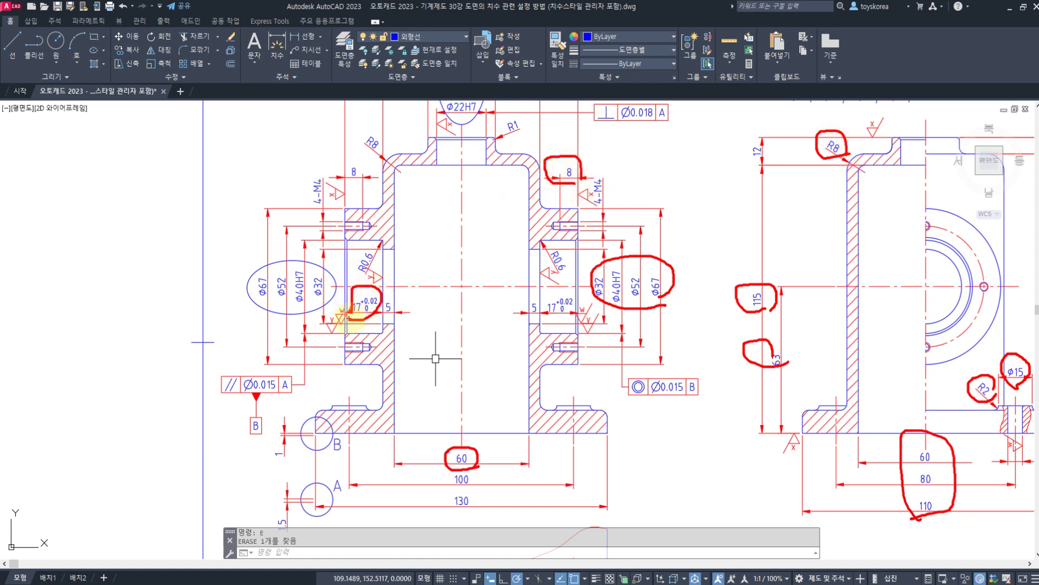
key("Escape")
- Open the dimension style manager (DIMSTYLE) and start modifying the ISO-25 style
middle_click_drag(472, 323, 434, 311)
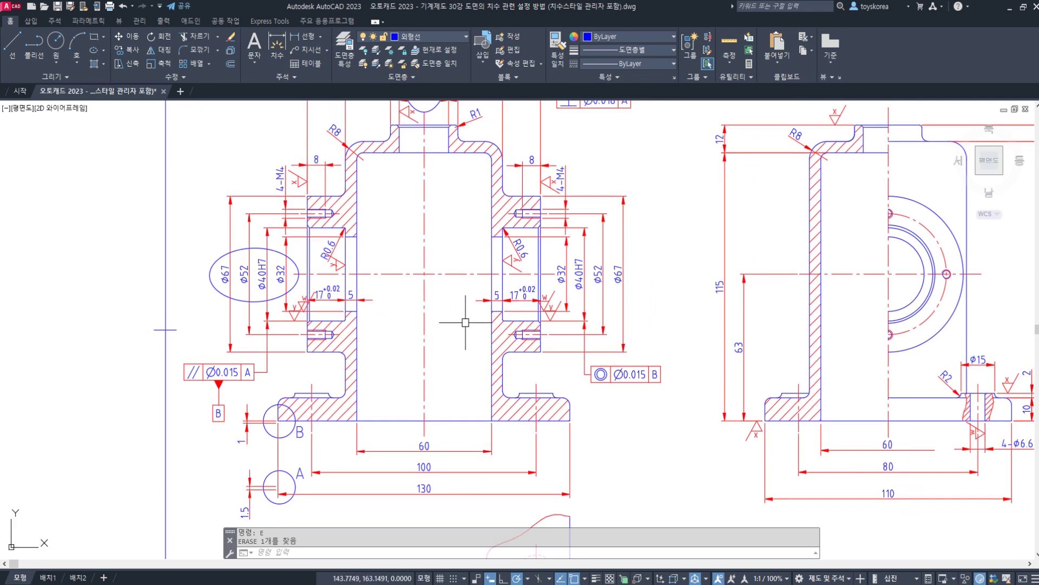
type("D")
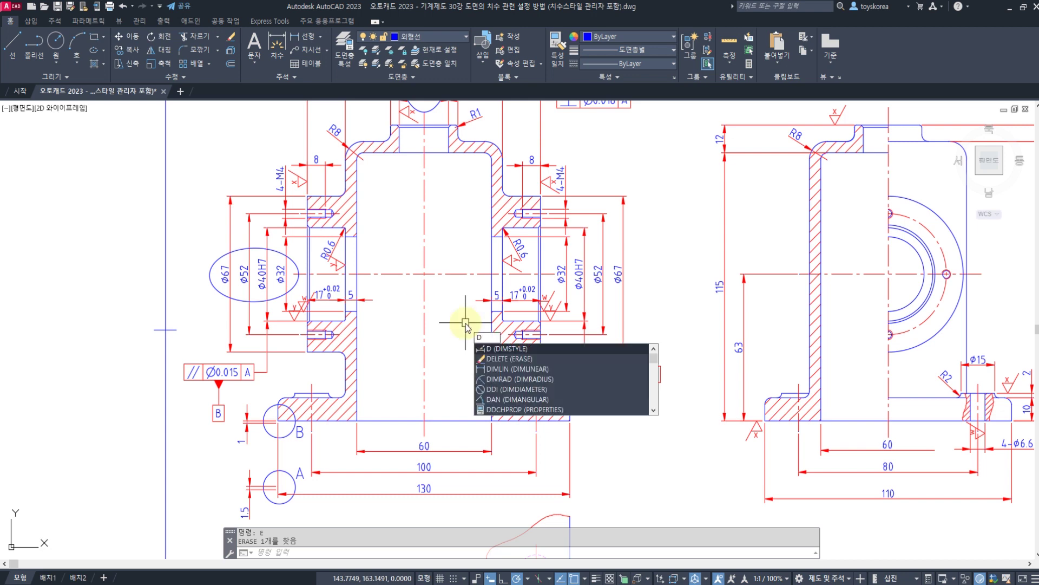
key("Return")
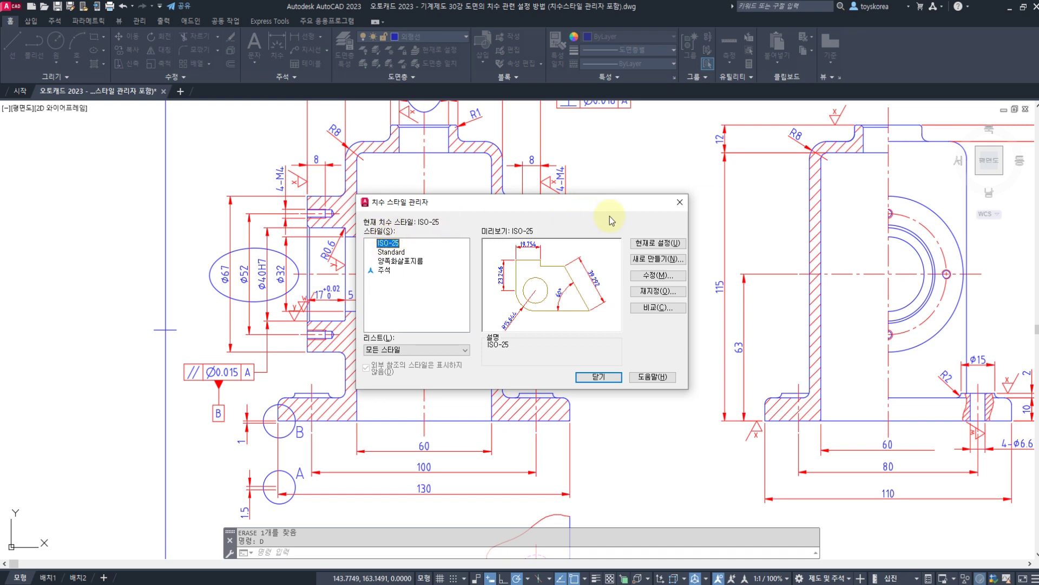
left_click(654, 277)
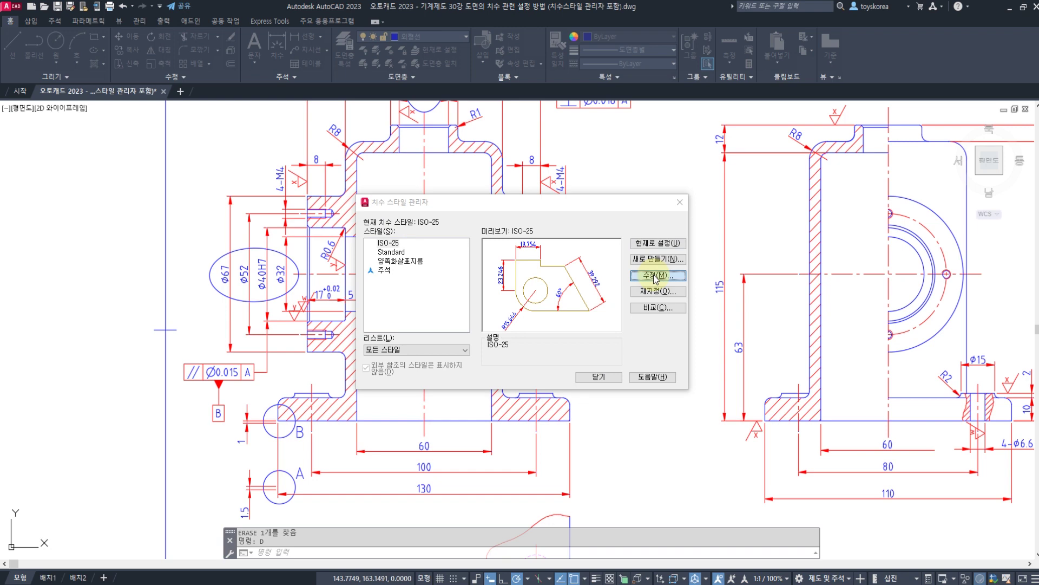
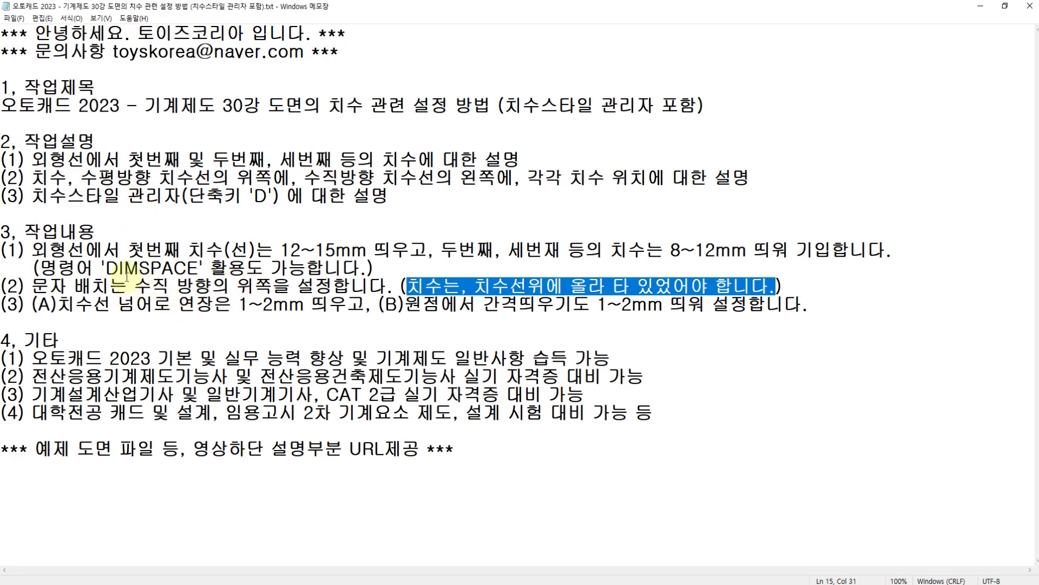
- Compare the note's vertical text placement rule with the ISO-25 style's vertical text setting and its dimension preview
left_click_drag(130, 287, 273, 287)
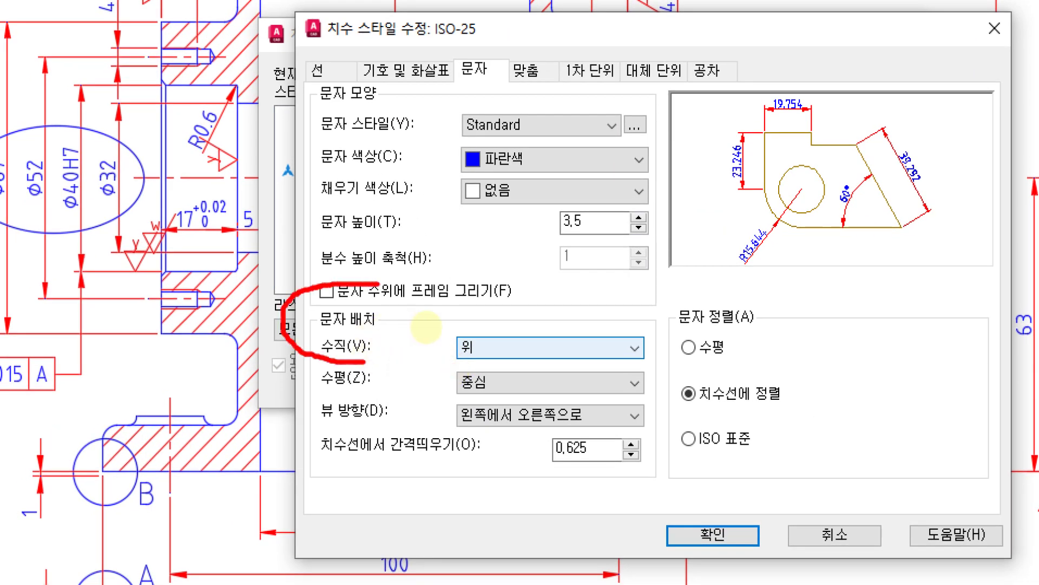
mouse_move(379, 284)
left_mouse_down()
mouse_move(524, 345)
mouse_move(374, 365)
mouse_move(467, 366)
mouse_move(477, 316)
mouse_move(485, 372)
left_mouse_up()
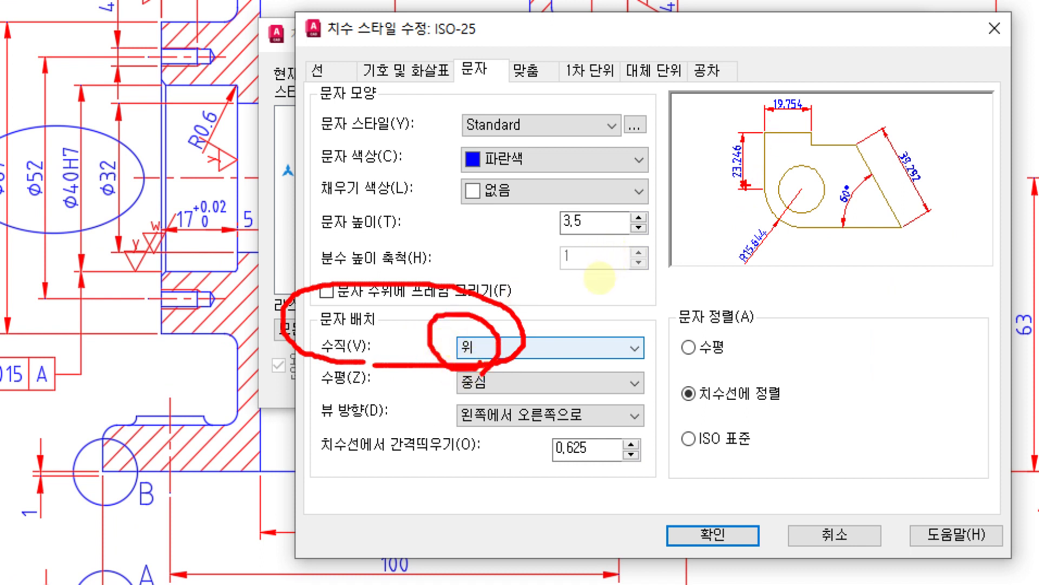
mouse_move(745, 185)
left_mouse_down()
mouse_move(716, 142)
mouse_move(737, 190)
left_mouse_up()
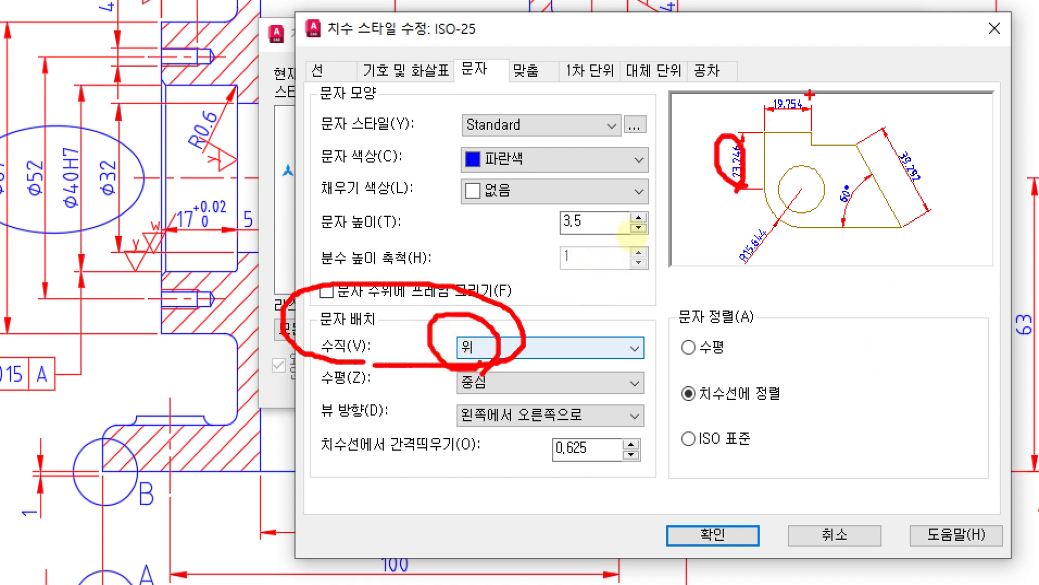
mouse_move(812, 112)
left_mouse_down()
mouse_move(769, 117)
mouse_move(806, 106)
left_mouse_up()
mouse_move(945, 187)
left_mouse_down()
mouse_move(877, 143)
mouse_move(943, 176)
left_mouse_up()
mouse_move(863, 203)
left_mouse_down()
mouse_move(829, 174)
mouse_move(865, 199)
left_mouse_up()
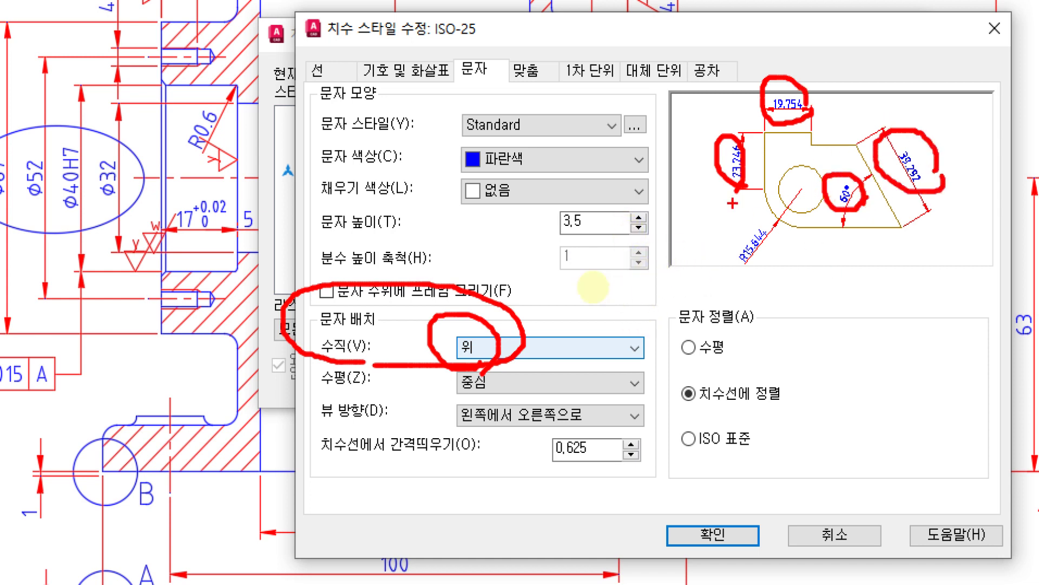
key("Escape")
- Set the ISO-25 style's vertical text placement to 중심 (centered)
left_click(472, 358)
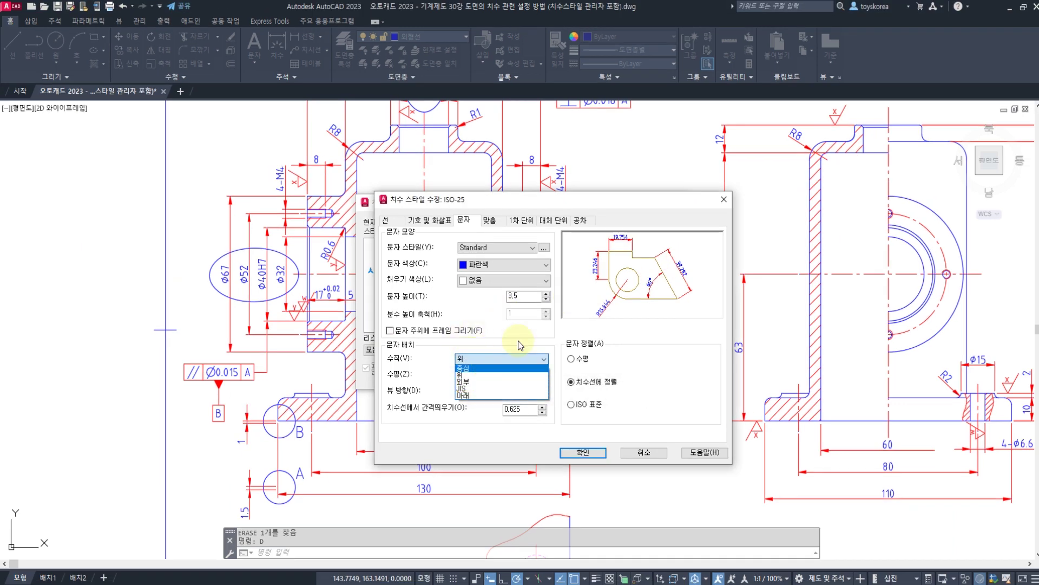
left_click(472, 369)
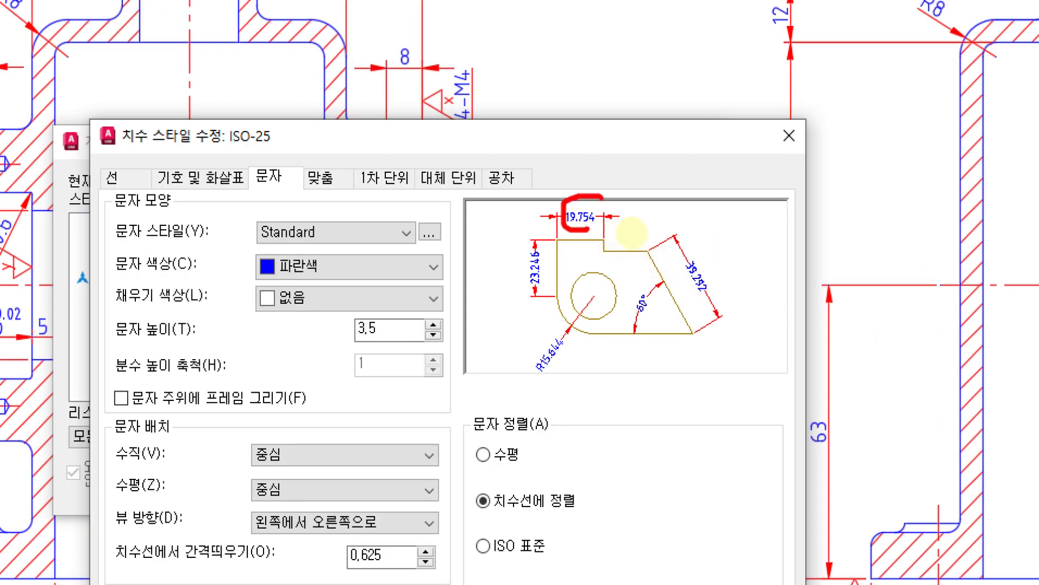
- Examine how centered vertical text placement affects the horizontal, aligned and angular dimensions in the ISO-25 style preview
left_click_drag(634, 162, 603, 196)
left_click_drag(602, 158, 646, 196)
mouse_move(733, 257)
left_mouse_down()
mouse_move(682, 287)
mouse_move(736, 300)
left_mouse_up()
left_click_drag(629, 299, 647, 316)
left_click_drag(654, 267, 636, 316)
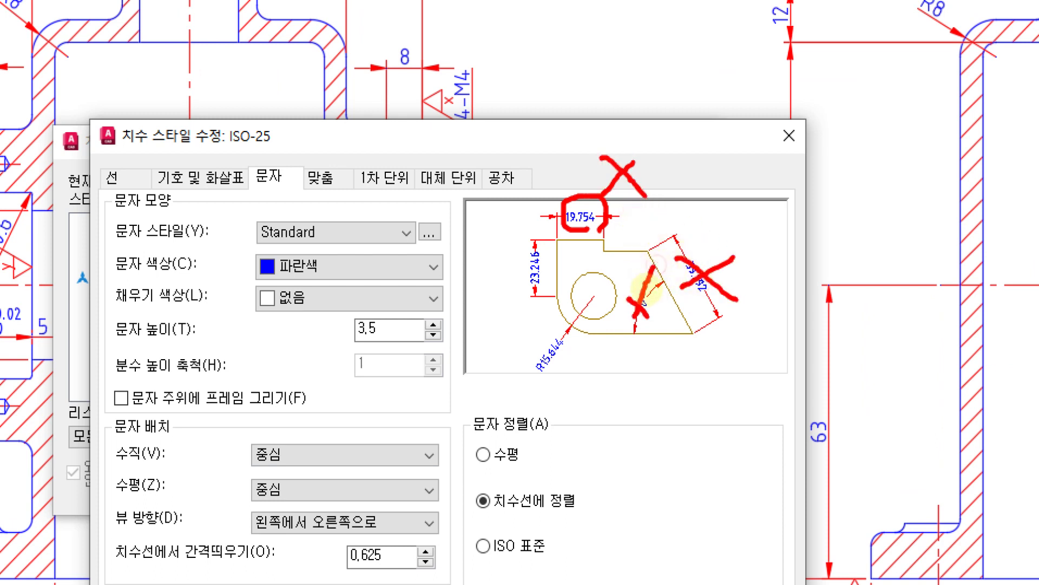
mouse_move(293, 465)
left_mouse_down()
mouse_move(235, 469)
mouse_move(293, 461)
mouse_move(328, 433)
mouse_move(322, 455)
mouse_move(338, 462)
left_mouse_up()
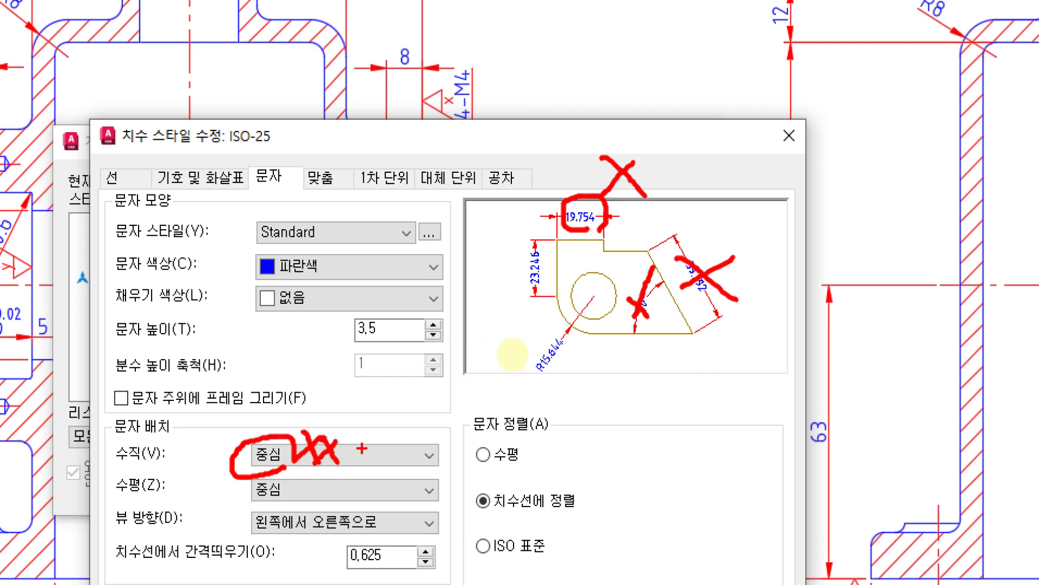
key("Escape")
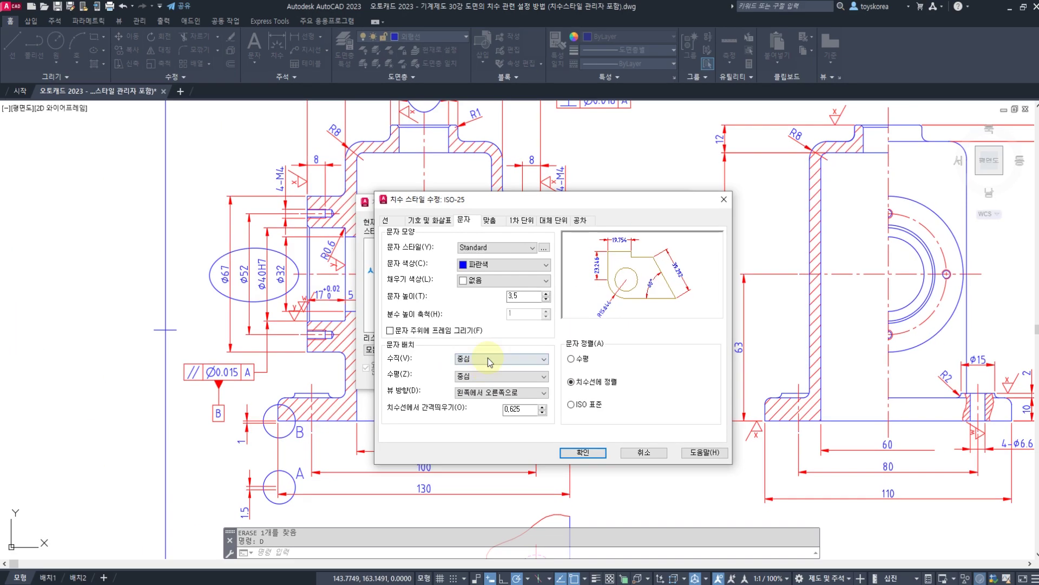
- Set the ISO-25 style's vertical text placement to 아래 (below) and check the linear and aligned dimensions in the preview
left_click(486, 359)
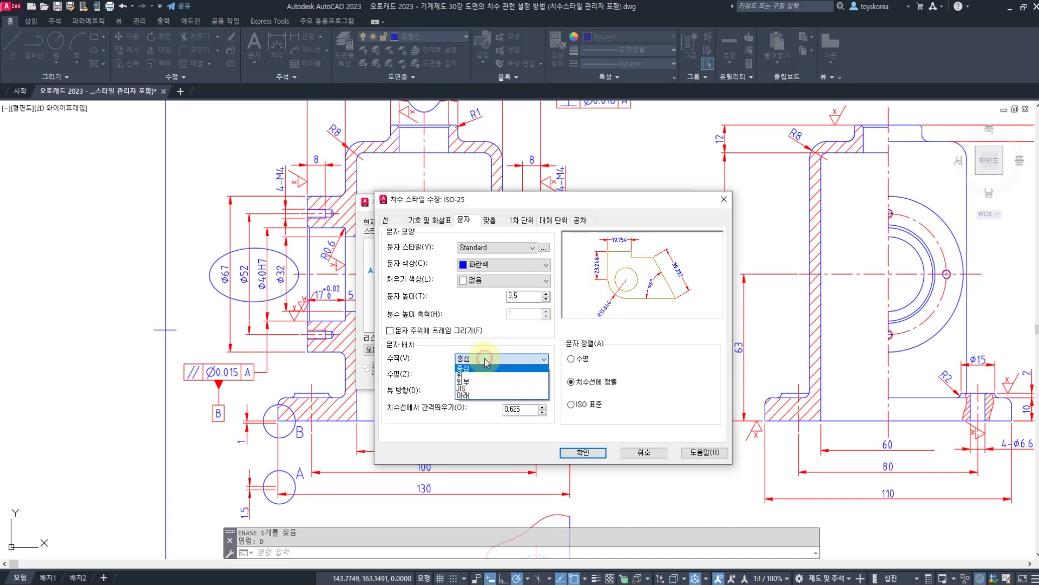
left_click(468, 397)
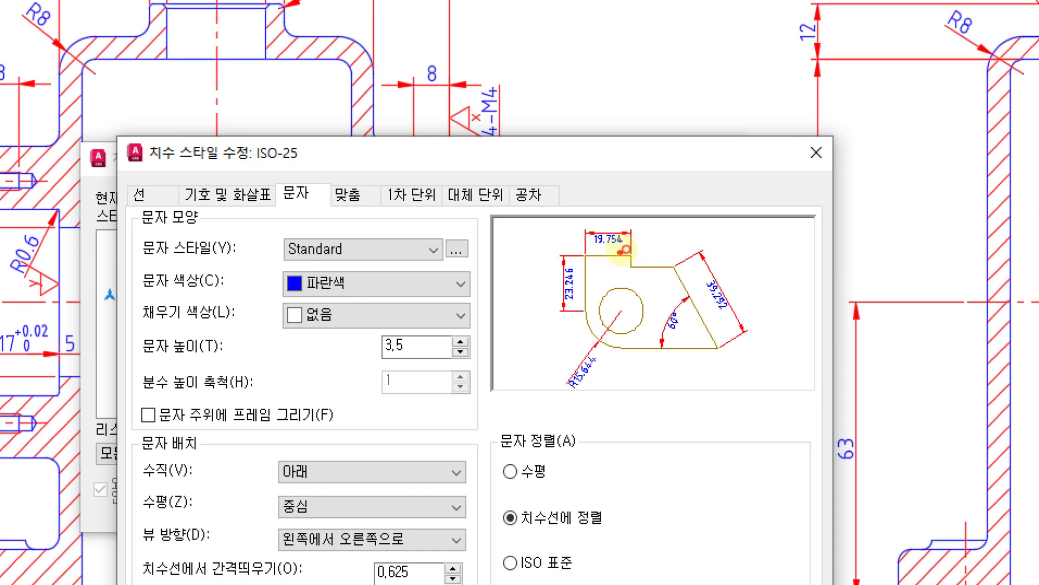
mouse_move(630, 249)
left_mouse_down()
mouse_move(624, 229)
mouse_move(633, 248)
left_mouse_up()
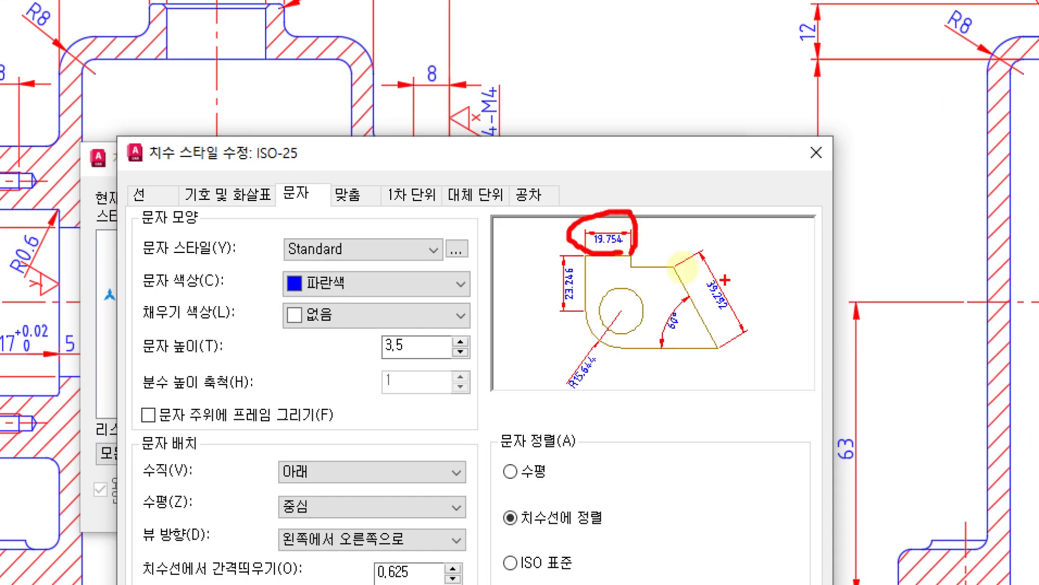
mouse_move(741, 321)
left_mouse_down()
mouse_move(704, 271)
mouse_move(736, 300)
mouse_move(776, 297)
left_mouse_up()
mouse_move(778, 272)
left_mouse_down()
mouse_move(810, 317)
mouse_move(806, 306)
mouse_move(826, 313)
left_mouse_up()
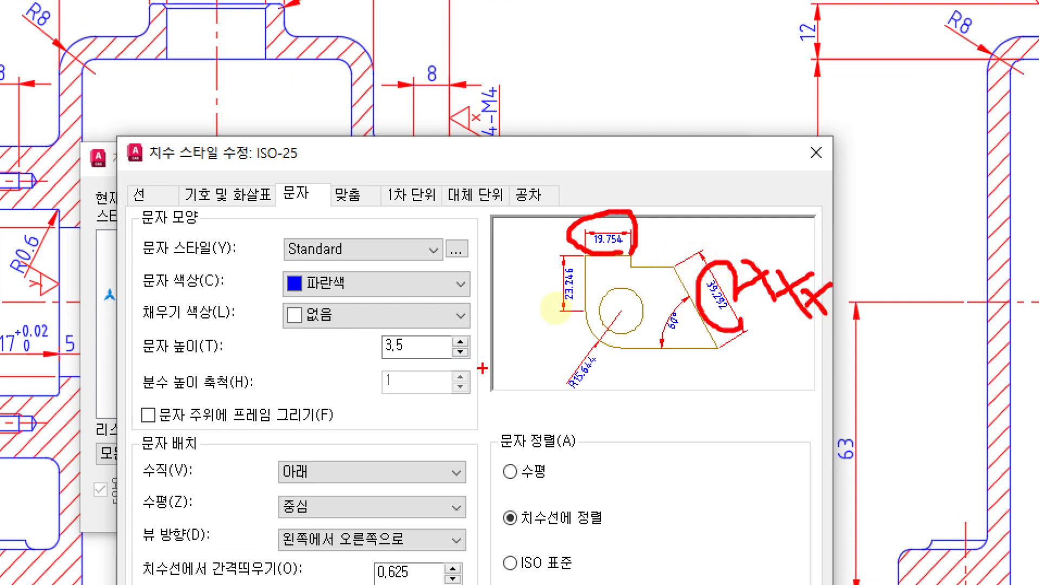
key("Escape")
- Keep 아래 (below) as the vertical text placement, apply the ISO-25 style changes and close the dimension style manager
left_click(467, 359)
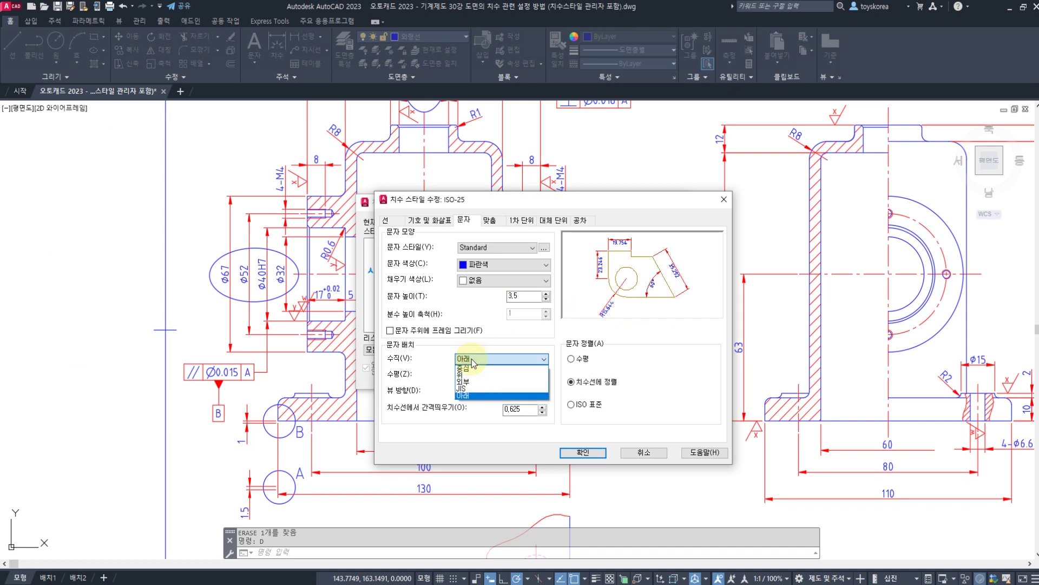
left_click(463, 395)
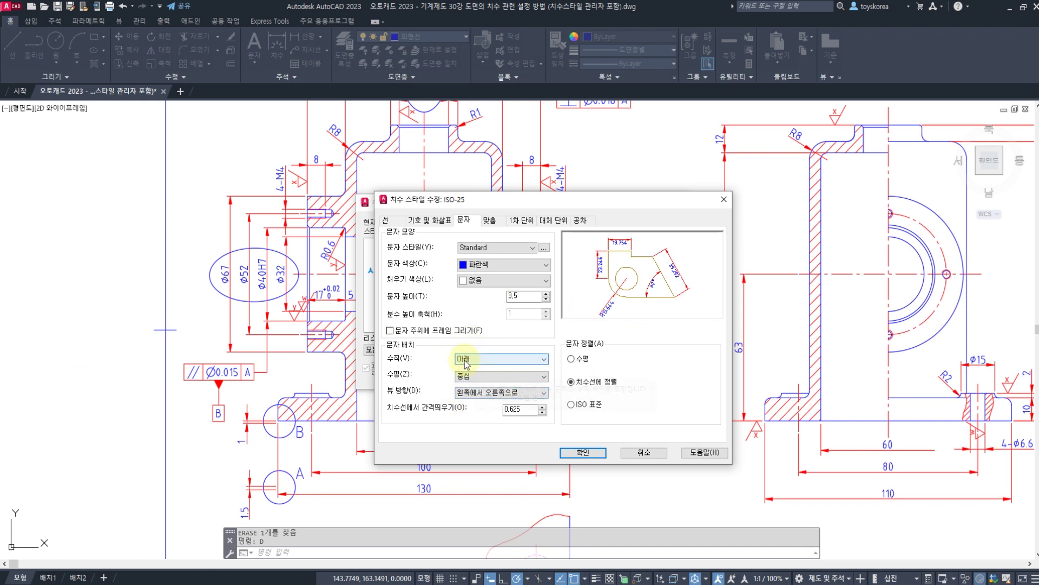
left_click(589, 458)
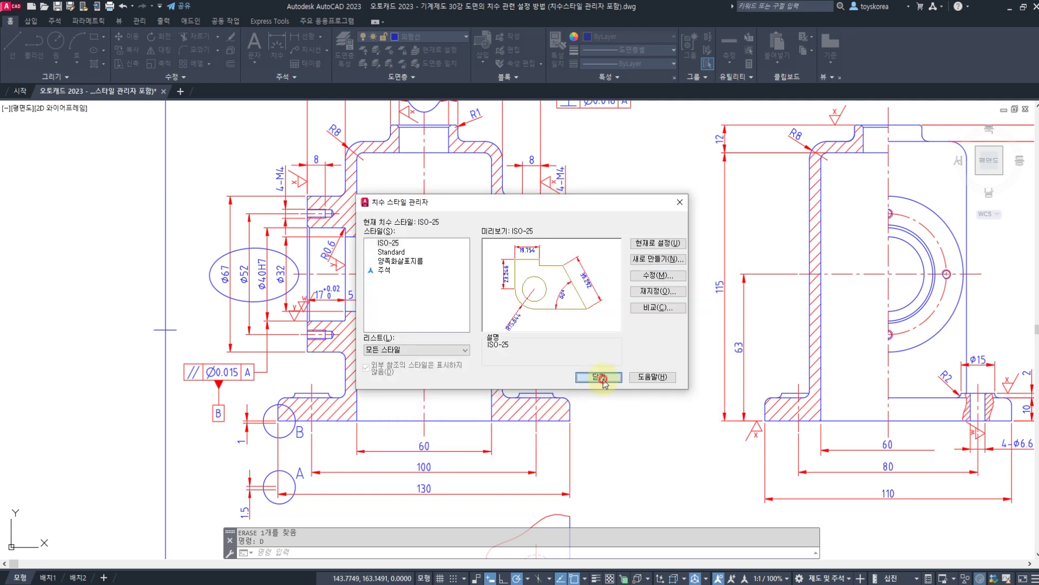
left_click(601, 377)
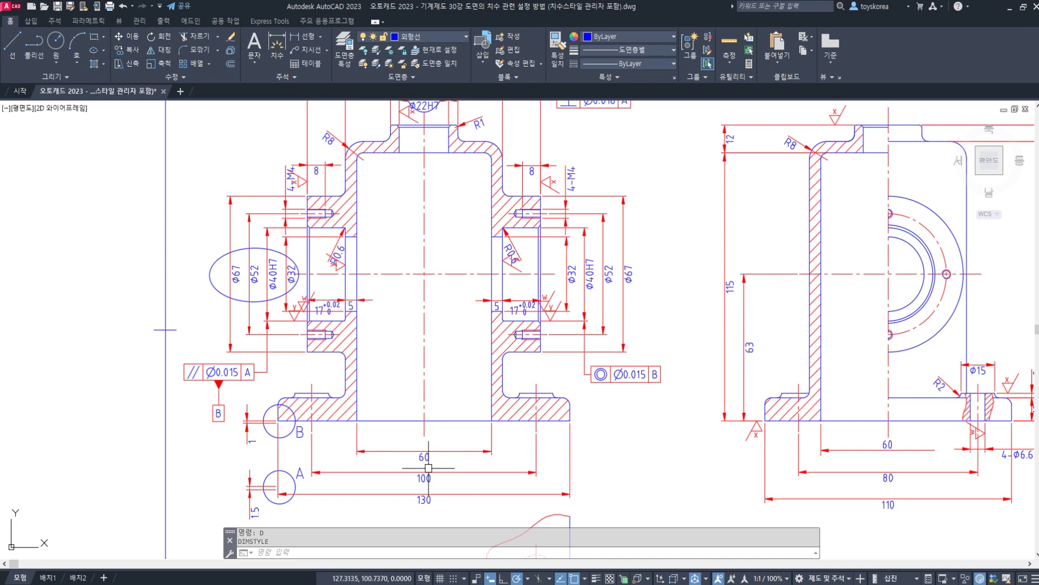
- Switch to Notepad, highlight the note's remark that dimensions must sit above the dimension line, and return to AutoCAD
left_click(436, 582)
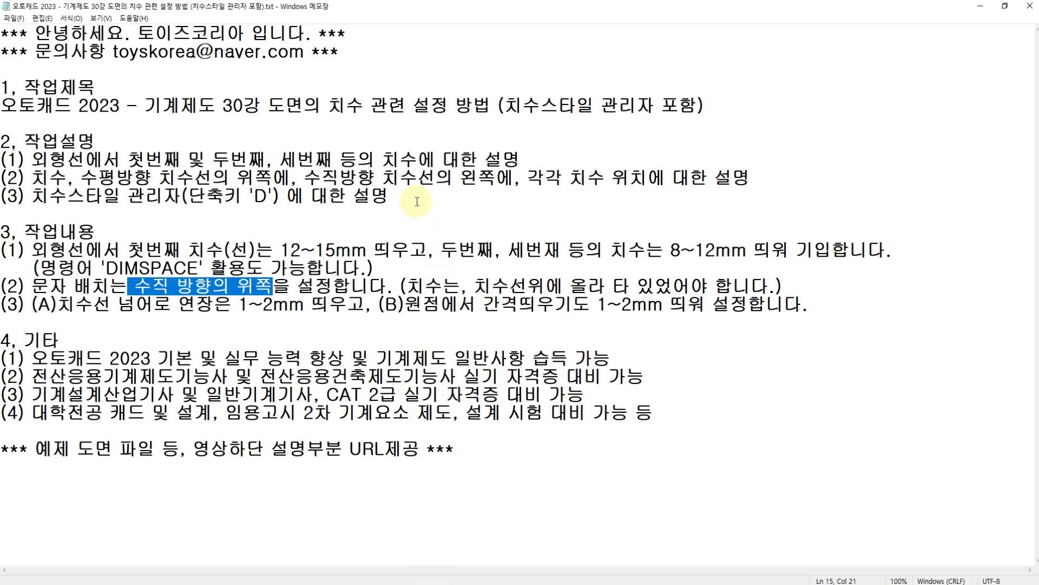
left_click_drag(406, 285, 775, 285)
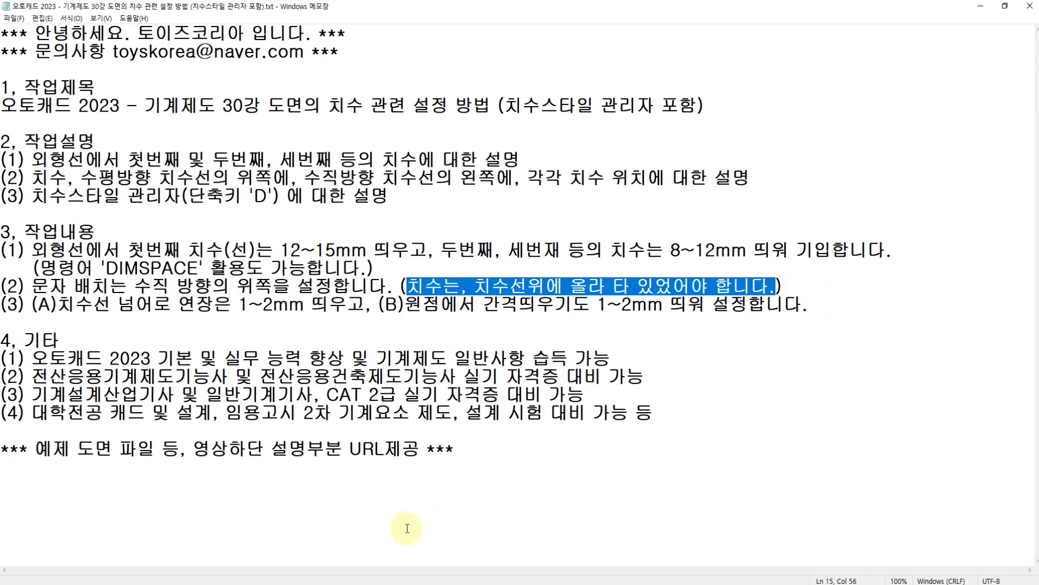
left_click(375, 582)
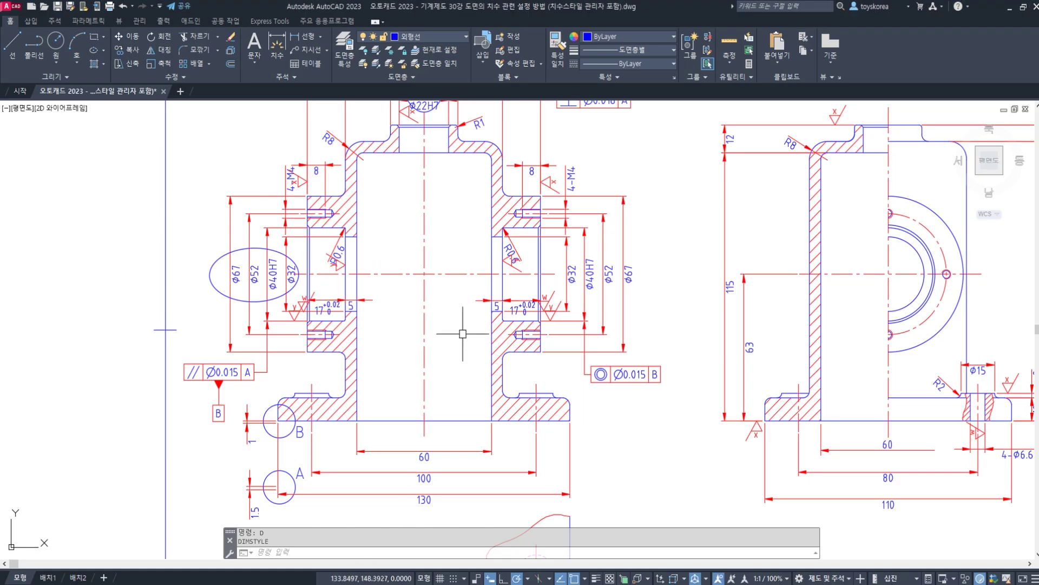
- Reopen the ISO-25 style for modification (DIMSTYLE) and try setting its vertical text placement to 위 (above)
type("D")
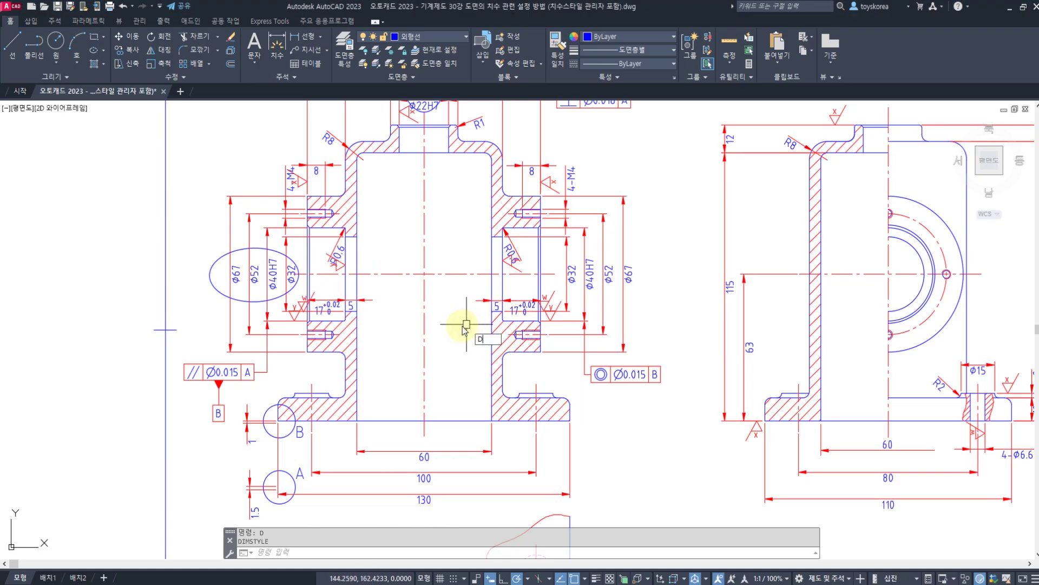
key("Return")
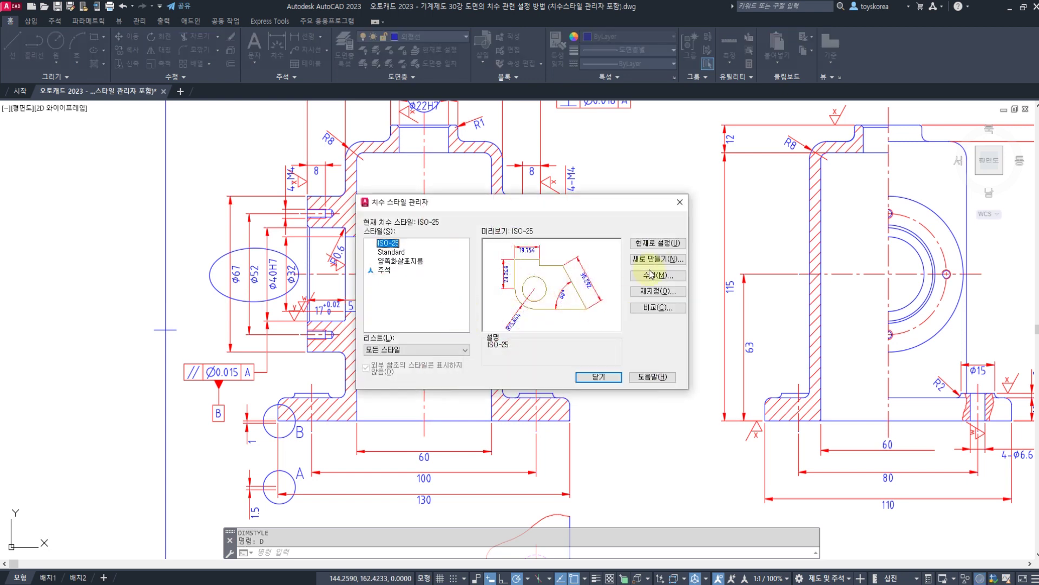
left_click(659, 276)
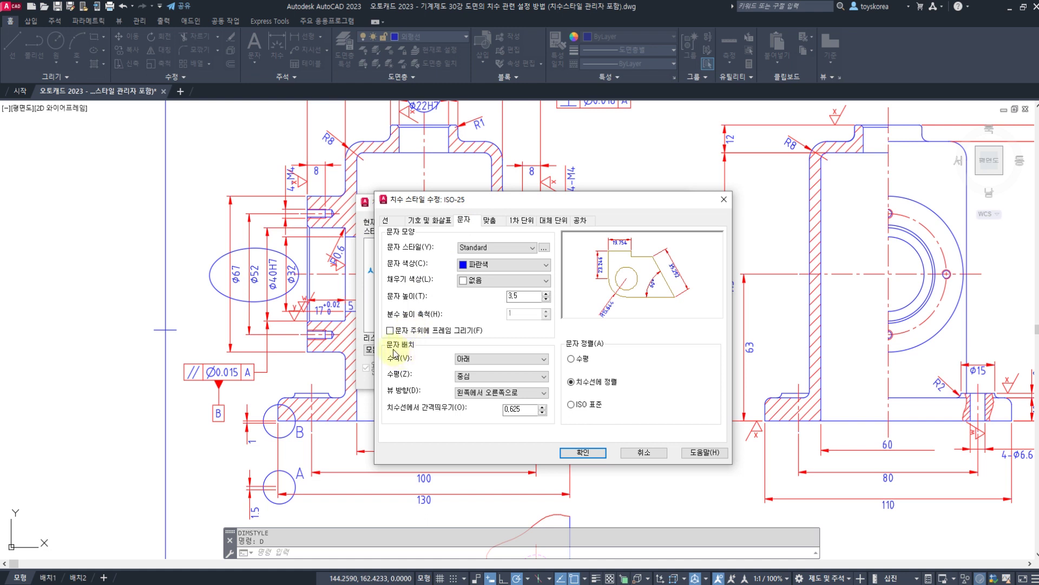
left_click(466, 359)
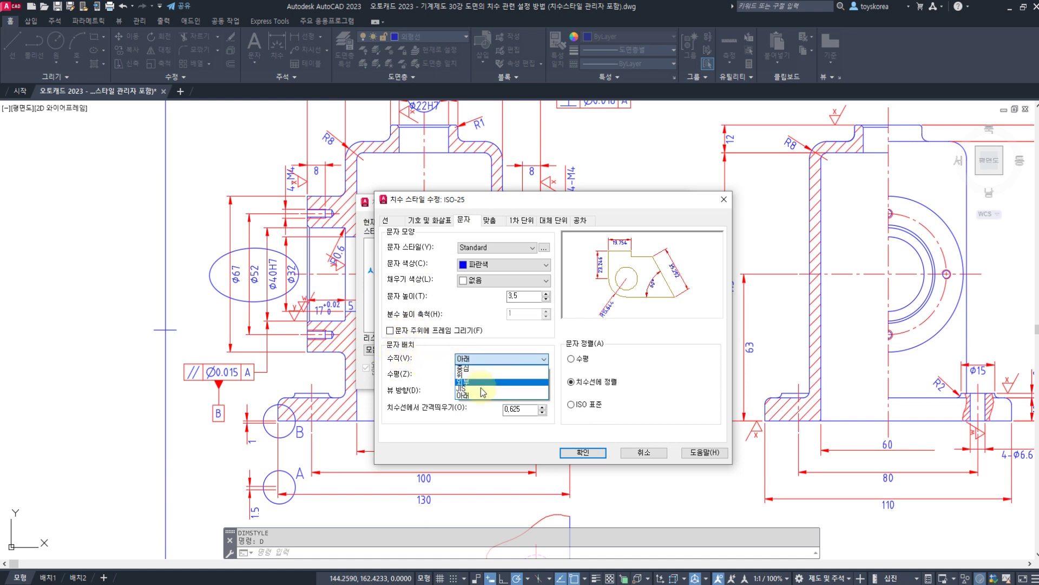
left_click(478, 376)
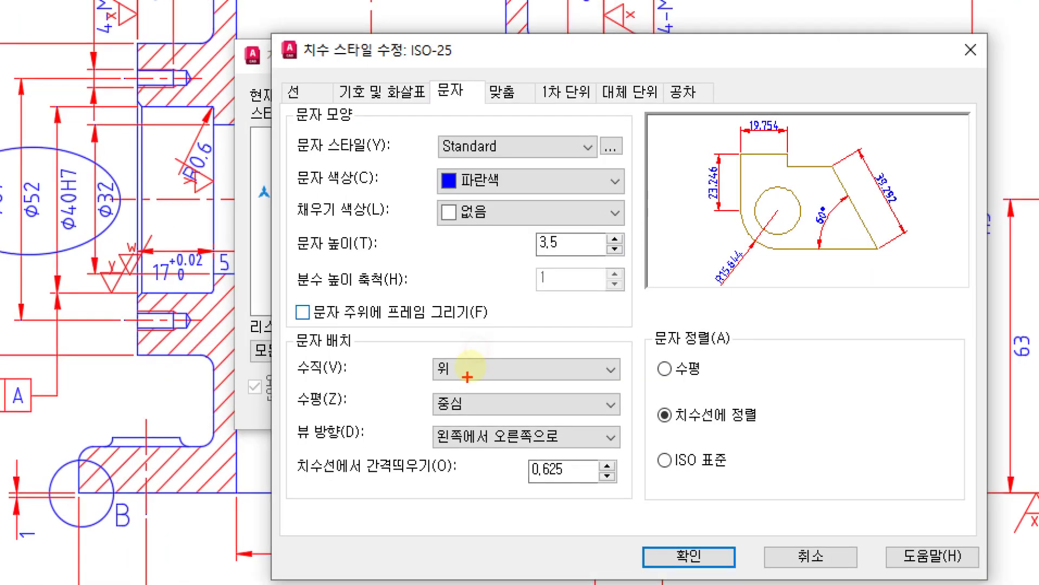
- Examine the ISO-25 style's vertical text placement option 위 (above) as the setting for 2D drawings
mouse_move(471, 366)
left_mouse_down()
mouse_move(423, 366)
mouse_move(370, 338)
mouse_move(469, 336)
mouse_move(466, 383)
left_mouse_up()
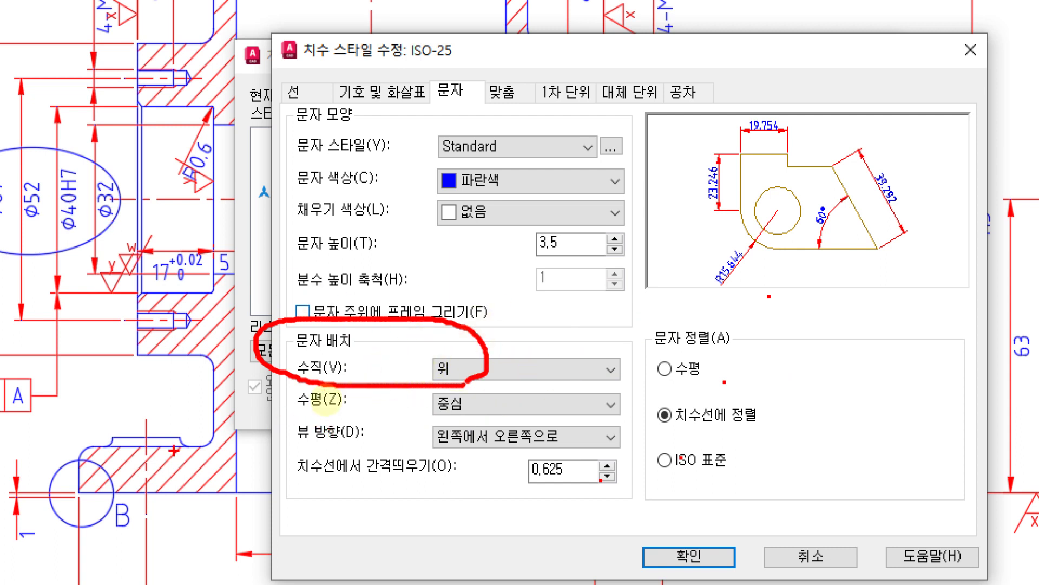
left_click_drag(489, 362, 677, 334)
mouse_move(640, 306)
left_mouse_down()
mouse_move(677, 334)
mouse_move(645, 367)
left_mouse_up()
mouse_move(781, 296)
left_mouse_down()
mouse_move(845, 295)
mouse_move(839, 353)
left_mouse_up()
left_click_drag(870, 277, 872, 331)
mouse_move(888, 273)
left_mouse_down()
mouse_move(888, 325)
mouse_move(867, 336)
mouse_move(904, 271)
left_mouse_up()
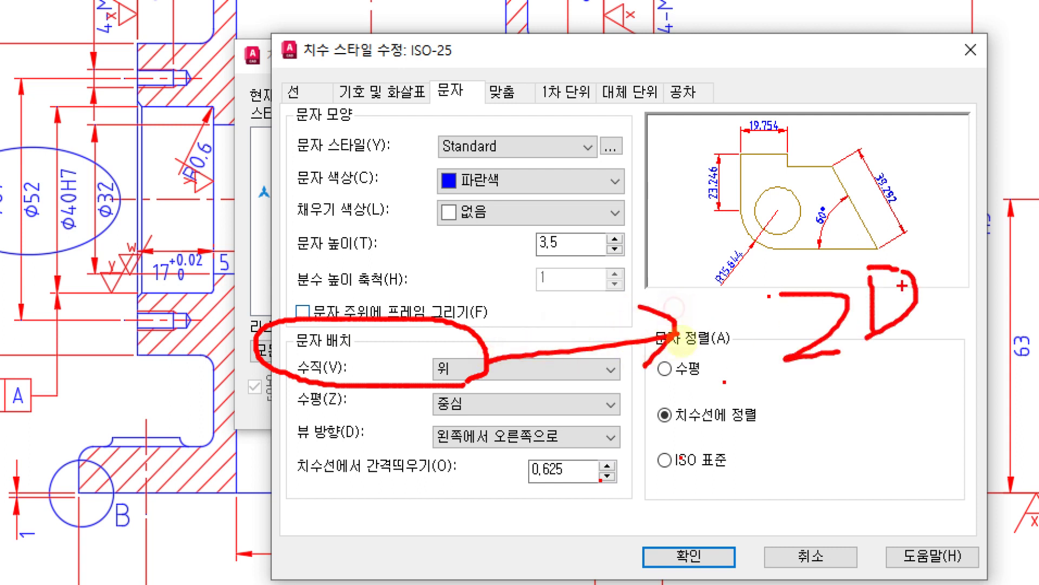
left_click_drag(782, 399, 908, 369)
mouse_move(805, 455)
left_mouse_down()
mouse_move(939, 466)
mouse_move(795, 464)
mouse_move(769, 476)
left_mouse_up()
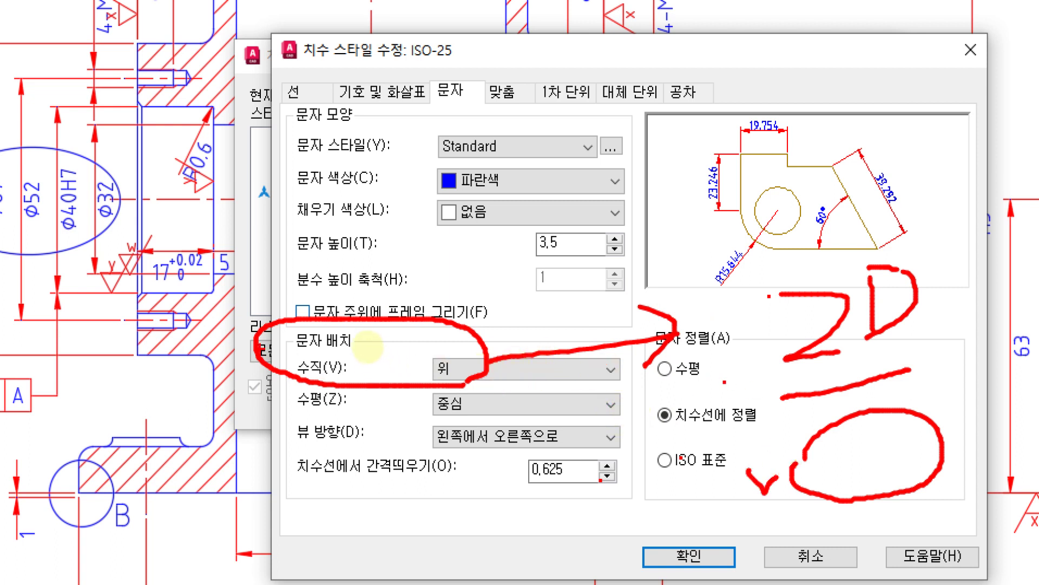
left_click(281, 344)
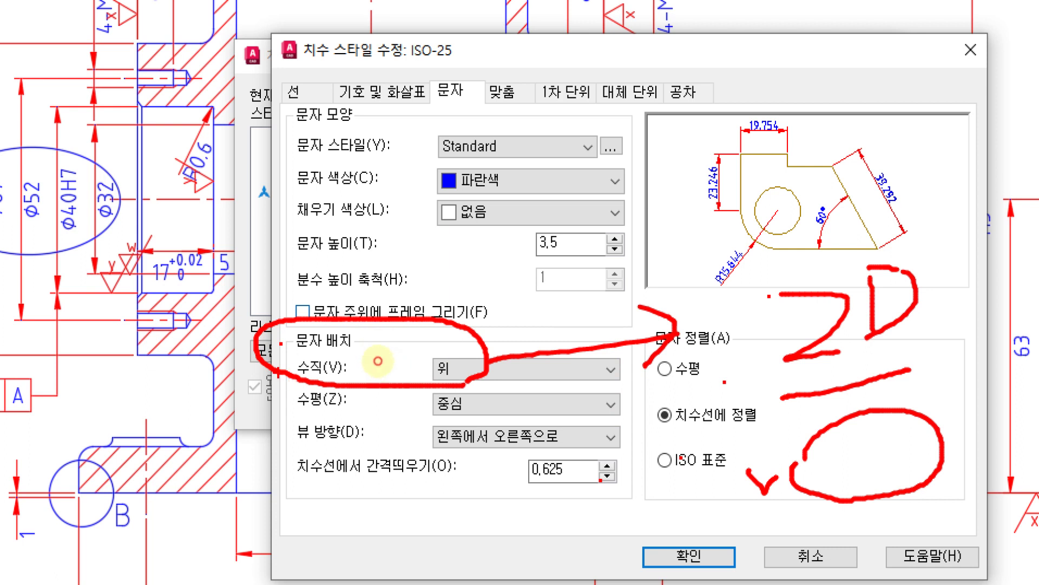
mouse_move(454, 353)
left_mouse_down()
mouse_move(440, 371)
mouse_move(465, 382)
mouse_move(471, 346)
mouse_move(465, 374)
mouse_move(481, 363)
left_mouse_up()
left_click_drag(531, 332, 628, 333)
mouse_move(547, 295)
left_mouse_down()
mouse_move(578, 316)
mouse_move(570, 317)
left_mouse_up()
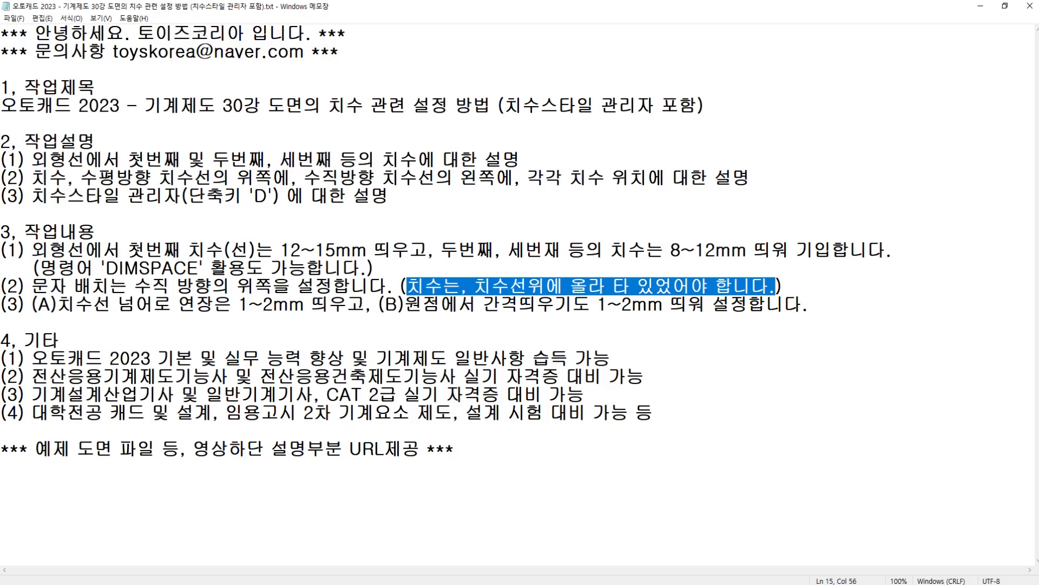
- Read the note's rule (3) on the 1~2mm extension beyond dimension lines and origin offset, and dismiss the open style dialogs in AutoCAD
left_click(200, 338)
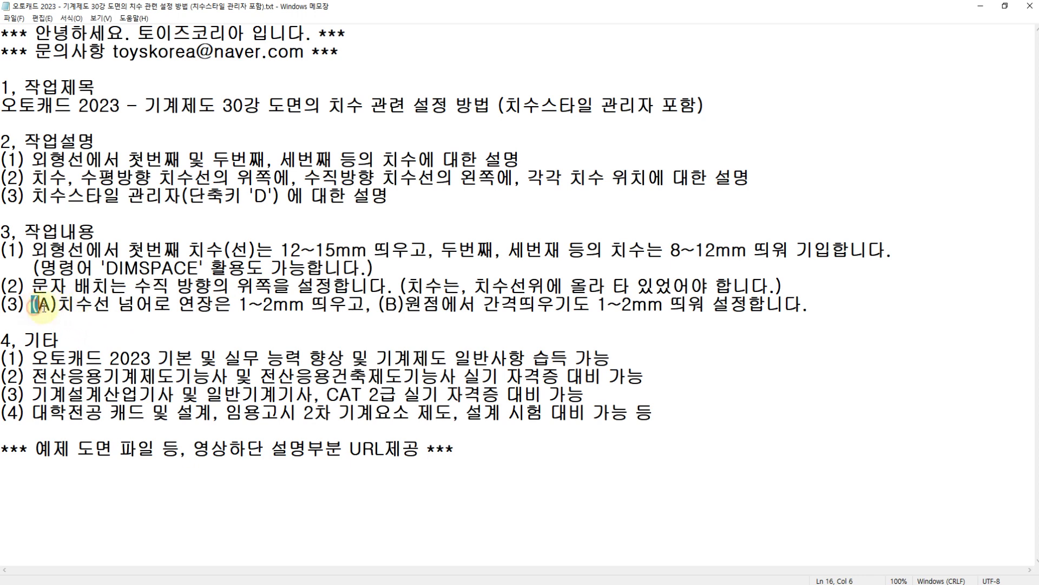
left_click_drag(42, 306, 306, 306)
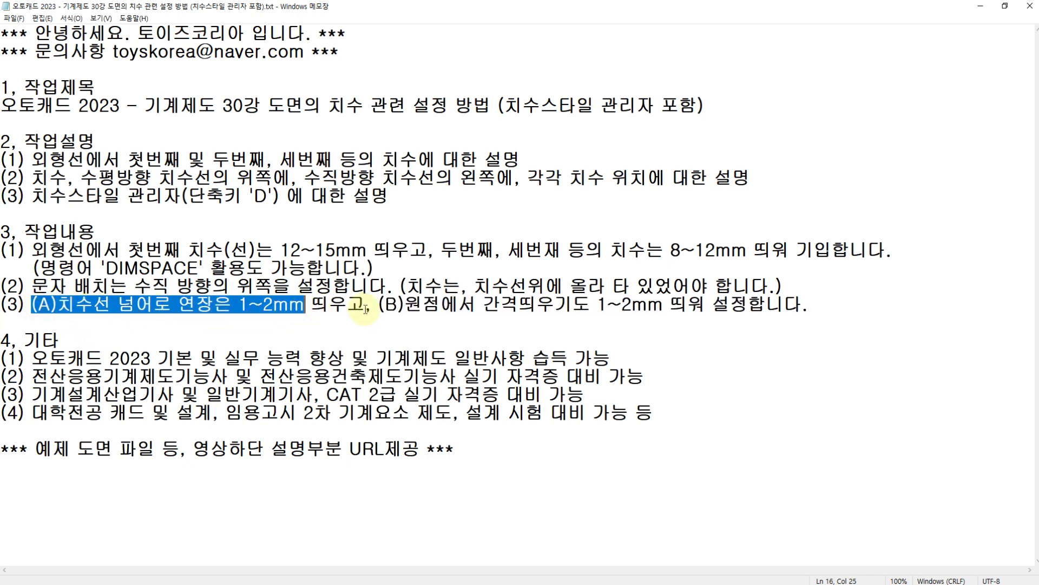
left_click_drag(378, 304, 648, 306)
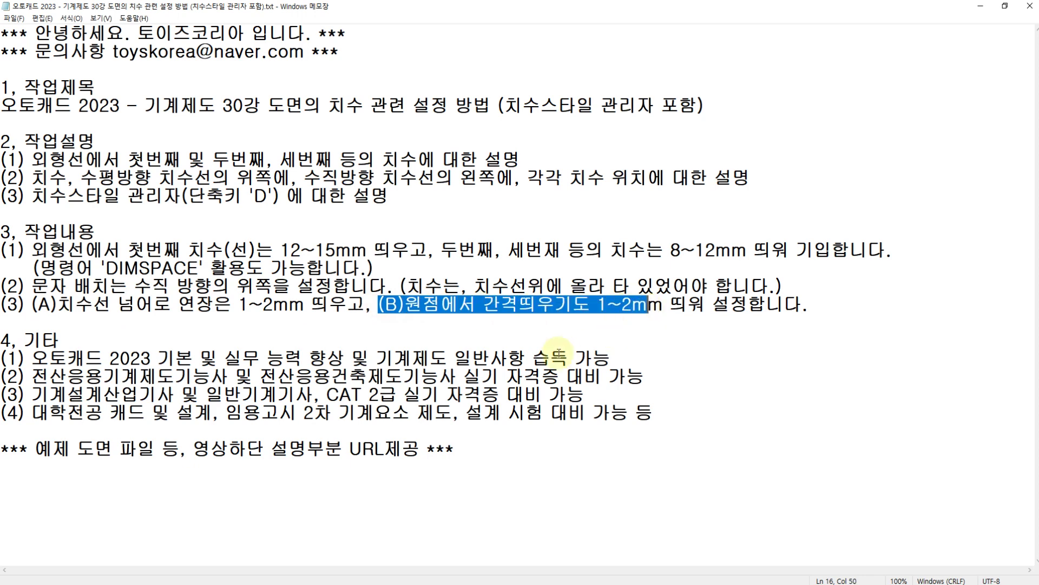
left_click(75, 316)
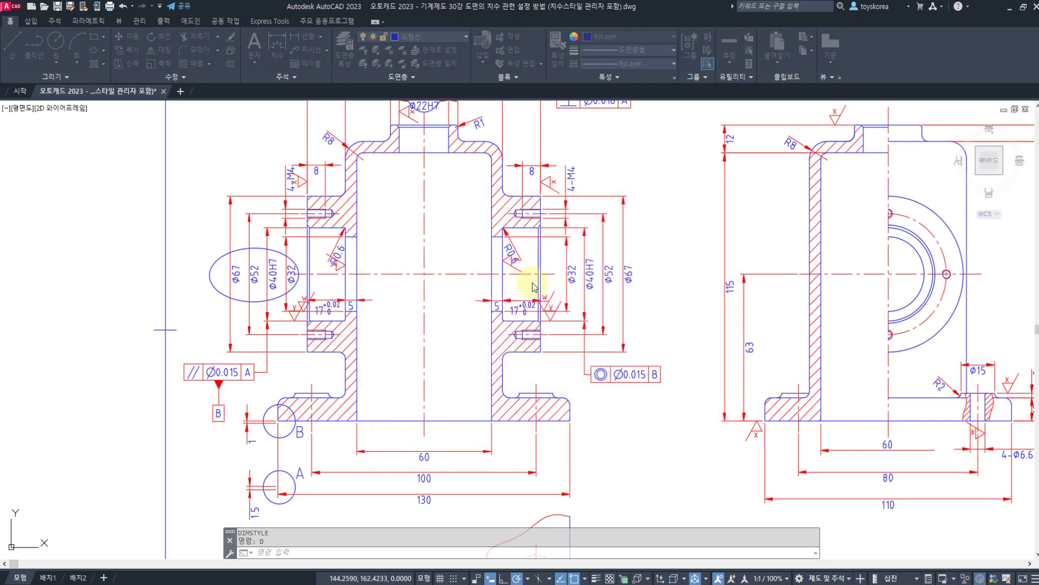
key("Escape")
key("Escape")
- Modify the ISO-25 dimension style (DIMSTYLE) to place text vertically at 위 (above), and apply it to the drawing
middle_click_drag(470, 257, 483, 343)
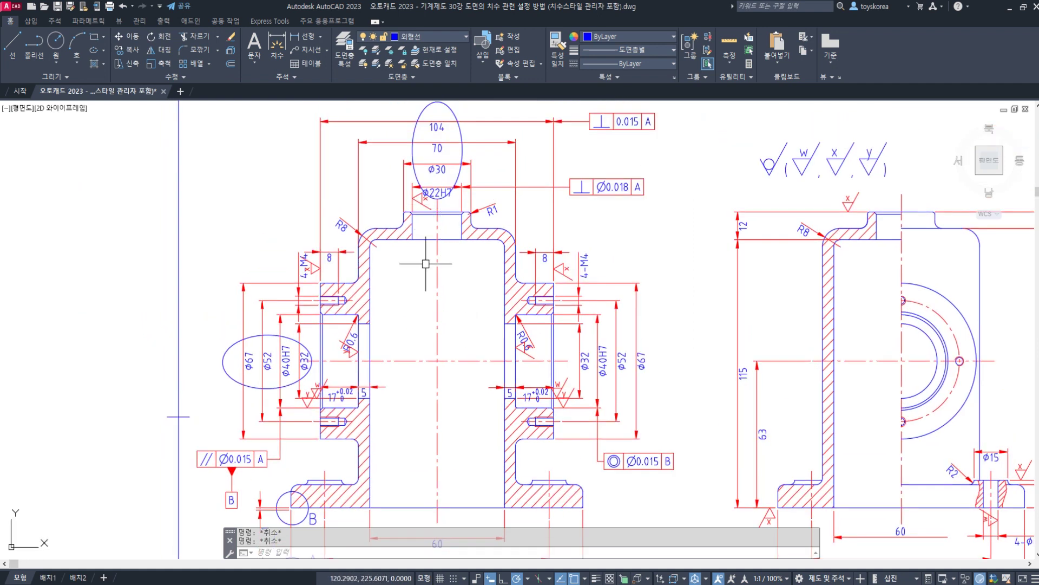
middle_click_drag(426, 264, 431, 222)
type("D")
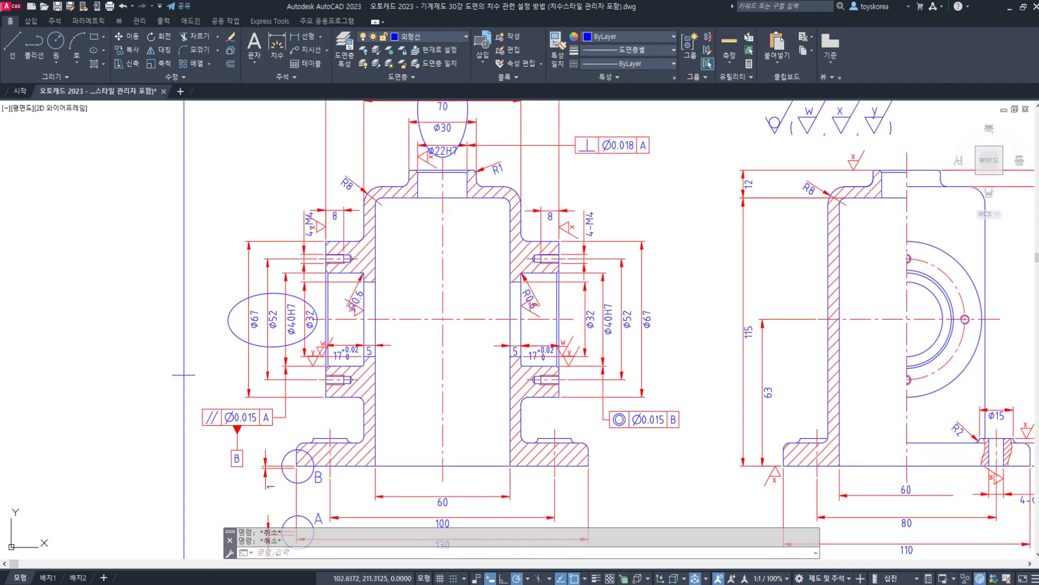
key("Return")
left_click(669, 279)
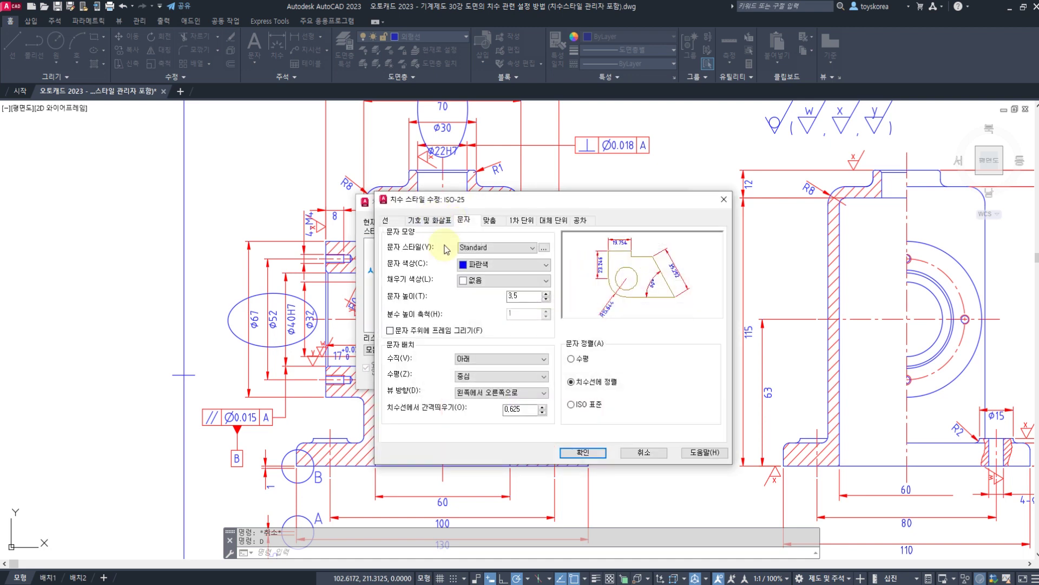
left_click(471, 359)
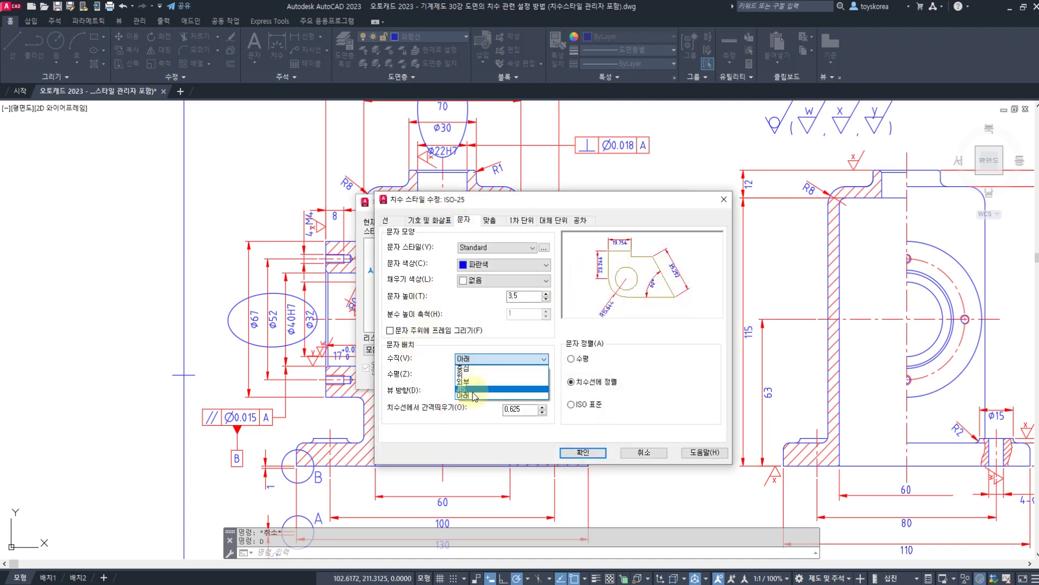
left_click(463, 374)
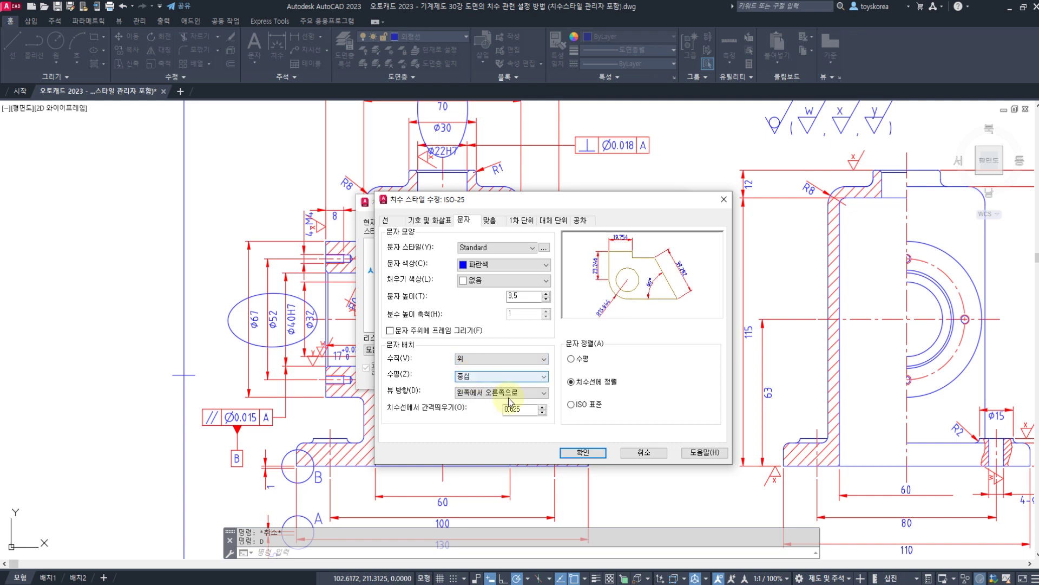
left_click(592, 452)
left_click(598, 381)
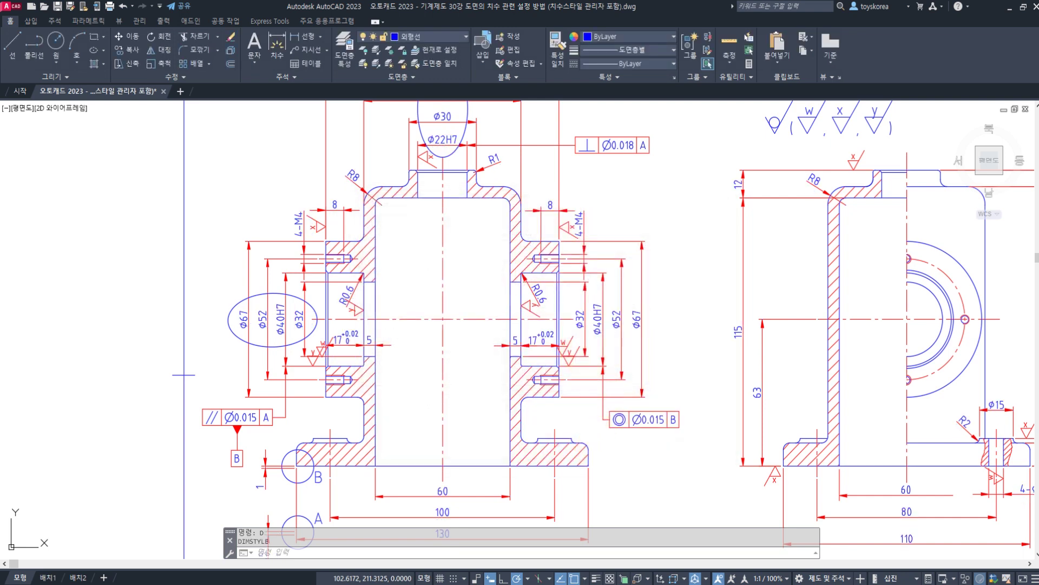
- Erase the tall ellipse around the 104, 70, Ø30 and Ø22H7 dimension texts above the front view
middle_click_drag(465, 232, 510, 376)
scroll(480, 225, "up", 4)
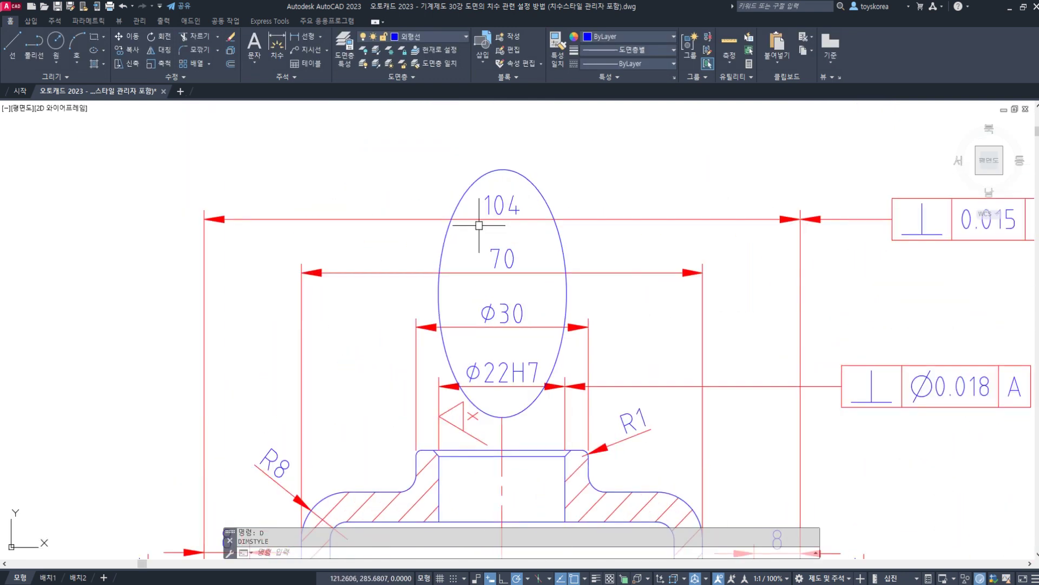
left_click(535, 191)
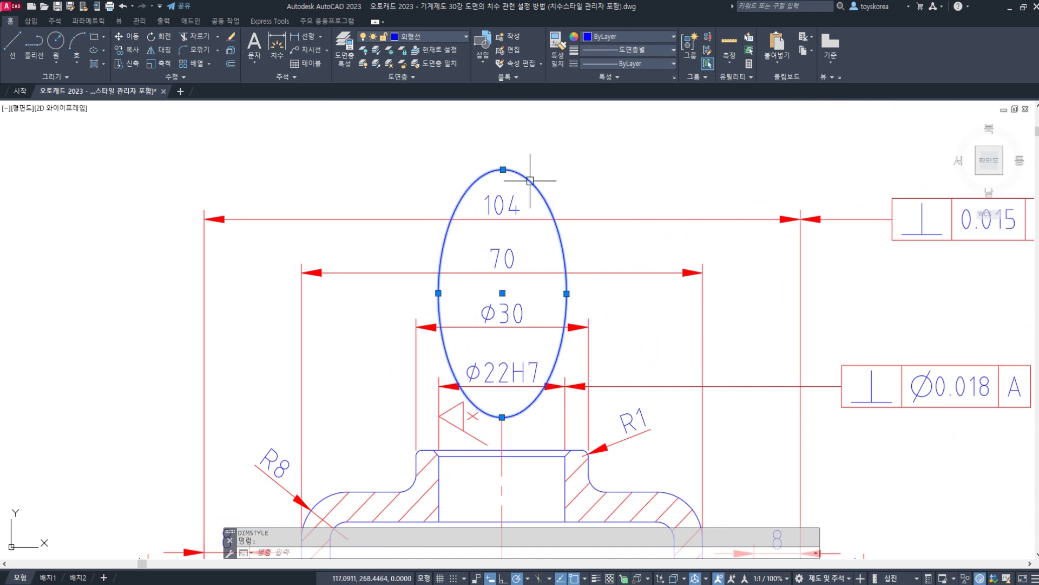
key("Escape")
left_click(563, 248)
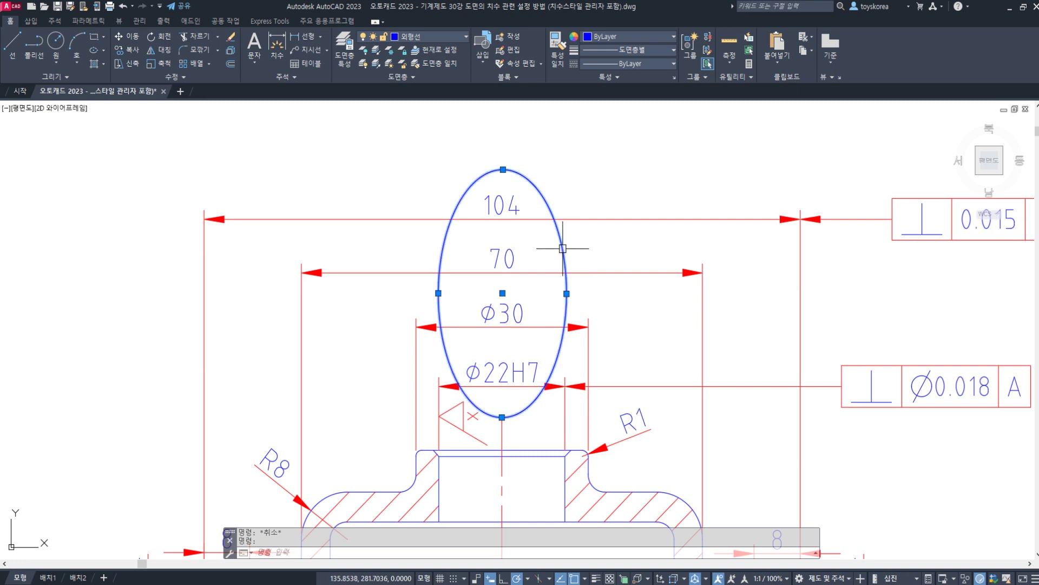
type("E")
key("Return")
scroll(511, 269, "down", 6)
scroll(501, 327, "up", 3)
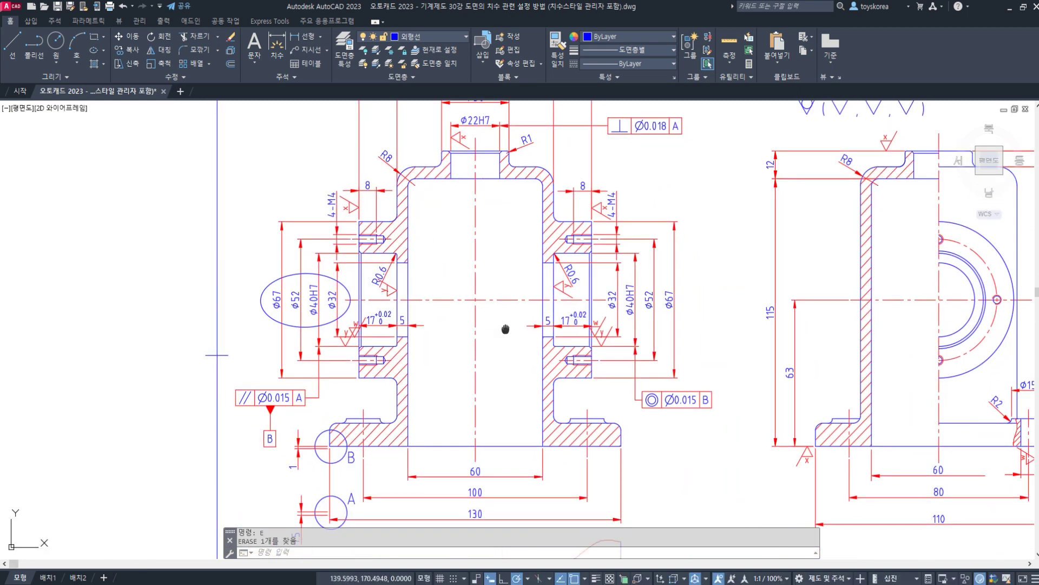
- Erase the wide ellipse around the vertical Ø67, Ø52, Ø40H7 and Ø32 dimension texts beside the front view
middle_click_drag(423, 221, 456, 336)
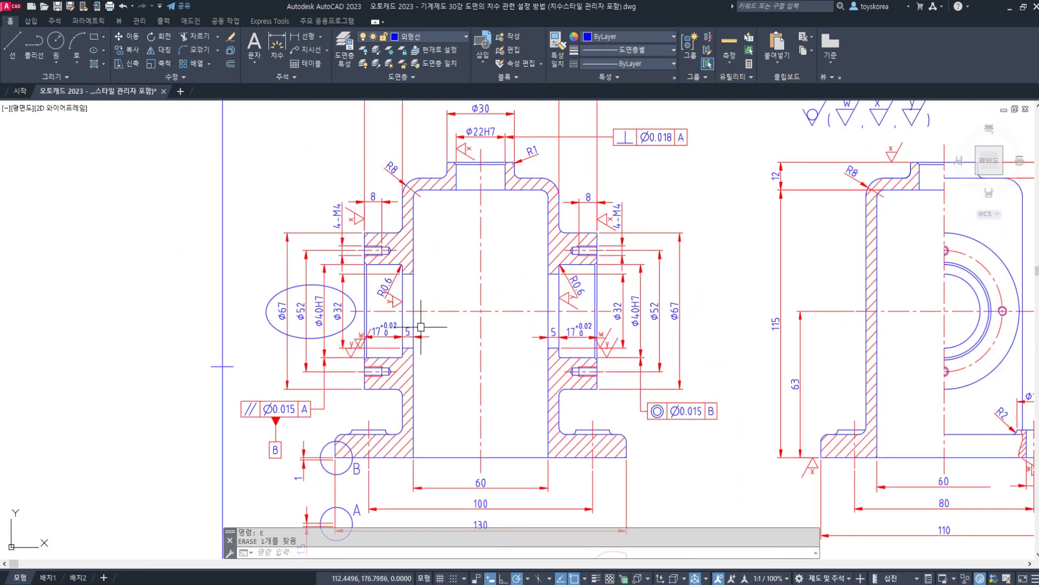
left_click(332, 290)
scroll(332, 290, "up", 4)
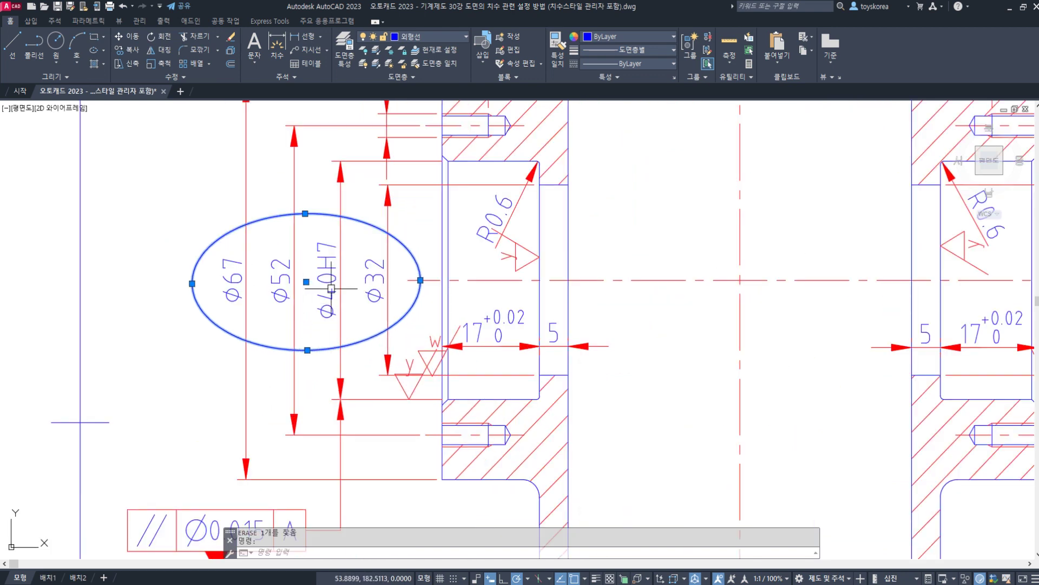
key("Return")
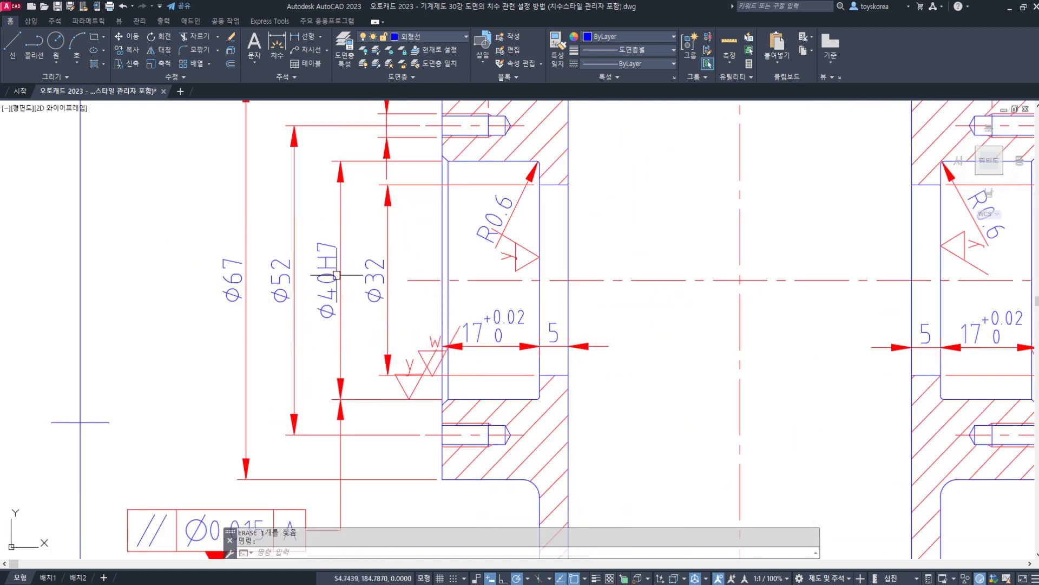
- Read rule (3) in the Notepad note on extending beyond dimension lines and offsetting from the origin, and return to AutoCAD
scroll(393, 259, "down", 3)
middle_click_drag(399, 339, 417, 194)
middle_click_drag(413, 369, 435, 295)
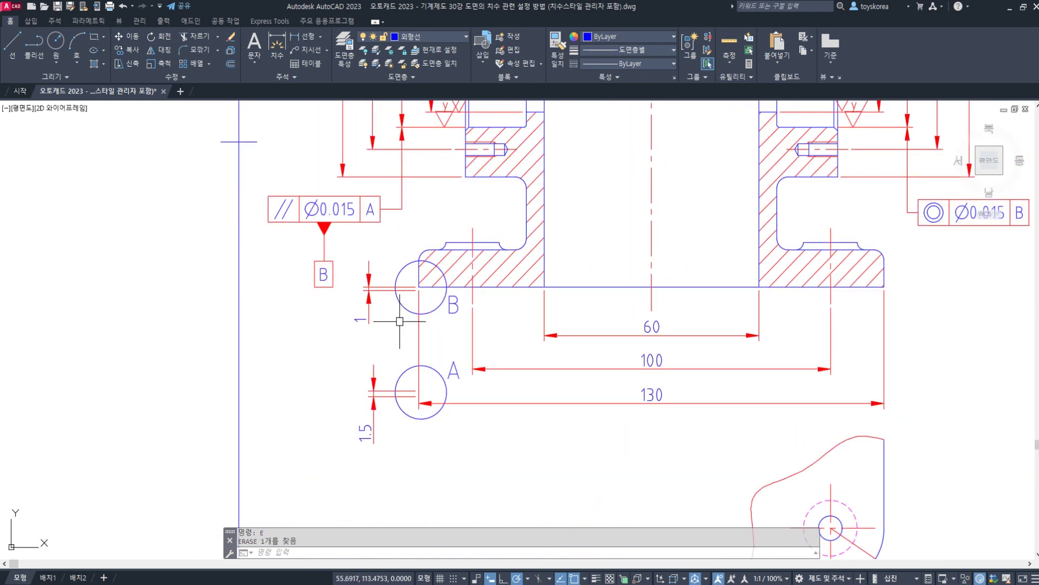
key("alt+Tab")
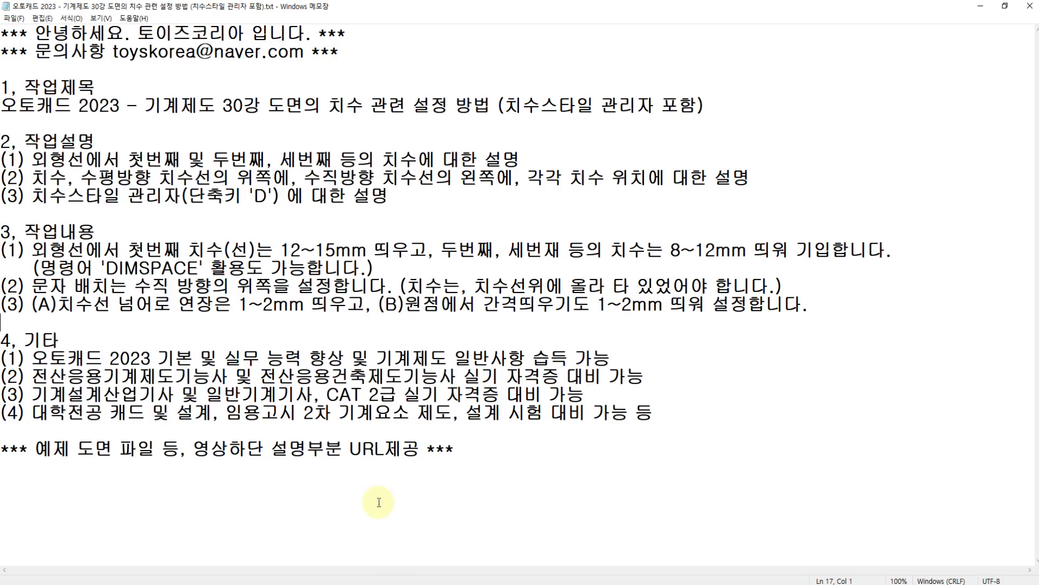
left_click_drag(59, 306, 305, 307)
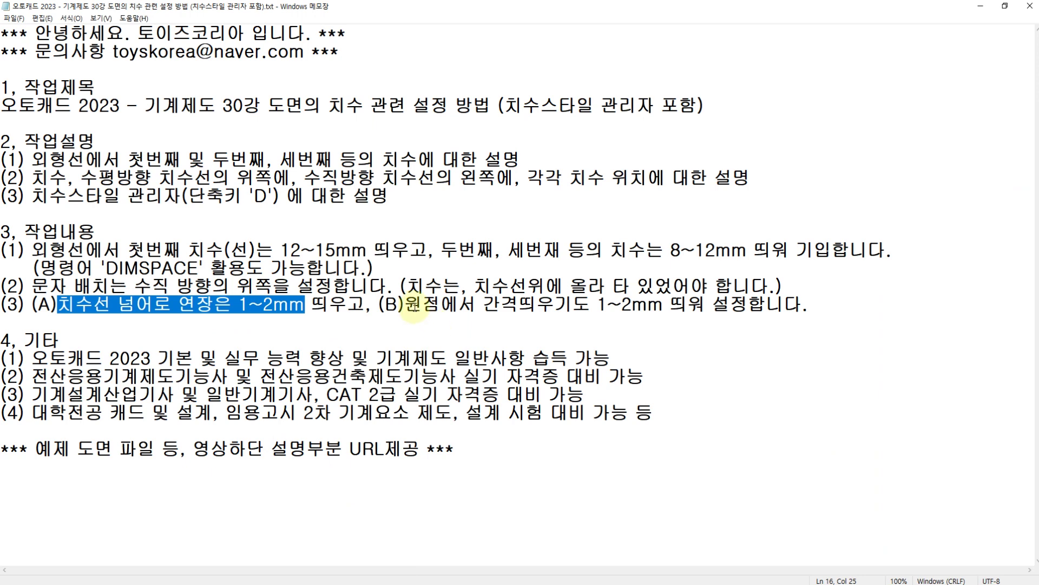
left_click_drag(423, 305, 628, 313)
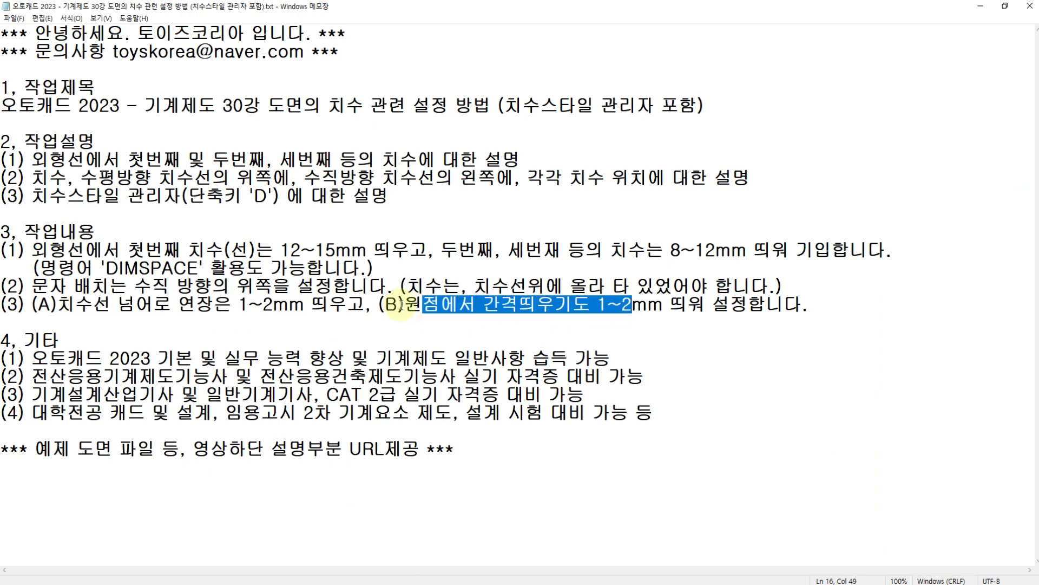
left_click(398, 304)
key("alt+Tab")
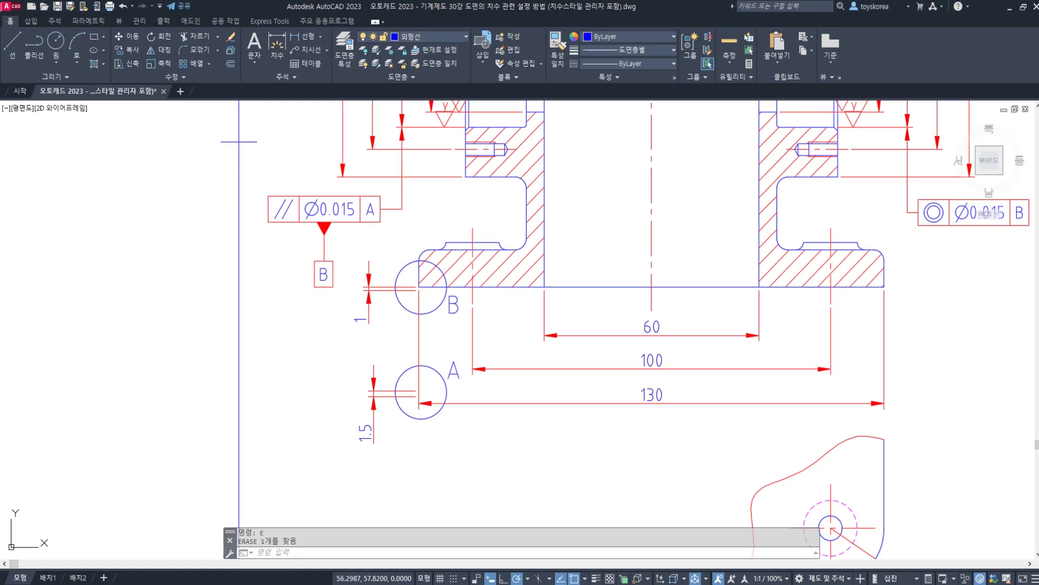
- Erase the 1.5 dimension beside detail circle A
middle_click_drag(448, 335, 453, 379)
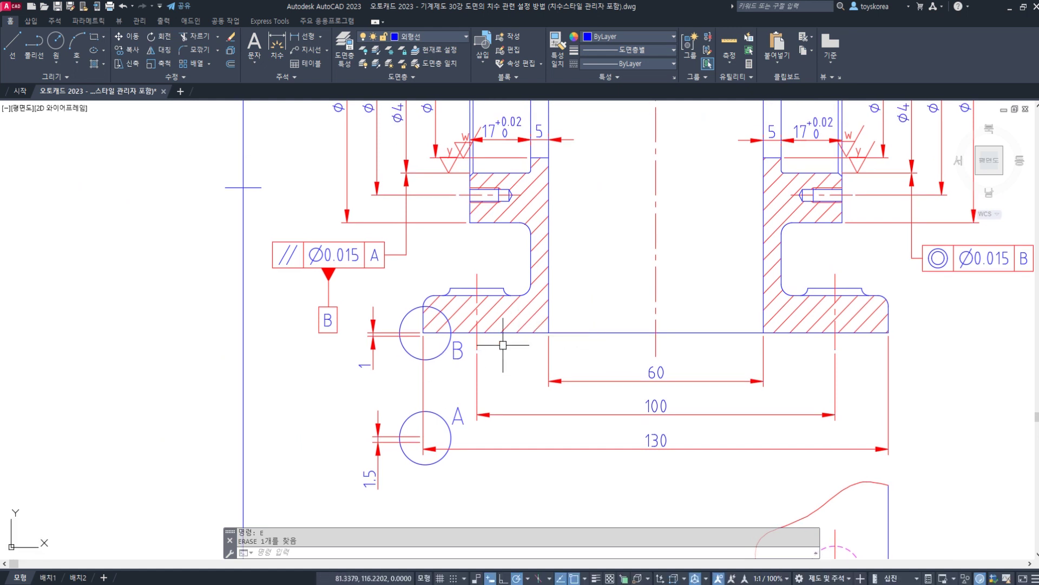
scroll(466, 367, "up", 4)
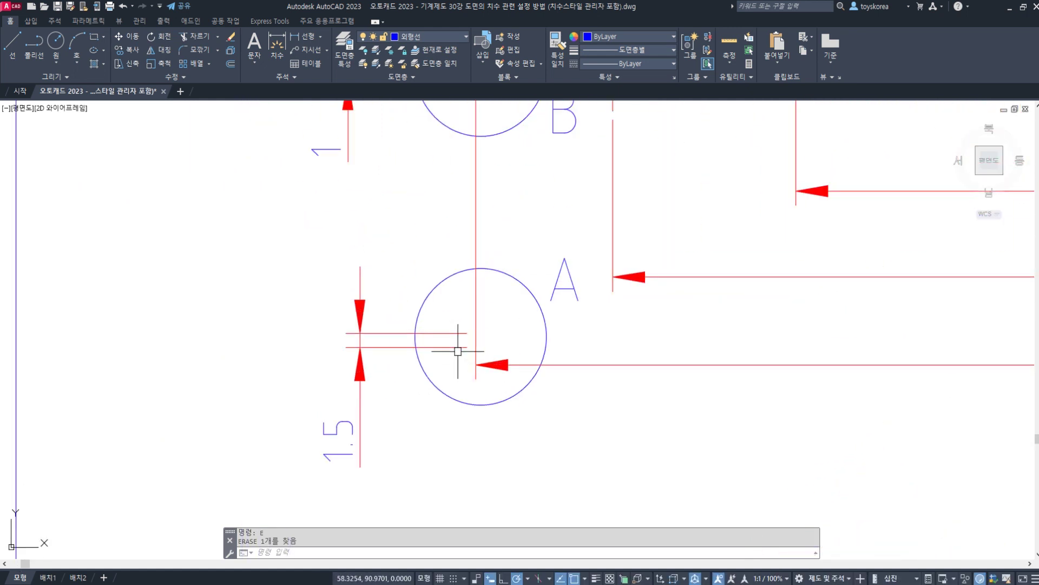
scroll(443, 381, "down", 2)
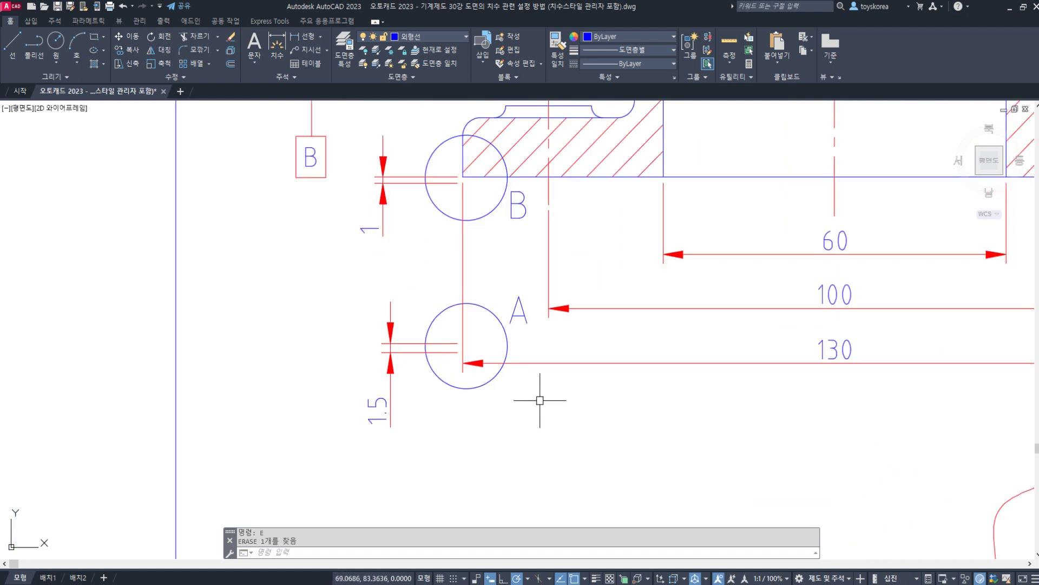
middle_click_drag(539, 400, 433, 389)
left_click(303, 372)
left_click(266, 300)
type("E")
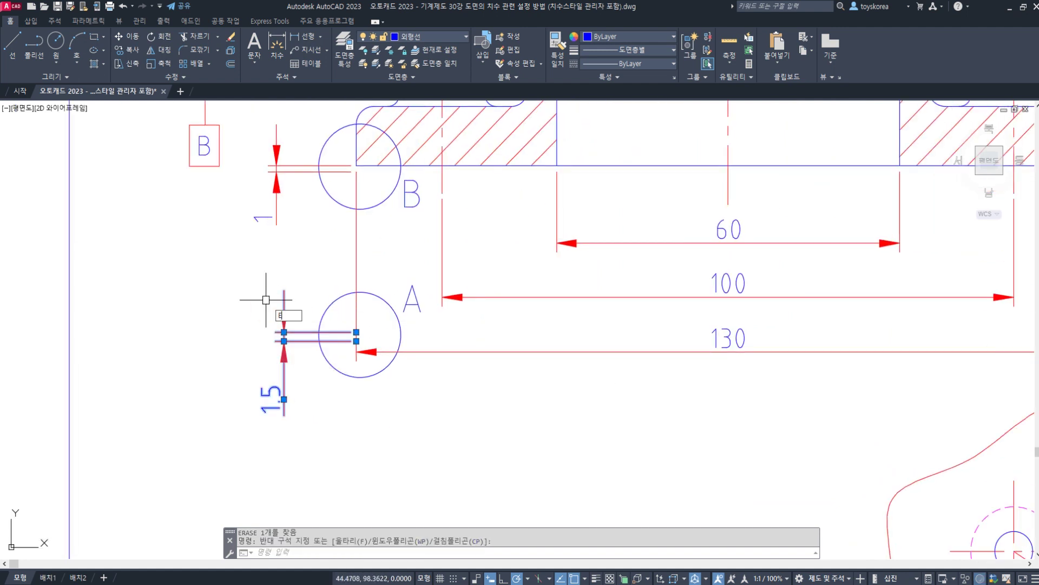
key("Return")
- Add a vertical linear dimension (DIMLINEAR) in detail A from the 130 dimension's left arrow tip to its extension line's end
type("DIMLI")
key("Return")
scroll(348, 367, "up", 2)
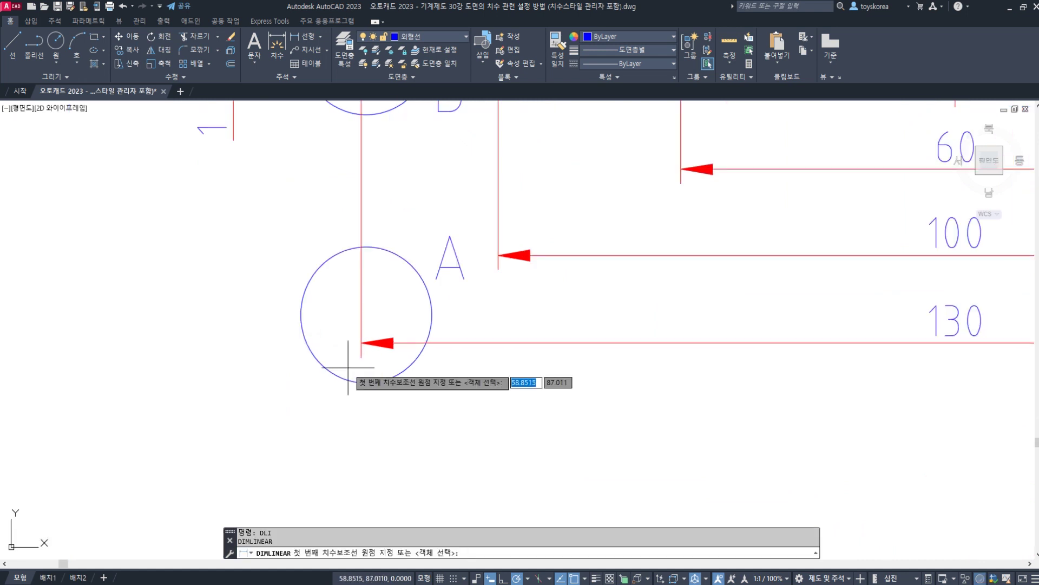
left_click(358, 344)
left_click(361, 357)
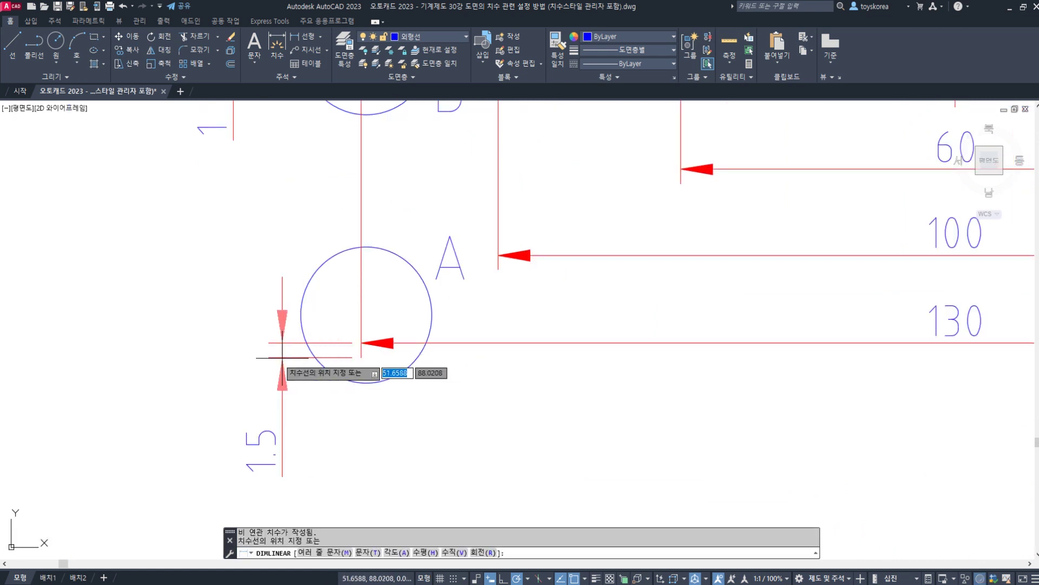
left_click(236, 364)
- Check the extension range in rule (3) of the Notepad note against the extension dimensioned at detail A in AutoCAD
middle_click_drag(336, 345, 408, 348)
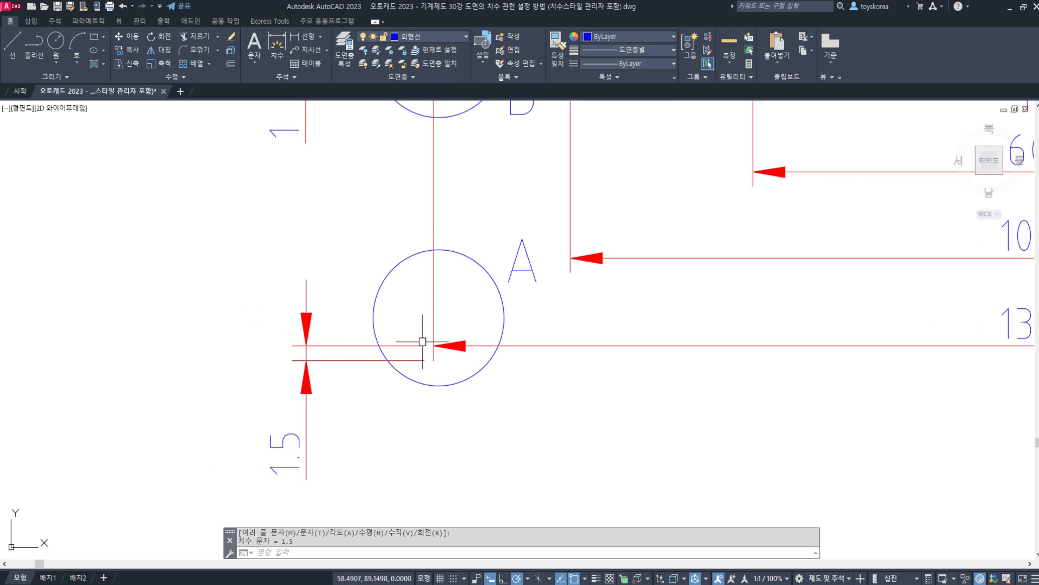
scroll(423, 341, "down", 2)
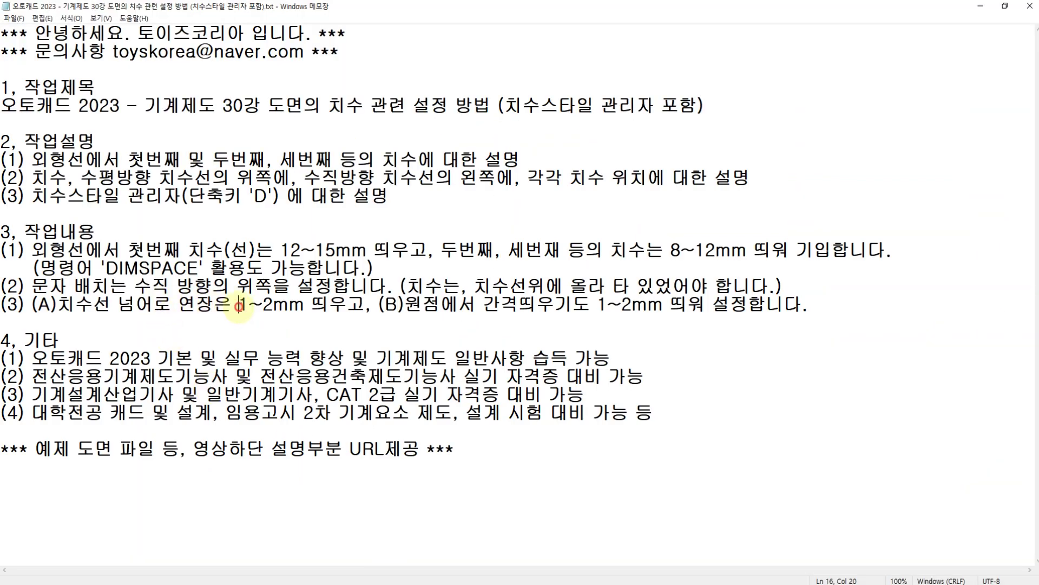
left_click_drag(277, 306, 306, 307)
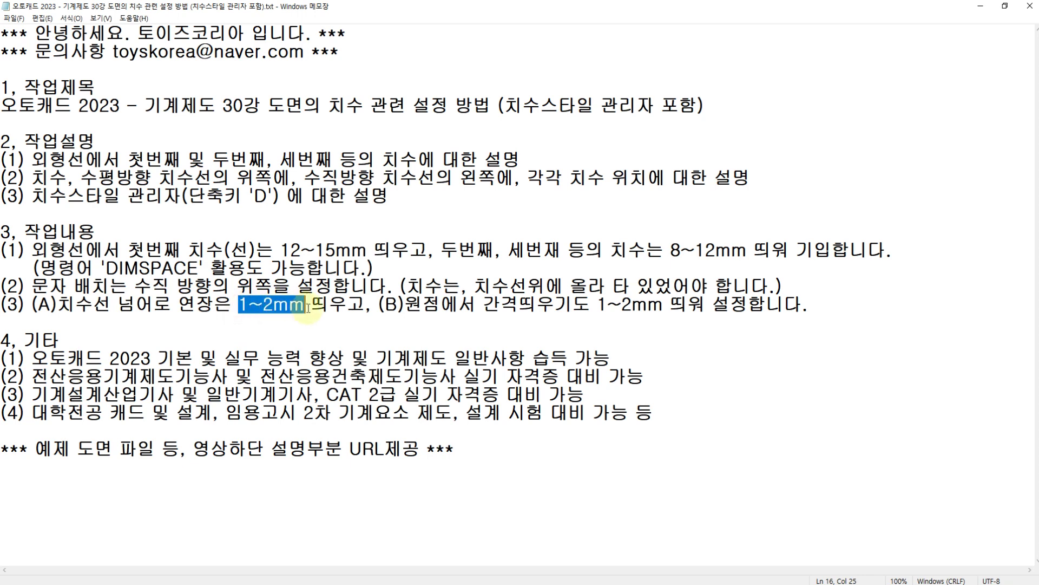
left_click(350, 584)
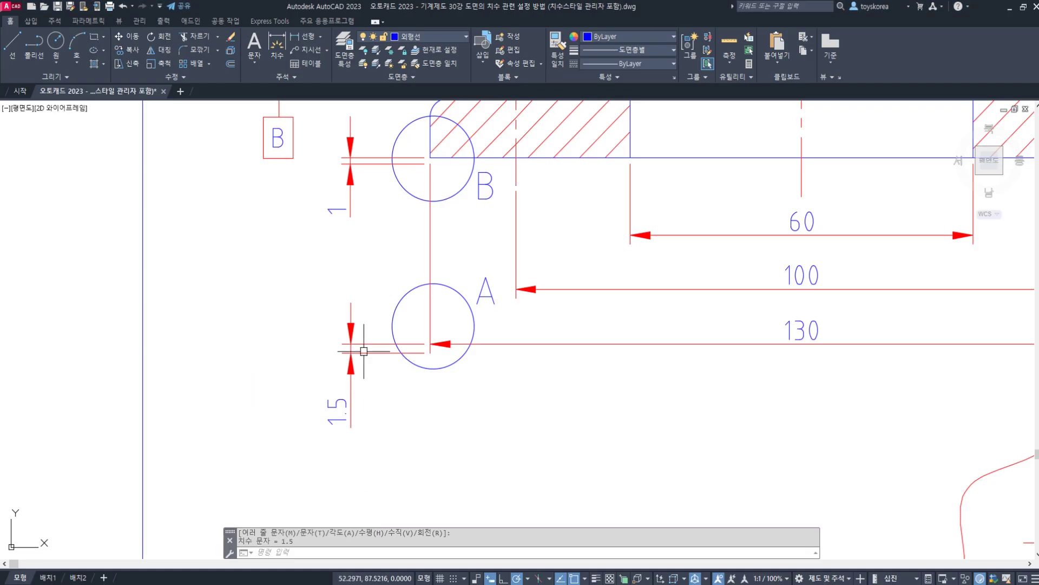
scroll(345, 417, "up", 2)
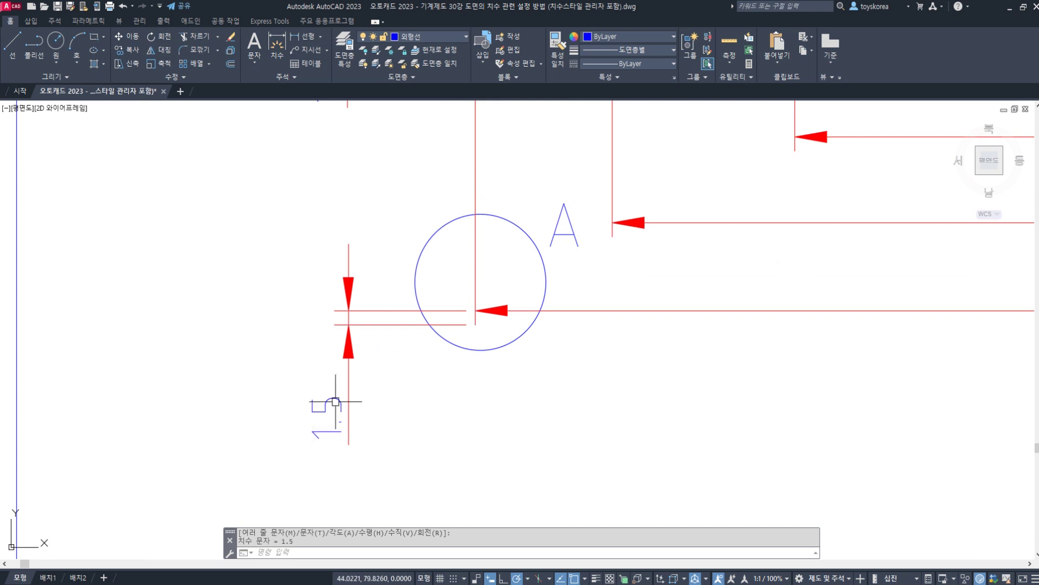
- Place a horizontal linear dimension (DIMLINEAR) about 8 mm wide in the empty space below detail A
middle_click_drag(571, 376, 518, 334)
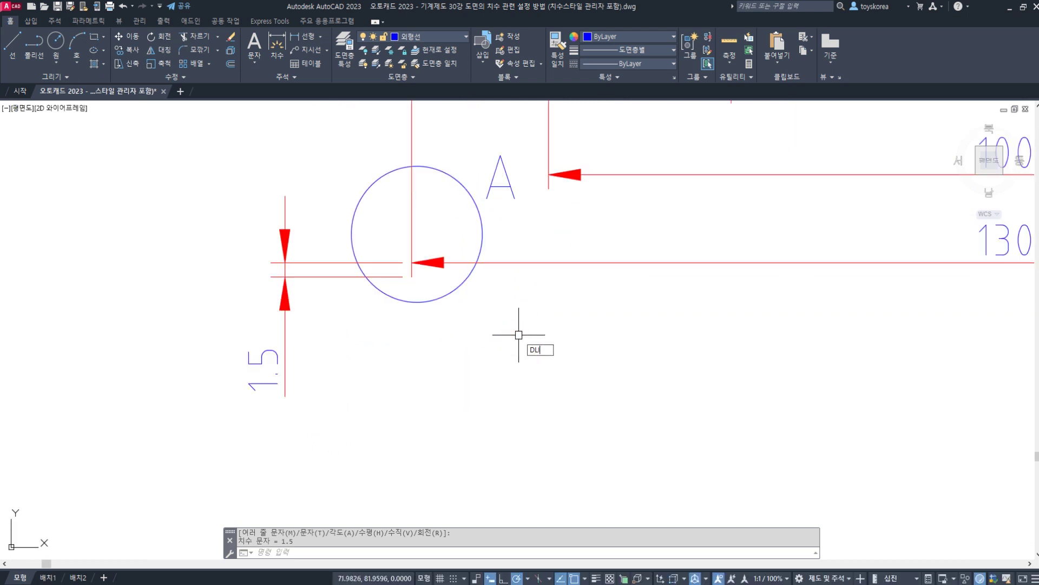
key("Return")
left_click(508, 337)
left_click(581, 337)
left_click(511, 403)
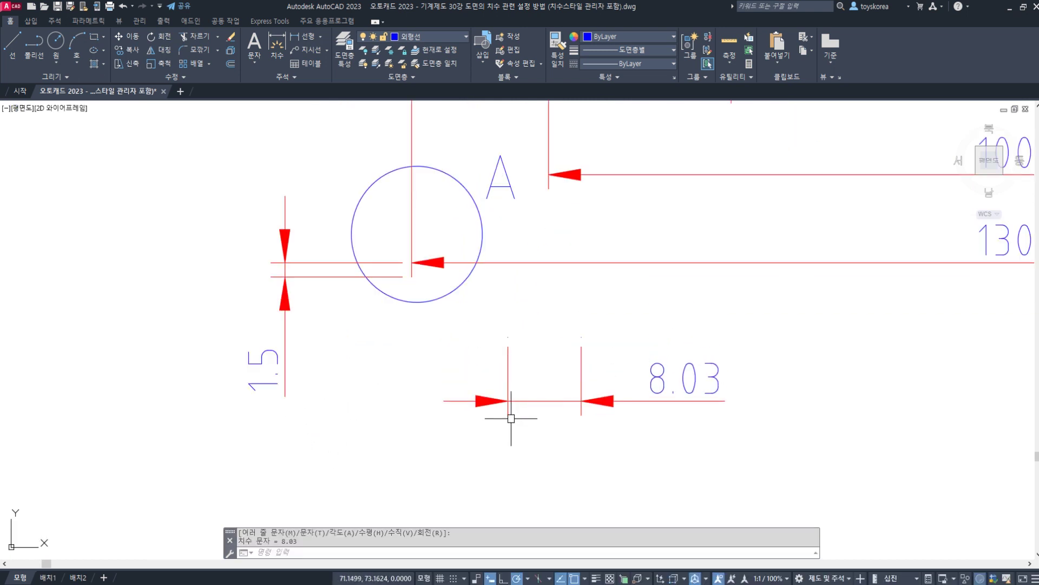
- Dimension how far the small horizontal dimension's left extension line extends beyond its dimension line
key("Return")
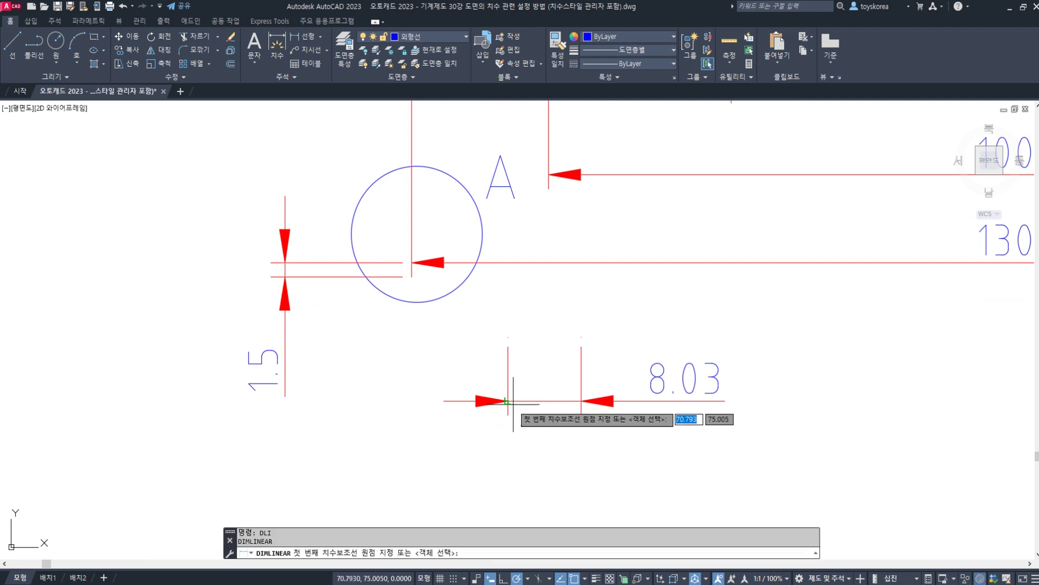
left_click(508, 401)
left_click(505, 416)
left_click(418, 439)
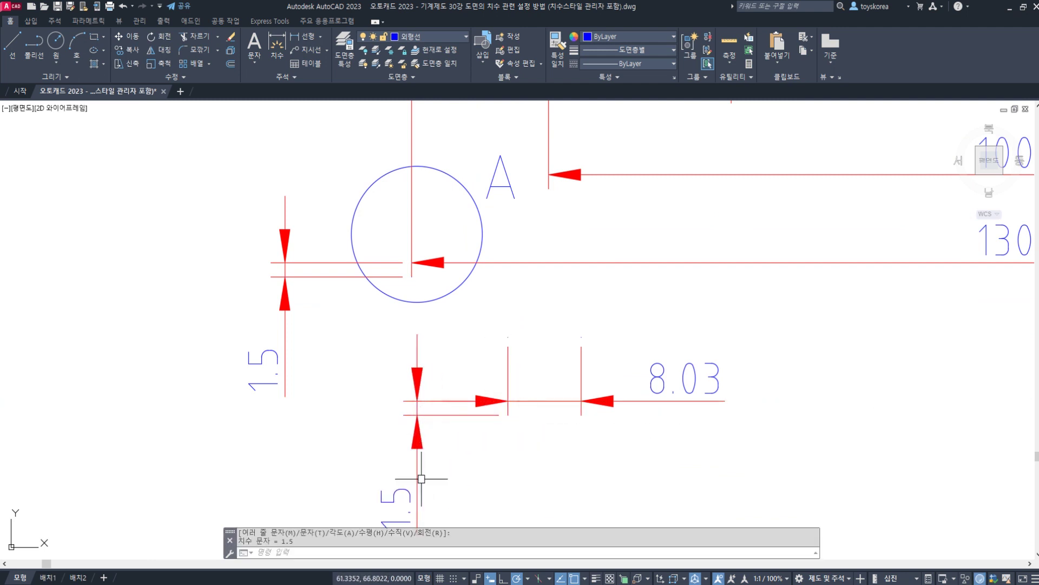
- Erase the vertical dimension beside the small horizontal dimension below detail A, and clear the selection
left_click(405, 415)
type("E")
key("Return")
scroll(433, 397, "down", 3)
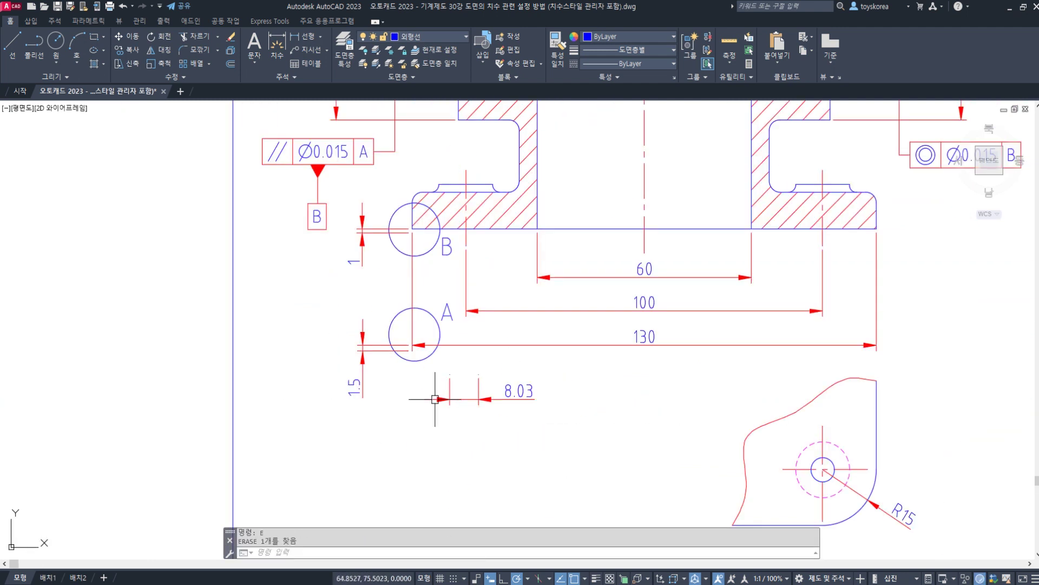
scroll(483, 411, "up", 1)
left_click(502, 430)
left_click(434, 358)
key("Escape")
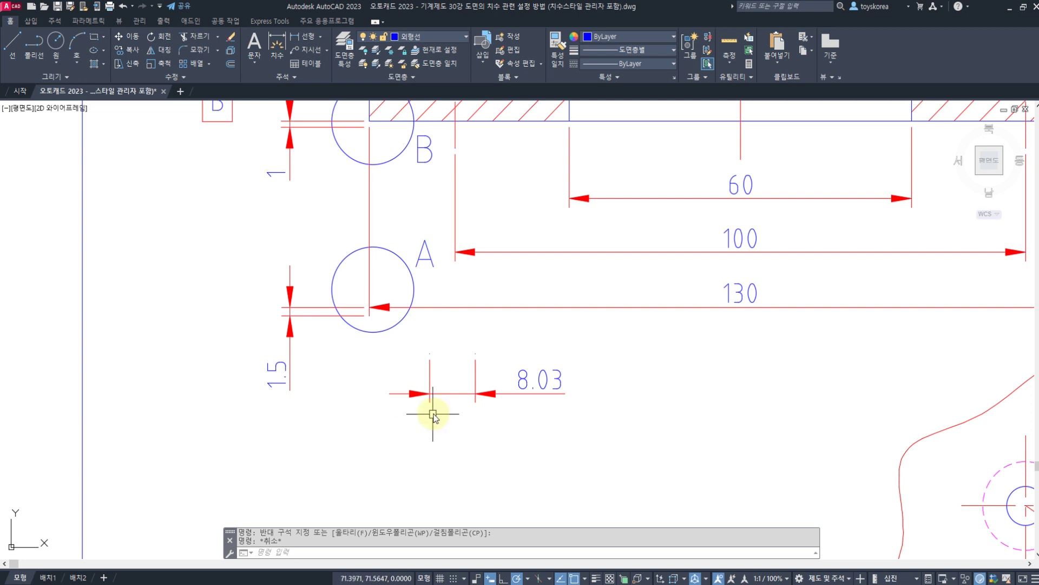
- Draw a line about 9 mm straight down from the left arrow tip of the small dimension below detail A
type("L")
key("Return")
left_click(429, 394)
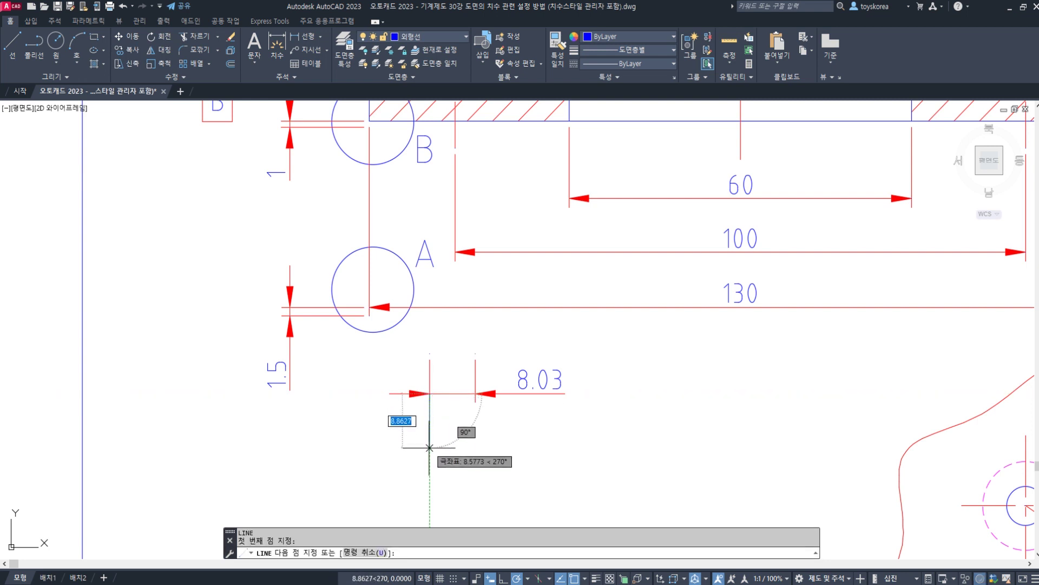
left_click(426, 451)
key("Escape")
- Compare the line drawn below the small dimension's left arrow with the extension beyond the dimension line at detail A
left_click(436, 438)
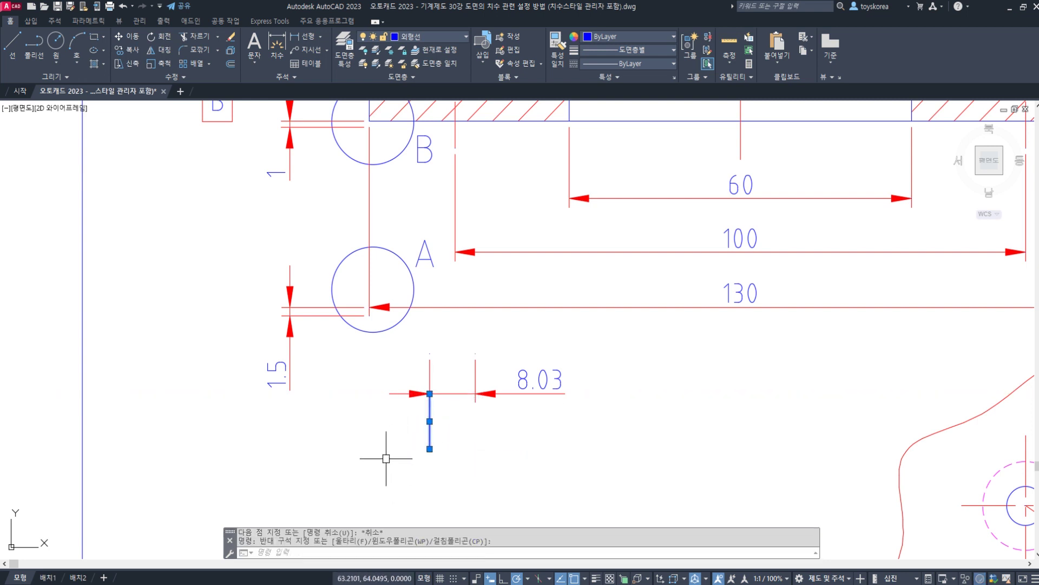
key("Escape")
left_click(452, 437)
left_click(388, 448)
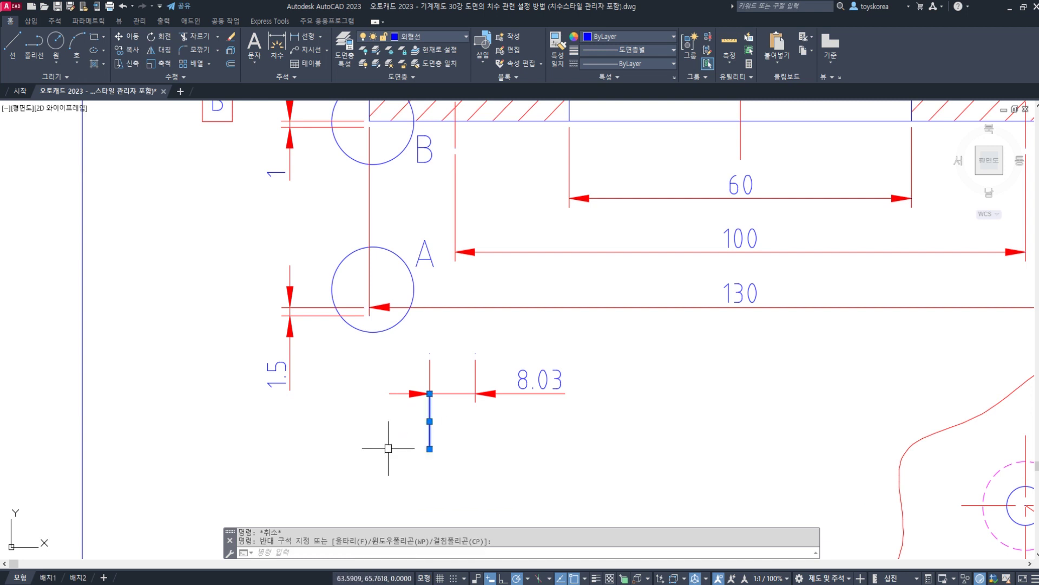
key("Escape")
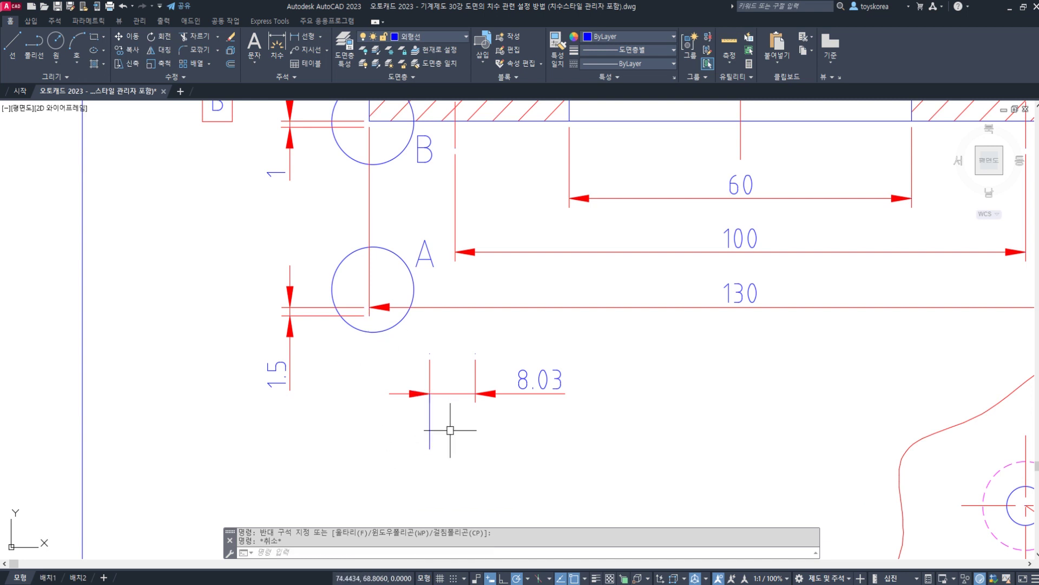
mouse_move(441, 431)
left_mouse_down()
mouse_move(367, 382)
mouse_move(448, 410)
mouse_move(426, 436)
left_mouse_up()
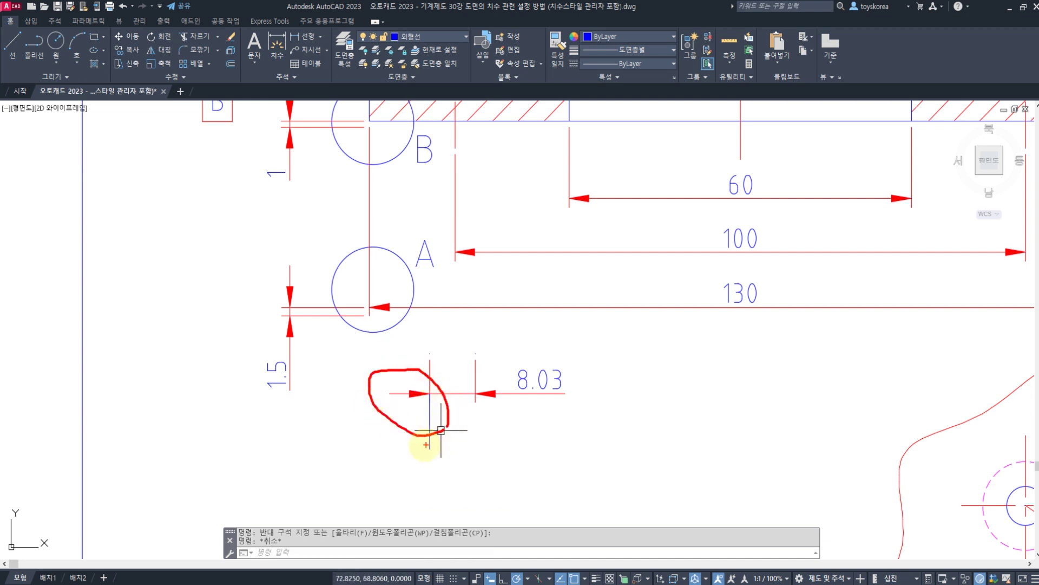
left_click_drag(430, 400, 431, 456)
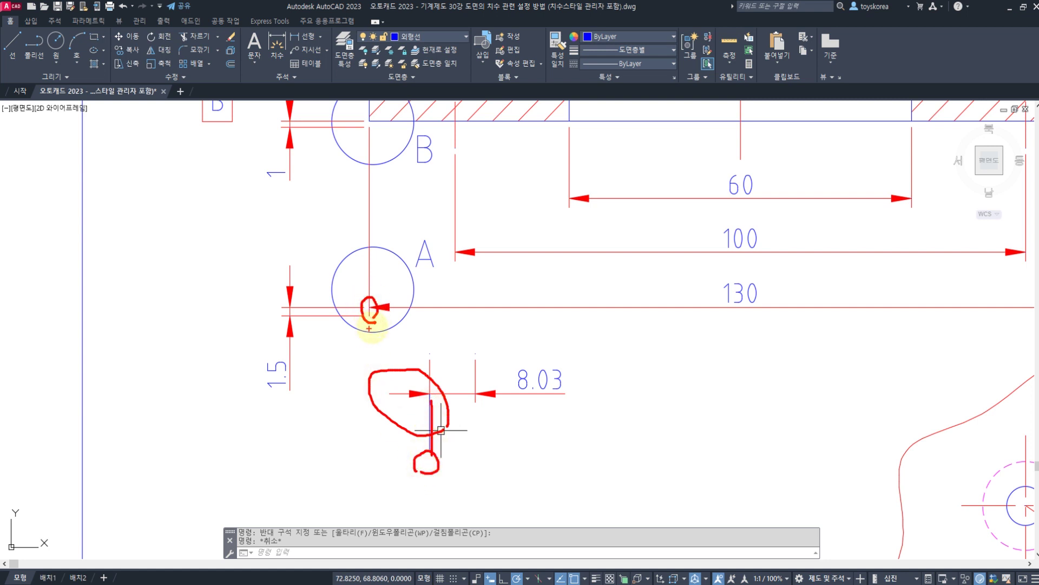
mouse_move(378, 329)
left_mouse_down()
mouse_move(348, 332)
mouse_move(373, 341)
left_mouse_up()
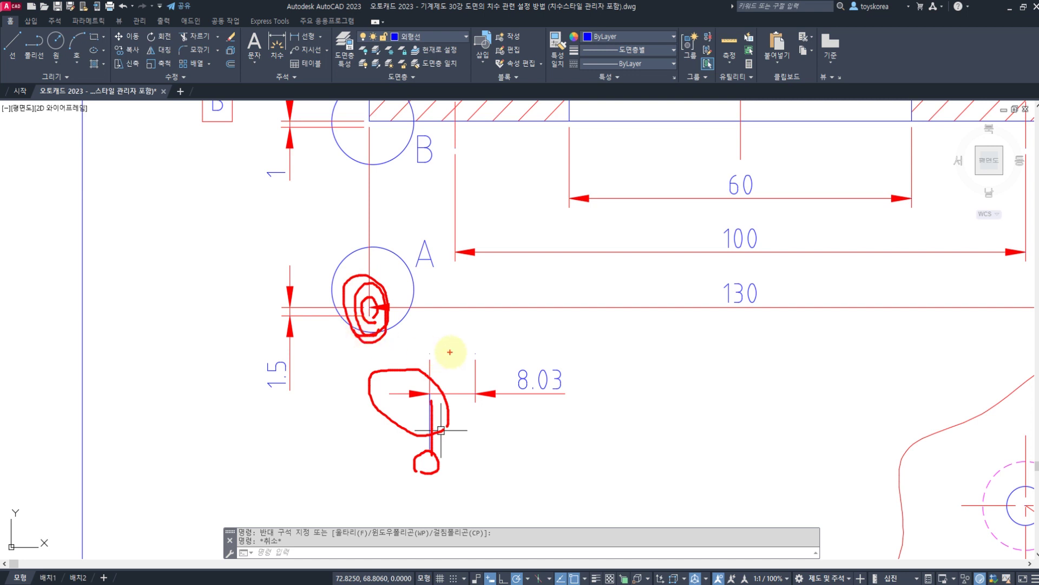
left_click_drag(450, 353, 388, 433)
left_click_drag(391, 373, 463, 453)
left_click_drag(475, 380, 397, 447)
left_click_drag(387, 386, 469, 445)
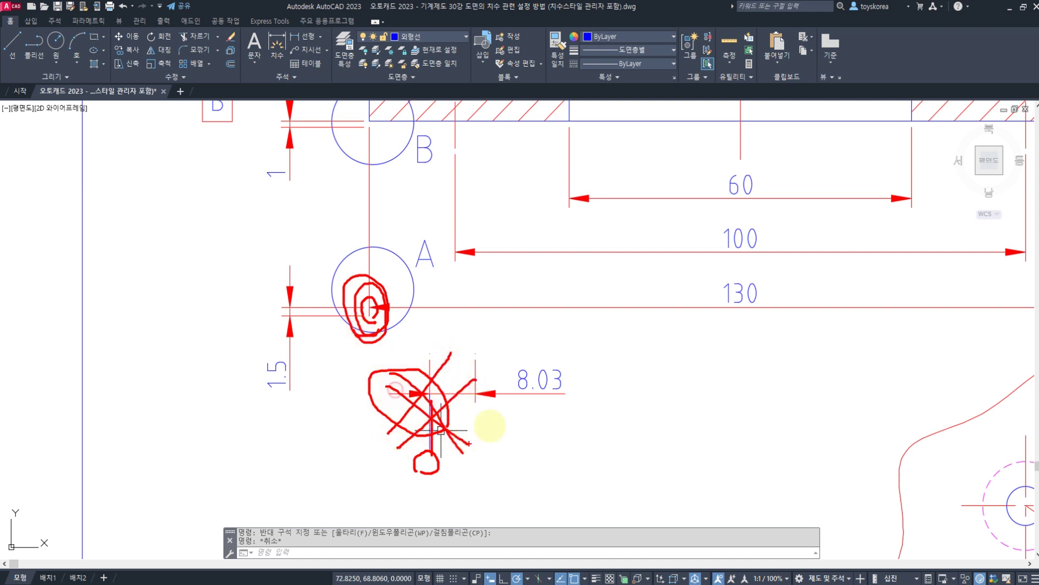
left_click_drag(523, 390, 420, 456)
left_click_drag(421, 409, 487, 461)
left_click_drag(537, 392, 440, 467)
left_click_drag(433, 422, 478, 455)
left_click_drag(479, 409, 426, 456)
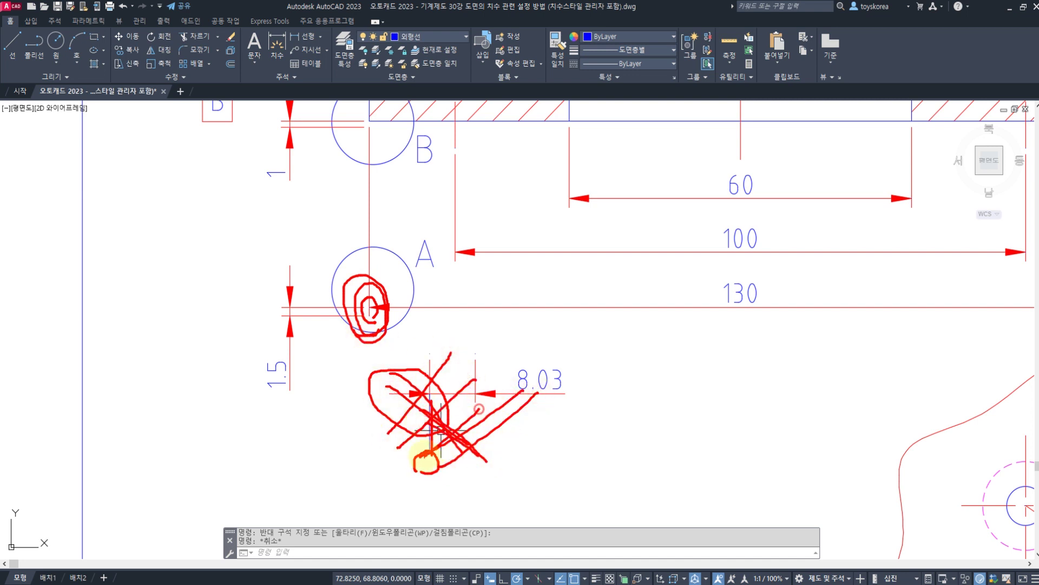
key("Escape")
left_click(538, 445)
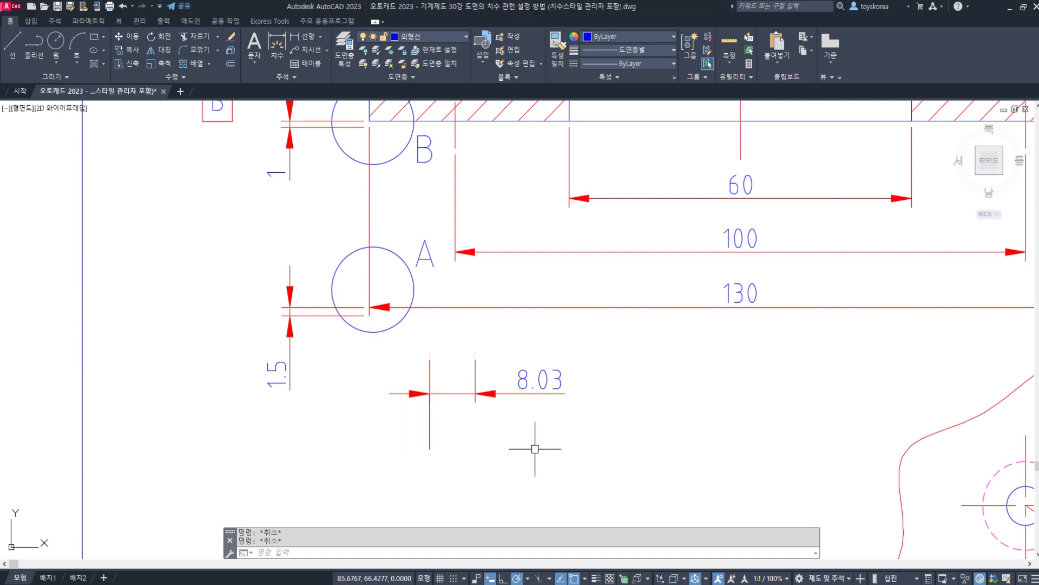
- Erase the small horizontal dimension below detail A together with the vertical line drawn under its left arrow
left_click(388, 408)
left_click(506, 371)
left_click(394, 401)
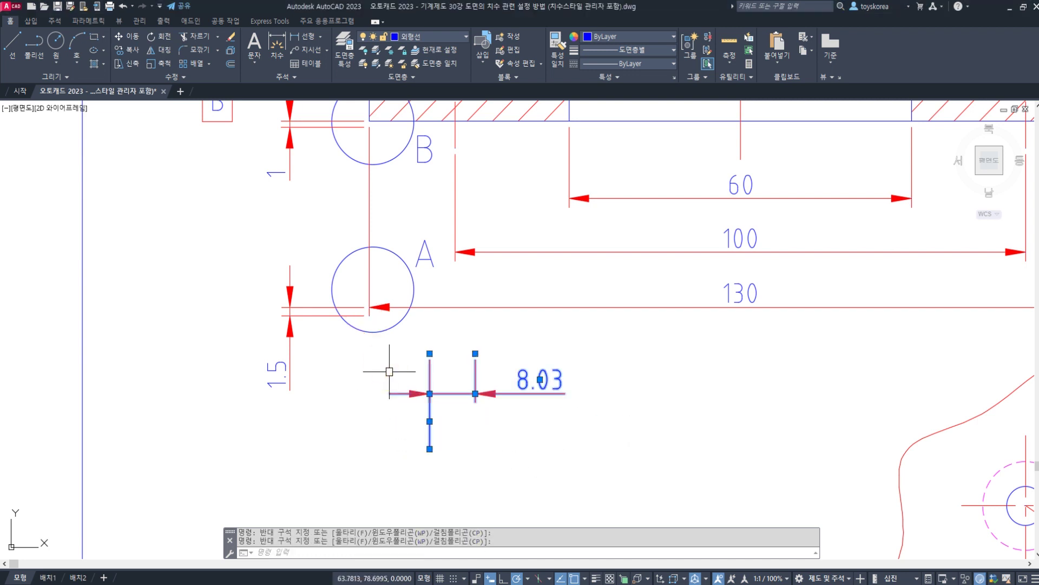
type("E")
key("Return")
middle_click_drag(464, 332, 450, 388)
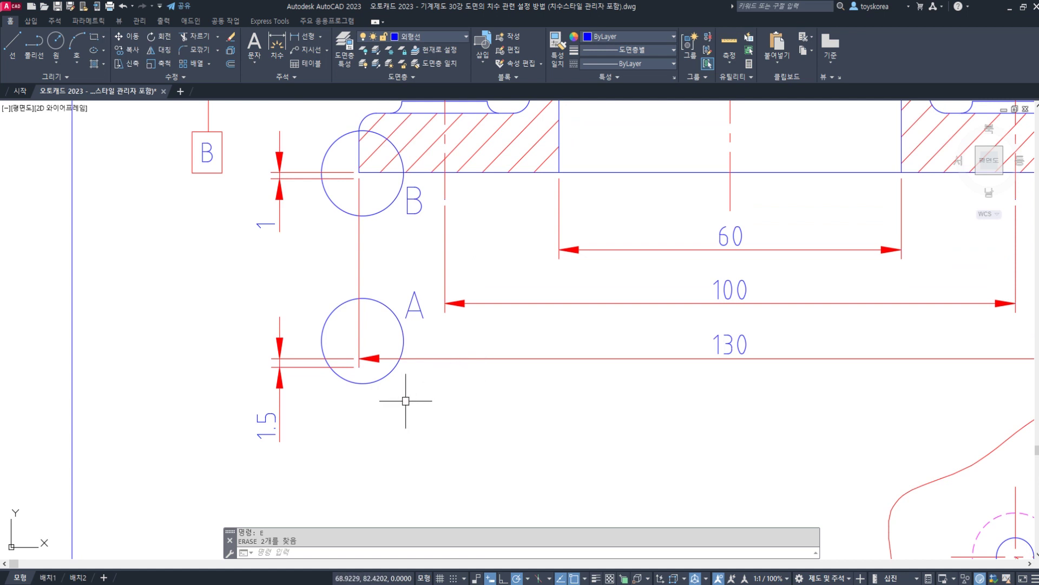
- Try a horizontal linear dimension about 7 mm long below detail B to compare its origin gap with the one at B
scroll(366, 175, "up", 4)
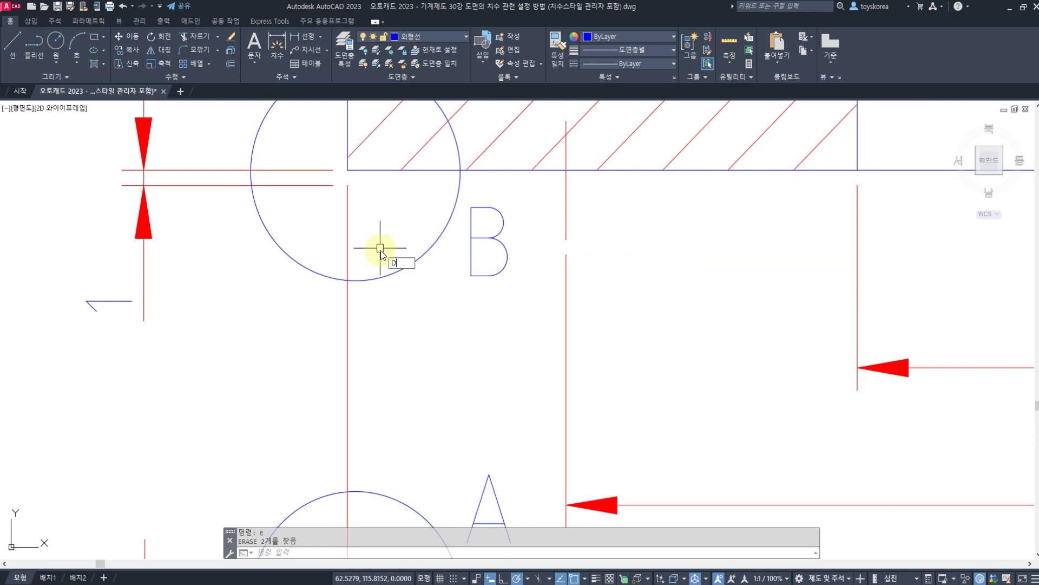
type("LI")
key("Return")
left_click(416, 331)
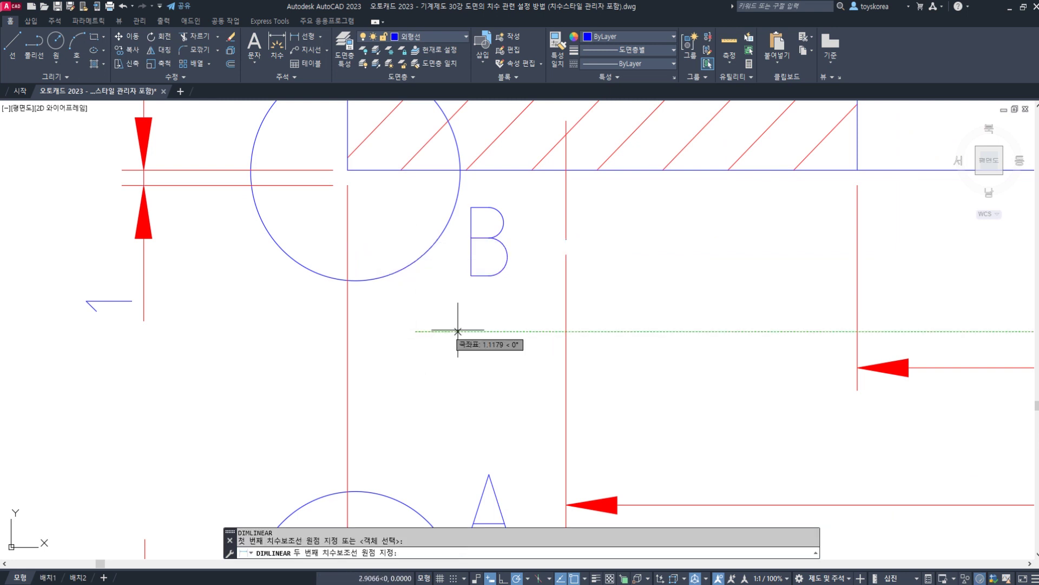
left_click(566, 331)
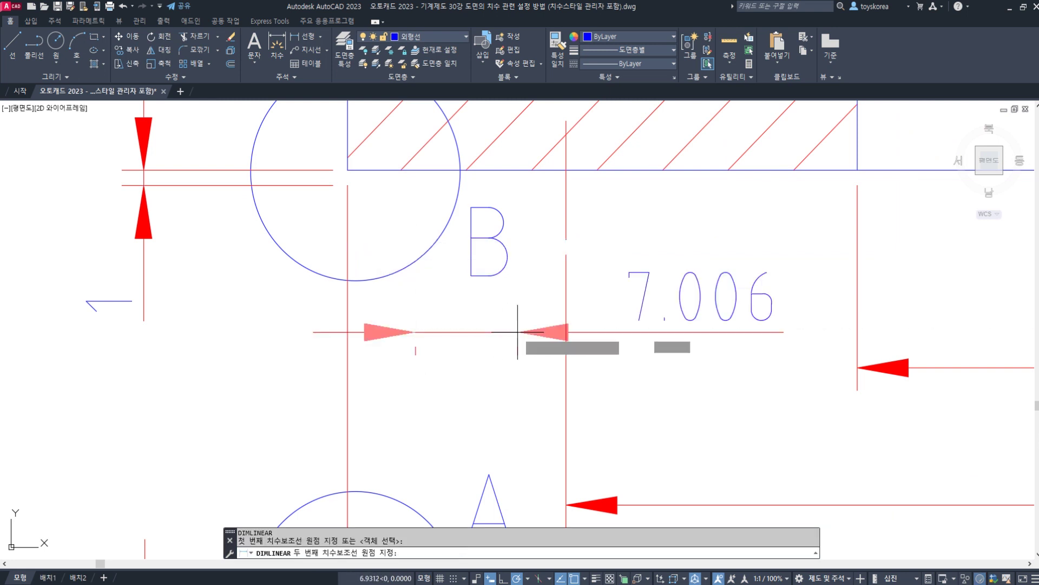
left_click(416, 335)
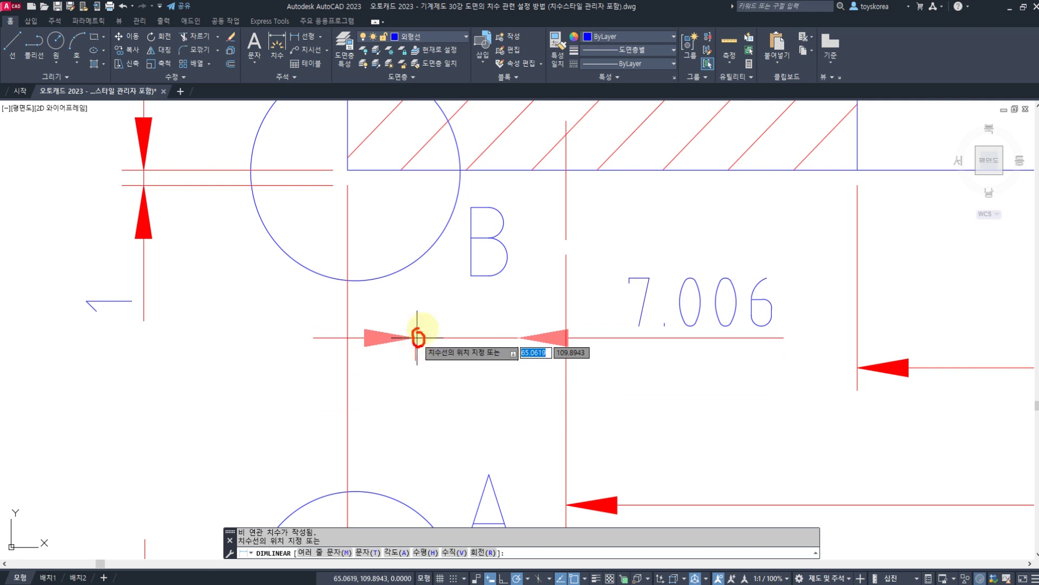
left_click(355, 177)
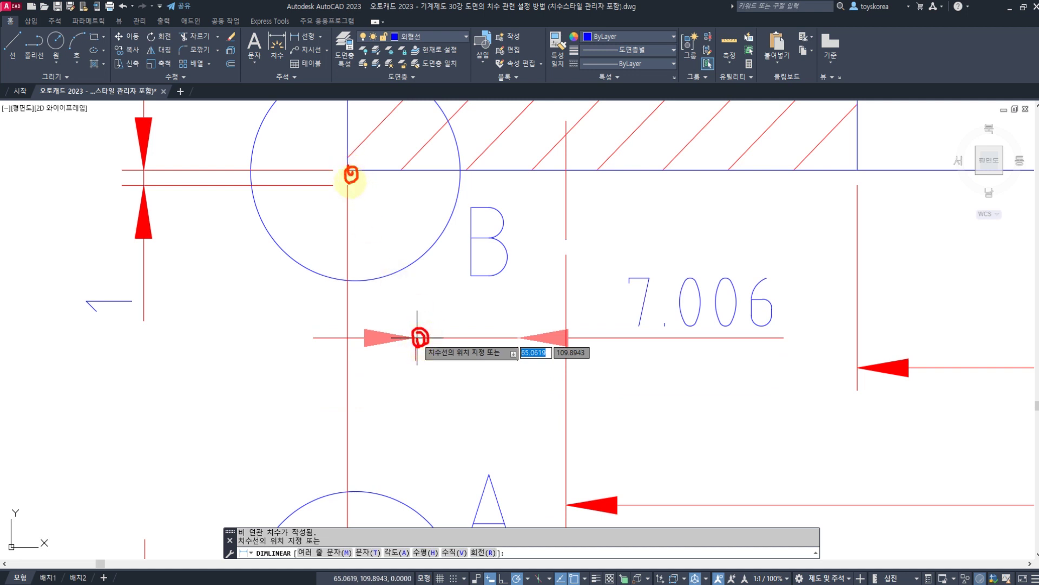
mouse_move(157, 338)
left_mouse_down()
mouse_move(76, 278)
mouse_move(141, 355)
left_mouse_up()
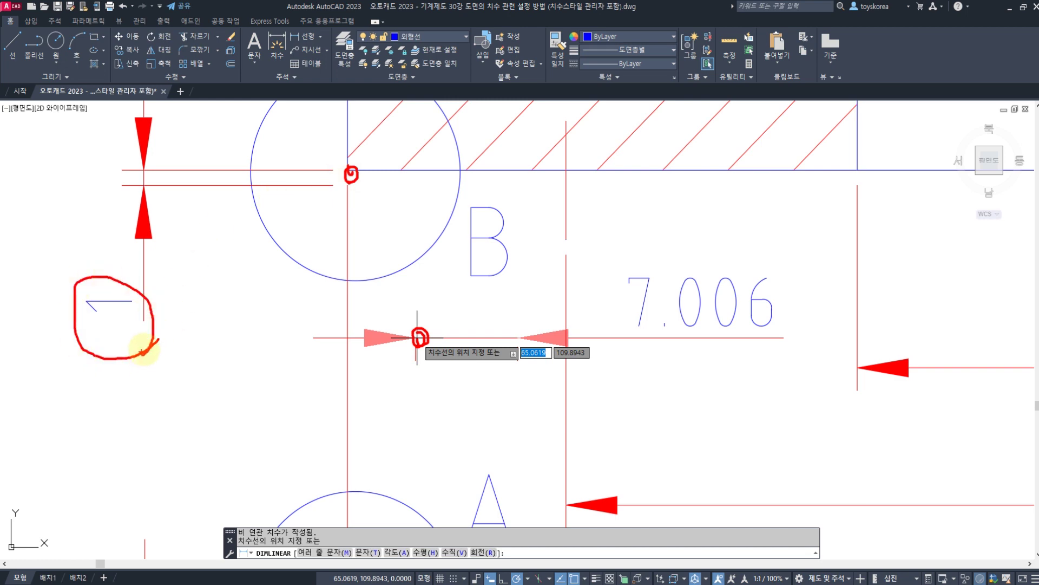
- Switch to Notepad, highlight note (B) about the 1~2mm offset from the origin, and return to AutoCAD, cancelling the pending dimension
key("alt+Tab")
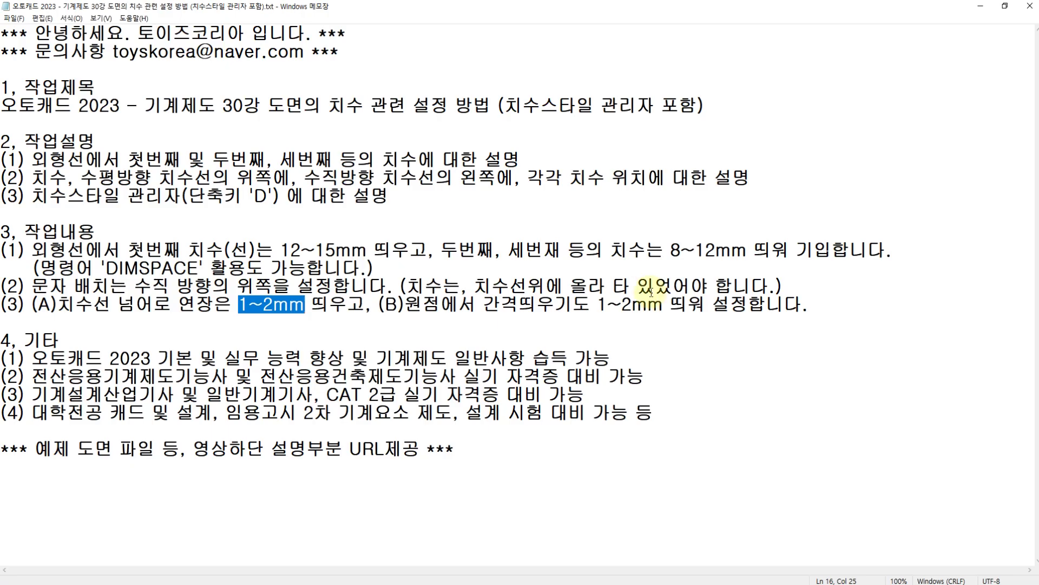
left_click(622, 302)
left_click_drag(377, 303, 704, 309)
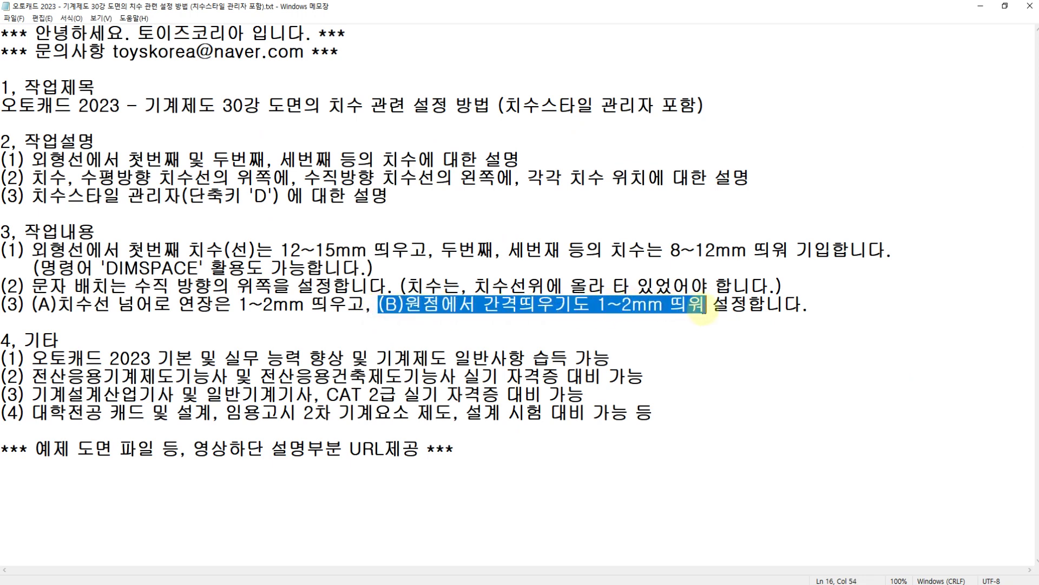
key("alt+Tab")
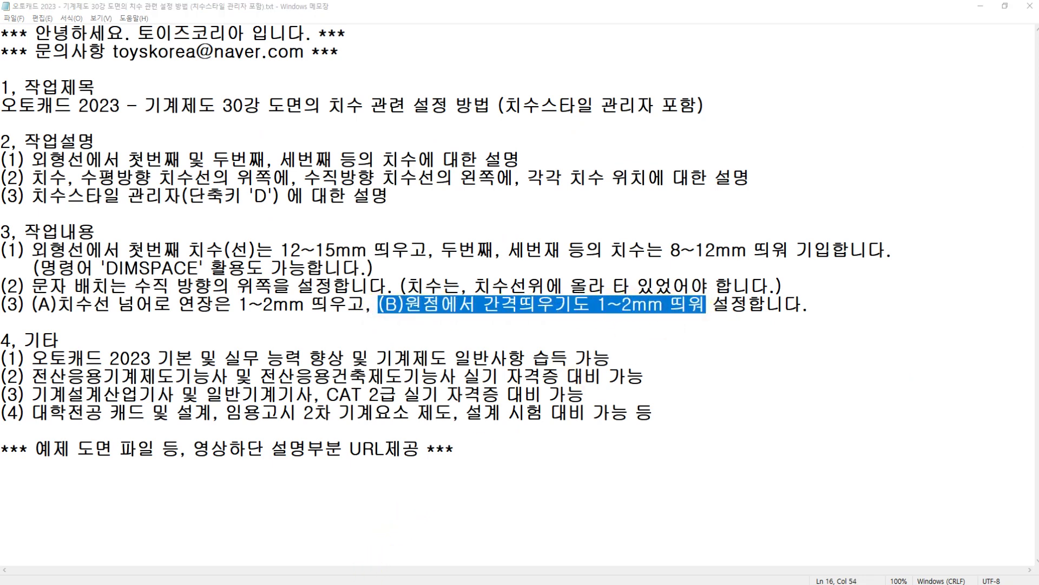
key("Escape")
- Open the ISO-25 dimension style for modification and show its line settings
scroll(433, 293, "down", 3)
scroll(423, 303, "up", 1)
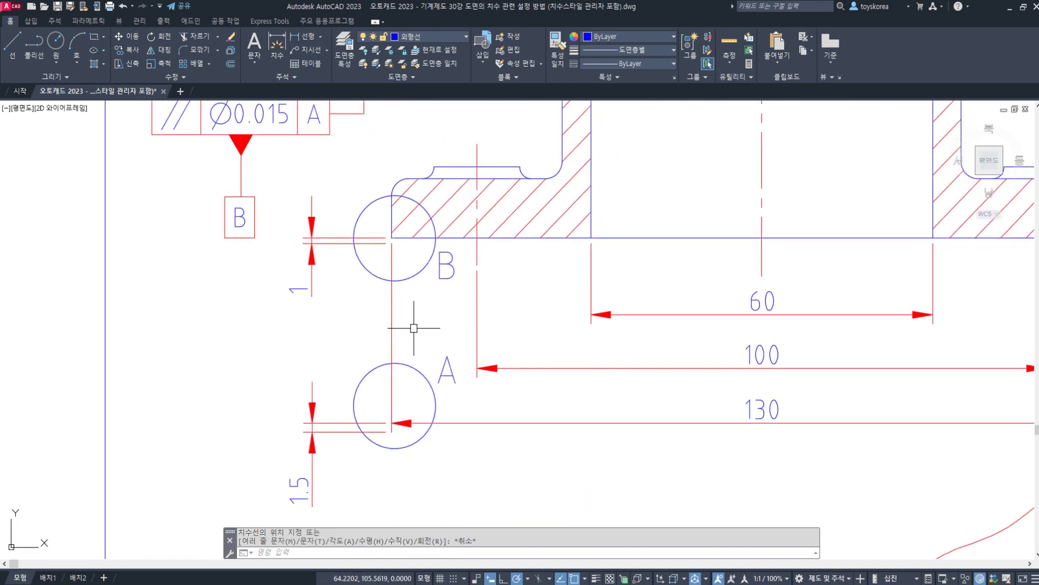
middle_click_drag(459, 338, 453, 331)
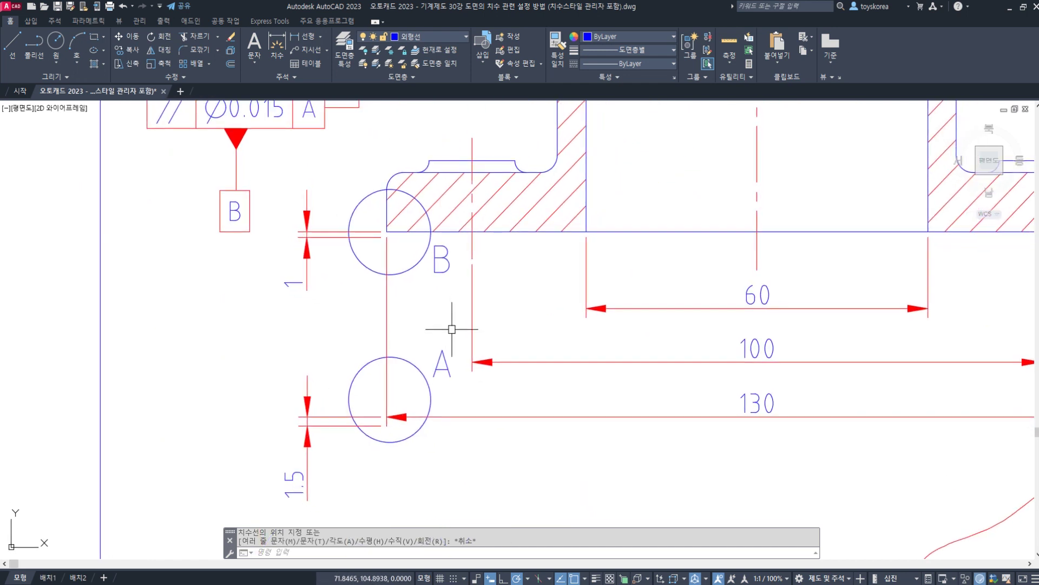
key("Return")
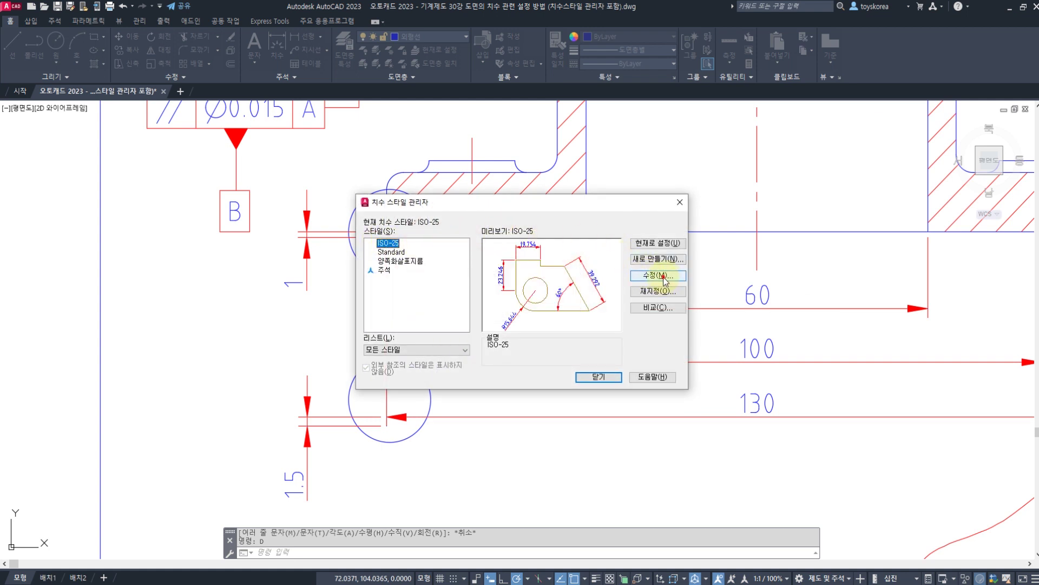
left_click(665, 279)
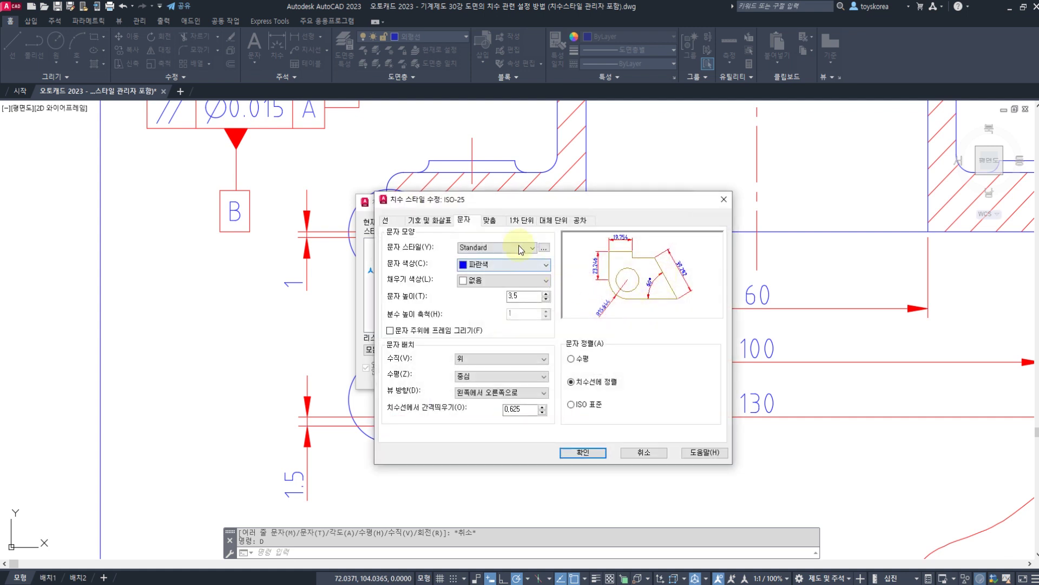
left_click(389, 221)
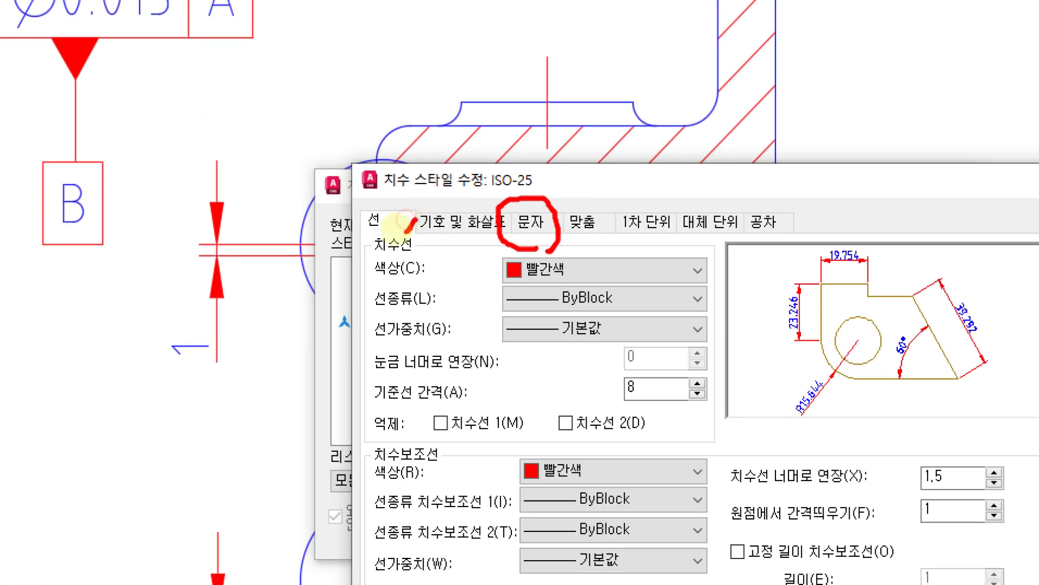
- Examine the ISO-25 settings for extension beyond dimension lines (A) and offset from origin (B)
mouse_move(403, 231)
left_mouse_down()
mouse_move(407, 197)
mouse_move(416, 247)
left_mouse_up()
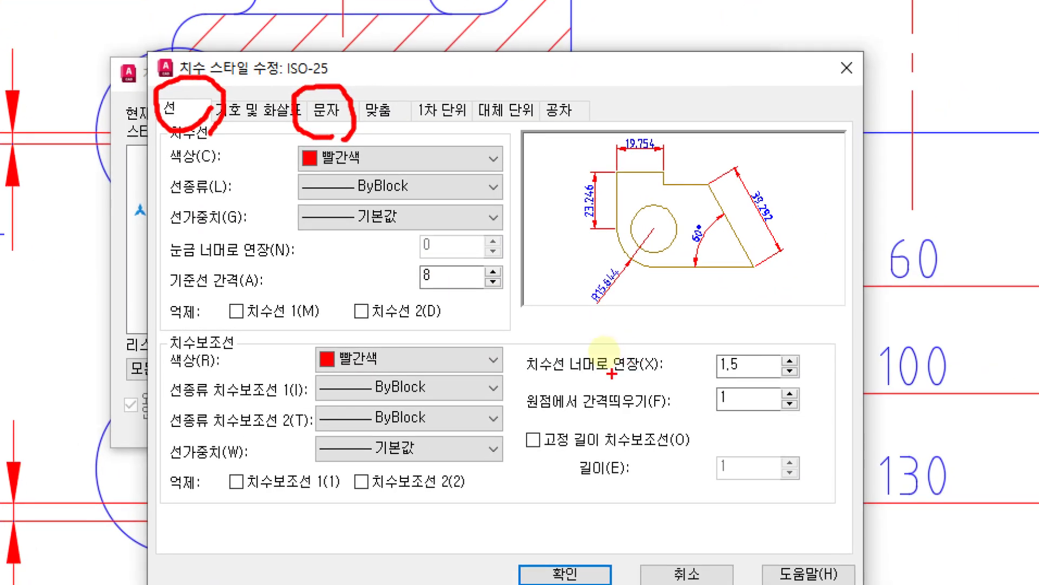
left_click_drag(578, 404, 823, 411)
left_click_drag(538, 420, 637, 421)
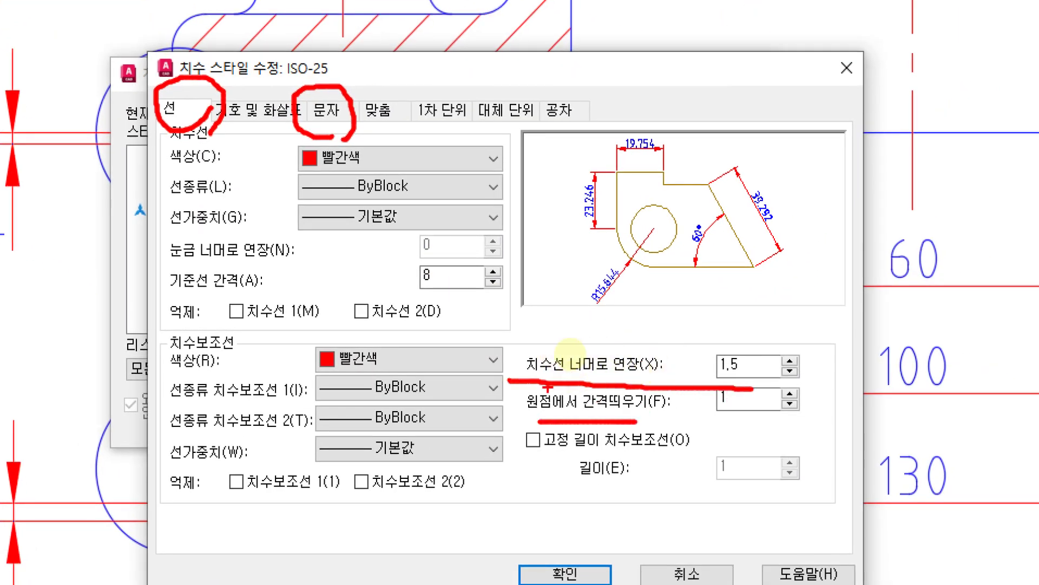
mouse_move(544, 375)
left_mouse_down()
mouse_move(517, 352)
mouse_move(623, 325)
mouse_move(671, 368)
mouse_move(595, 385)
left_mouse_up()
mouse_move(640, 328)
left_mouse_down()
mouse_move(658, 282)
mouse_move(675, 332)
left_mouse_up()
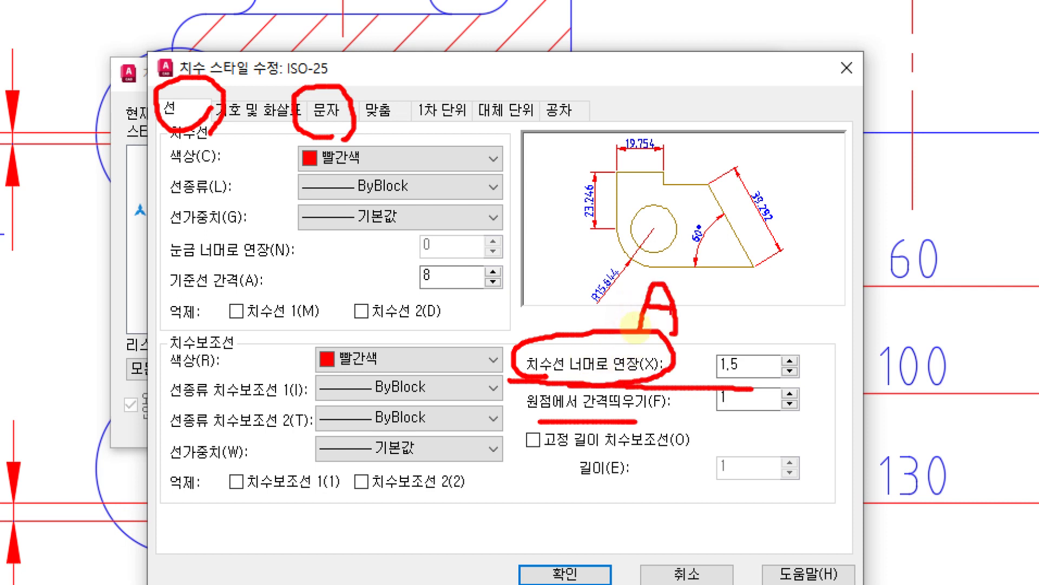
mouse_move(596, 384)
left_mouse_down()
mouse_move(511, 404)
mouse_move(623, 419)
mouse_move(603, 377)
left_mouse_up()
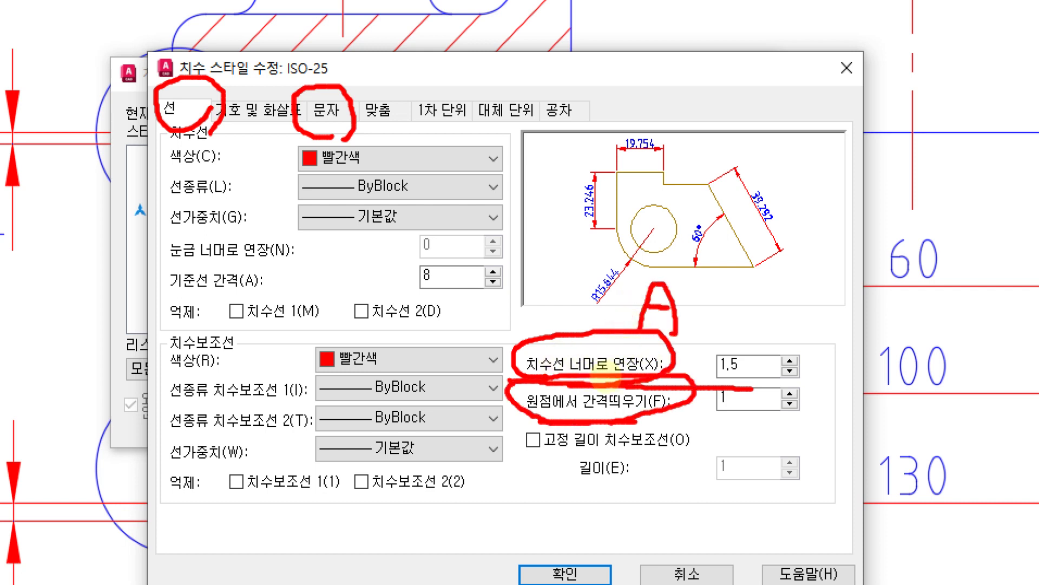
left_click_drag(592, 421, 542, 536)
mouse_move(535, 479)
left_mouse_down()
mouse_move(545, 475)
mouse_move(563, 540)
left_mouse_up()
mouse_move(750, 372)
left_mouse_down()
mouse_move(709, 347)
mouse_move(758, 374)
left_mouse_up()
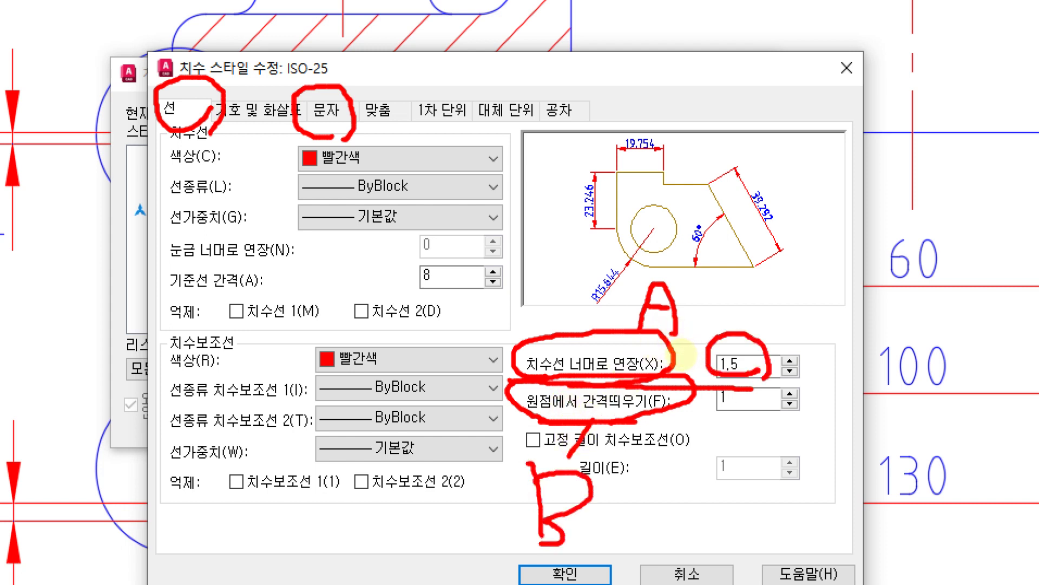
mouse_move(750, 414)
left_mouse_down()
mouse_move(704, 398)
mouse_move(742, 385)
mouse_move(757, 419)
left_mouse_up()
key("Escape")
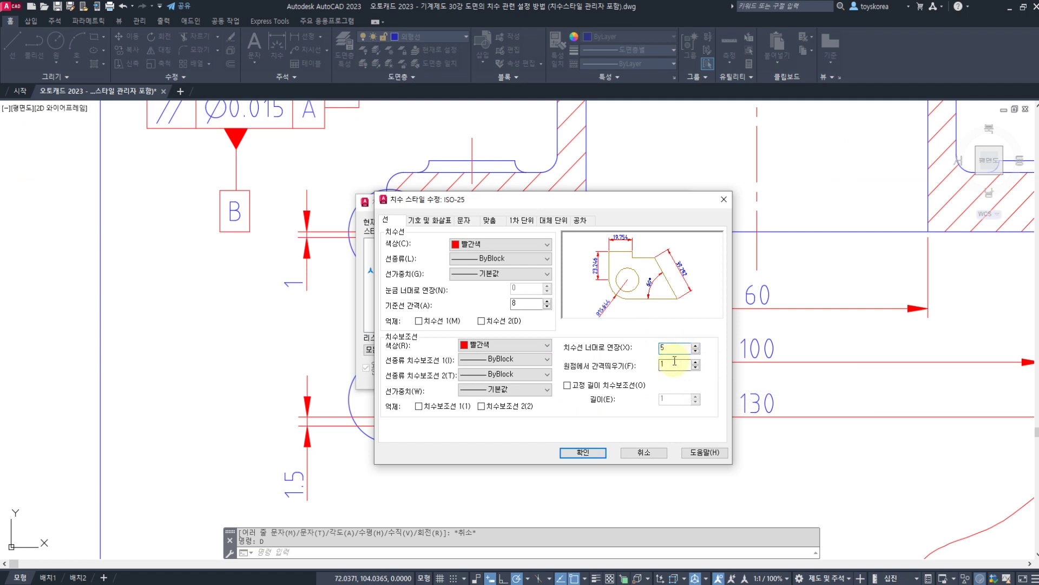
- Set both the extension beyond dimension lines and the offset from origin to 3 in ISO-25, and close the Dimension Style Manager
double_click(674, 362)
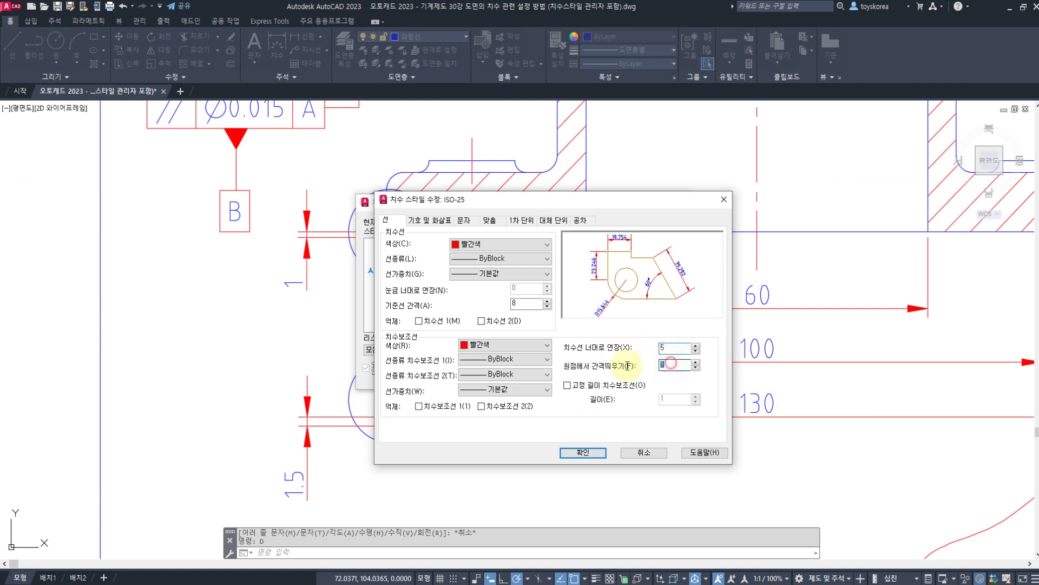
double_click(671, 347)
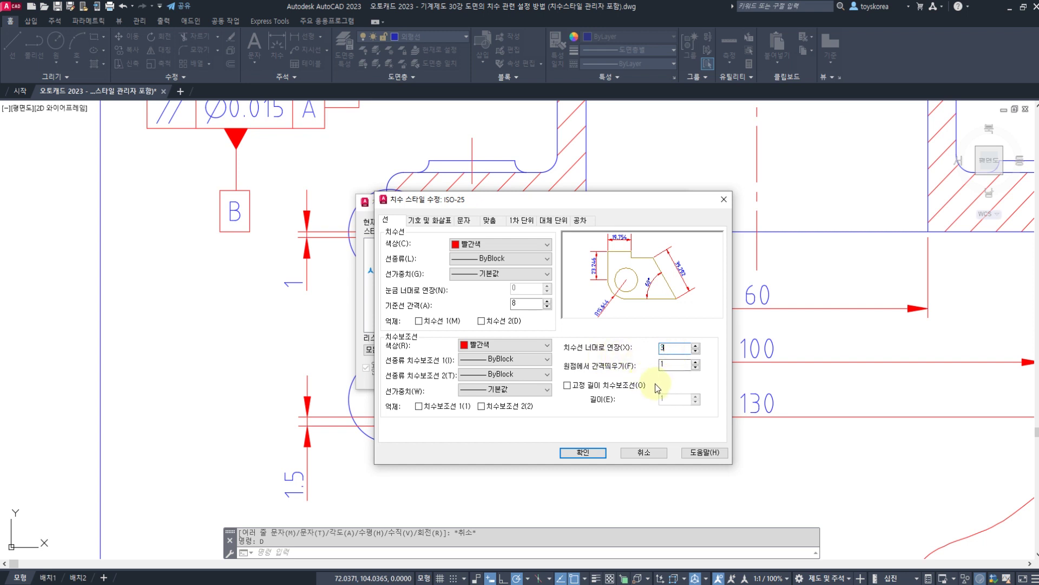
double_click(668, 366)
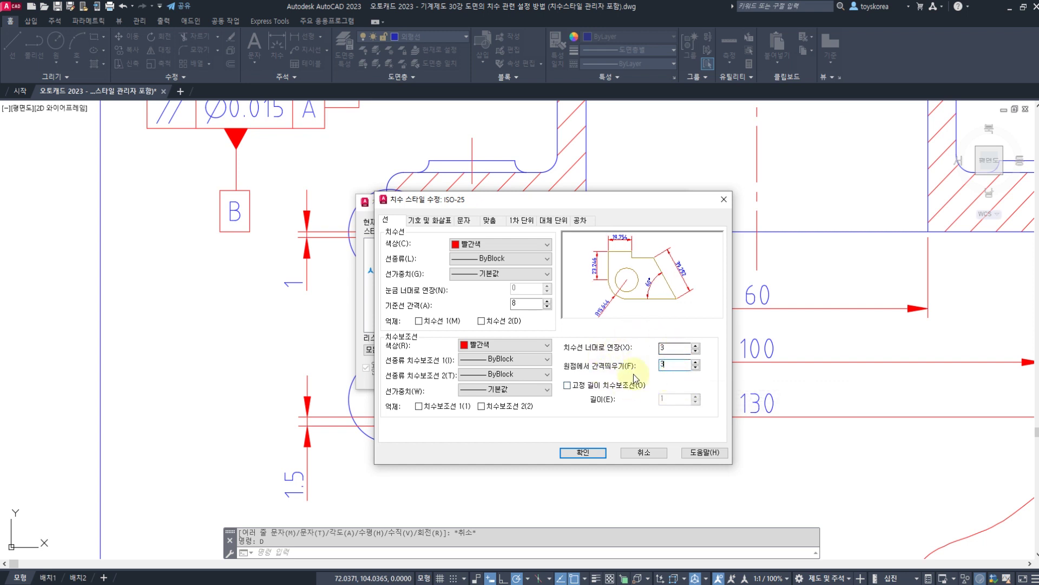
left_click(589, 454)
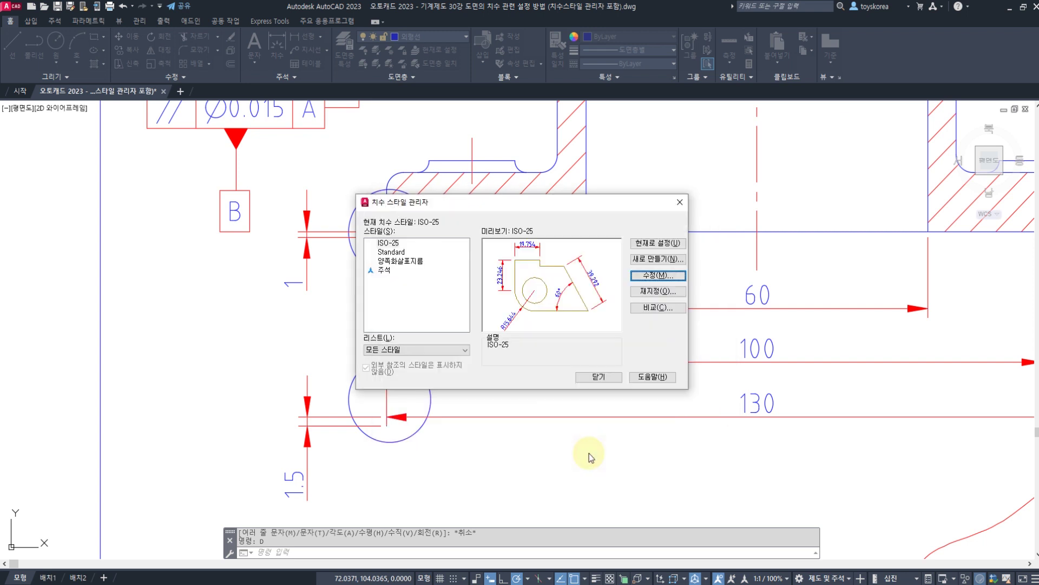
left_click(599, 378)
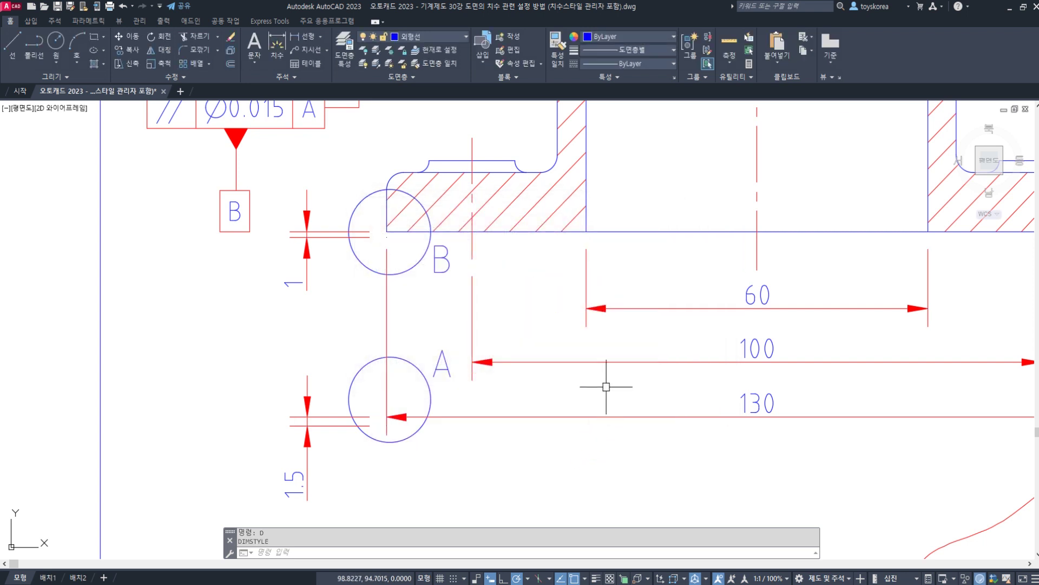
- Inspect the extension past the dimension line at detail A and the gap from the outline at detail B
scroll(368, 249, "up", 4)
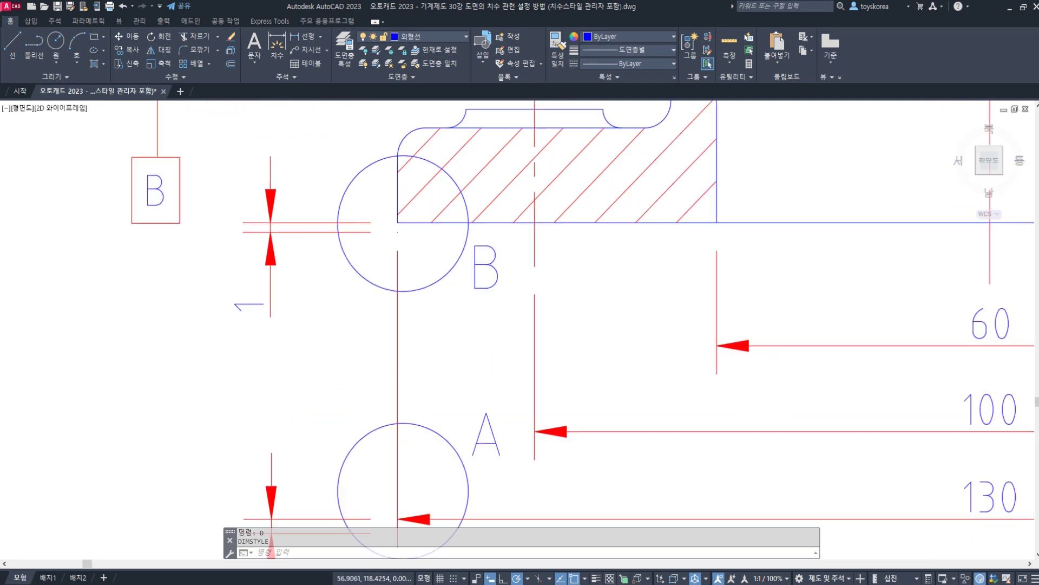
scroll(413, 255, "down", 3)
scroll(422, 368, "up", 4)
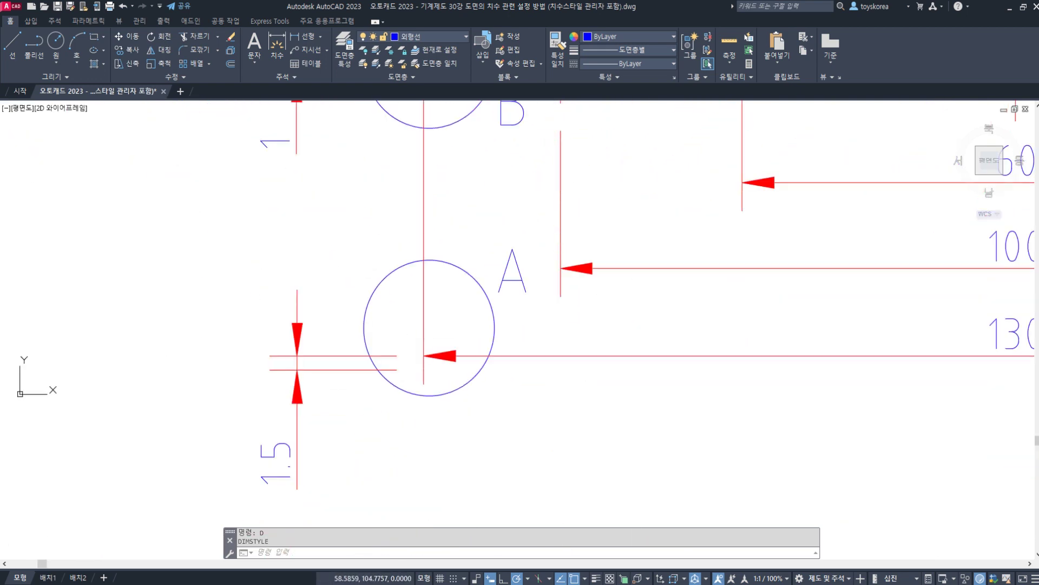
middle_click_drag(415, 396, 449, 304)
scroll(449, 303, "down", 4)
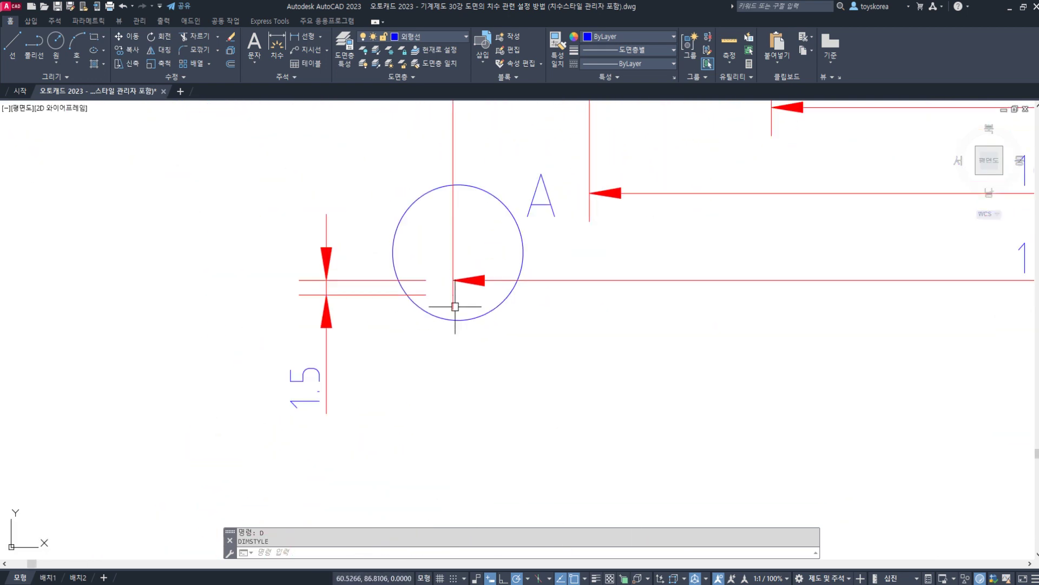
middle_click_drag(465, 104, 479, 301)
scroll(481, 297, "up", 2)
- Add a vertical linear dimension at detail B from the part's lower corner to the start of the extension line, placed beside the corner
type("D")
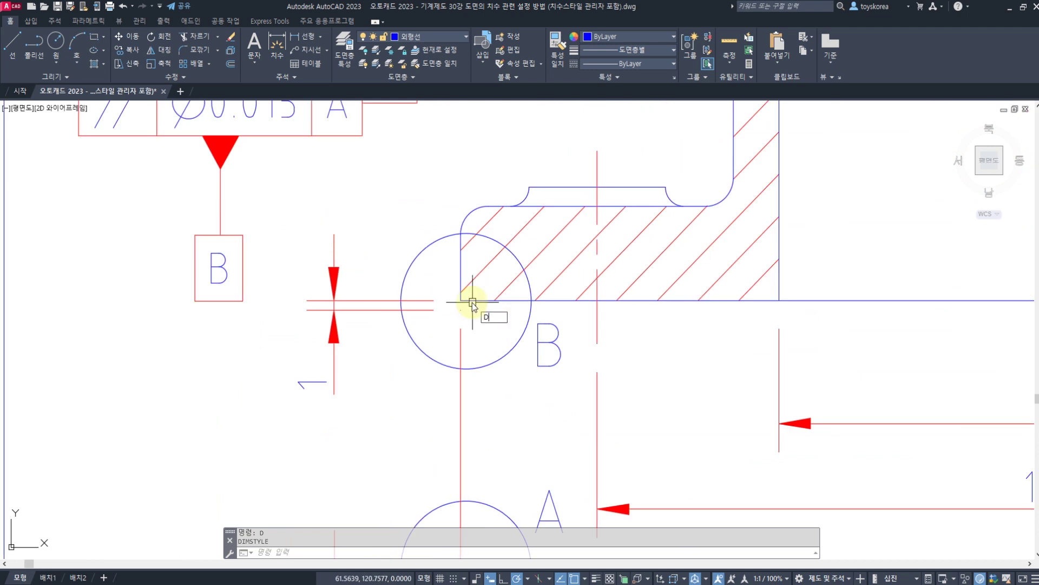
type("DLI")
key("Return")
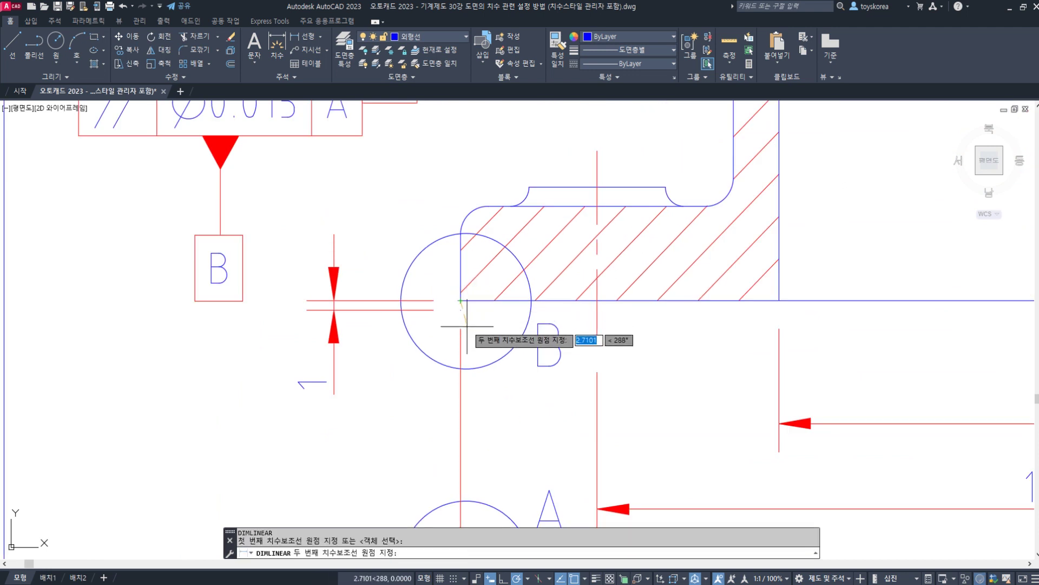
left_click(461, 309)
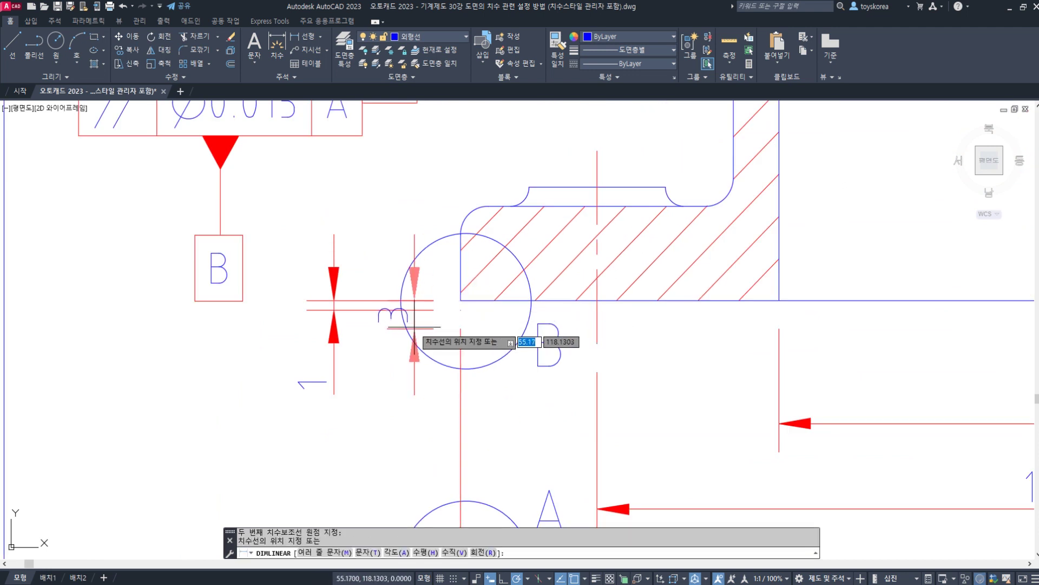
left_click(415, 328)
- Add a vertical linear dimension at detail A from the 130 dimension's arrow tip to the end of its extension line, placed beside the circle
scroll(461, 309, "down", 4)
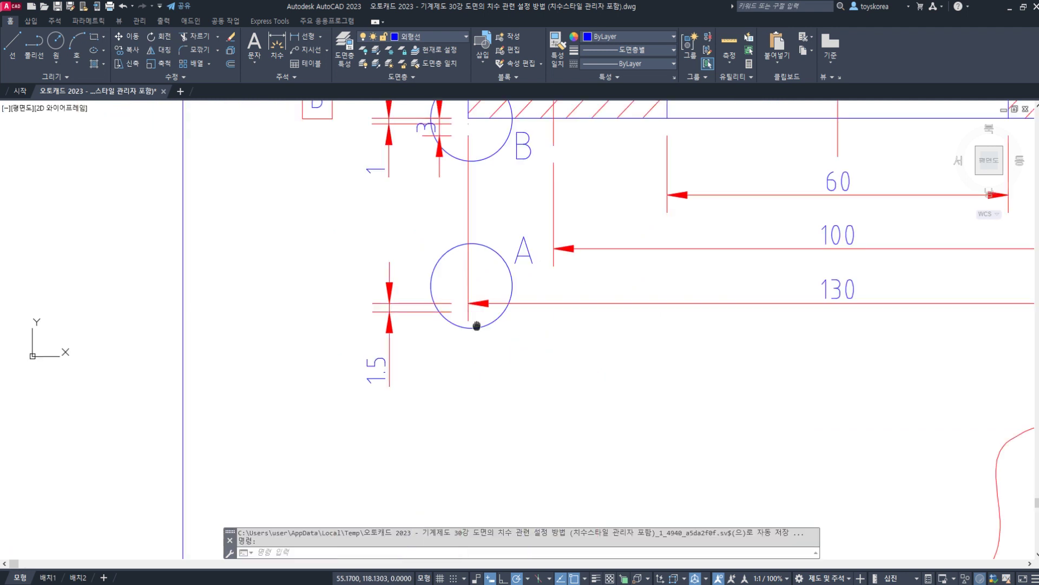
scroll(477, 270, "up", 5)
key("space")
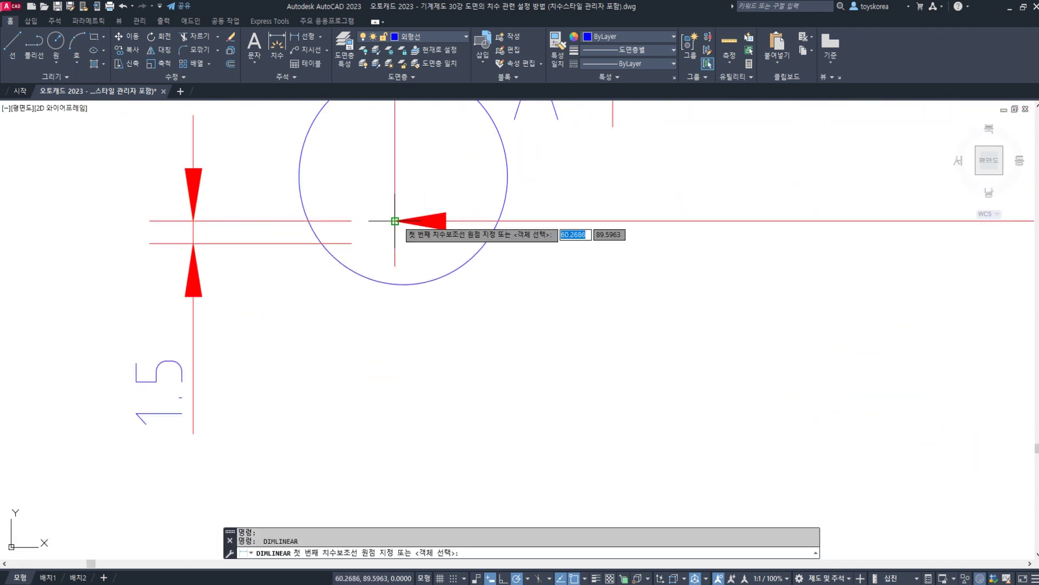
left_click(395, 221)
left_click(395, 266)
left_click(520, 298)
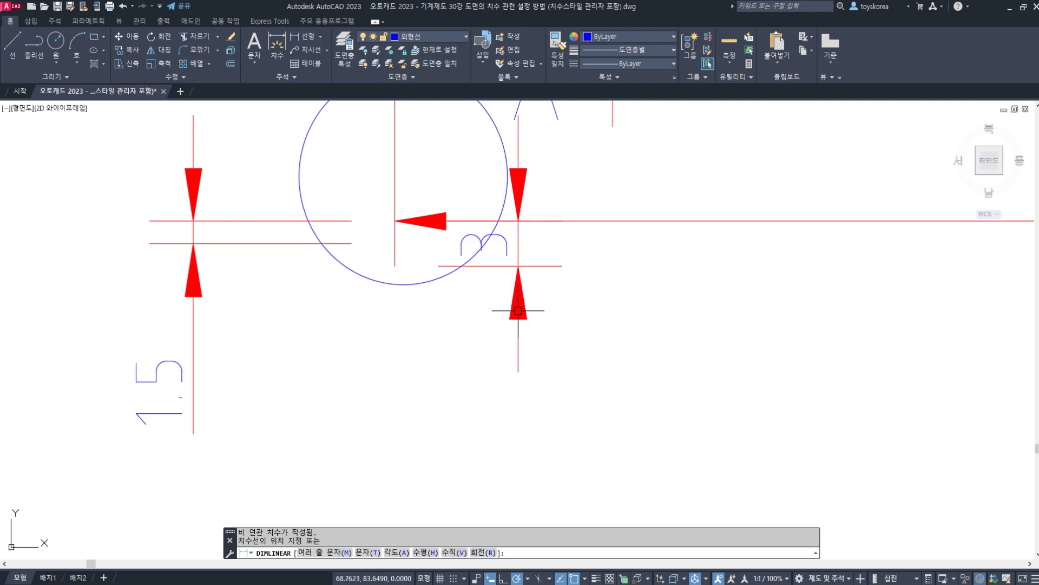
key("Escape")
key("Escape")
- Examine the gaps between the part outline and the extension lines at detail B and at the lower end of the right-hand Ø67 dimension
scroll(521, 302, "down", 5)
scroll(494, 234, "up", 3)
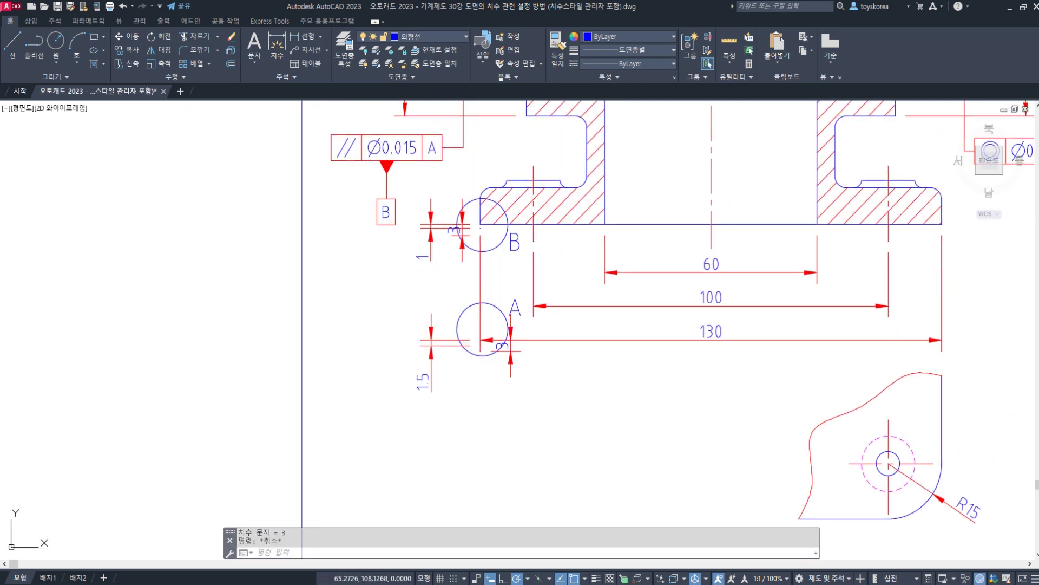
scroll(494, 232, "up", 4)
left_click(487, 215)
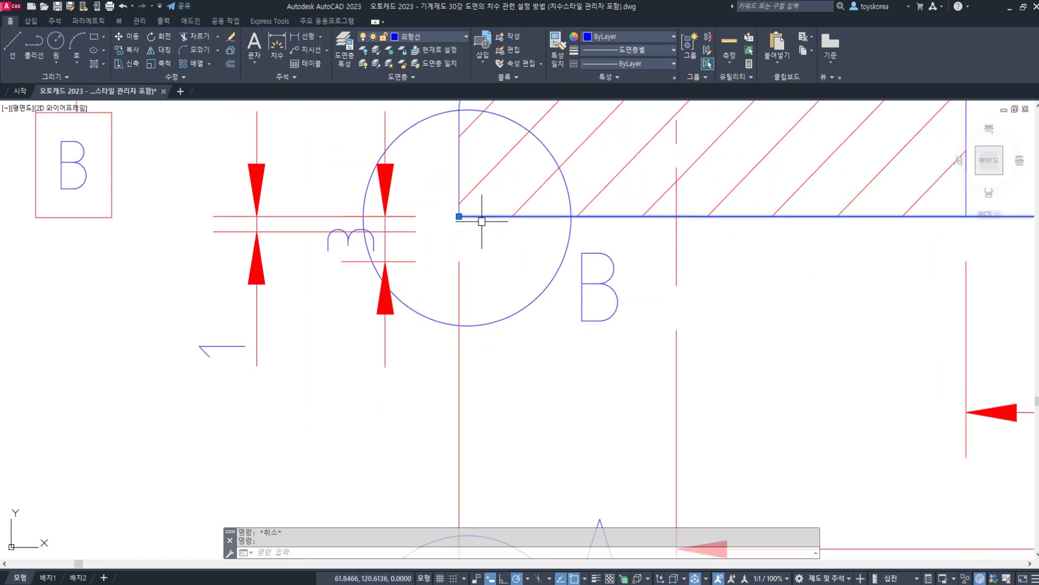
scroll(460, 220, "down", 6)
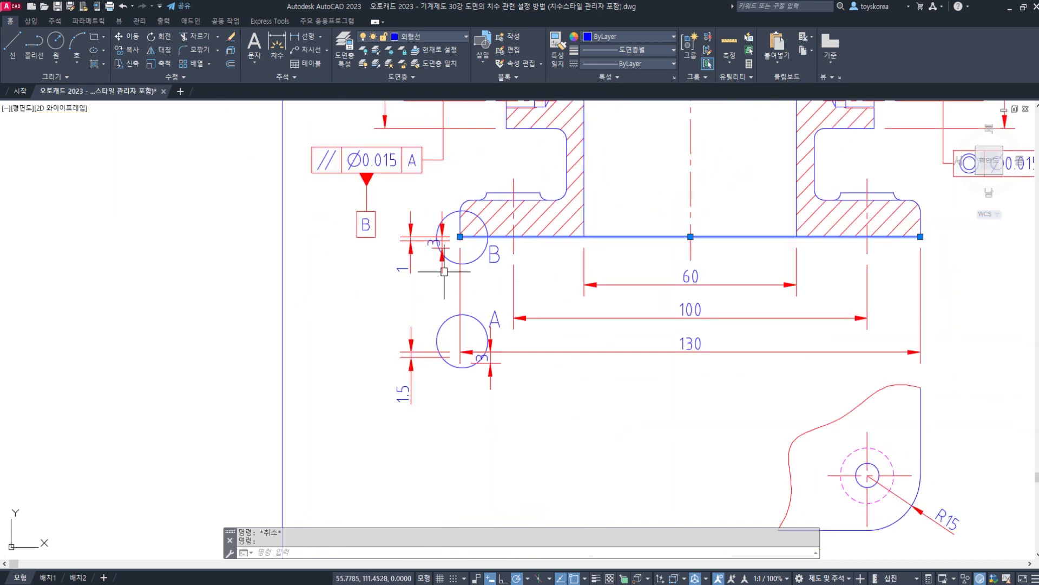
middle_click_drag(472, 276, 467, 285)
middle_click_drag(727, 264, 576, 343)
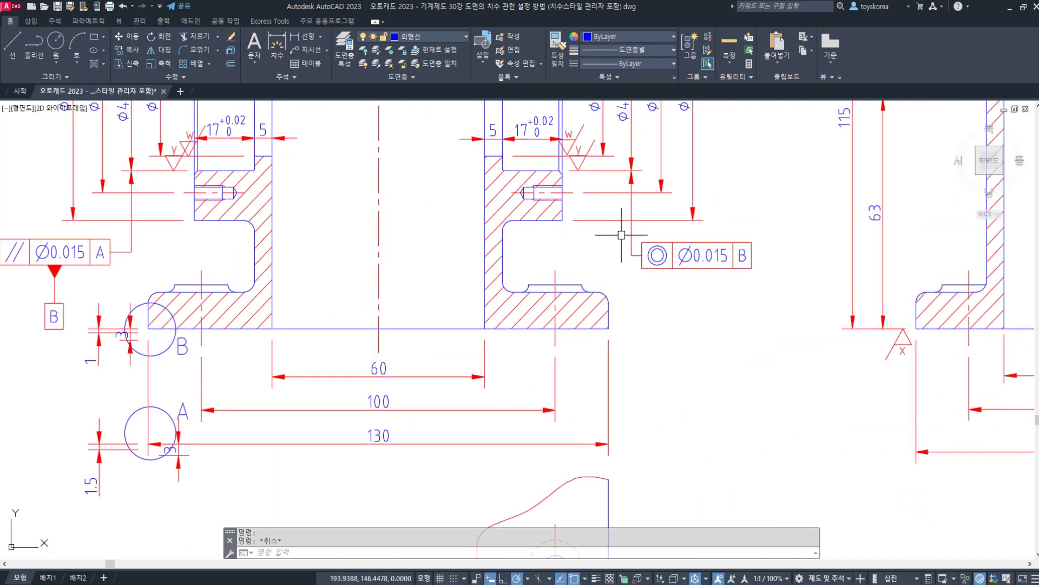
scroll(567, 221, "up", 8)
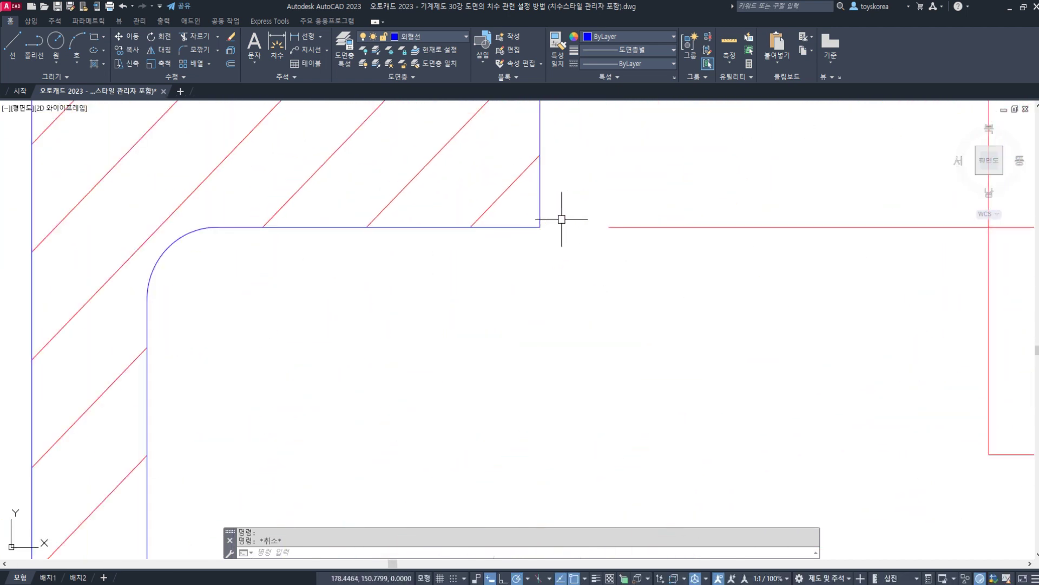
left_click(537, 226)
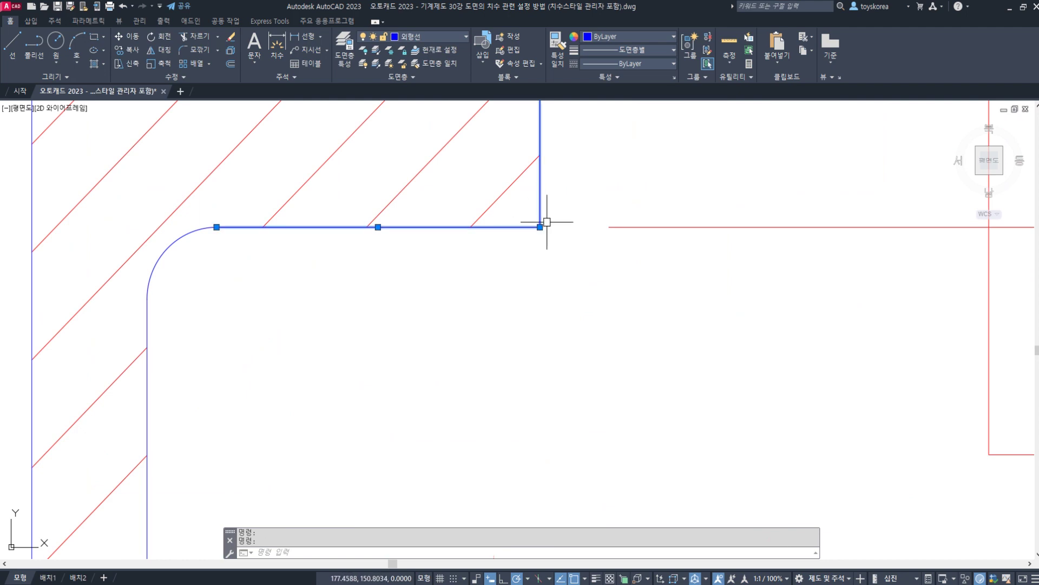
scroll(607, 232, "down", 8)
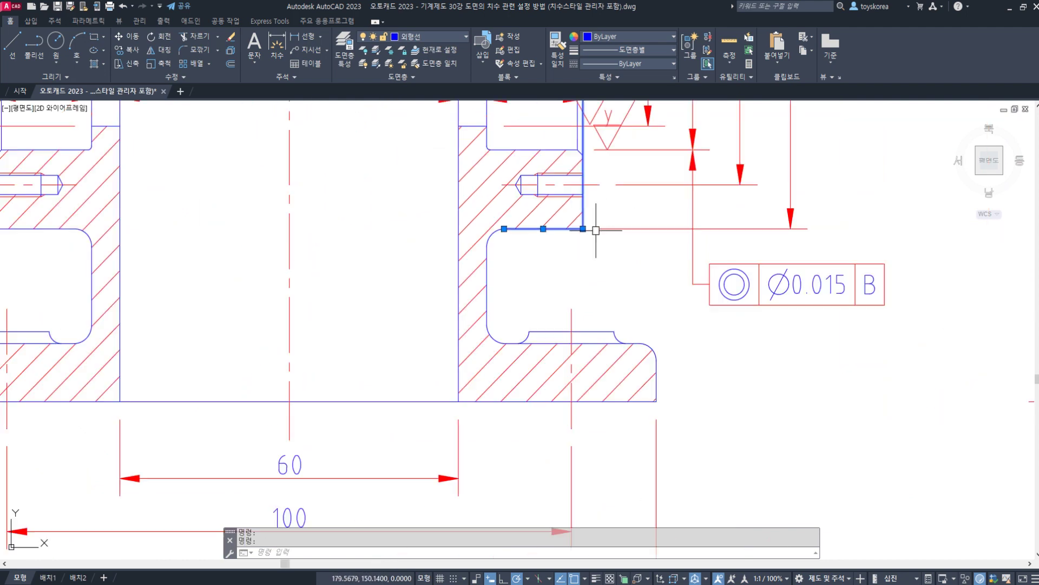
scroll(594, 224, "up", 4)
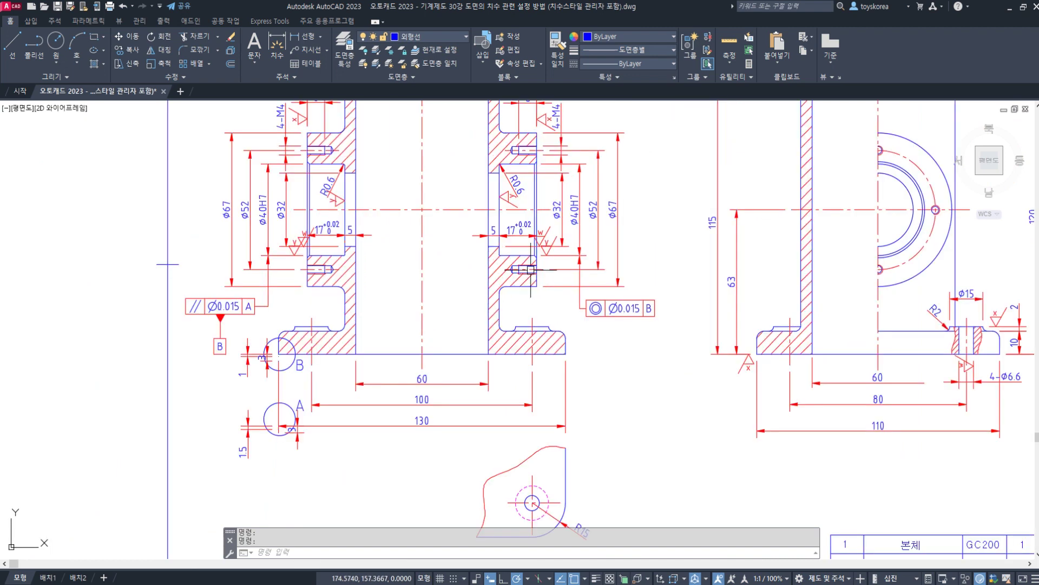
key("Escape")
- Stretch the lower extension line origin of the right-hand Ø67 dimension horizontally into the part, closing the gap to the outline
scroll(549, 285, "up", 4)
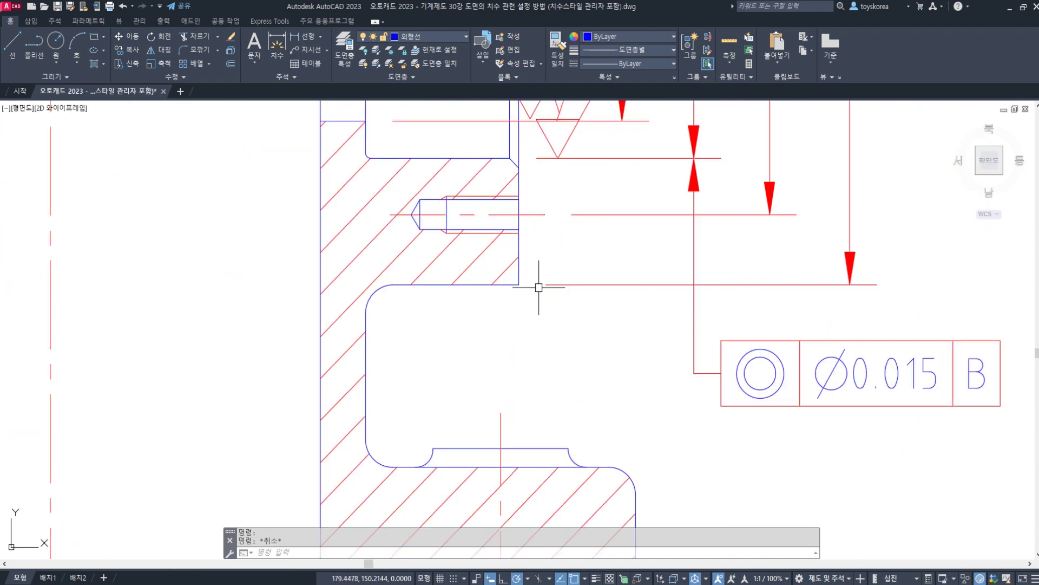
left_click(542, 284)
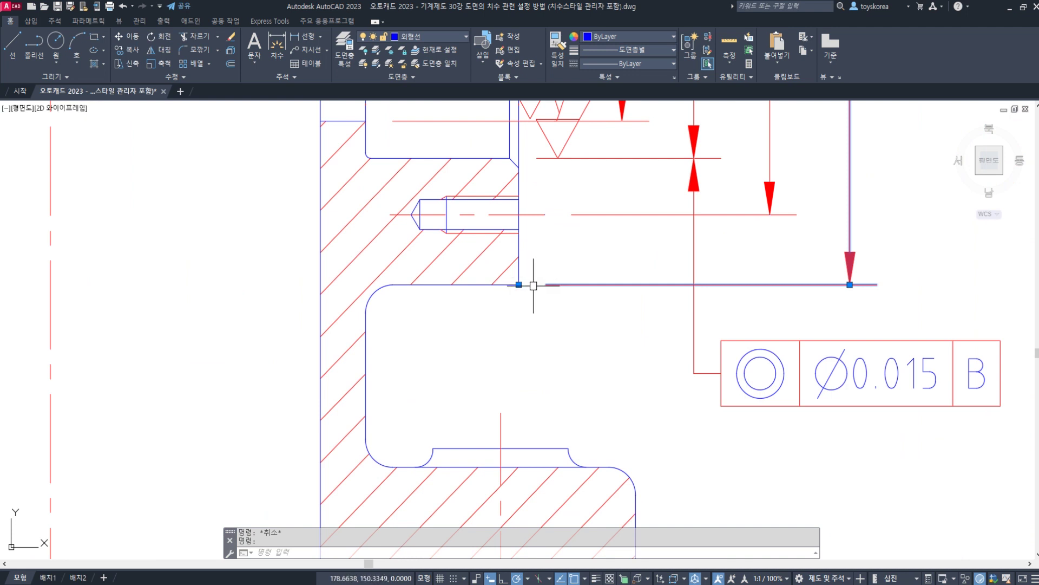
left_click(518, 285)
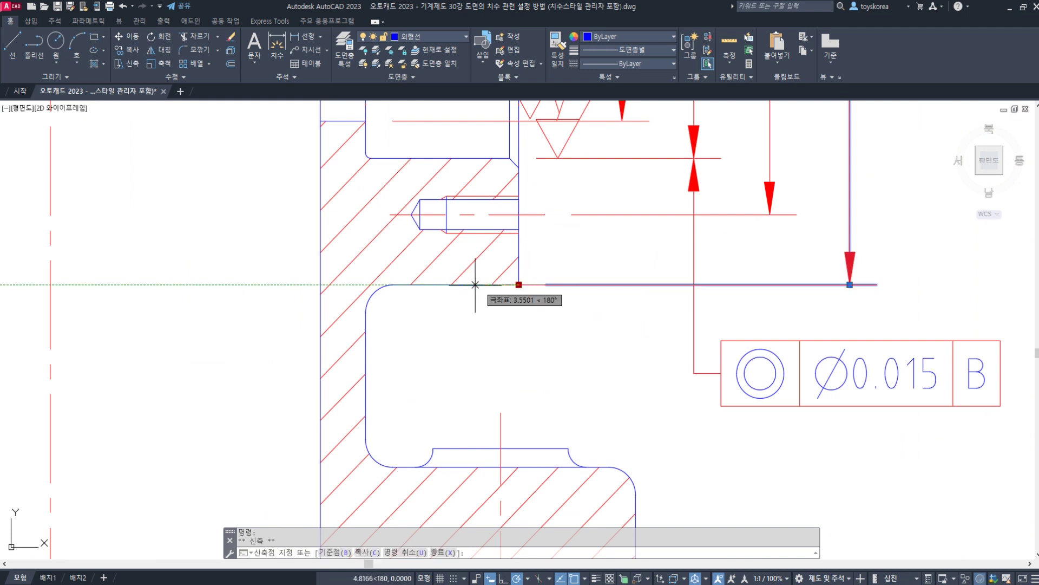
left_click(466, 285)
key("Escape")
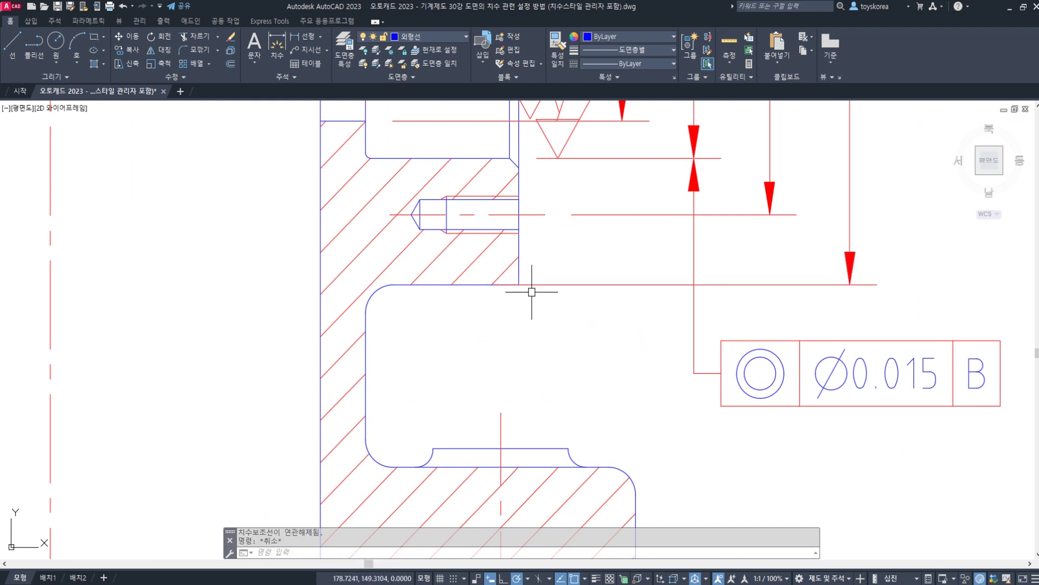
key("Escape")
- Compare the new dimensions at details A and B with the existing 1.5 and 1 reference dimensions
scroll(542, 273, "down", 6)
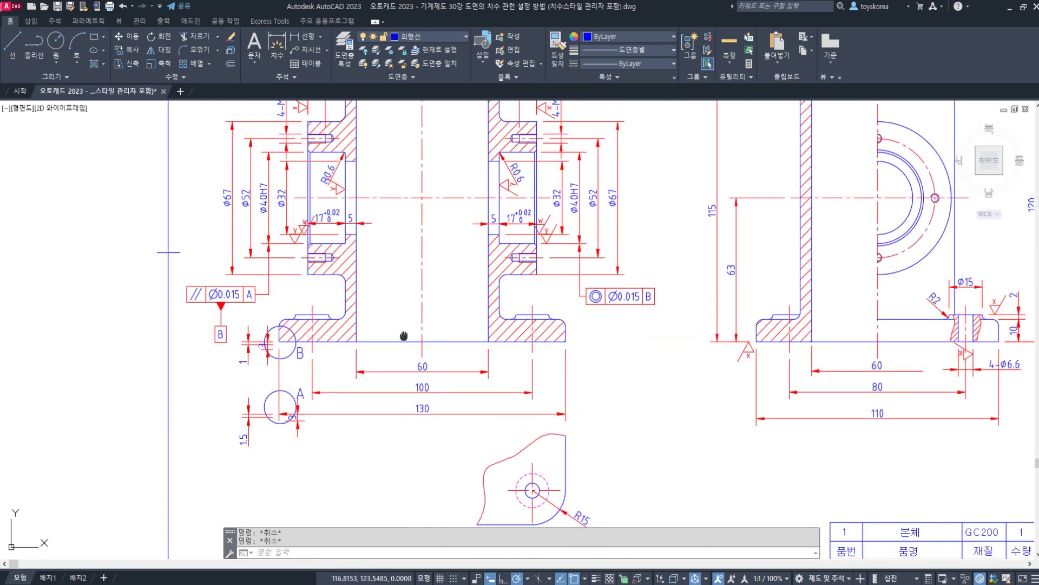
middle_click_drag(404, 335, 485, 314)
scroll(341, 340, "up", 4)
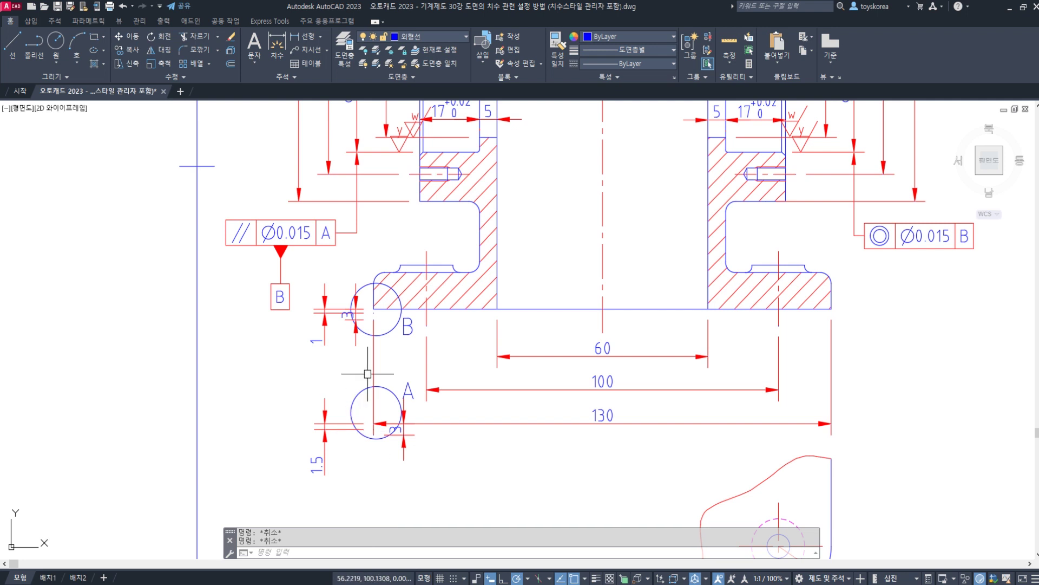
scroll(361, 327, "up", 2)
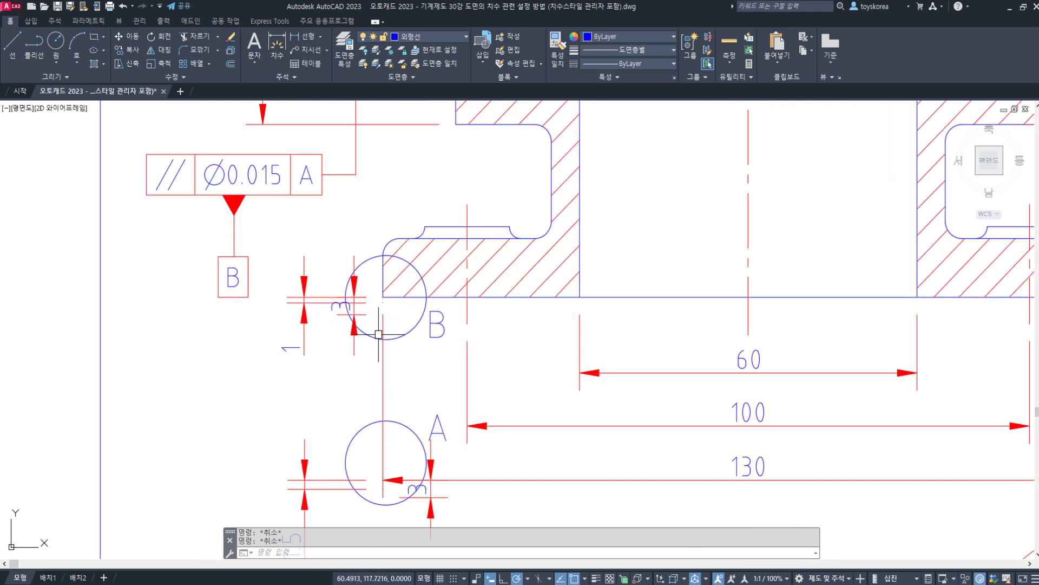
middle_click_drag(371, 332, 387, 243)
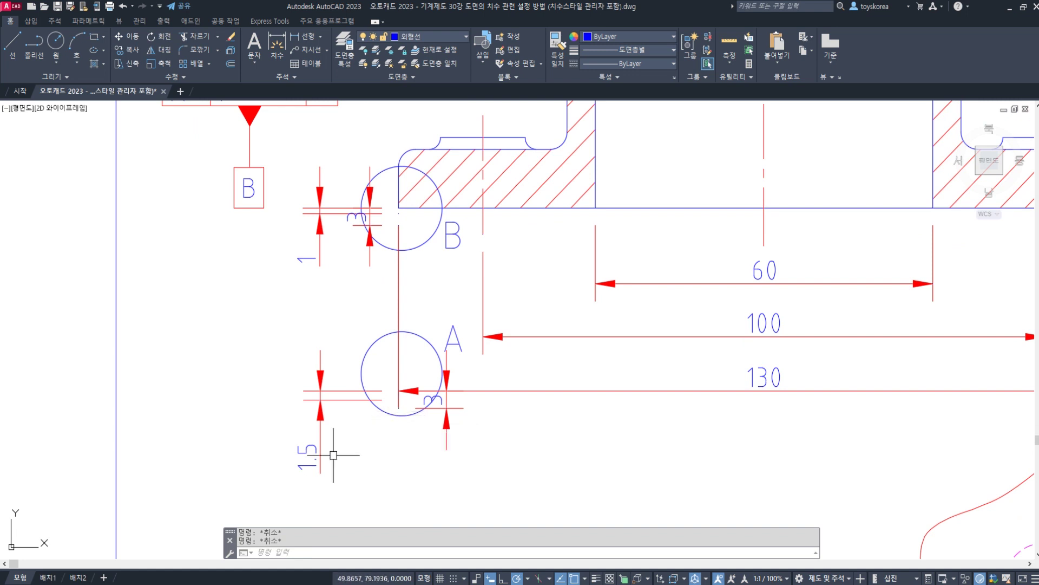
left_click(320, 225)
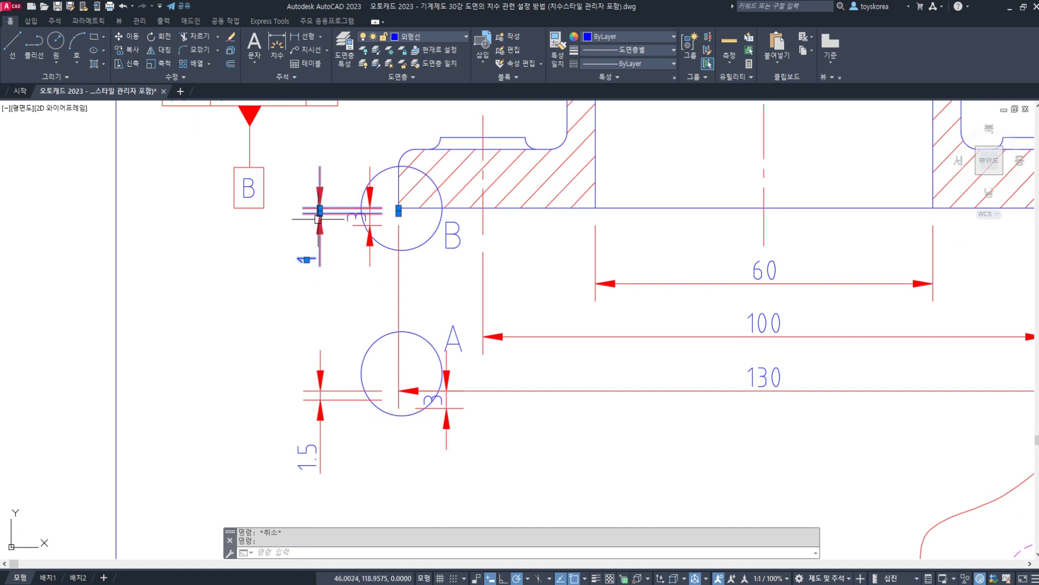
left_click(319, 416)
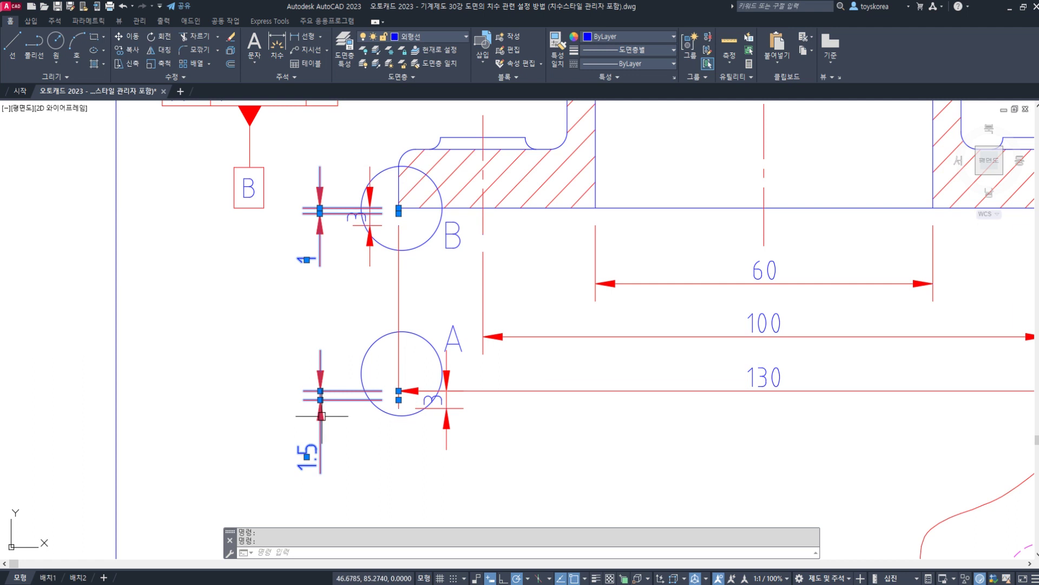
key("Escape")
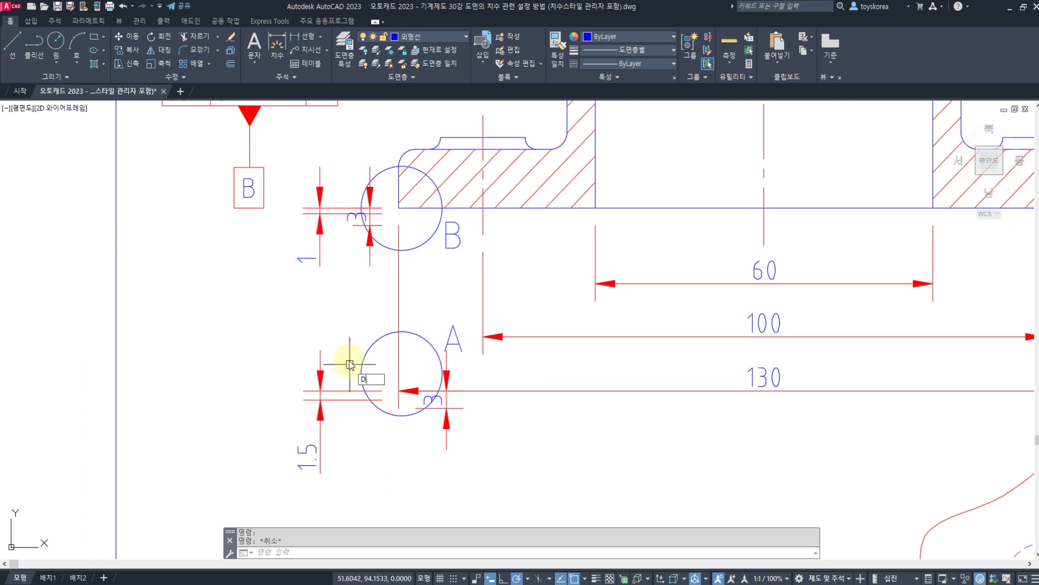
- Set both the extension beyond dimension lines and the offset from origin to 1 in ISO-25, and close the Dimension Style Manager
type("d")
key("Return")
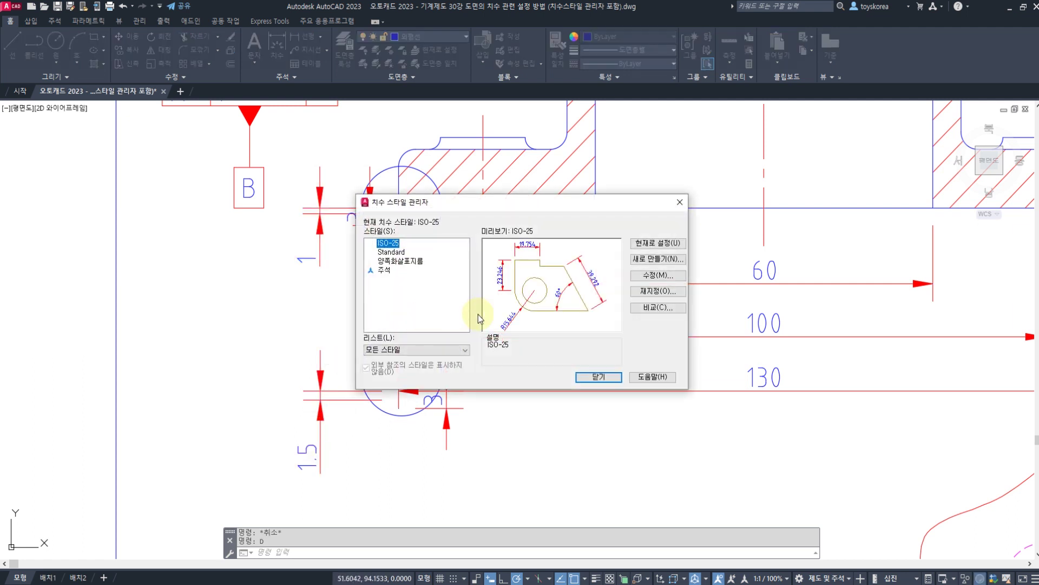
left_click(676, 282)
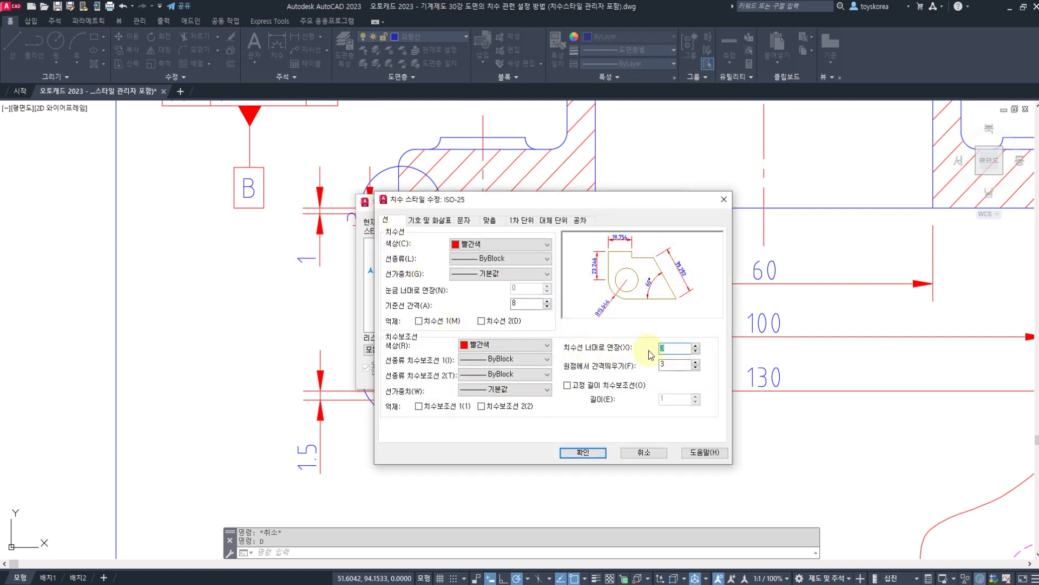
type("1")
double_click(670, 364)
type("1")
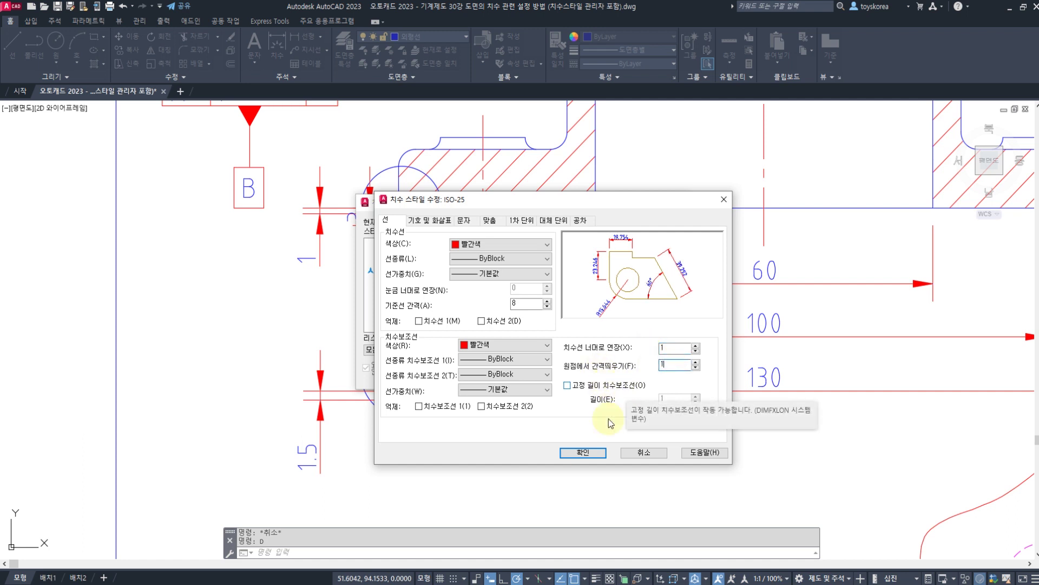
left_click(582, 454)
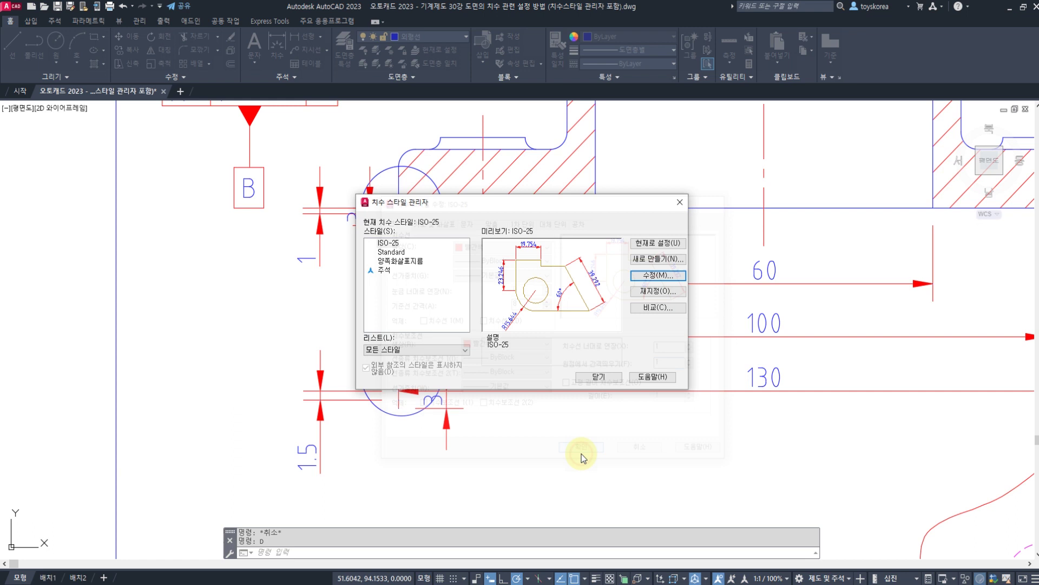
left_click(599, 379)
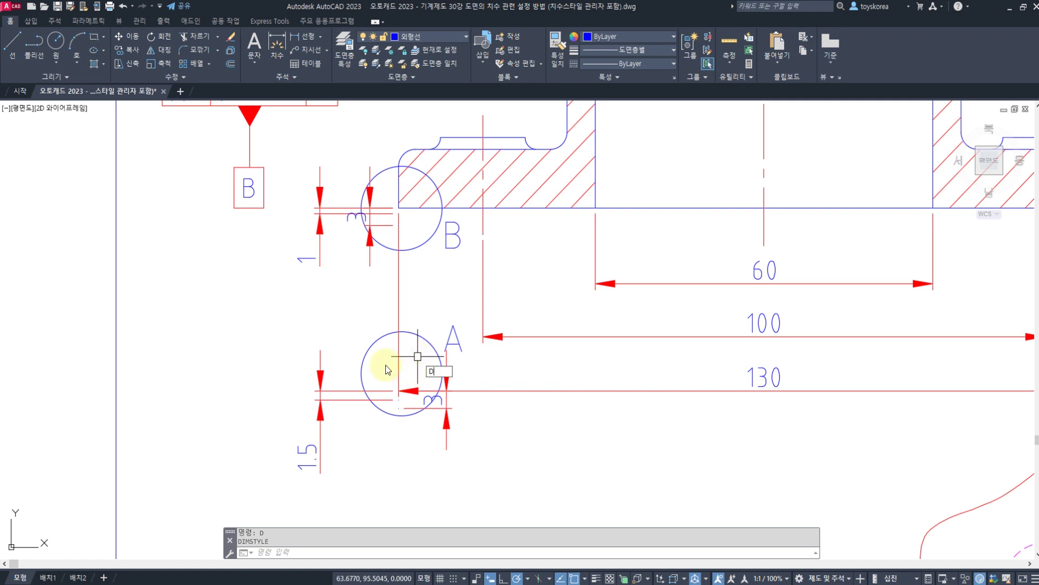
- Set the extension beyond dimension lines to 1.5 in the ISO-25 dimension style and accept the modification
type("D")
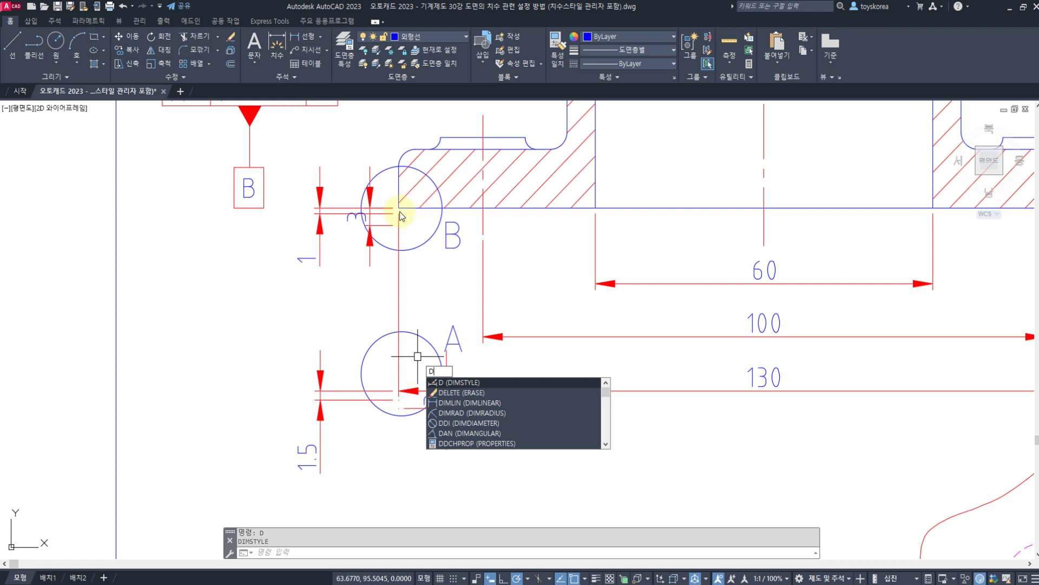
key("Escape")
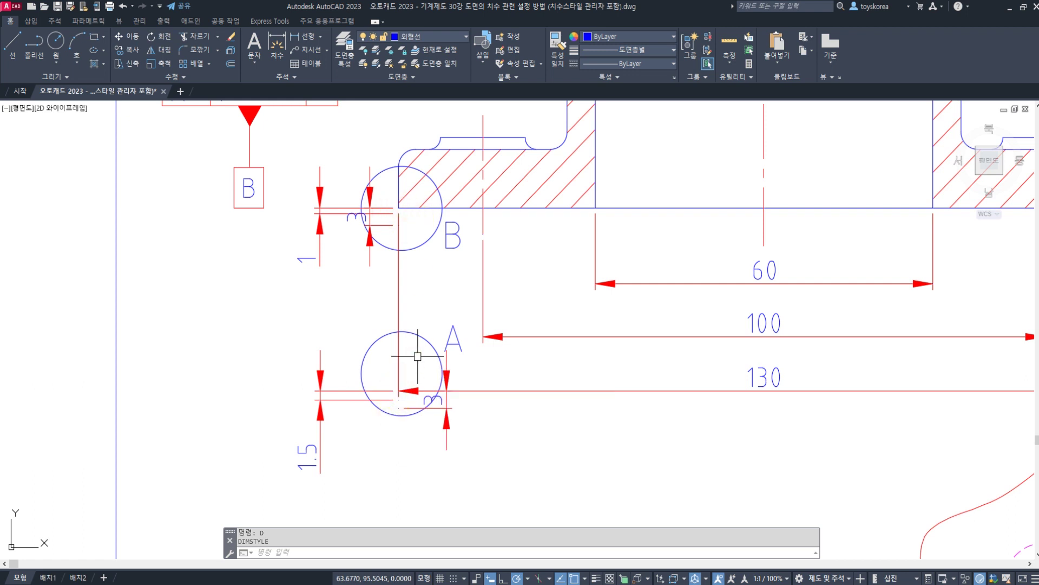
left_click(652, 277)
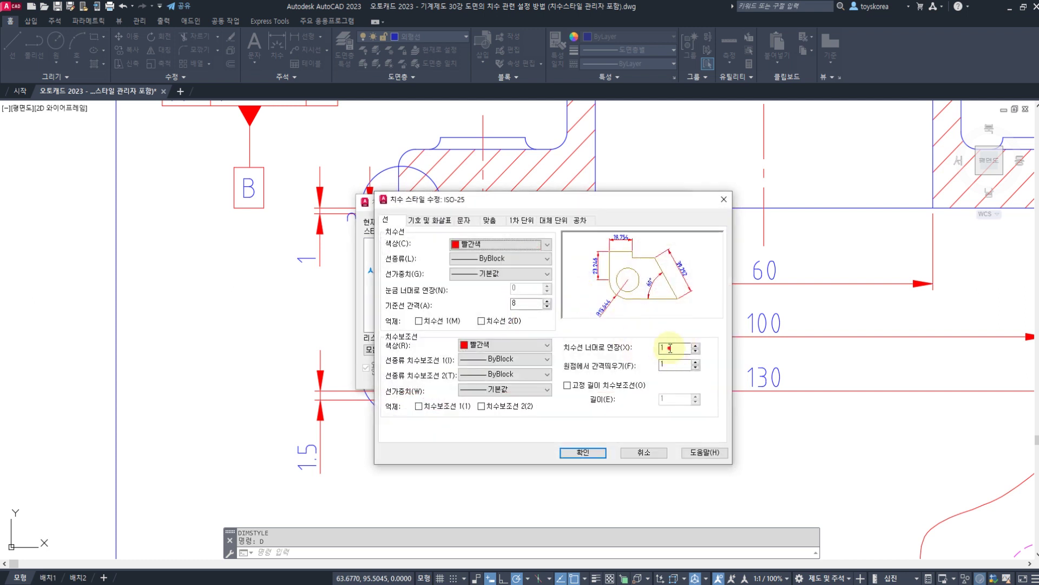
left_click_drag(669, 349, 569, 352)
type("1,5")
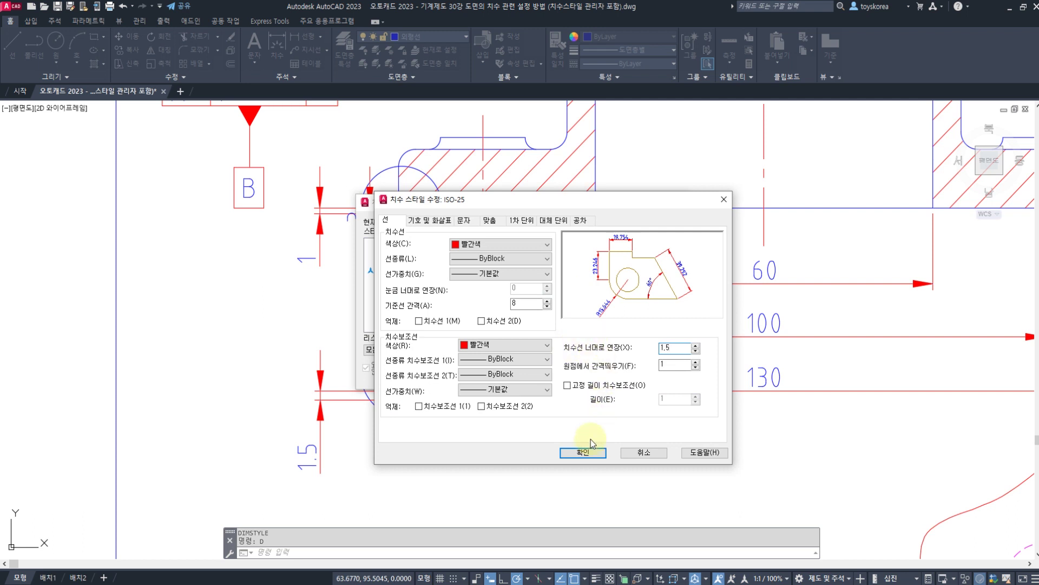
left_click(583, 453)
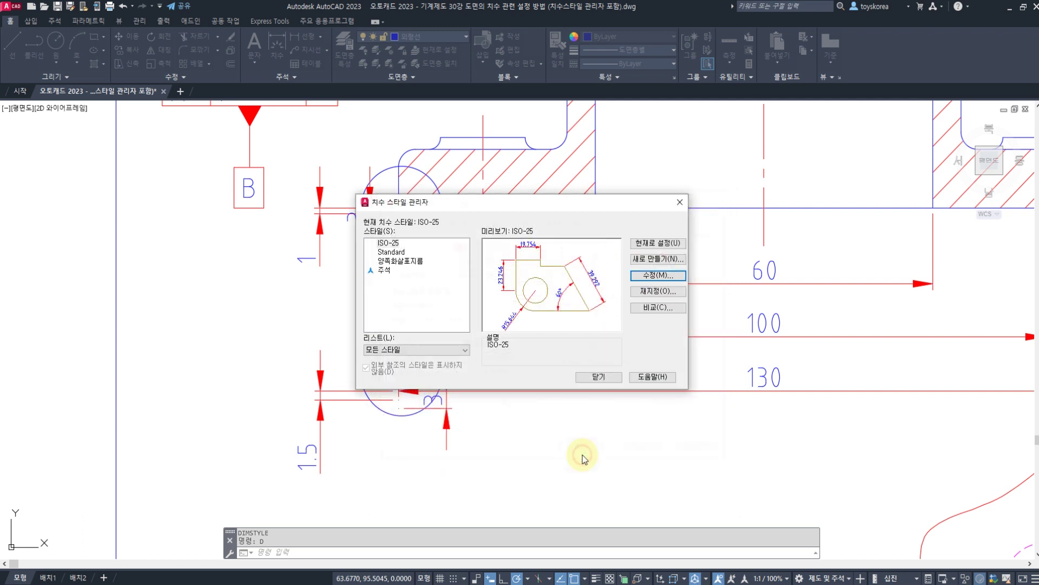
- Close the Dimension Style Manager and erase the two vertical 3 dimensions at details A and B
left_click(608, 377)
left_click(433, 400)
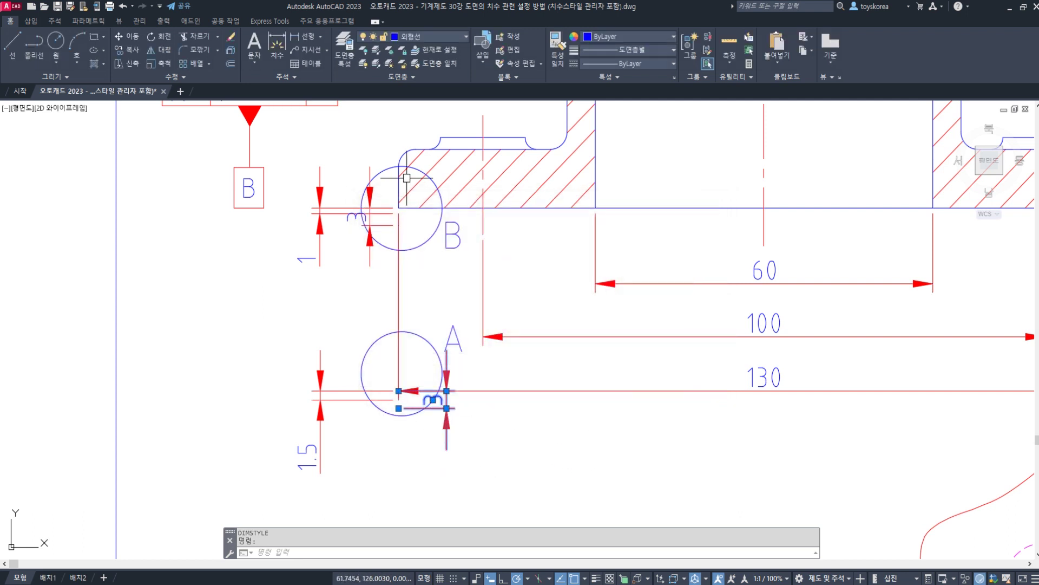
left_click(368, 179)
type("e")
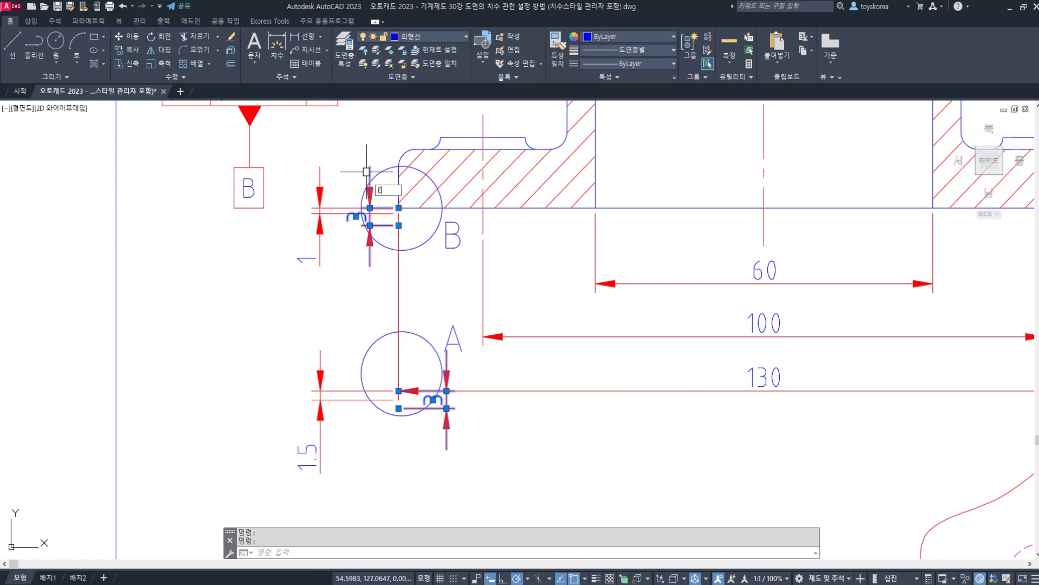
key("space")
scroll(375, 202, "up", 2)
scroll(375, 203, "down", 5)
middle_click_drag(466, 224, 406, 374)
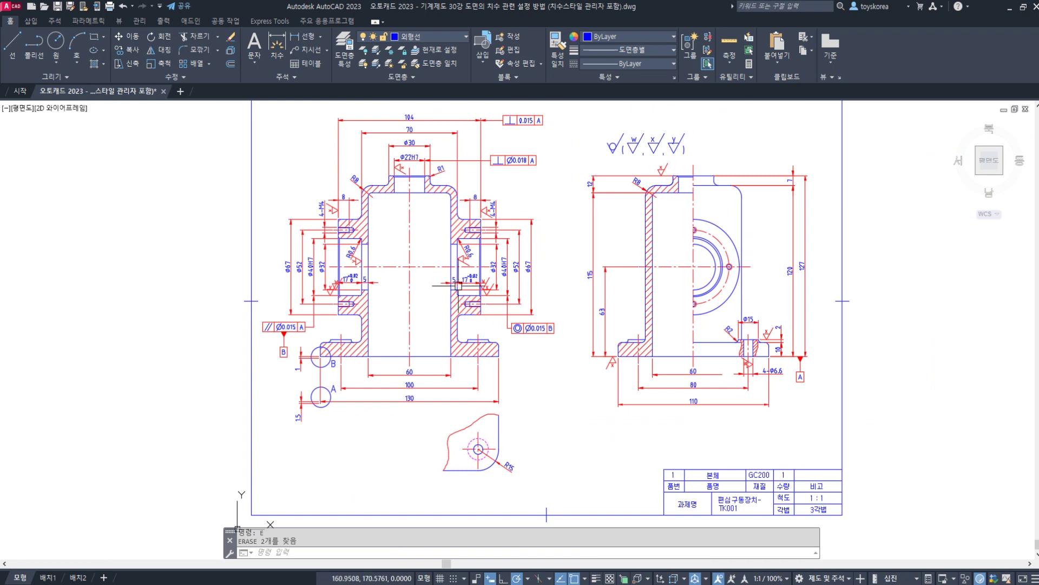
middle_click_drag(389, 380, 394, 366)
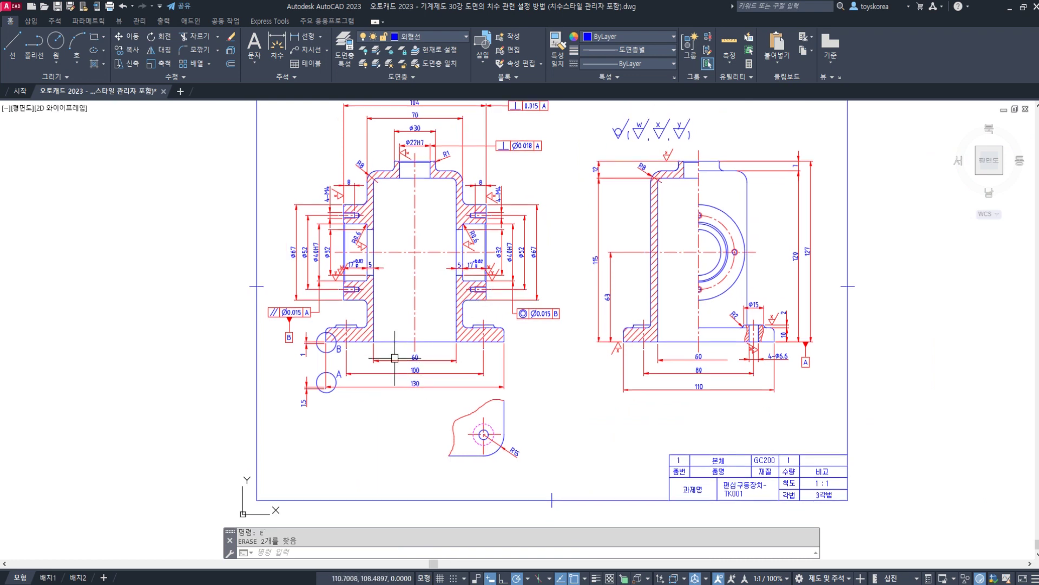
scroll(334, 368, "up", 5)
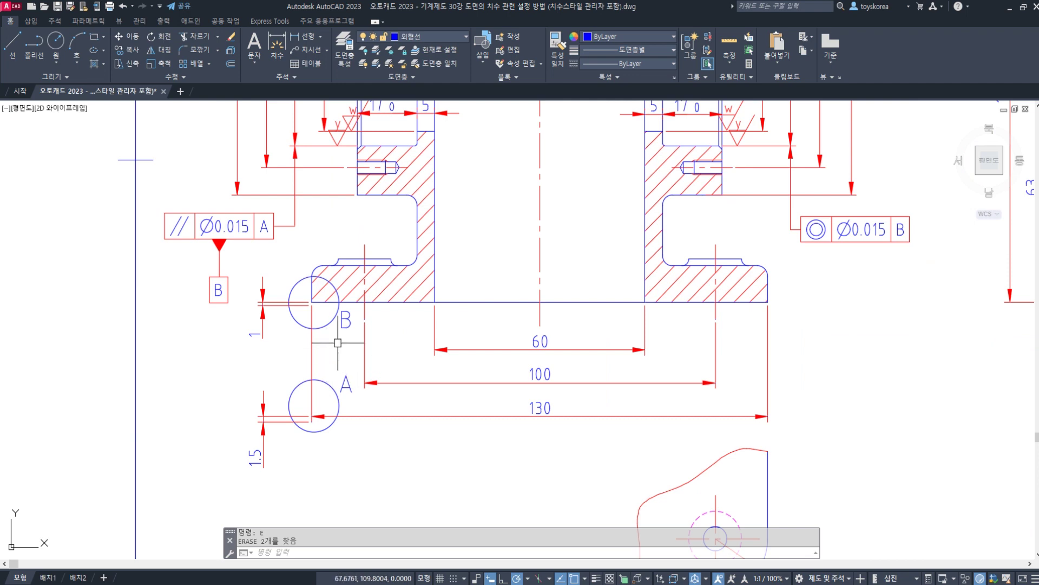
scroll(314, 361, "up", 2)
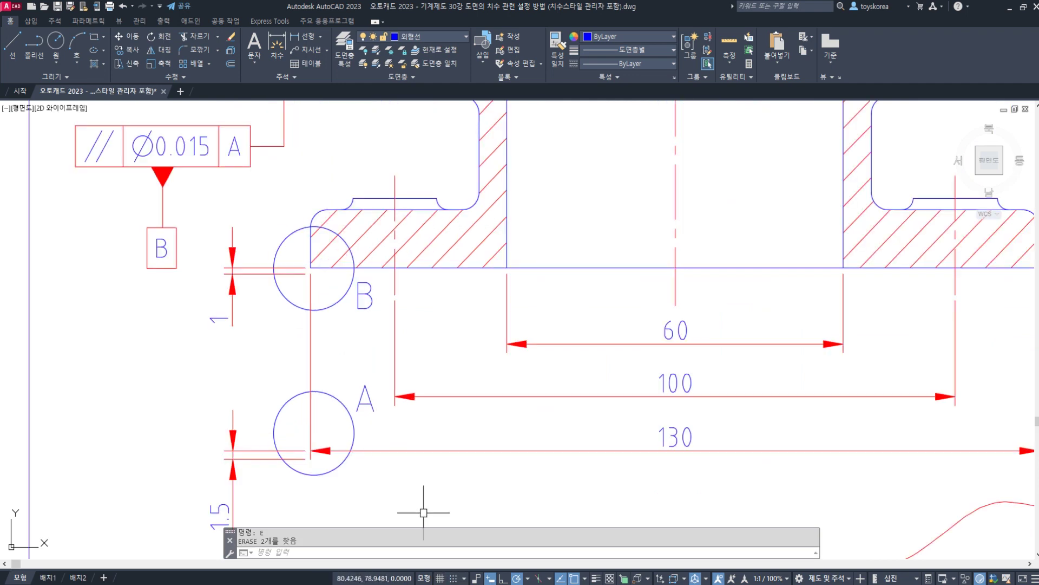
- Switch to the Notepad lecture notes and highlight the lesson title and the 12 and 8 mm dimension spacing values
left_click(441, 582)
left_click(274, 304)
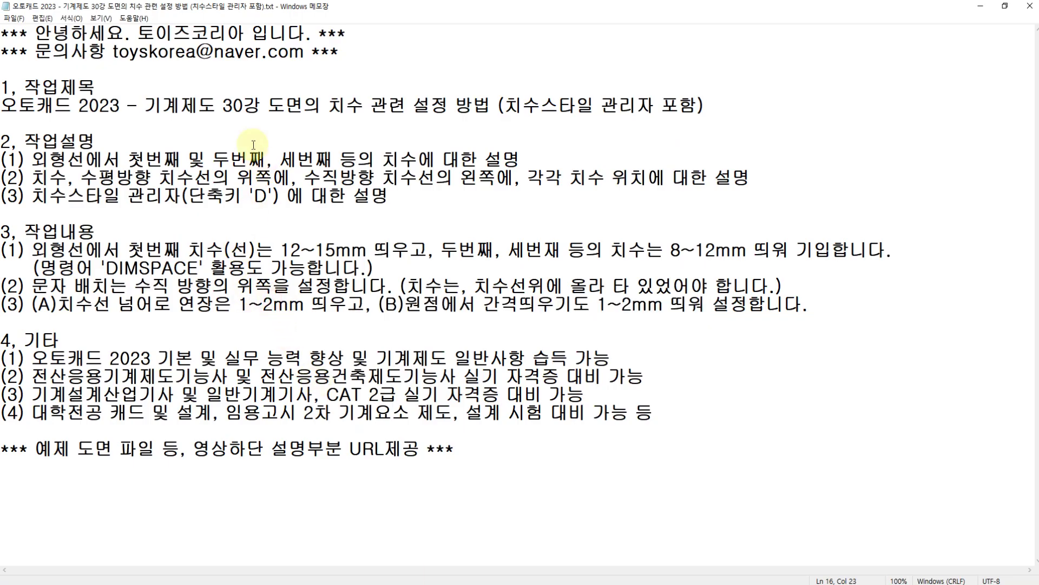
left_click_drag(285, 106, 437, 105)
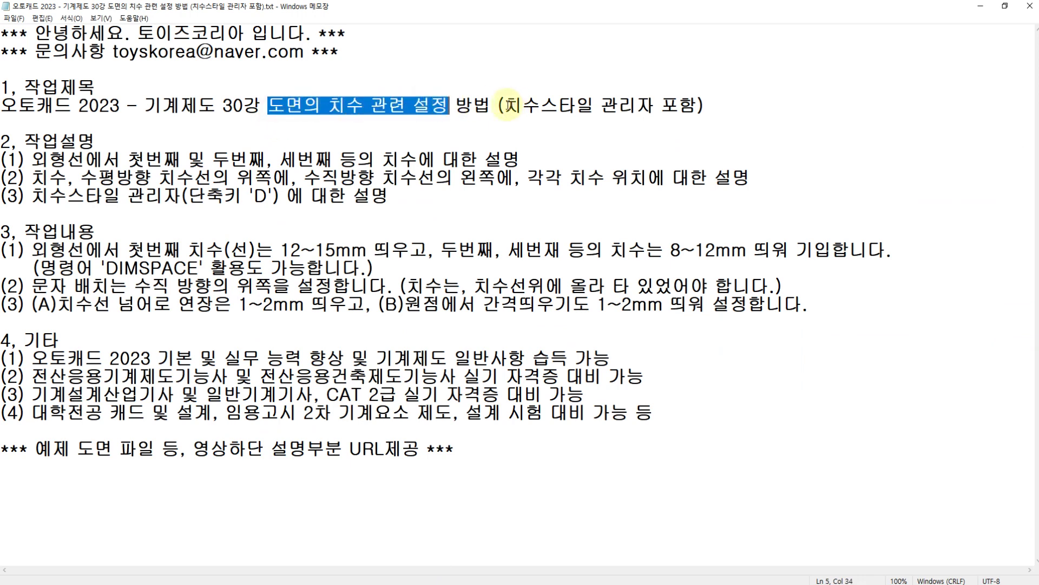
left_click_drag(506, 105, 659, 109)
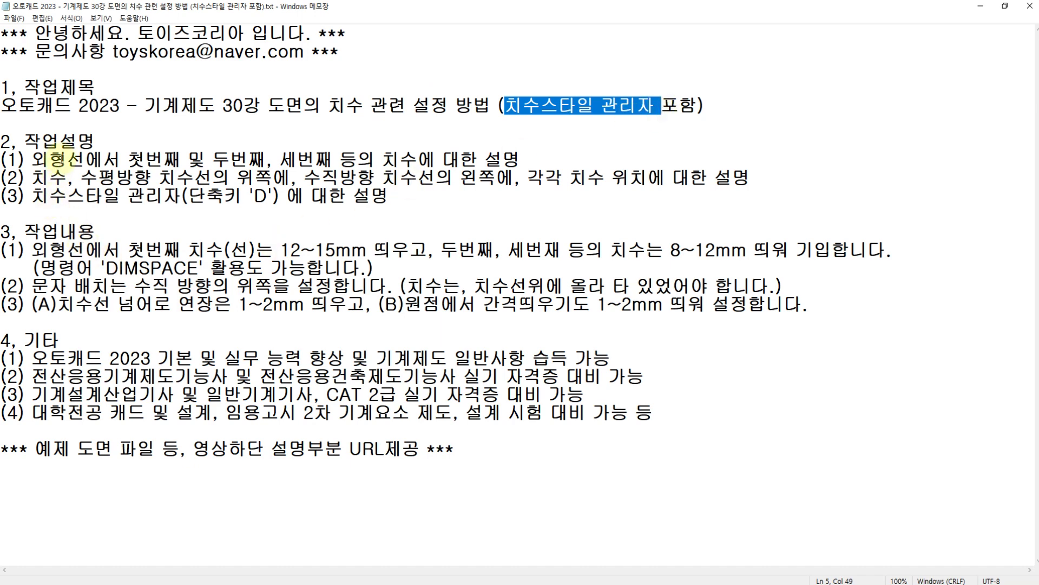
left_click(34, 182)
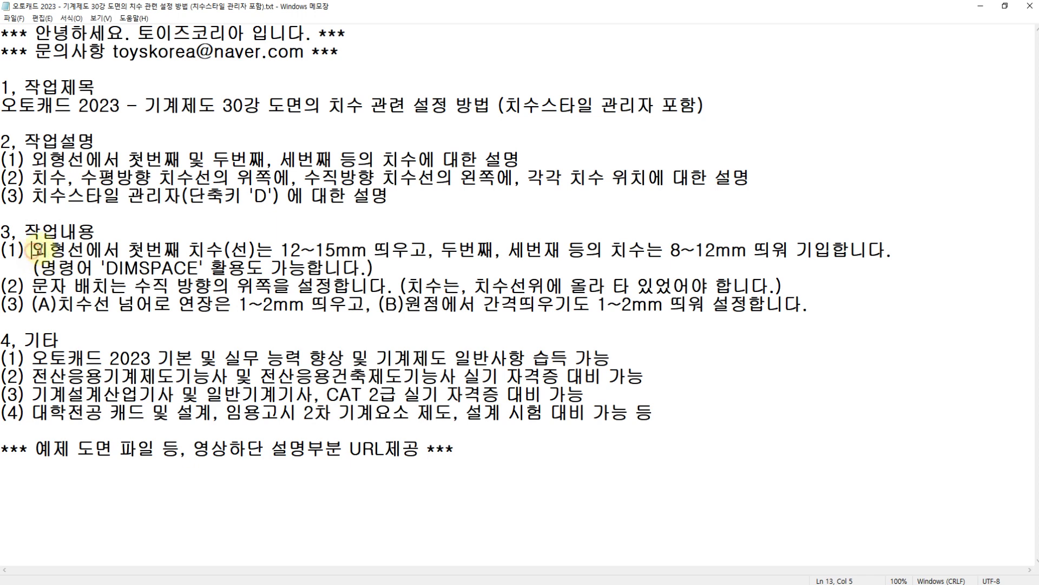
left_click_drag(33, 250, 374, 250)
left_click(286, 253)
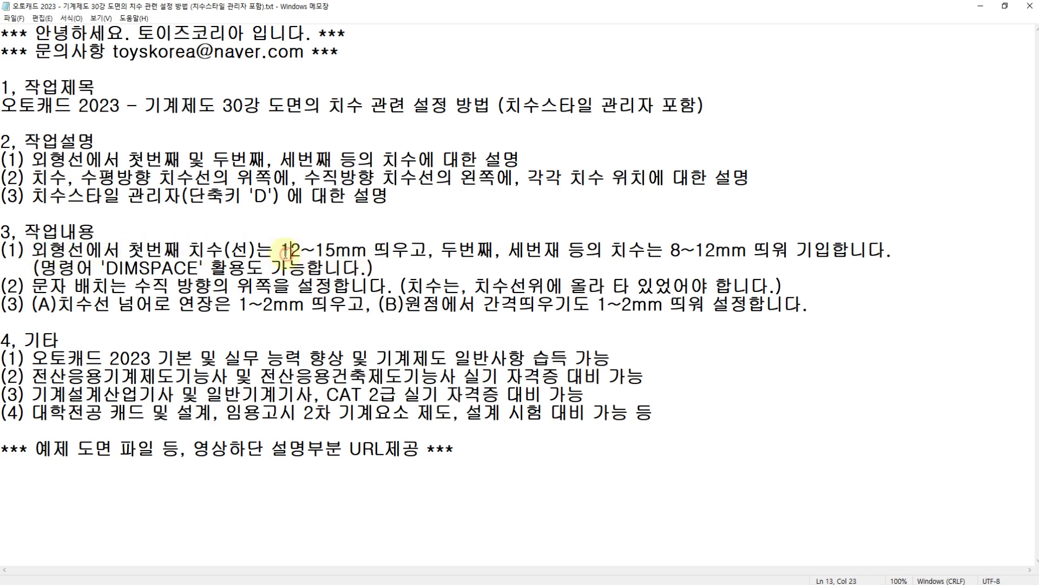
double_click(289, 250)
left_click(449, 252)
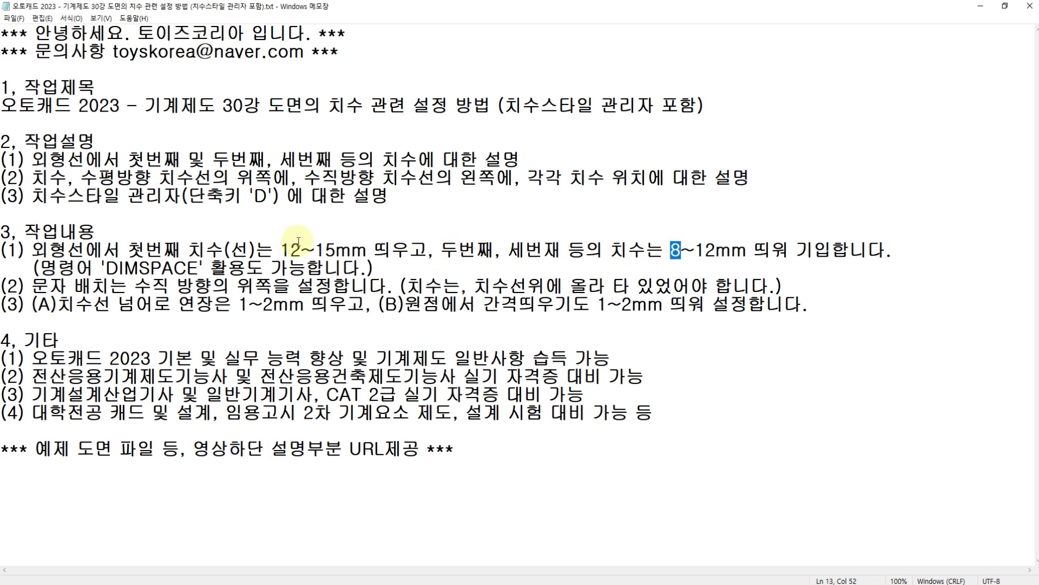
- Mark up the notes' dimension spacing, DIMSPACE, text placement and extension line rules, writing 1.5 and 1 under the last rule, and return to AutoCAD
mouse_move(305, 254)
left_mouse_down()
mouse_move(275, 254)
mouse_move(308, 244)
left_mouse_up()
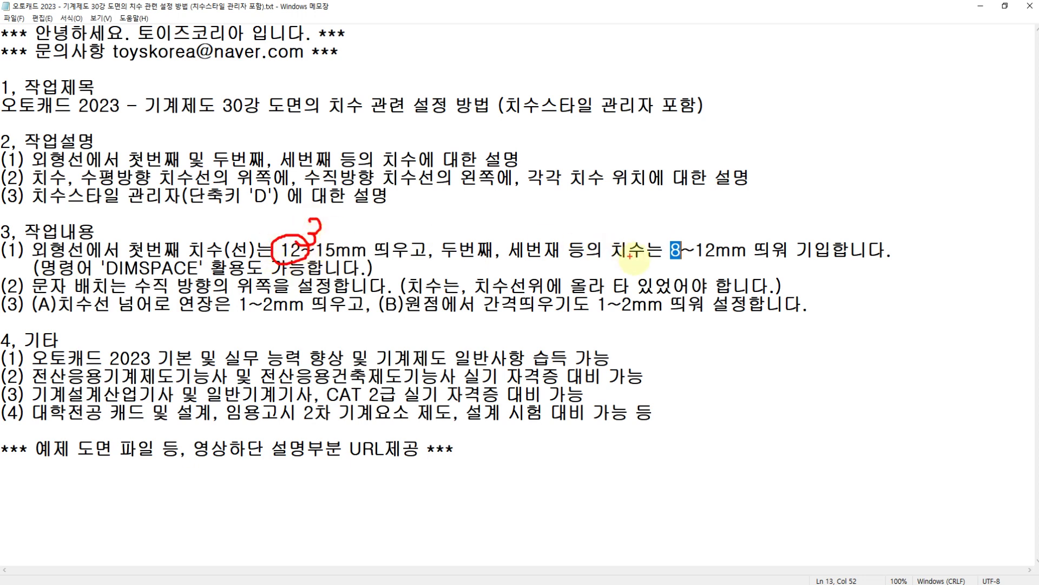
left_click_drag(667, 217, 688, 233)
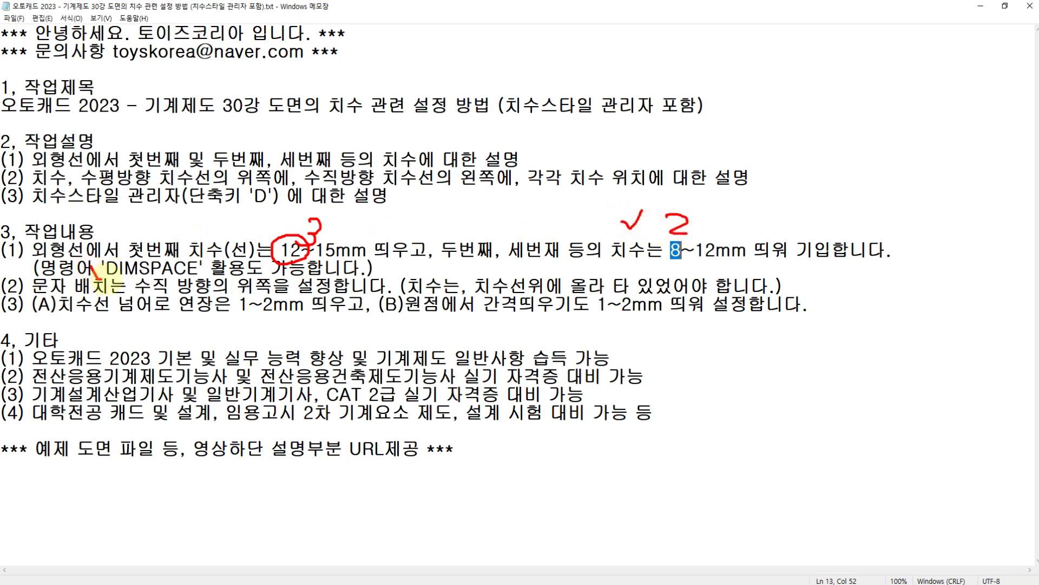
mouse_move(100, 277)
left_mouse_down()
mouse_move(176, 277)
mouse_move(159, 260)
mouse_move(111, 255)
mouse_move(130, 236)
left_mouse_up()
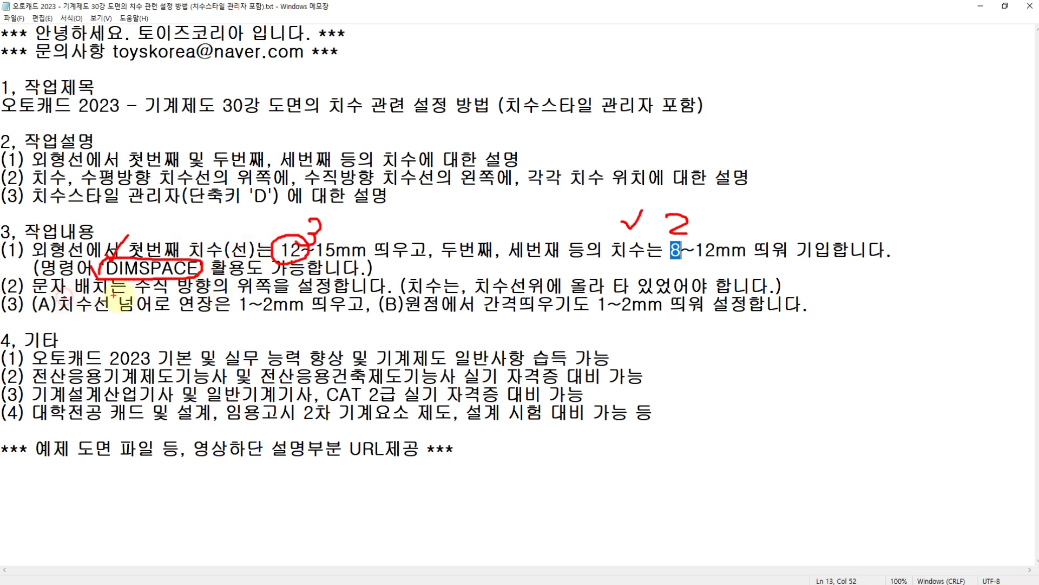
mouse_move(142, 303)
left_mouse_down()
mouse_move(230, 278)
mouse_move(281, 273)
mouse_move(247, 295)
mouse_move(279, 285)
left_mouse_up()
mouse_move(441, 293)
left_mouse_down()
mouse_move(414, 274)
mouse_move(666, 292)
mouse_move(784, 291)
mouse_move(797, 271)
left_mouse_up()
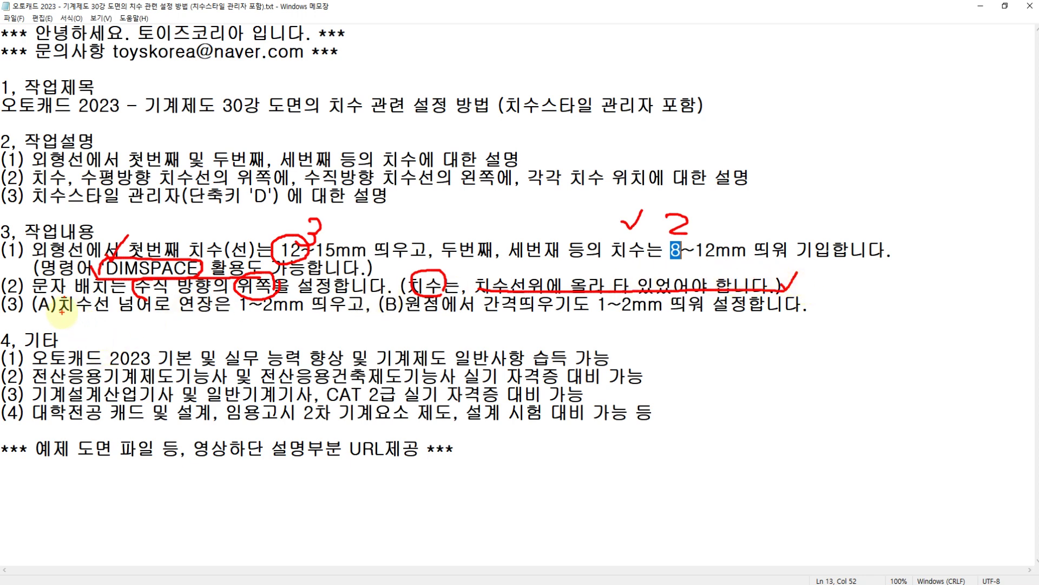
left_click_drag(70, 309, 295, 315)
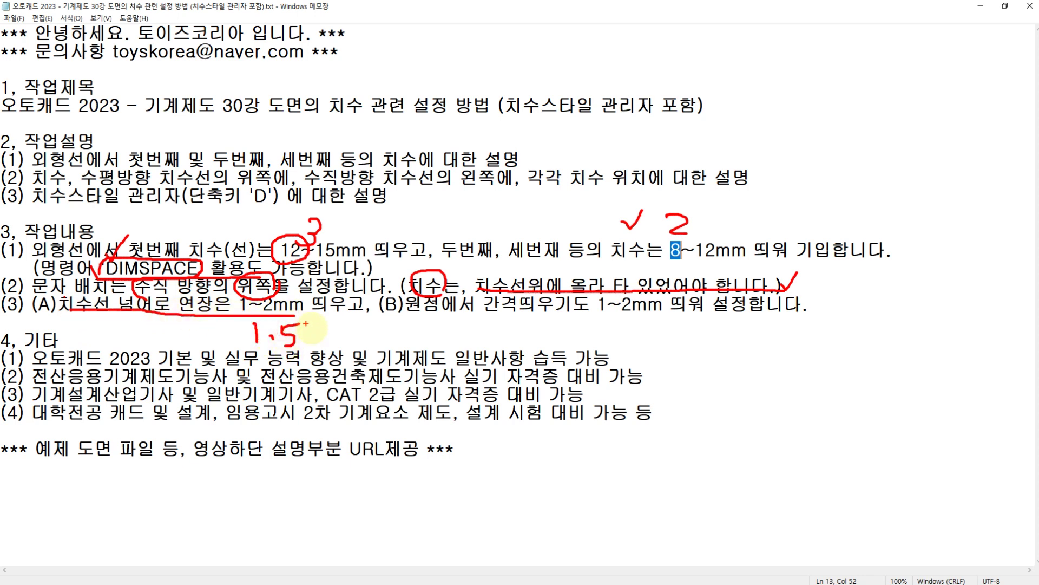
key("ctrl+z")
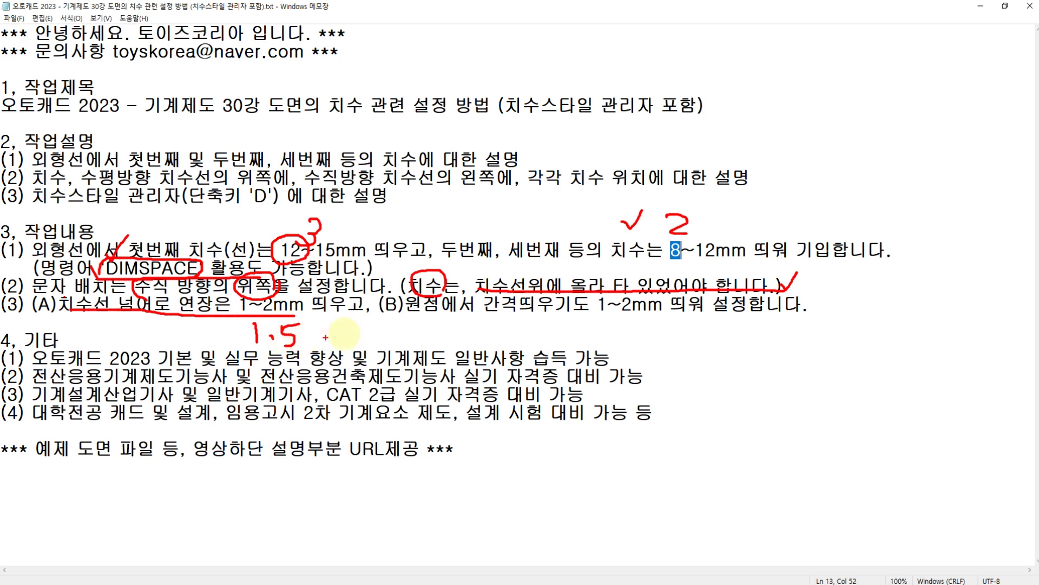
left_click_drag(421, 316, 616, 333)
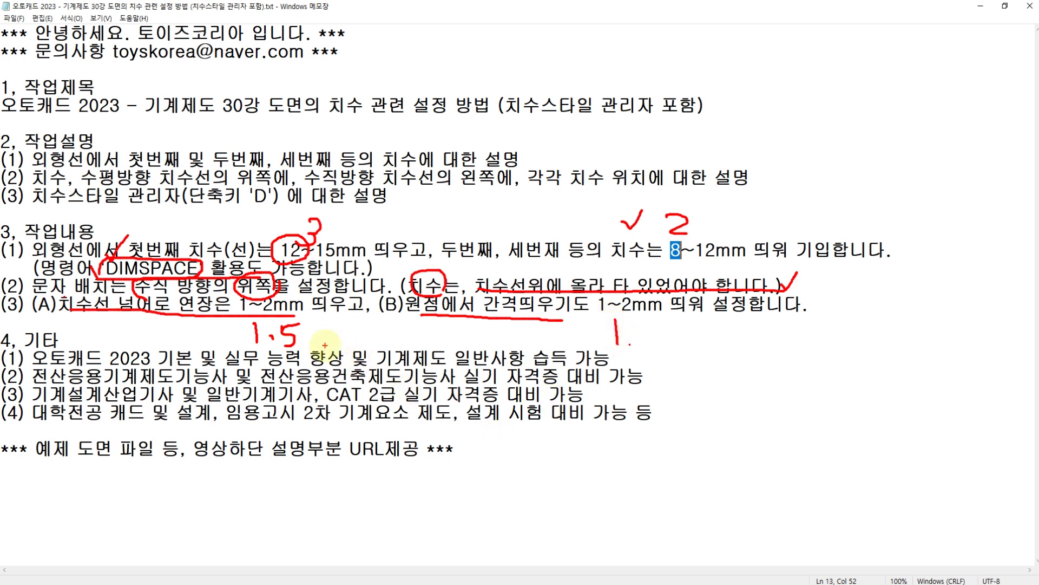
key("Escape")
key("alt+Tab")
key("Escape")
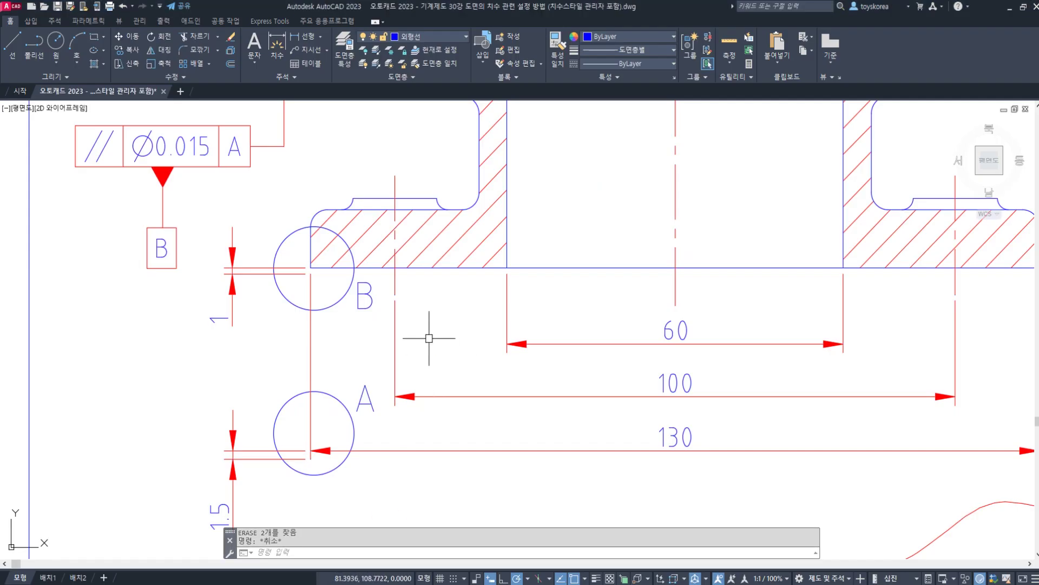
- Erase the 60, 100 and 130 horizontal dimensions below the front view
mouse_move(432, 327)
middle_mouse_down()
mouse_move(390, 312)
mouse_move(441, 332)
mouse_move(389, 311)
mouse_move(317, 310)
middle_mouse_up()
scroll(390, 311, "down", 2)
left_click(620, 412)
left_click(539, 313)
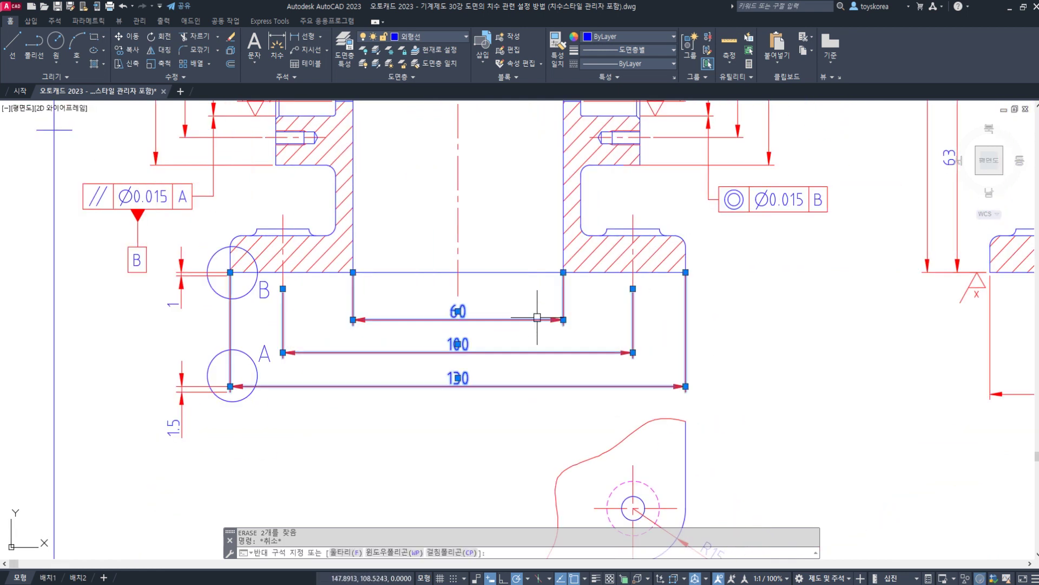
type("E")
key("Return")
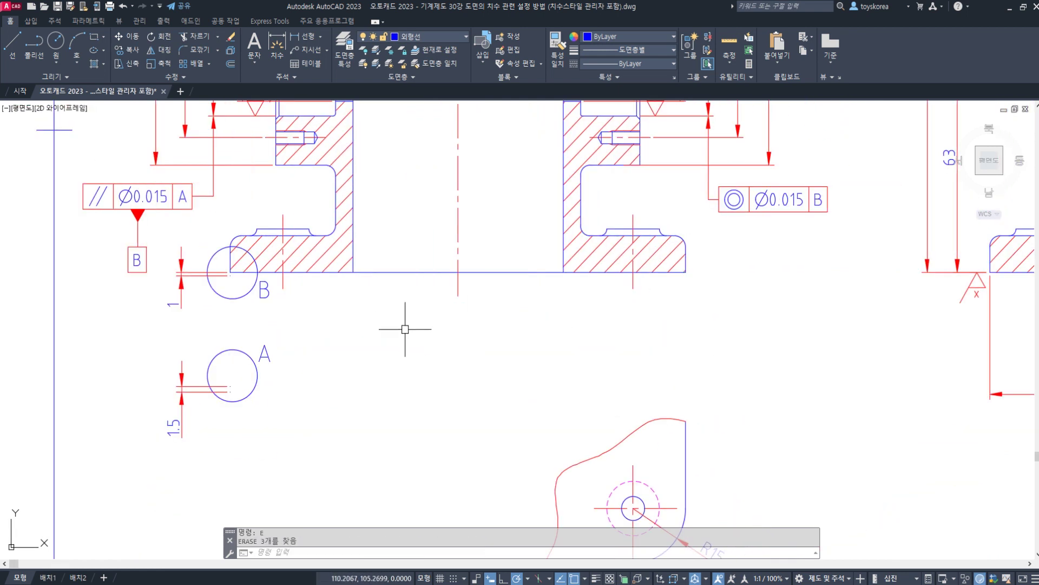
- Add a horizontal linear dimension across the full width of the front view's base, placed below the part
type("DLI")
key("Return")
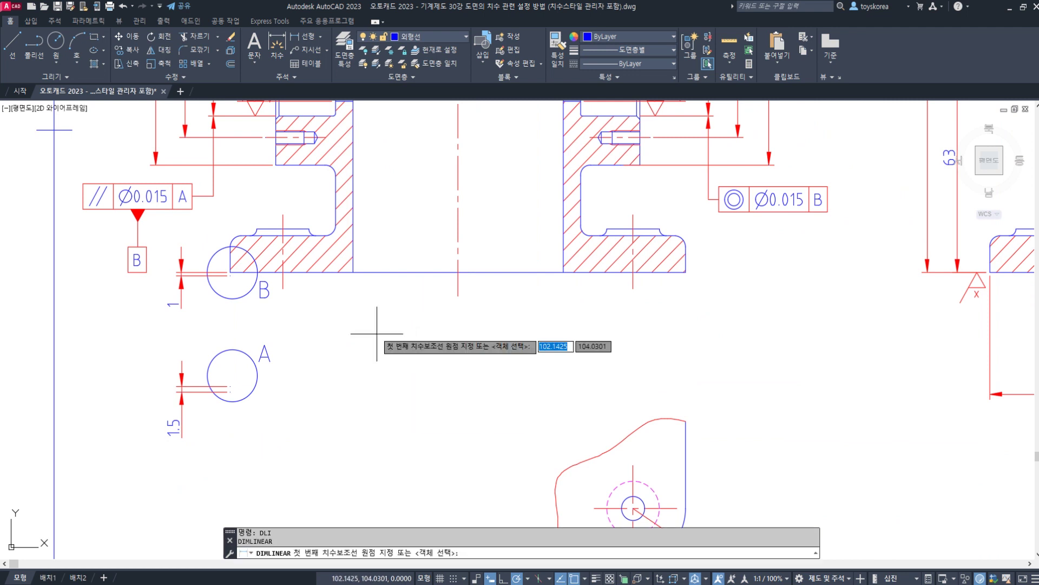
scroll(222, 279, "up", 3)
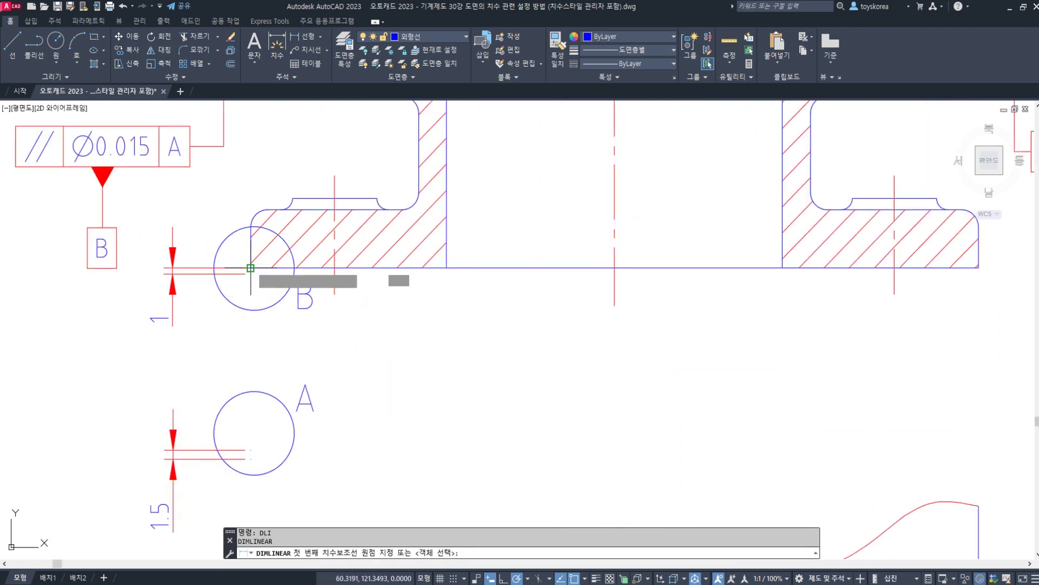
left_click(250, 267)
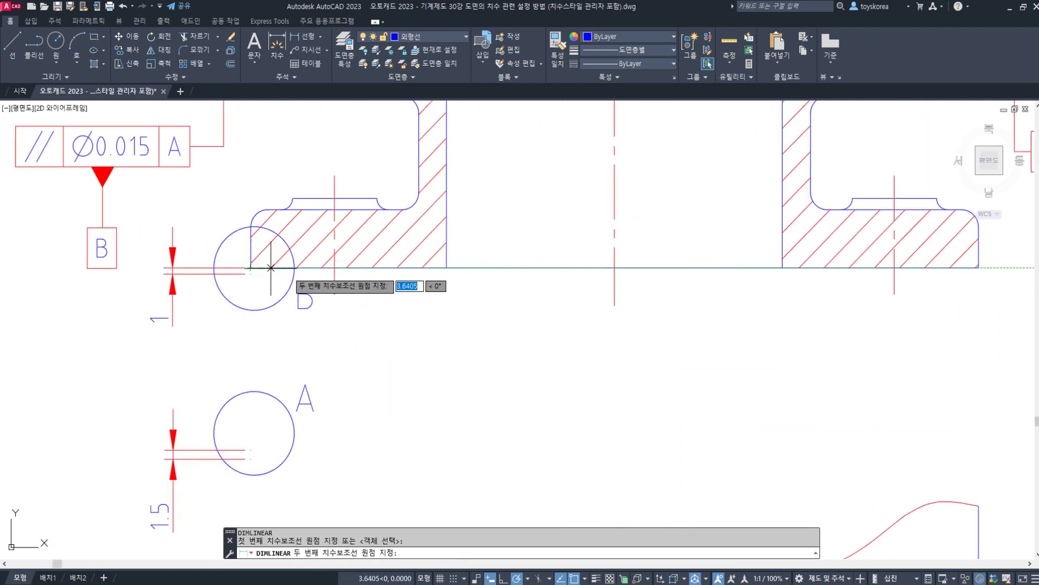
left_click(978, 268)
left_click(725, 375)
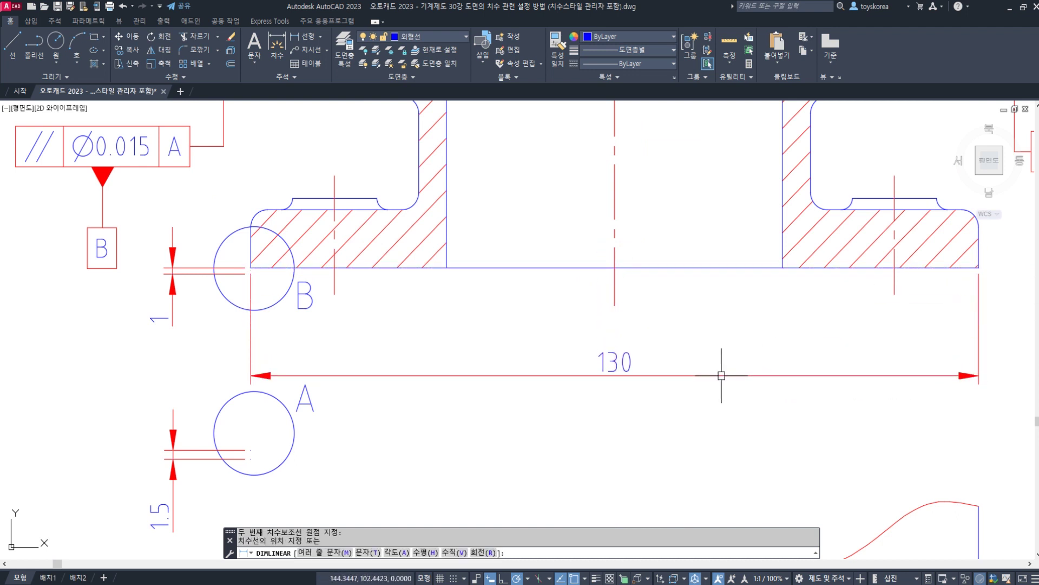
- Open and close the Dimension Style Manager, and examine the extension line's gap from the part corner at detail B
type("D")
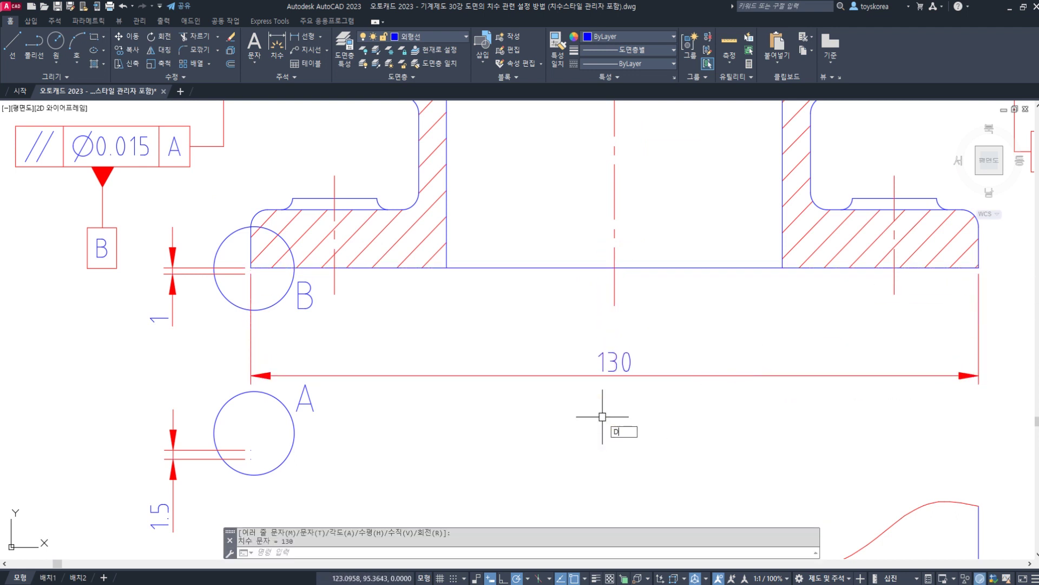
key("Return")
left_click(598, 376)
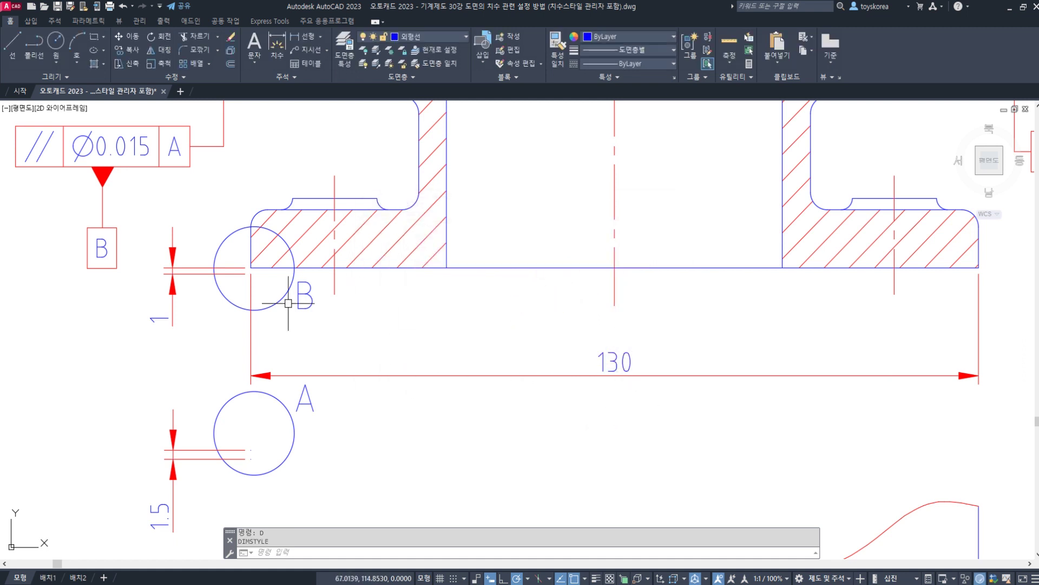
scroll(234, 269, "up", 4)
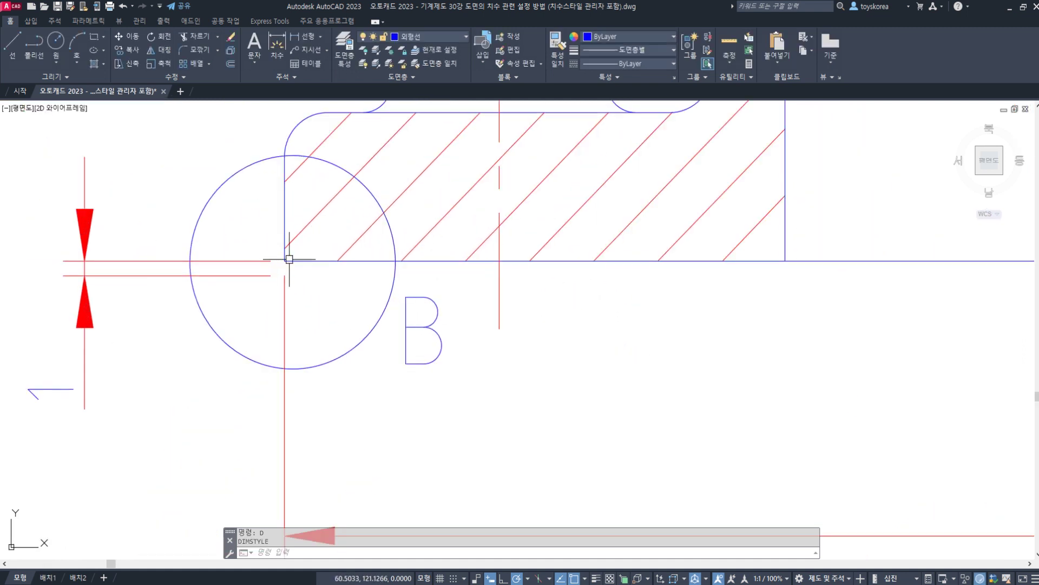
left_click(289, 260)
key("Escape")
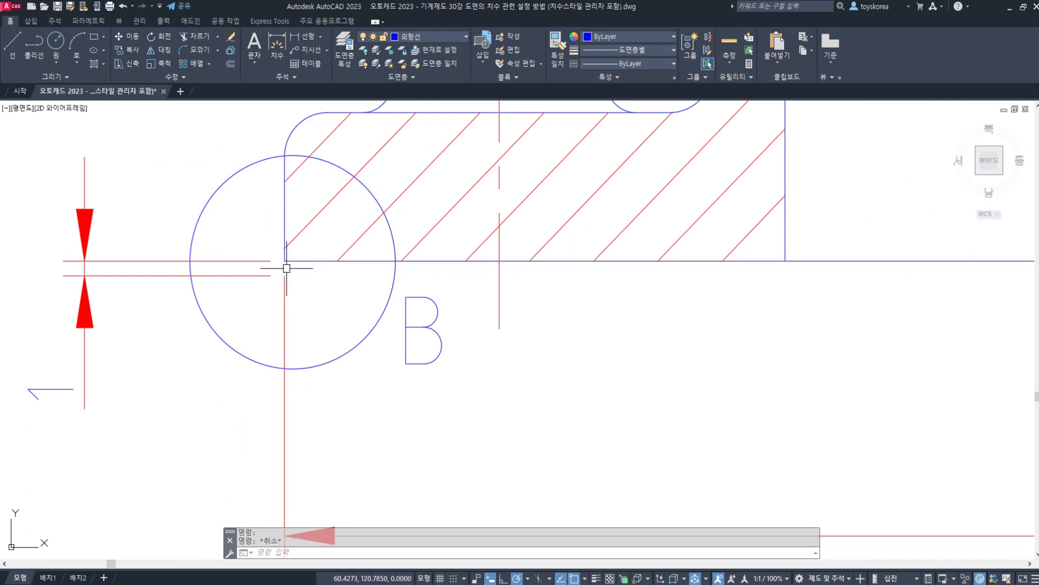
- Erase the vertical 1.5 reference dimension beside detail A
scroll(285, 265, "down", 2)
middle_click_drag(320, 398, 346, 278)
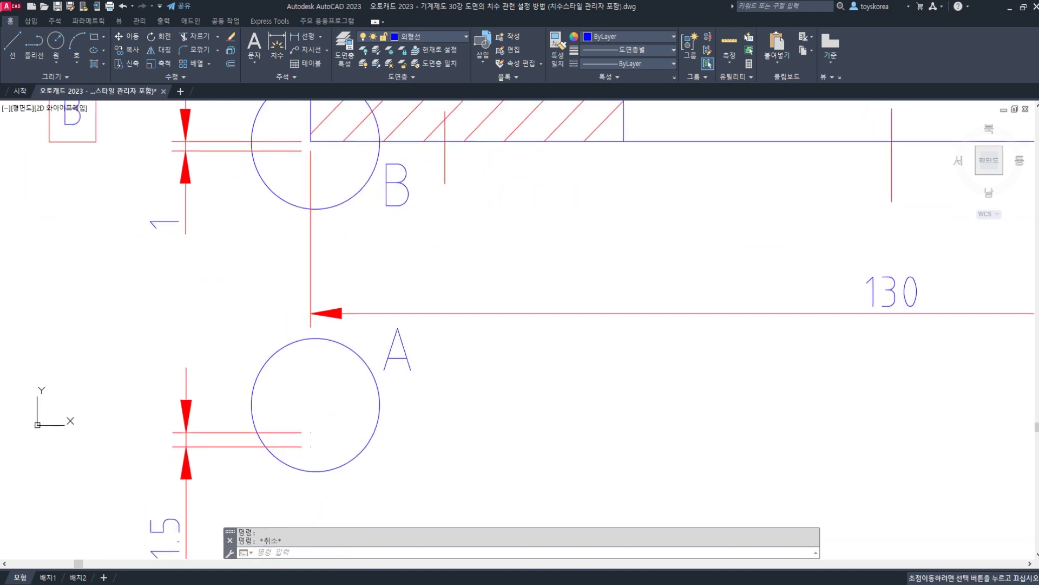
mouse_move(332, 371)
middle_mouse_down()
mouse_move(393, 286)
mouse_move(349, 346)
middle_mouse_up()
left_click(241, 347)
type("e")
key("Return")
scroll(349, 346, "down", 1)
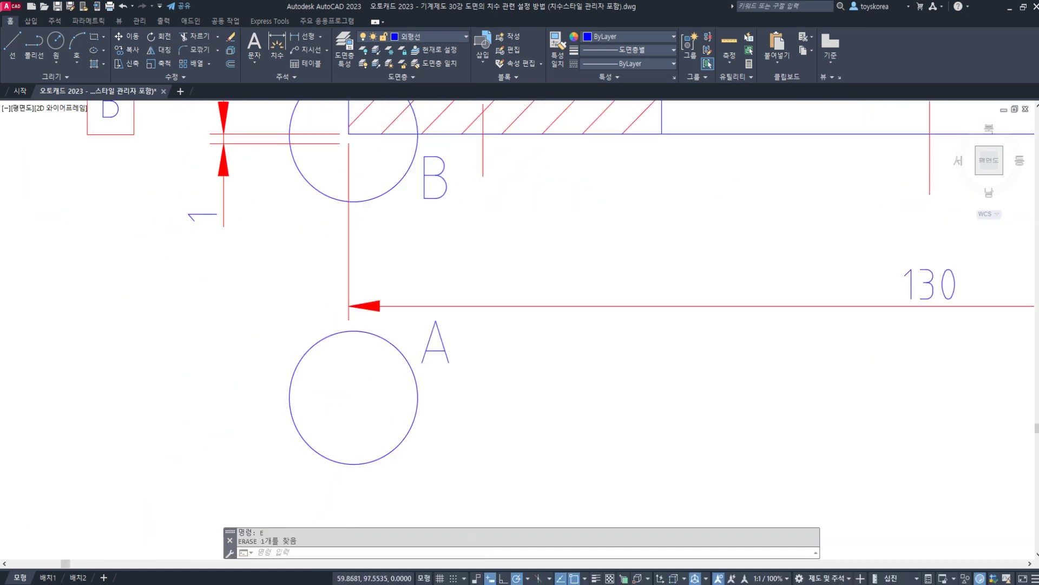
scroll(348, 302, "up", 3)
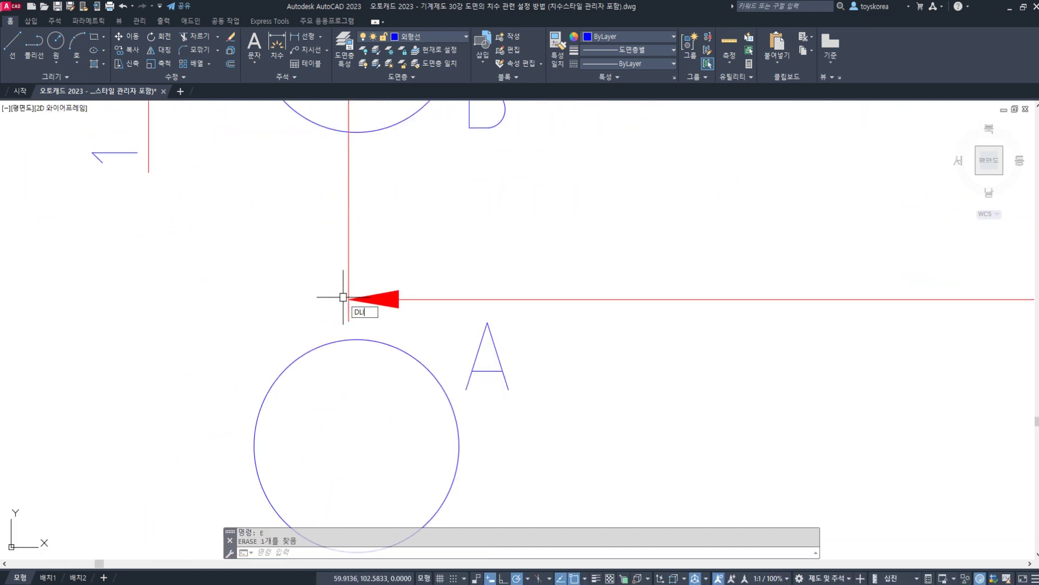
type("DLI")
key("Return")
left_click(348, 299)
left_click(348, 316)
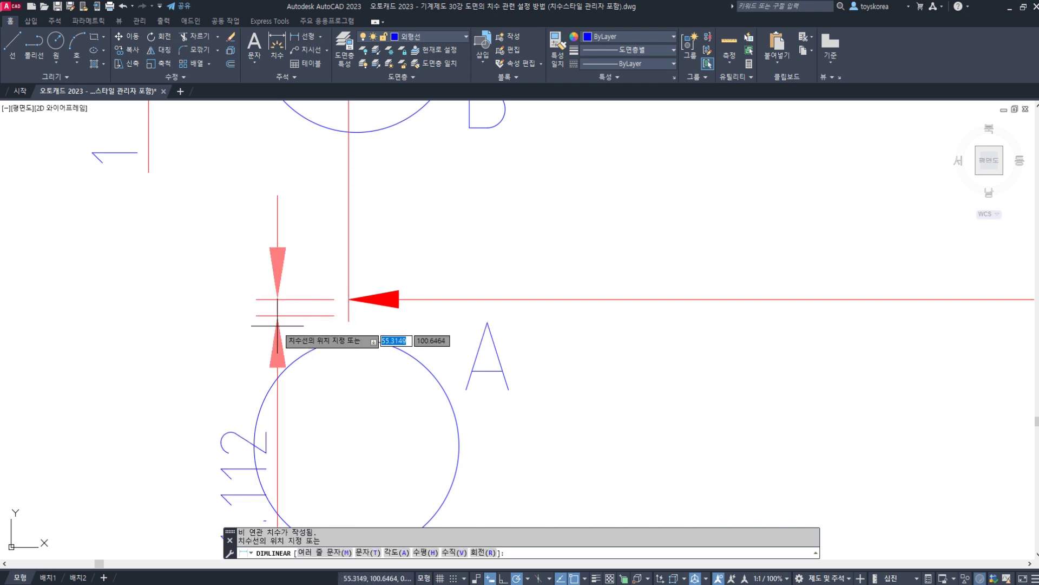
key("Escape")
- Add a vertical linear dimension beside detail A measuring how far the extension line runs past the dimension line
key("Return")
left_click(349, 321)
left_click(348, 300)
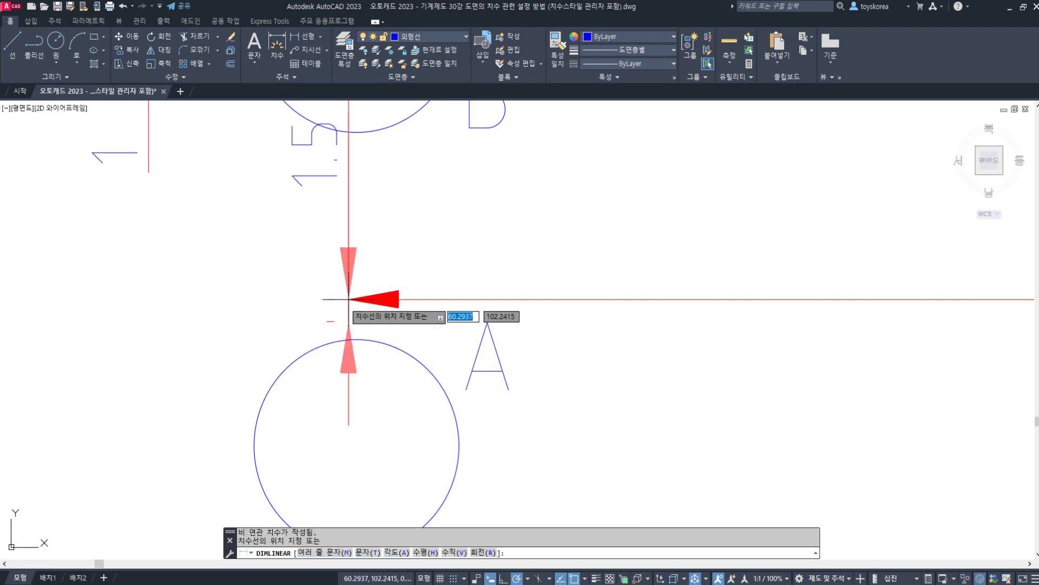
scroll(349, 298, "down", 4)
left_click(261, 331)
key("Escape")
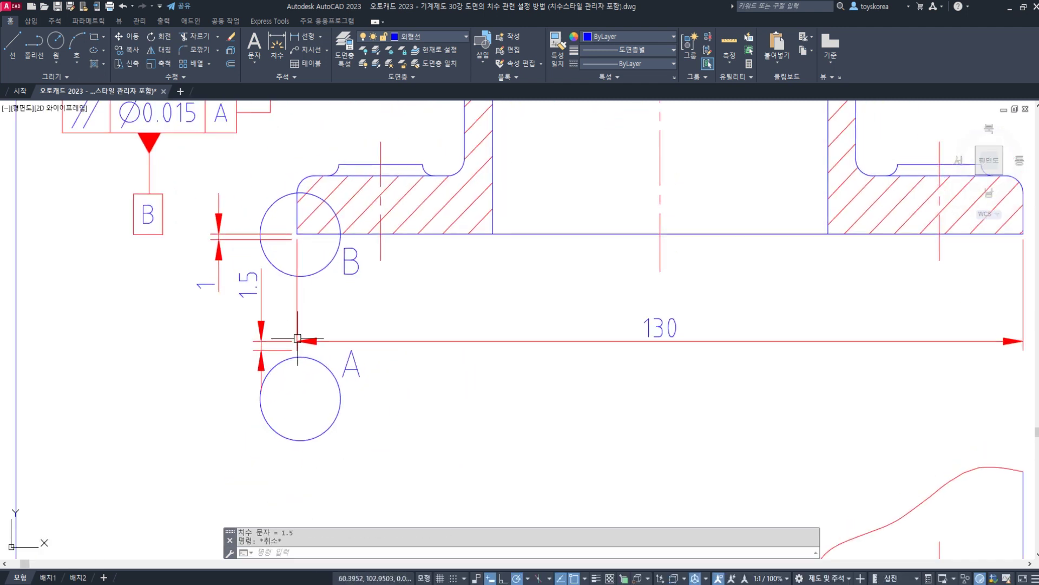
- Erase the 130 horizontal dimension below the front view and the vertical 1.5 dimension beside detail A
scroll(319, 317, "up", 2)
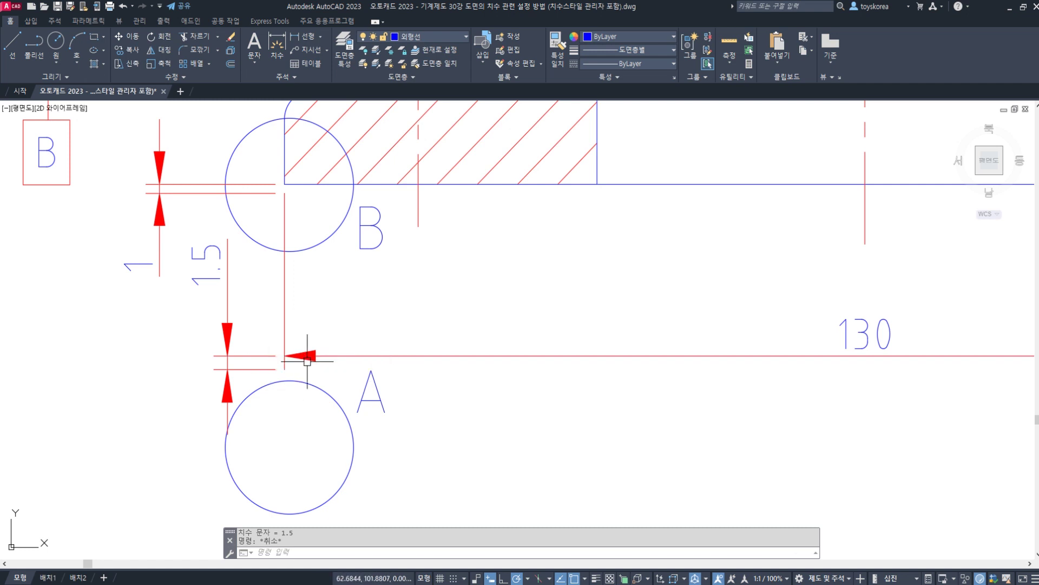
left_click(521, 408)
left_click(407, 334)
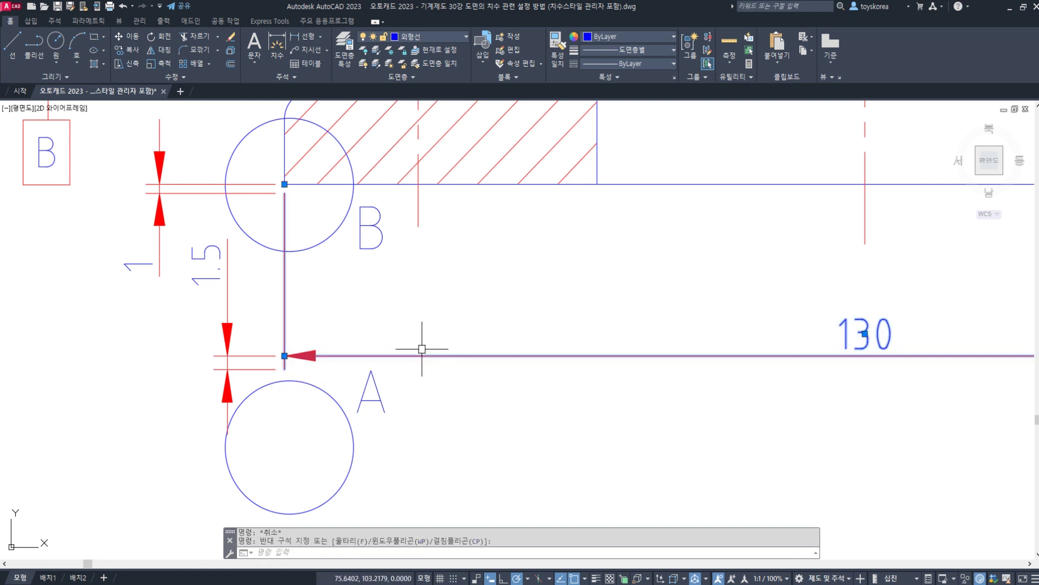
key("Escape")
type("E")
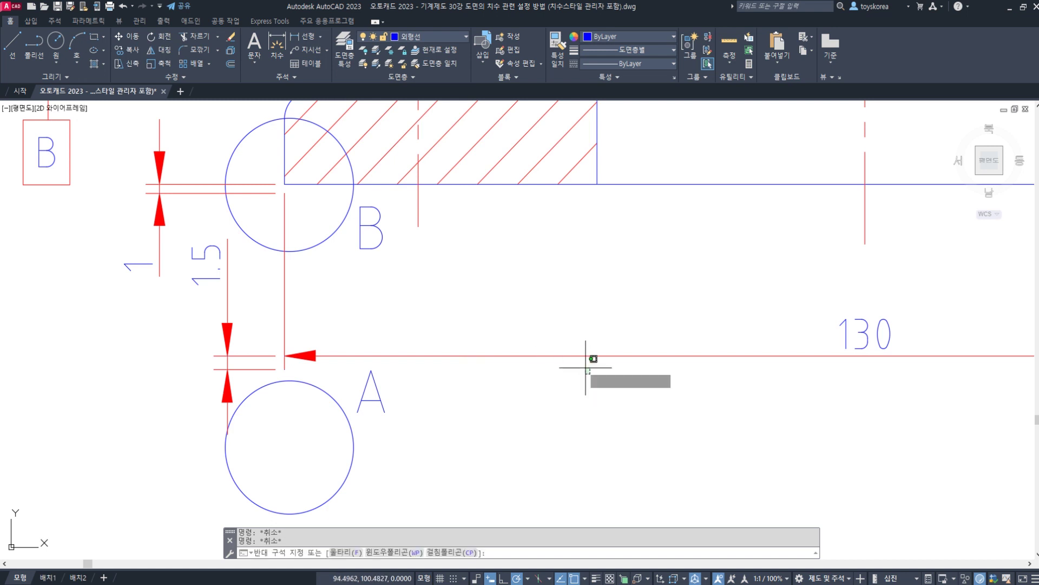
key("Return")
left_click(586, 355)
key("Return")
left_click(255, 352)
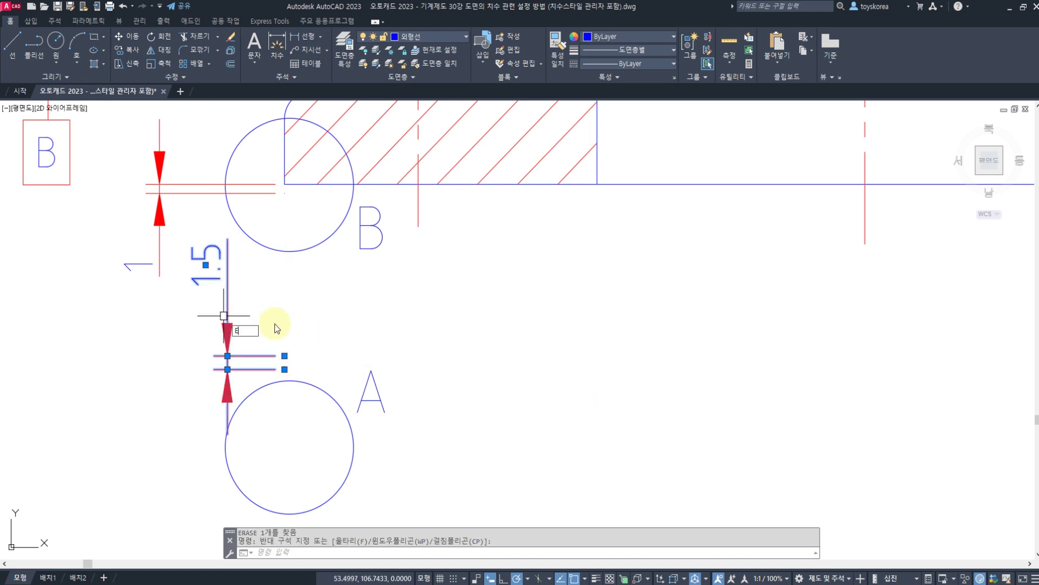
key("Delete")
middle_click_drag(369, 317, 251, 339)
type("DLI")
key("Return")
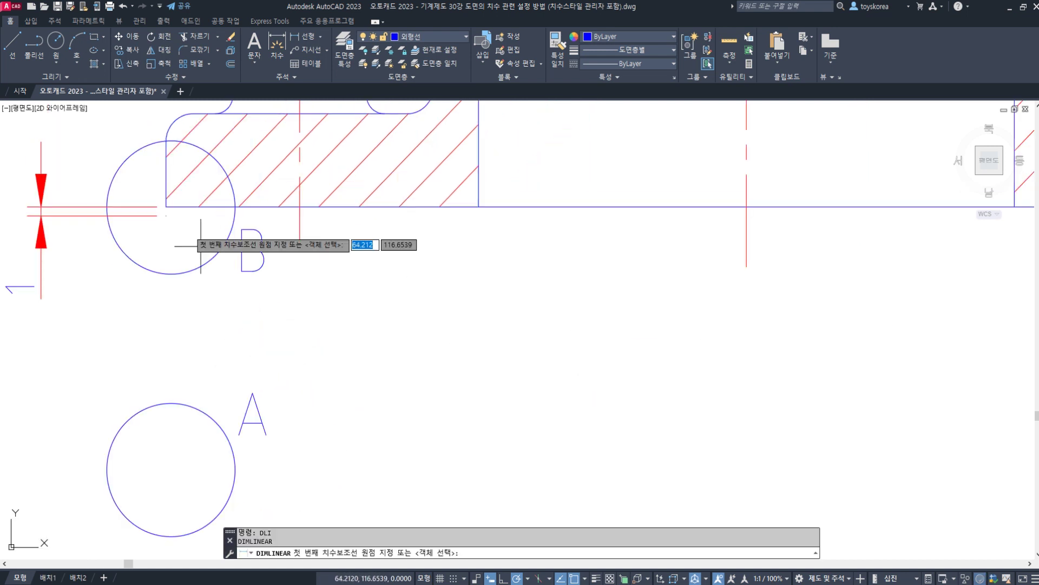
key("Escape")
key("Escape")
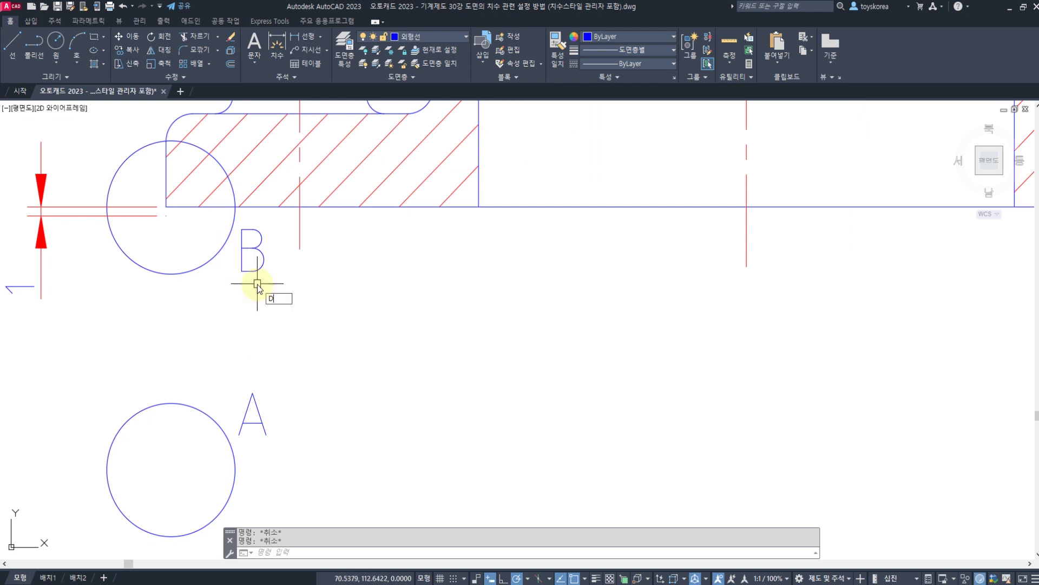
- Open the Dimension Style Manager for the ISO-25 style and close it
type("D")
key("Return")
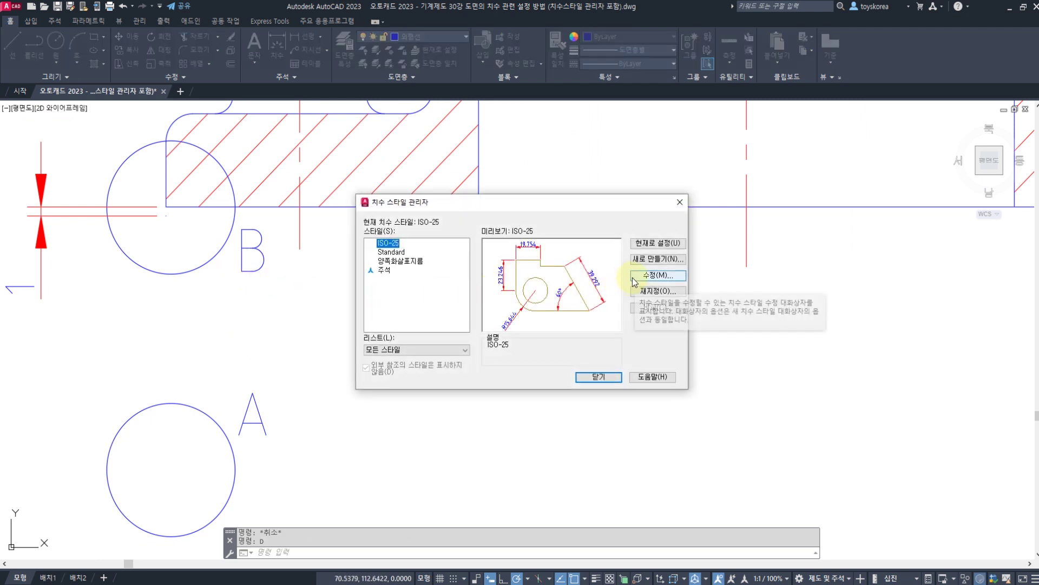
key("Escape")
scroll(352, 292, "down", 2)
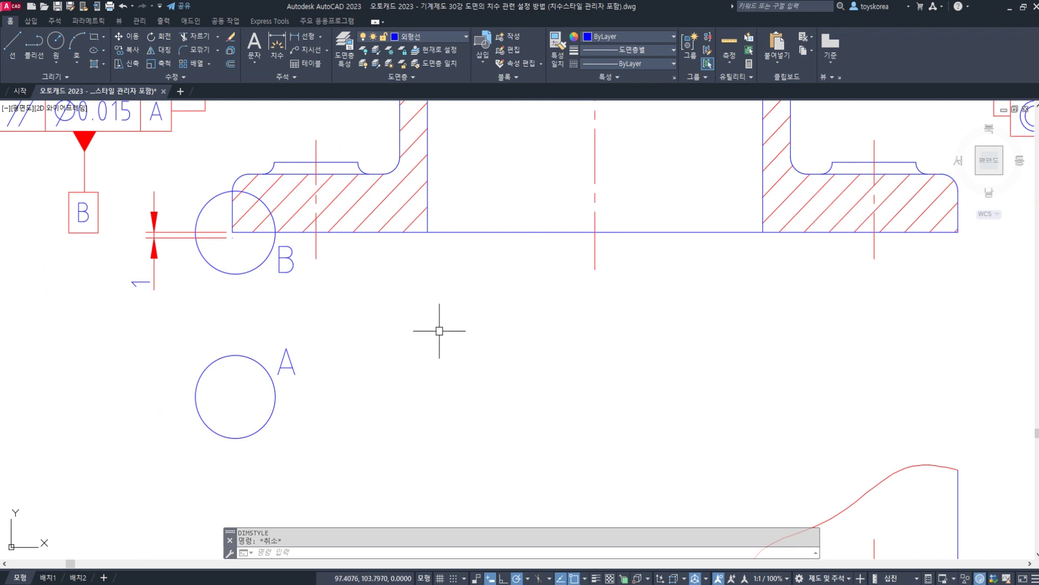
- Undo the recent erasures and test dimensions to restore the original 60, 100, 130 and 1.5 dimensions at the front view's base
scroll(471, 300, "up", 2)
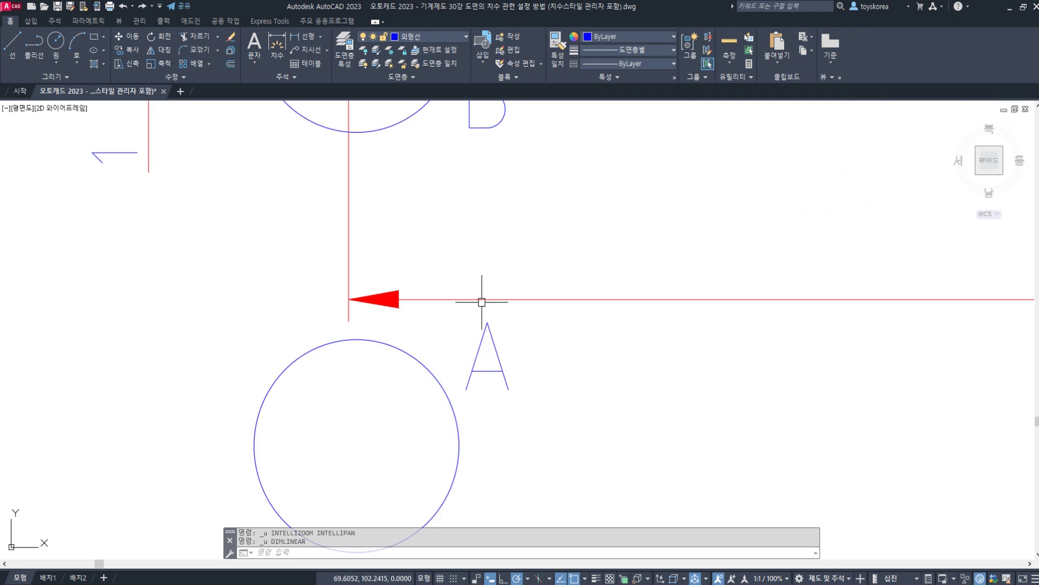
scroll(480, 297, "down", 3)
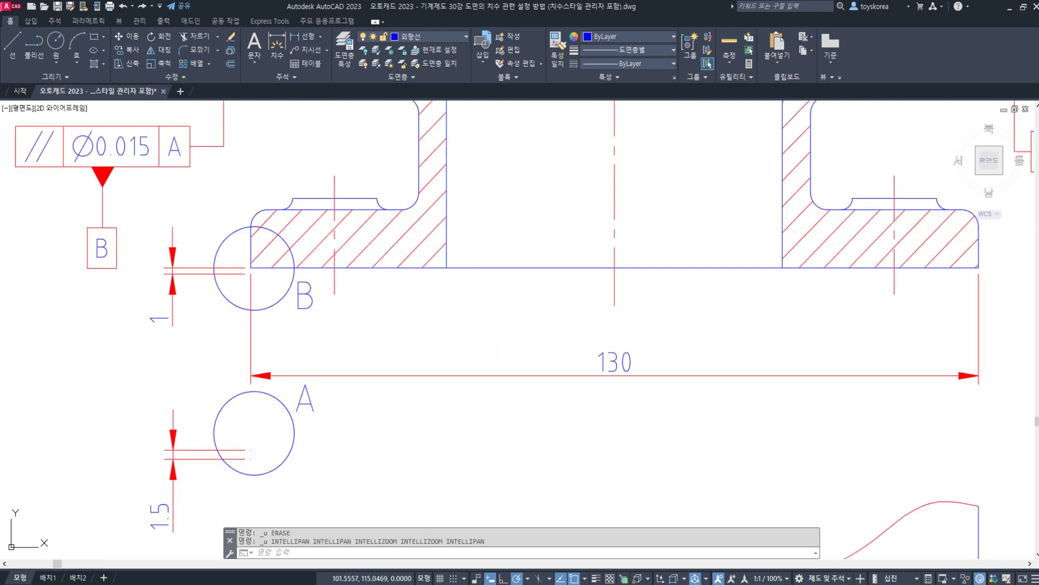
key("ctrl+z")
key("ctrl+z")
left_click_drag(476, 397, 471, 303)
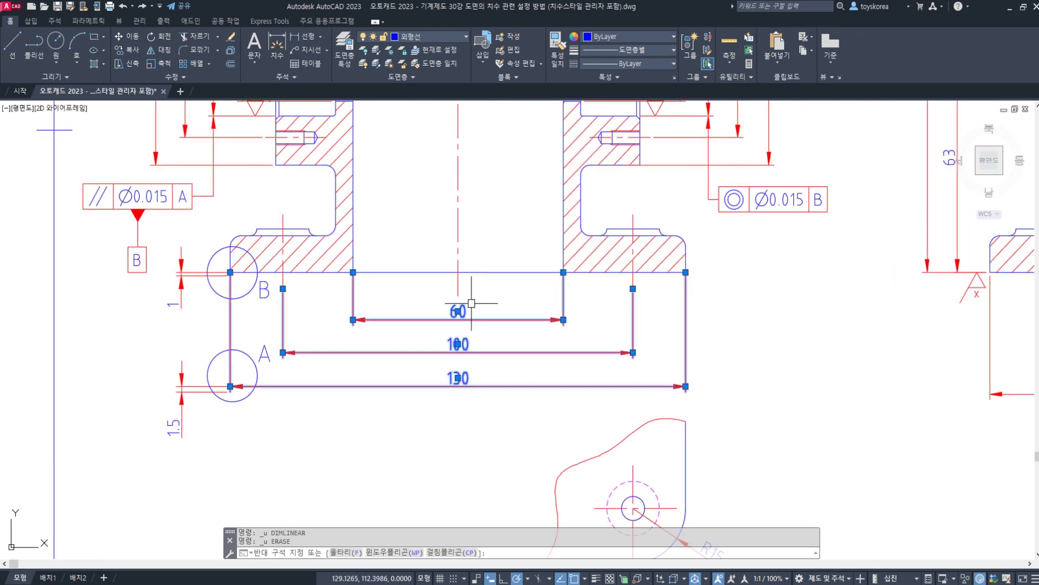
key("Escape")
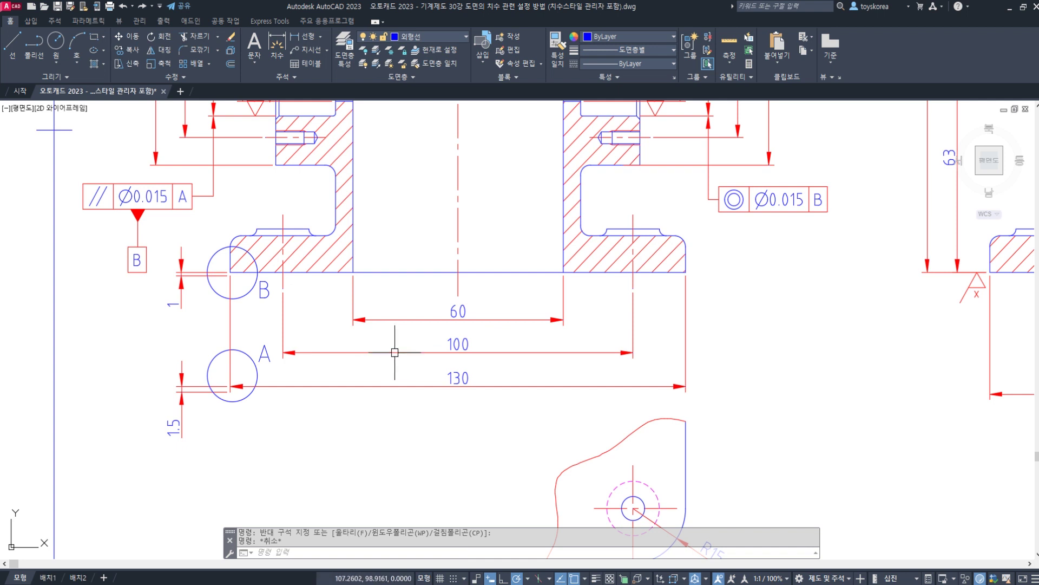
- Open the Dimension Style Manager again, review the ISO-25 style preview, and close it without changes
type("D")
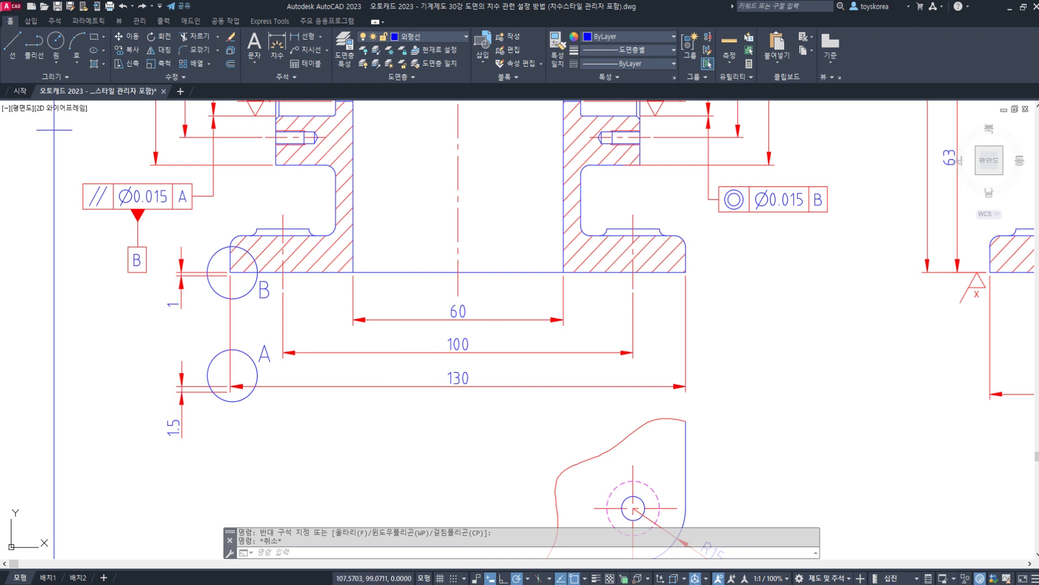
key("Return")
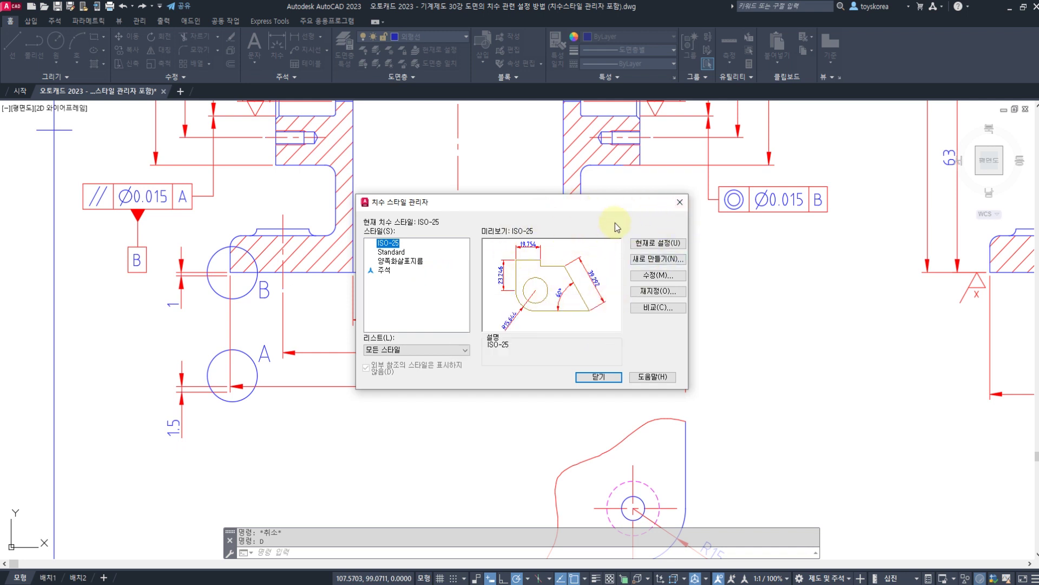
key("Escape")
left_click(490, 373)
key("Escape")
left_click(452, 403)
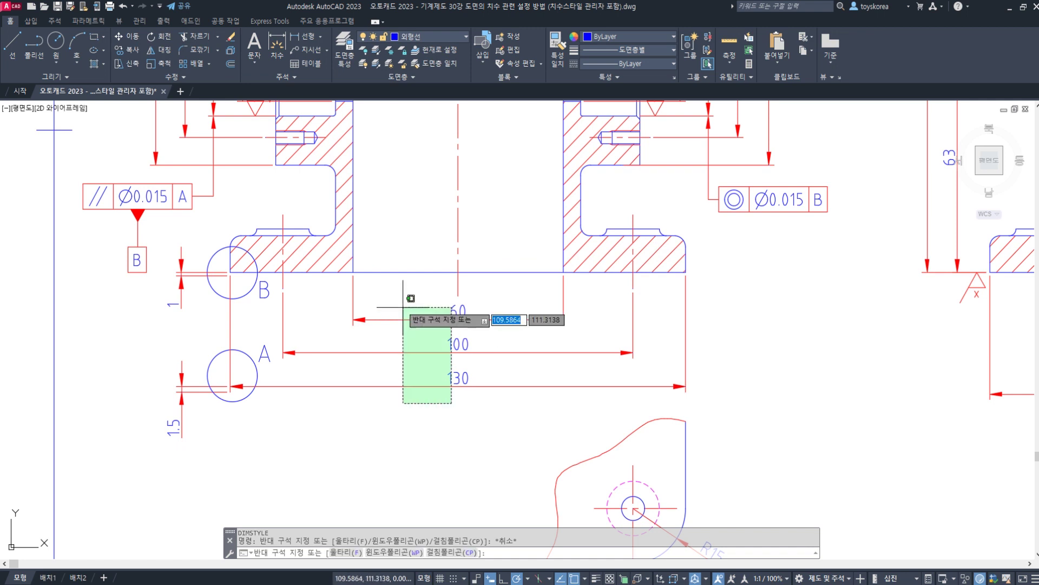
left_click(403, 307)
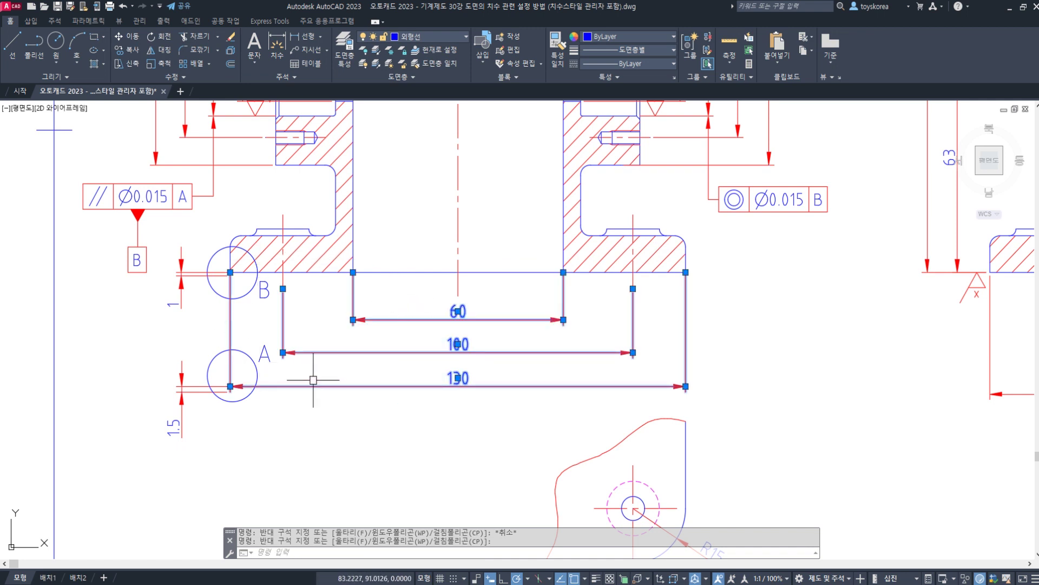
key("Escape")
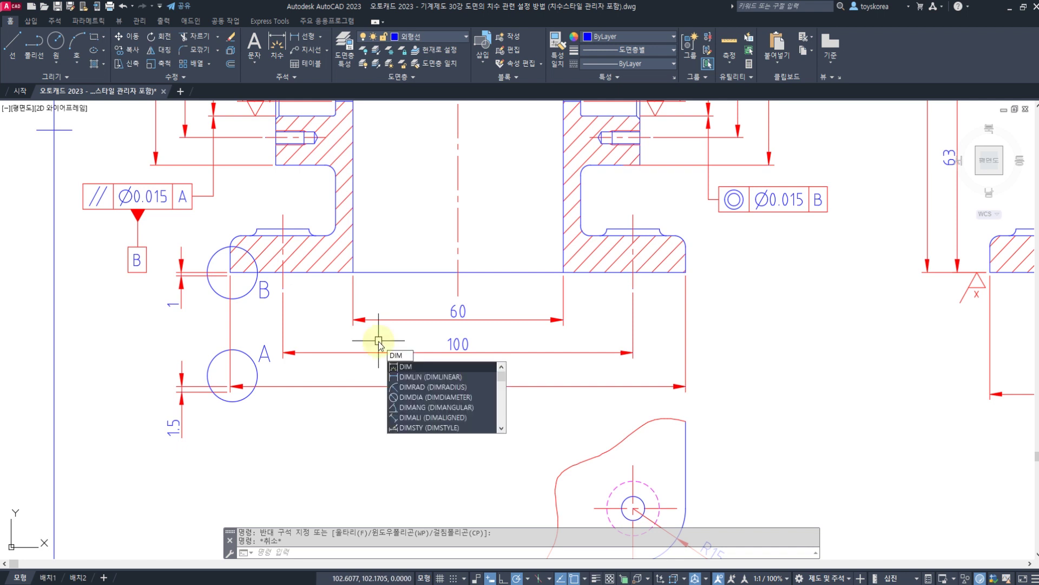
key("Escape")
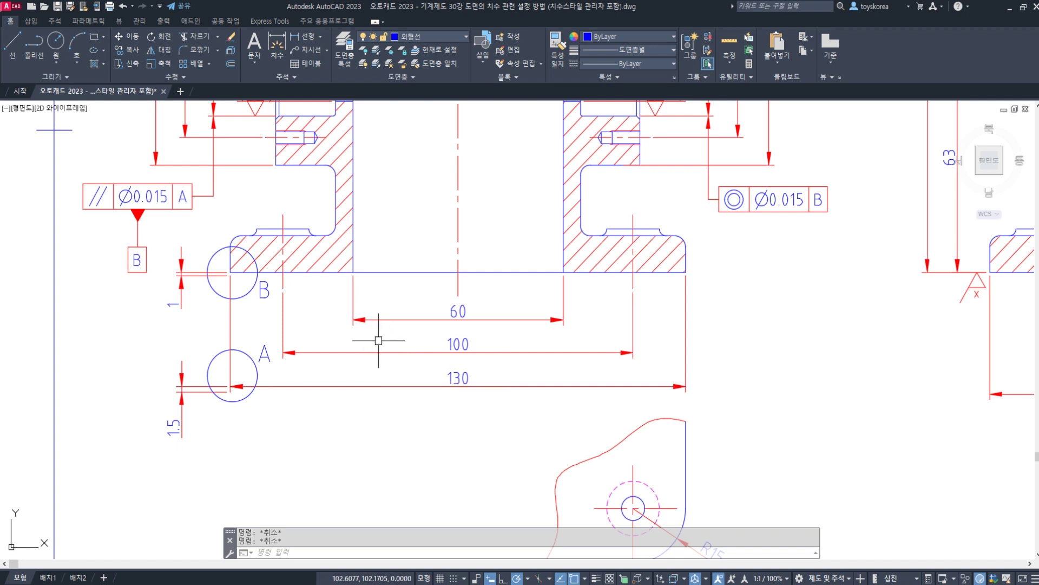
left_click(484, 411)
key("Escape")
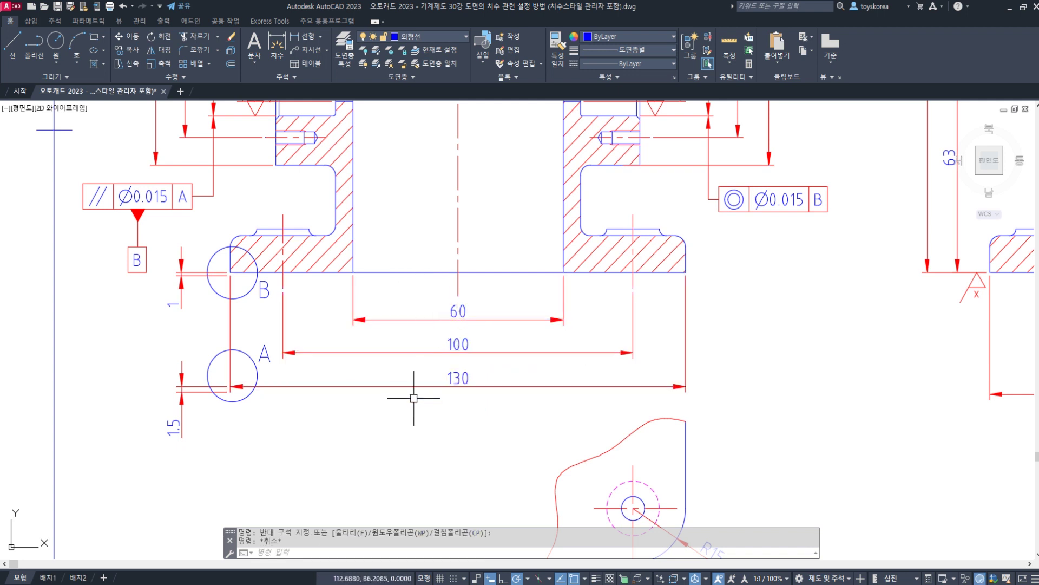
key("Escape")
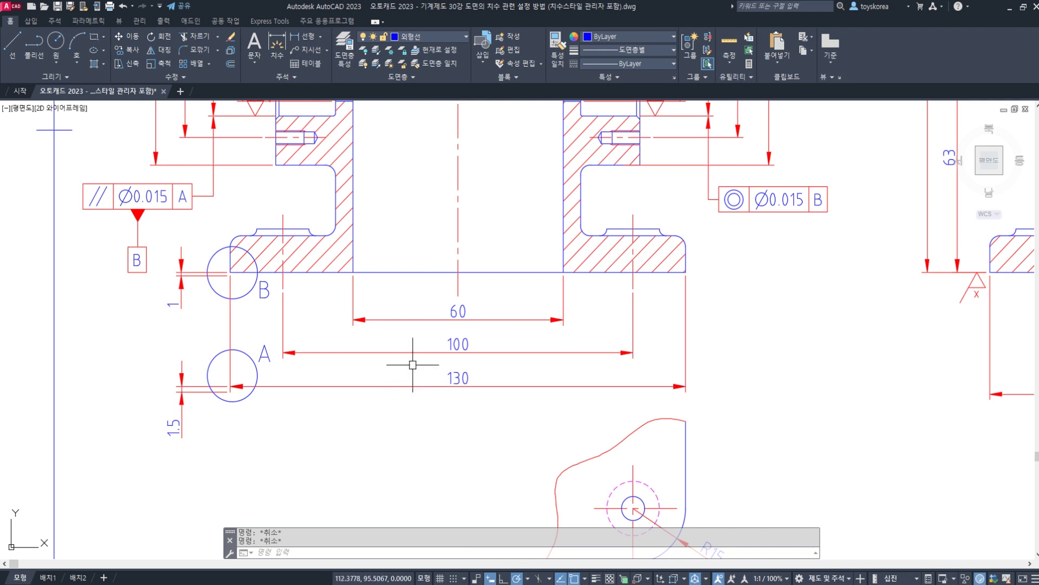
- Inspect the 60, 100 and 130 dimensions below the front view, and display the full extents of the drawing
scroll(413, 364, "down", 3)
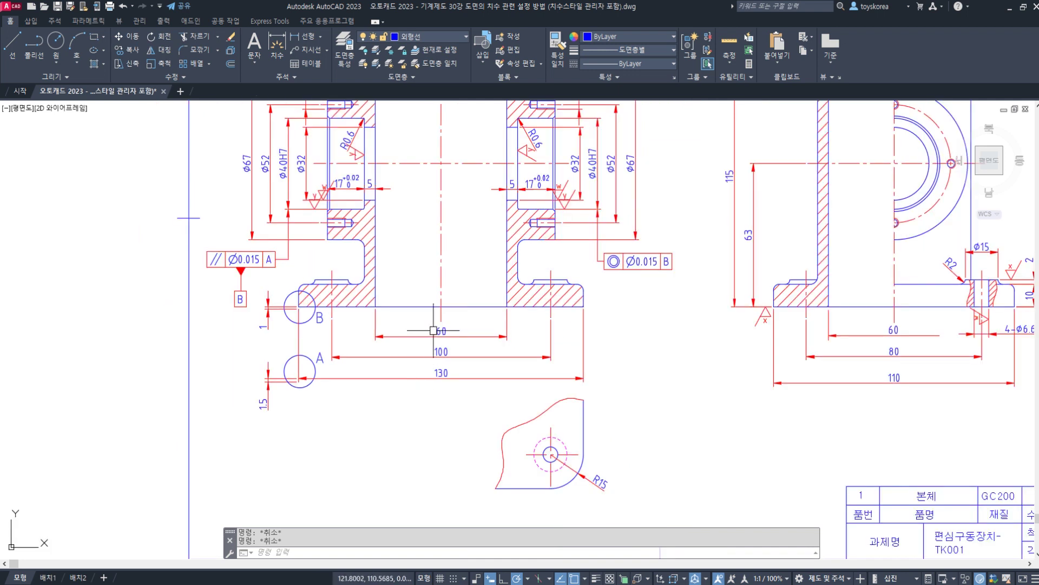
scroll(435, 449, "up", 1)
scroll(434, 448, "up", 2)
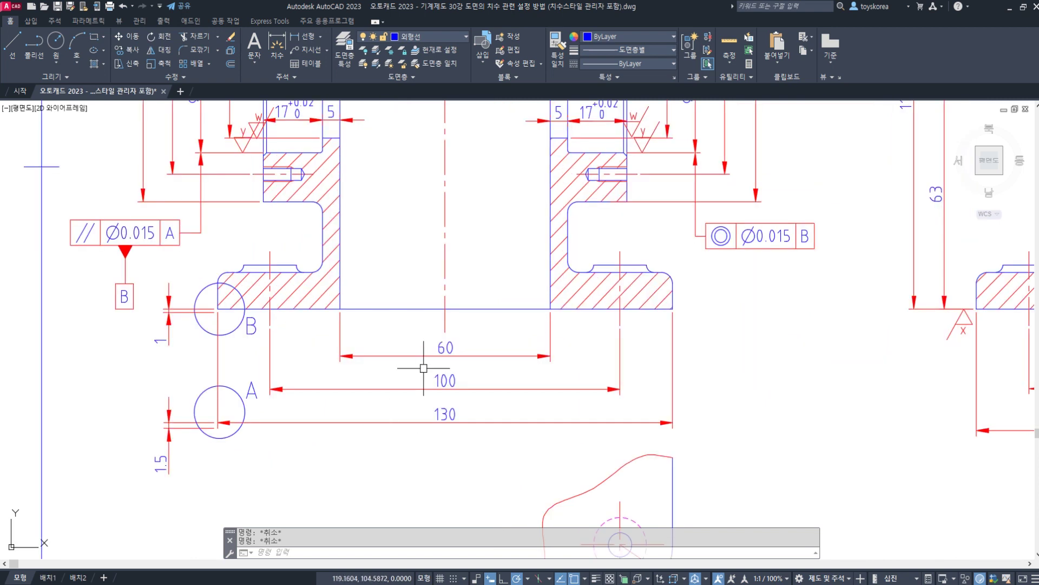
scroll(373, 433, "down", 4)
middle_click(439, 352)
middle_click(439, 352)
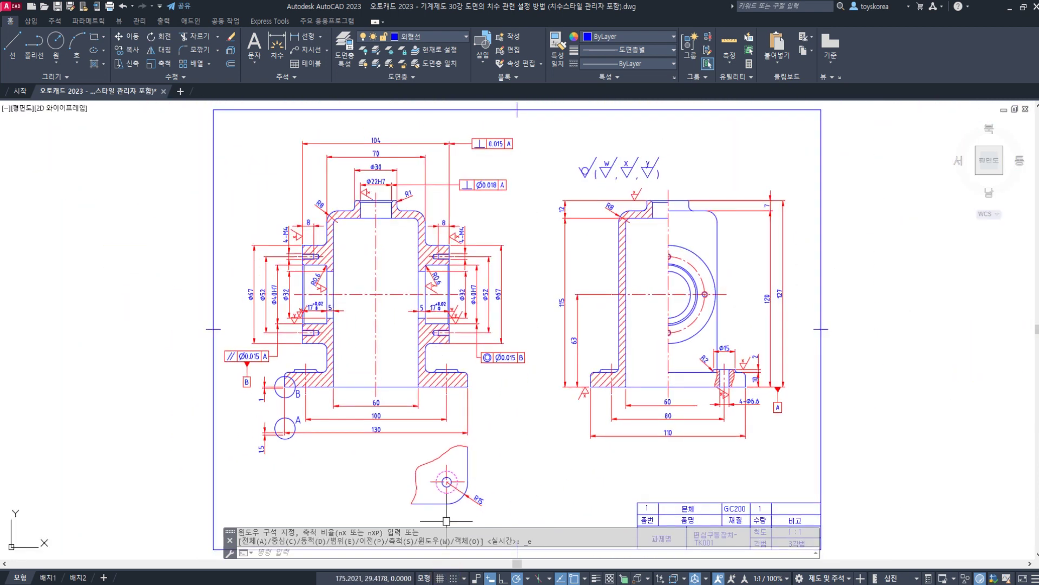
- Switch to the lesson notes in Notepad, and review the work title line about the drawing's dimension settings
key("alt+Tab")
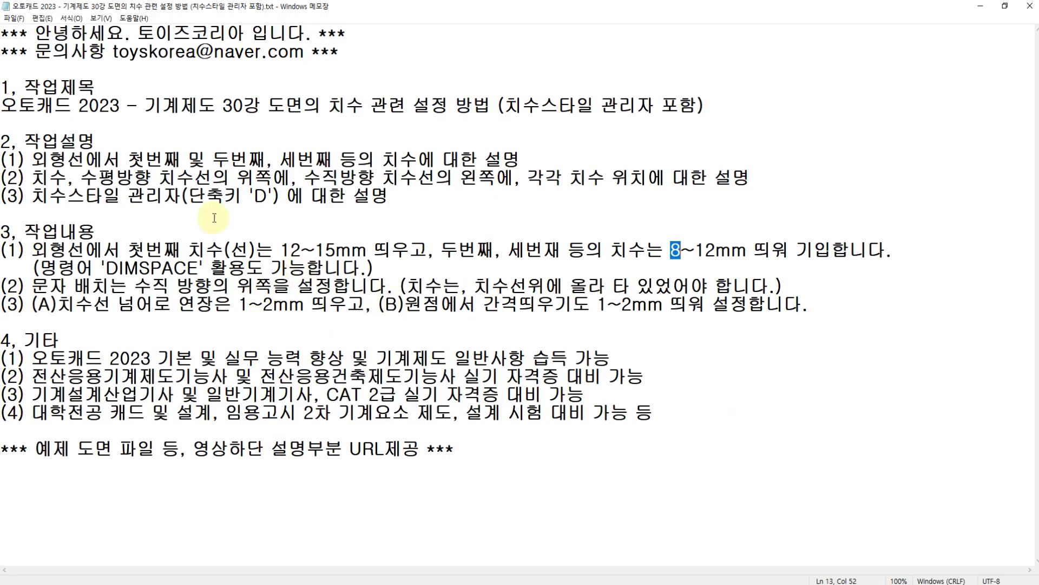
left_click(136, 106)
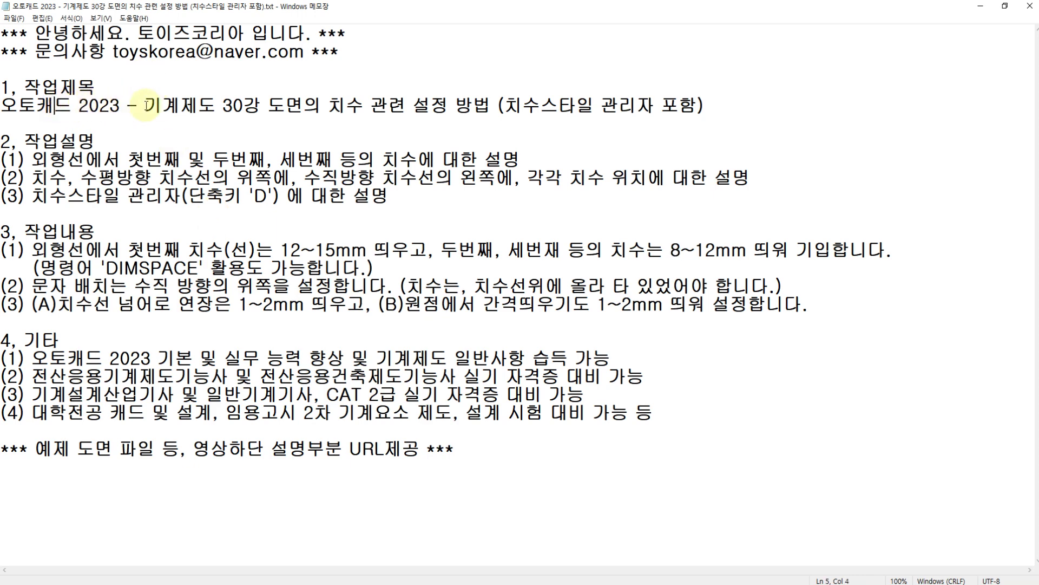
left_click_drag(145, 106, 696, 105)
left_click(717, 107)
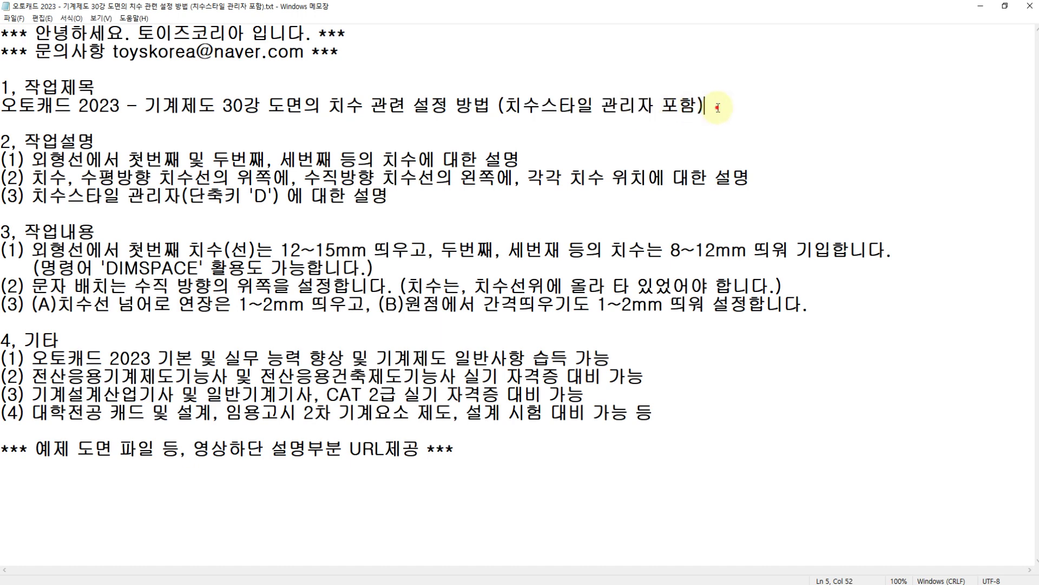